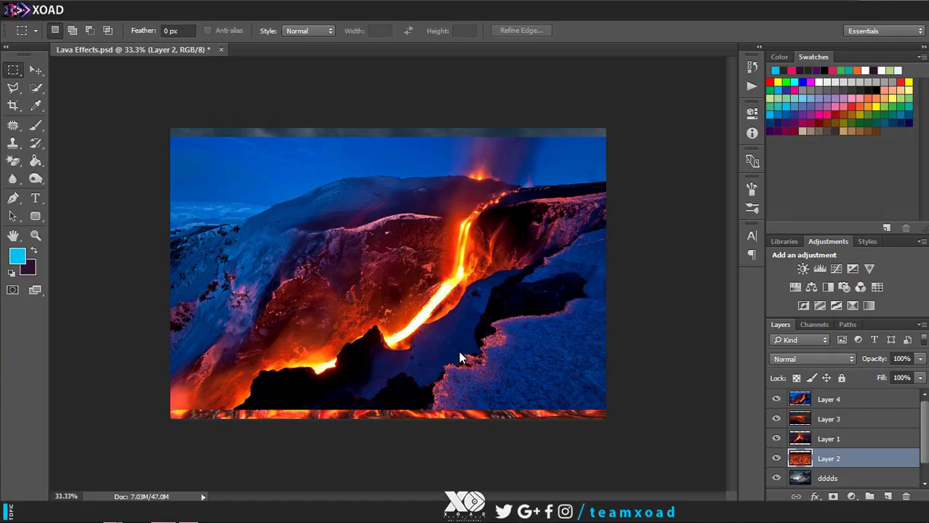
Step: Hide Layers 4, 3, 1 and 2, leaving only the dddds mountain photo visible
left_click(828, 399)
left_click(776, 399)
left_click(776, 418)
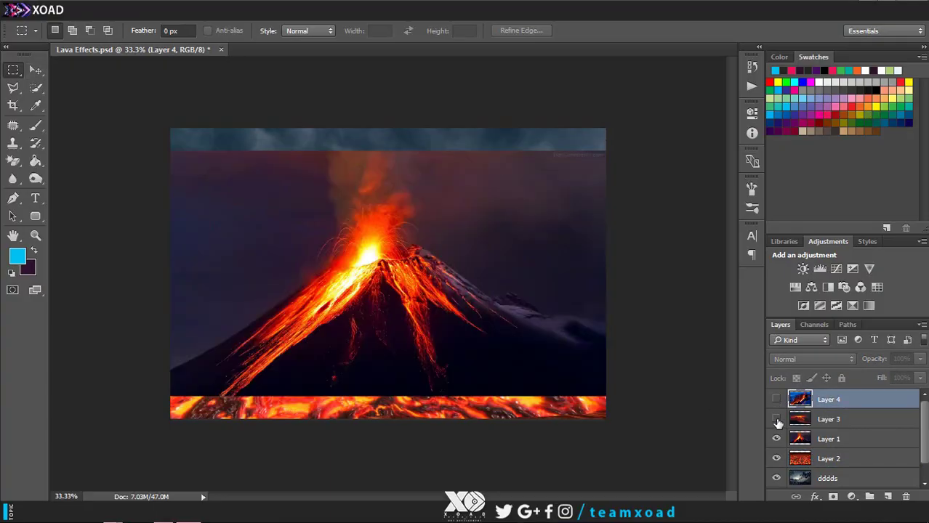
left_click(776, 438)
left_click(776, 459)
scroll(924, 449, "down", 1)
Step: Move the dddds layer above Layer 2 and switch to the Eraser tool
left_click(828, 459)
left_click_drag(828, 458, 829, 438)
left_click(12, 161)
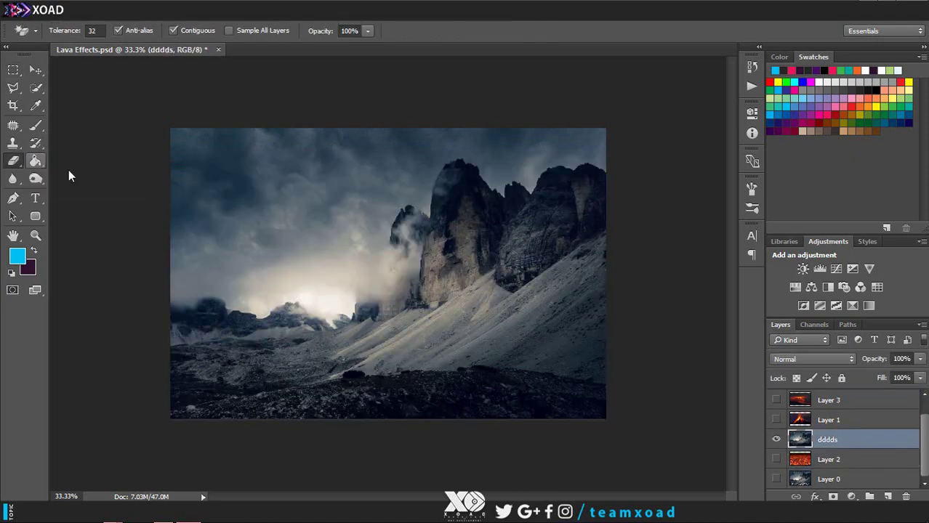
left_click(68, 170)
right_click(294, 138)
Step: Choose a splatter eraser brush and make Layer 2 visible again
scroll(481, 304, "down", 3)
left_click(595, 414)
key("Return")
scroll(196, 341, "up", 1)
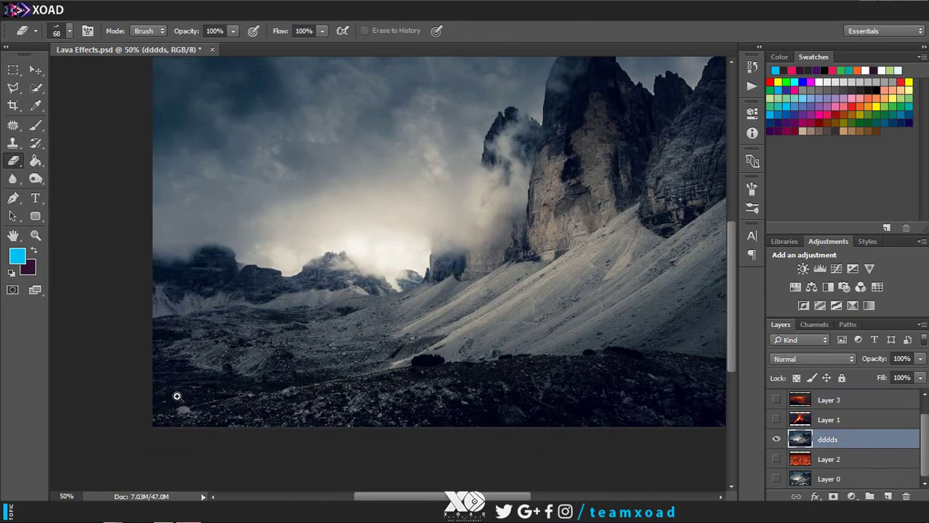
scroll(197, 341, "up", 3)
left_click(776, 459)
Step: Erase five patches in the foreground rocks to reveal the lava beneath
left_click(87, 445)
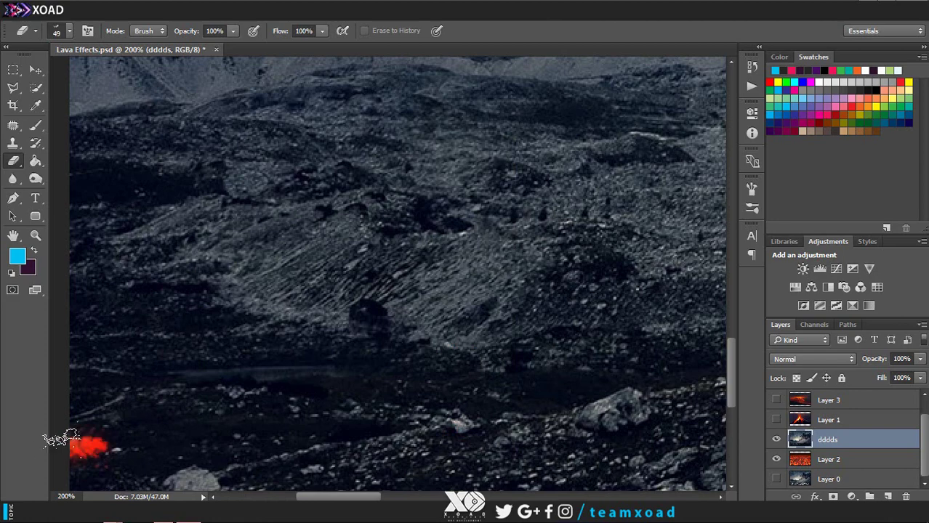
left_click(240, 379)
left_click(298, 391)
left_click(356, 433)
left_click(94, 188)
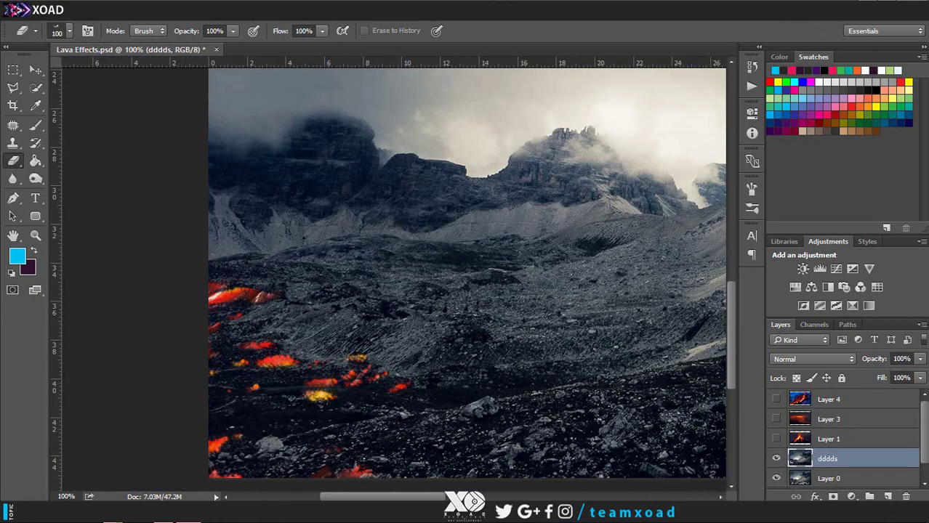
scroll(626, 363, "right", 3)
scroll(337, 372, "down", 3)
scroll(842, 428, "up", 1)
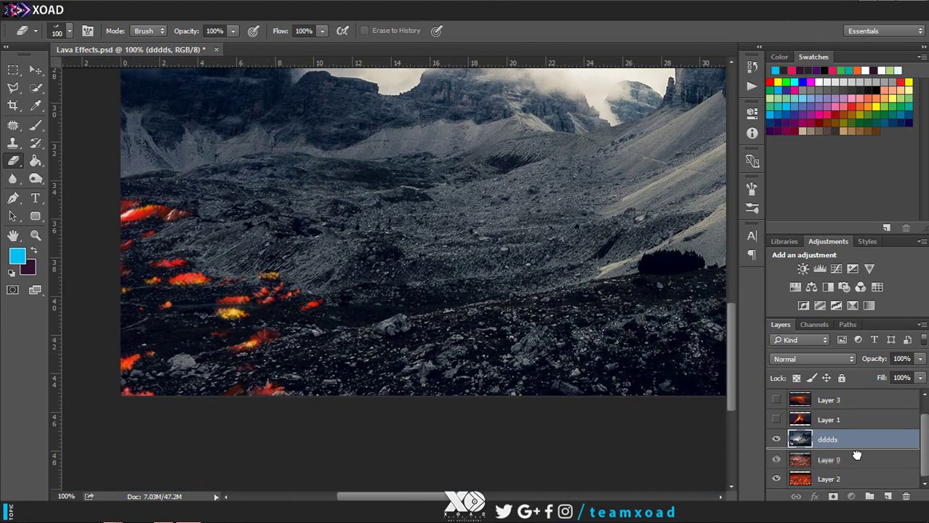
Step: Move Layer 2 just below dddds and reselect the mountain photo layer
mouse_move(829, 399)
left_mouse_down()
mouse_move(841, 459)
mouse_move(829, 481)
left_mouse_up()
left_click(828, 439)
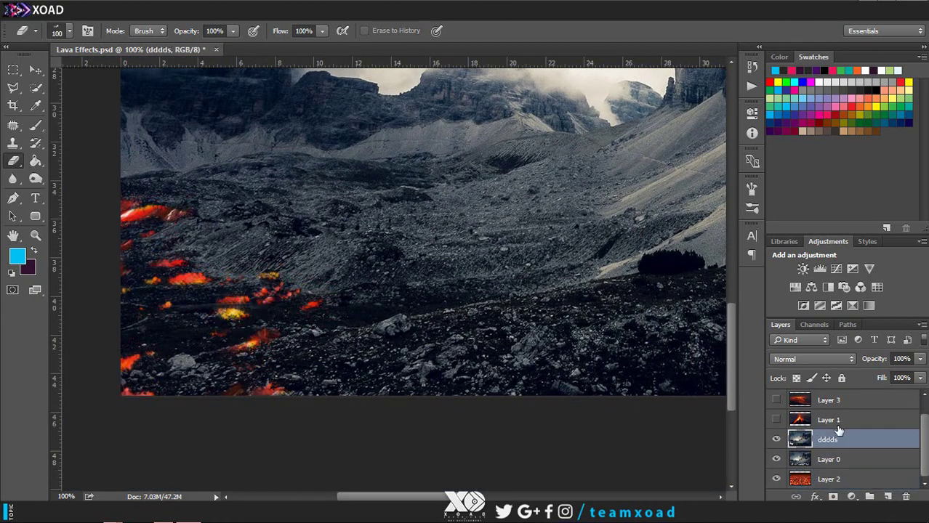
key("Delete")
scroll(91, 317, "left", 1)
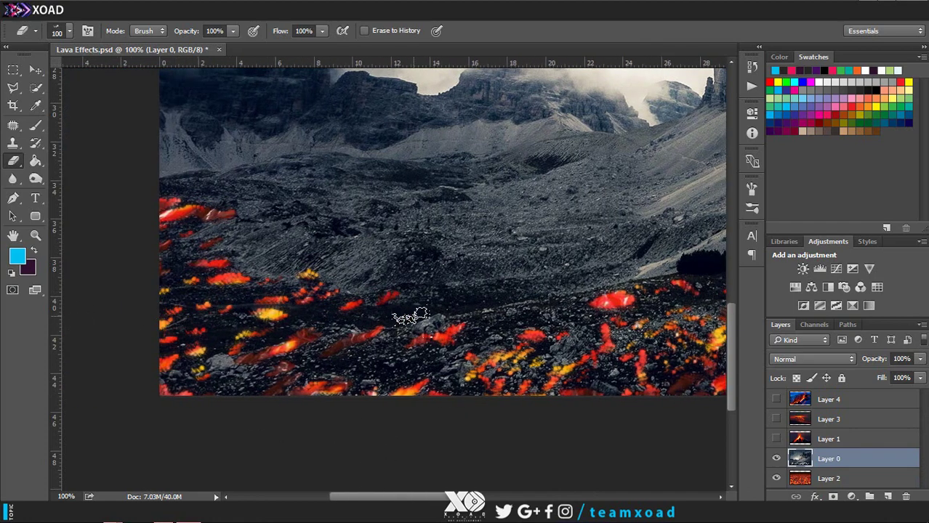
Step: Switch to a different eraser brush and erase a stroke revealing more lava among the rocks
right_click(476, 312)
left_click(492, 80)
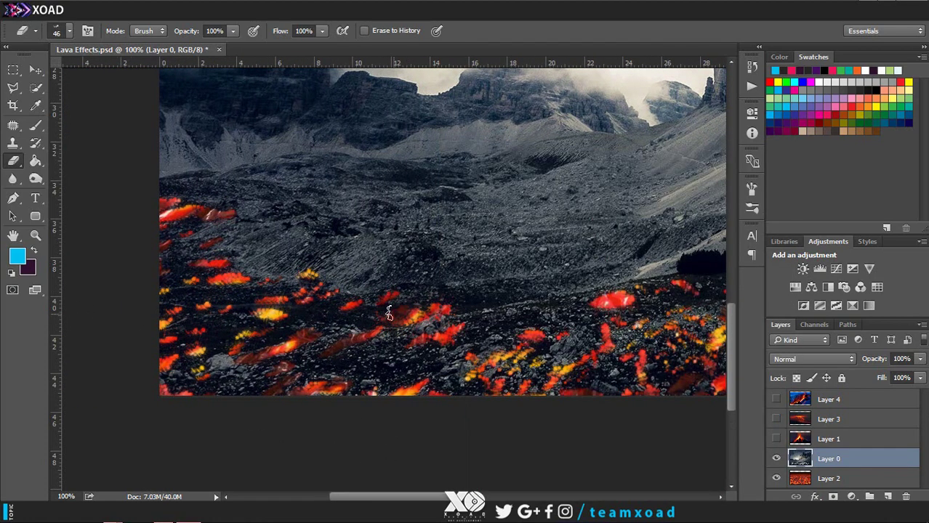
right_click(441, 270)
left_click(445, 213)
left_click_drag(407, 313, 465, 304)
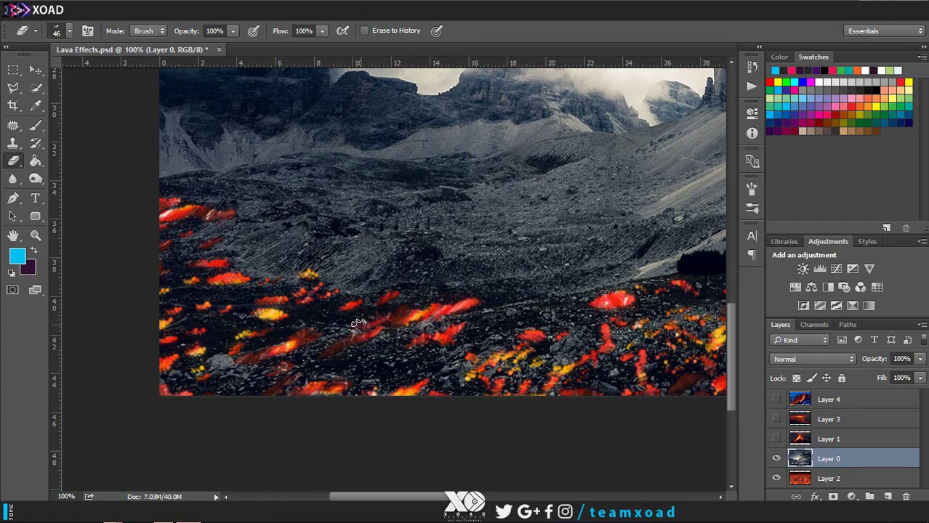
scroll(458, 313, "down", 2)
scroll(518, 311, "up", 4)
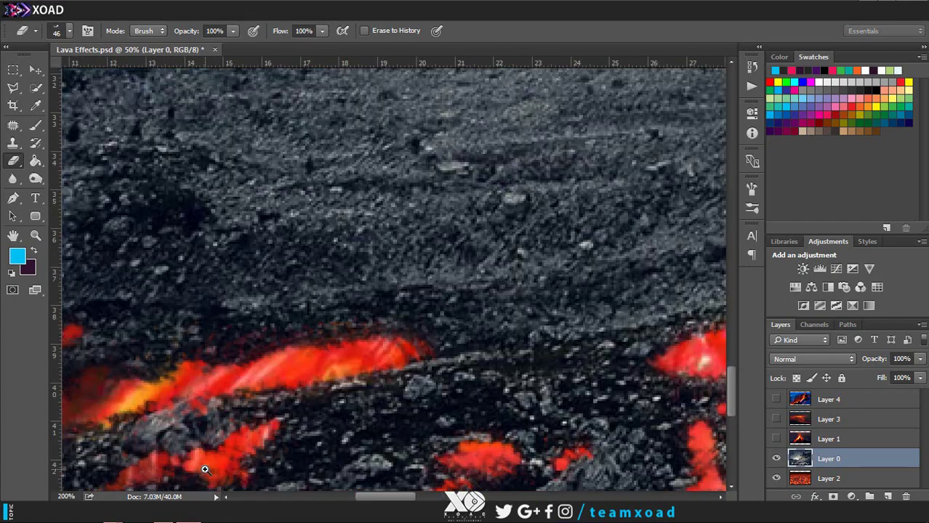
scroll(203, 349, "up", 1)
right_click(392, 403)
Step: Set the eraser to 26 px and test an erase stroke near the right edge
scroll(247, 349, "down", 2)
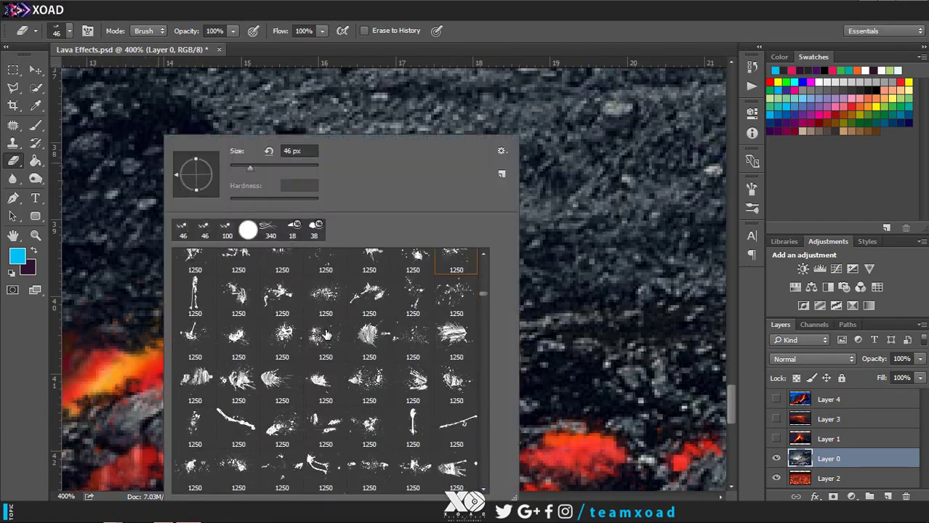
scroll(247, 348, "down", 2)
scroll(248, 349, "down", 3)
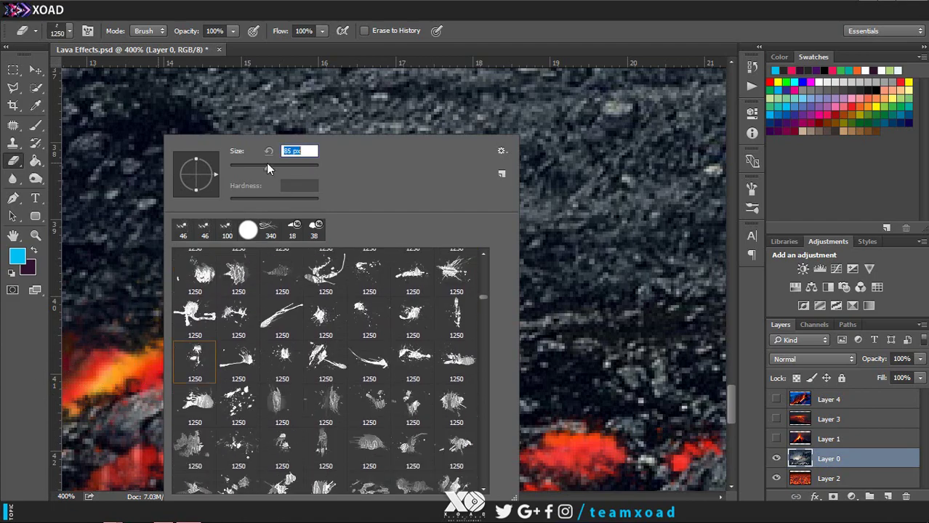
type("26")
key("Return")
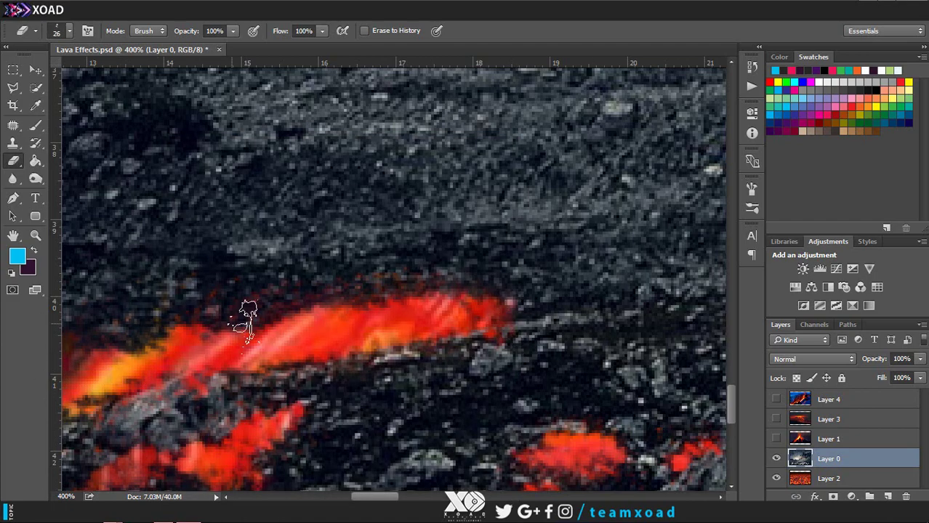
scroll(245, 311, "down", 5)
scroll(616, 340, "up", 1)
scroll(616, 341, "up", 2)
left_click_drag(595, 363, 592, 436)
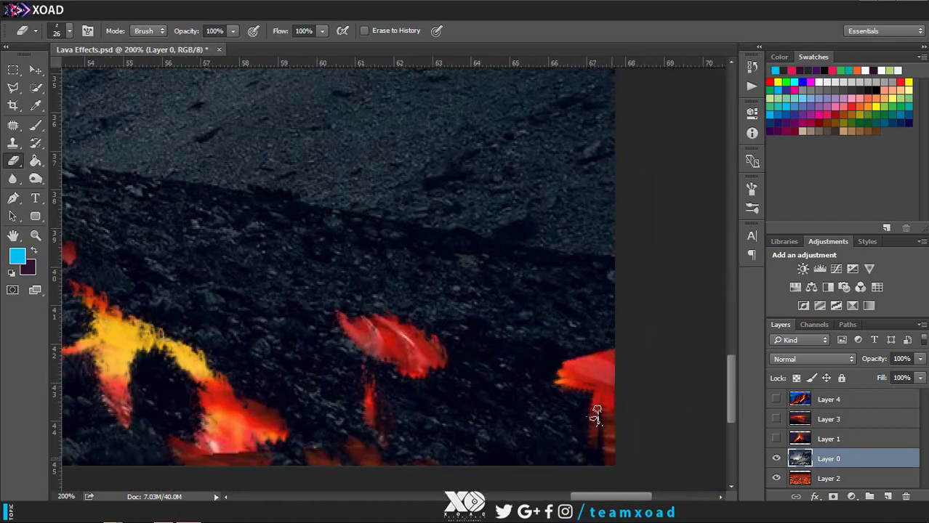
Step: Enlarge the eraser to 120 px and reveal lava along the lower-right slope
right_click(582, 145)
type("120")
key("Return")
right_click(590, 396)
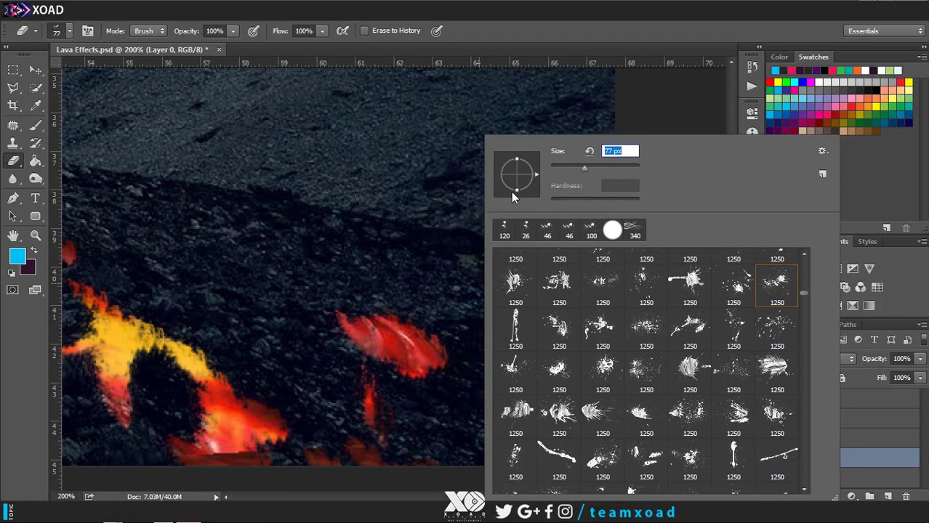
key("Return")
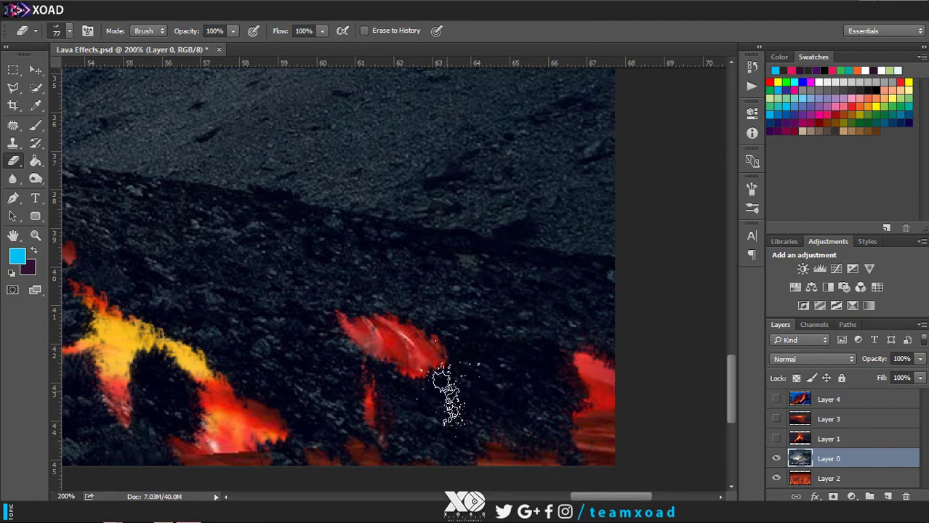
mouse_move(447, 395)
left_mouse_down()
mouse_move(509, 371)
mouse_move(610, 394)
left_mouse_up()
Step: Undo a long stray streak and reveal small lava patches near the slope's right edge
right_click(508, 363)
key("Return")
left_click_drag(635, 273, 414, 245)
key("ctrl+z")
left_click(621, 273)
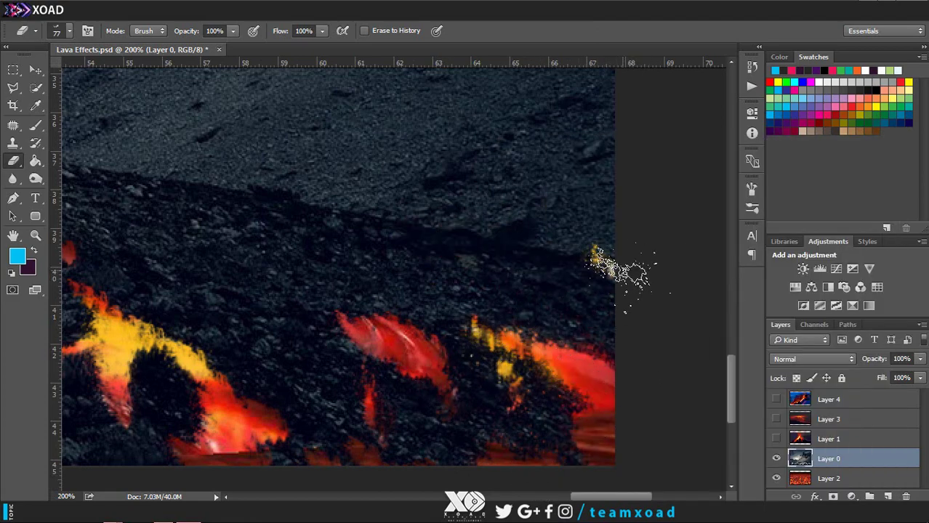
left_click_drag(621, 273, 632, 310)
Step: Set the eraser to 44 px and reveal two more lava patches at the lower right
right_click(611, 280)
left_click_drag(647, 183, 632, 182)
key("Return")
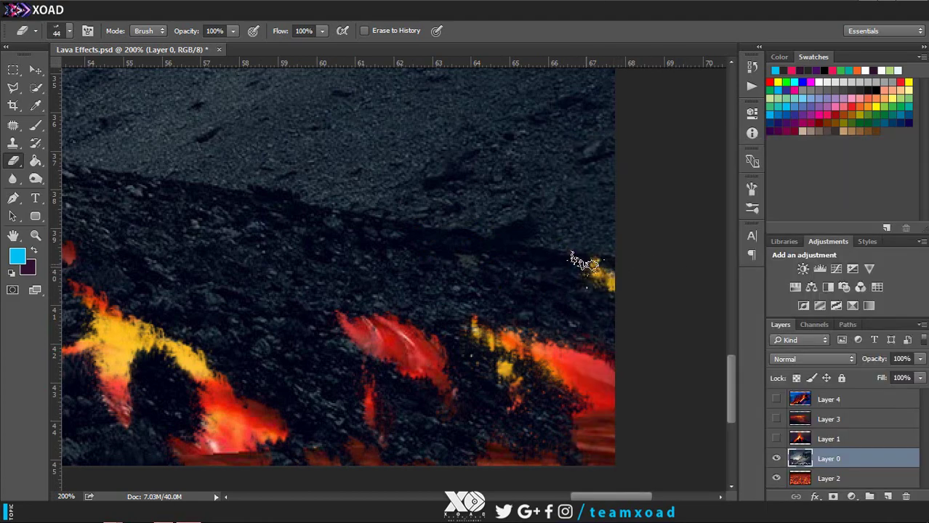
left_click_drag(572, 312, 550, 285)
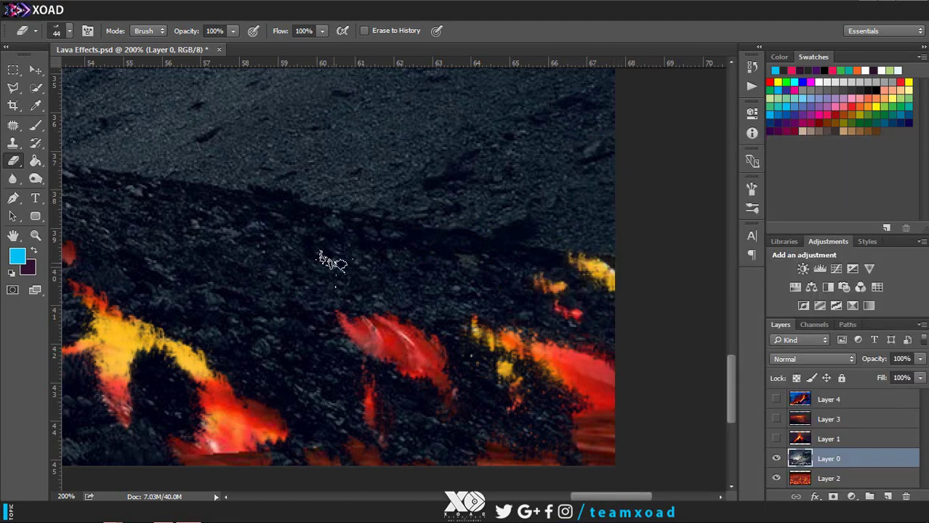
Step: Erase lava streaks across the middle slope and one running up toward its top
right_click(280, 305)
key("Escape")
left_click_drag(305, 317, 150, 275)
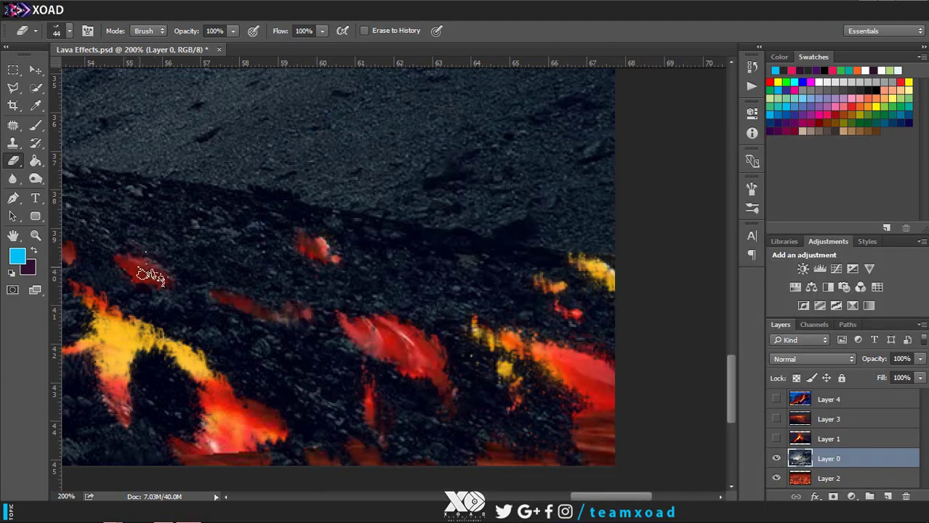
right_click(370, 245)
key("Escape")
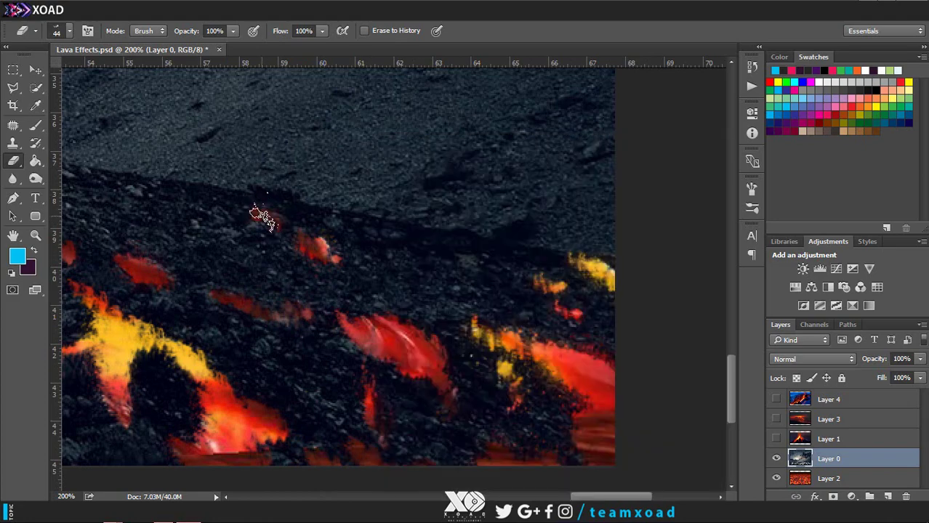
left_click_drag(392, 265, 361, 234)
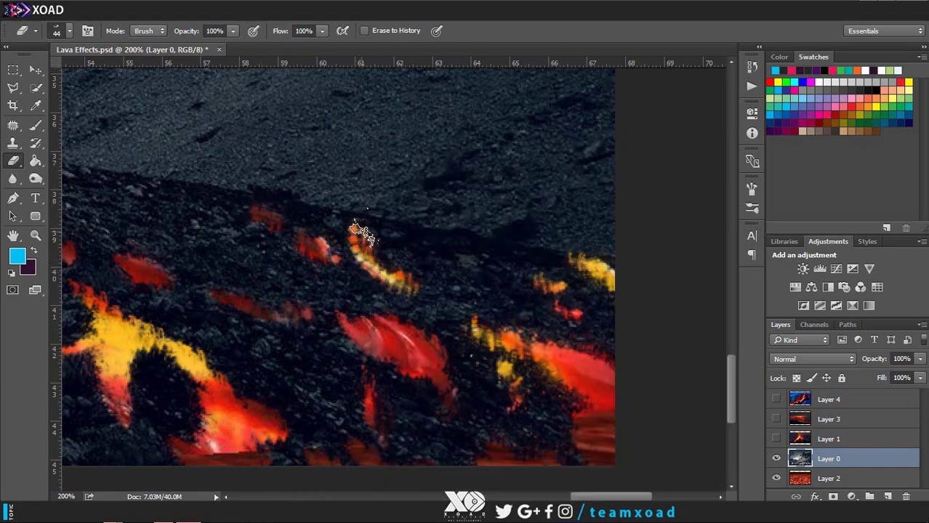
right_click(367, 240)
key("Escape")
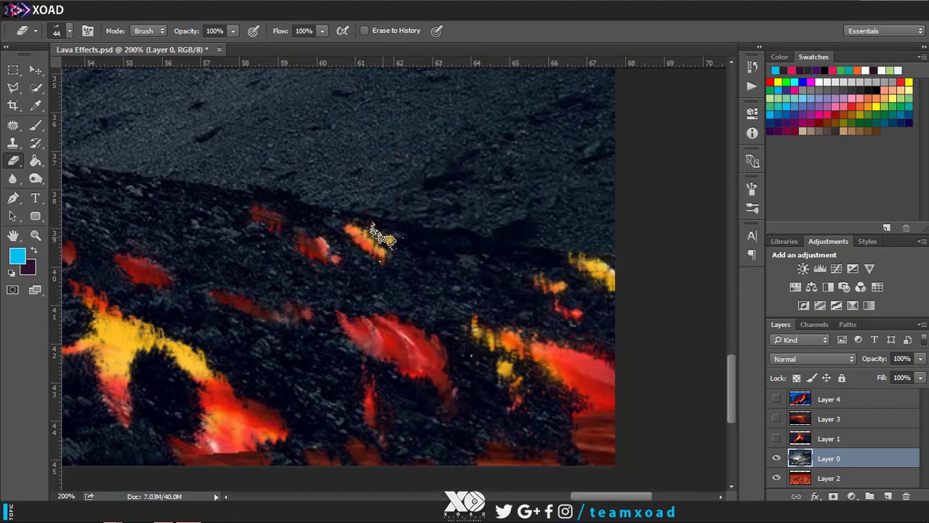
left_click_drag(378, 234, 287, 205)
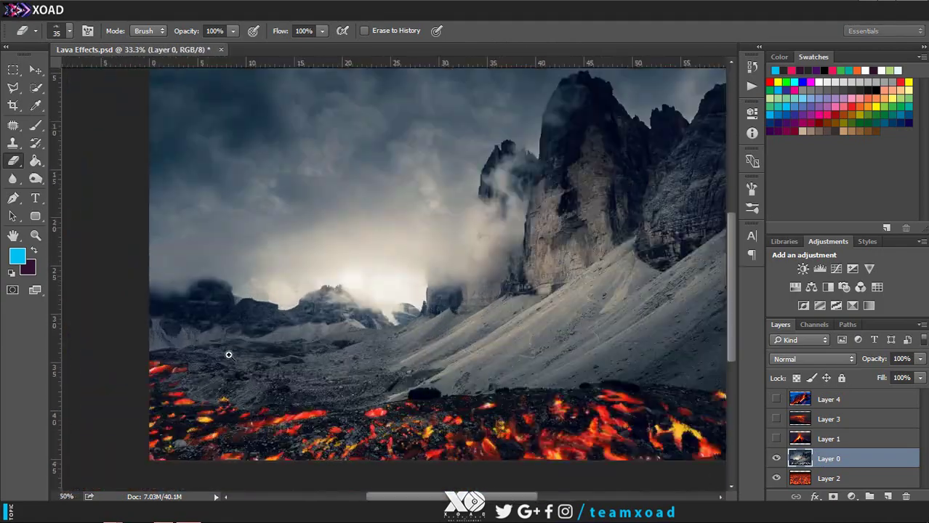
Step: Reveal a red lava streak, a yellow patch and a small lava spot in the scree
mouse_move(436, 334)
left_mouse_down()
mouse_move(356, 338)
mouse_move(534, 336)
left_mouse_up()
mouse_move(452, 384)
left_mouse_down()
mouse_move(501, 374)
mouse_move(480, 381)
left_mouse_up()
scroll(475, 313, "right", 5)
left_click_drag(468, 311, 476, 310)
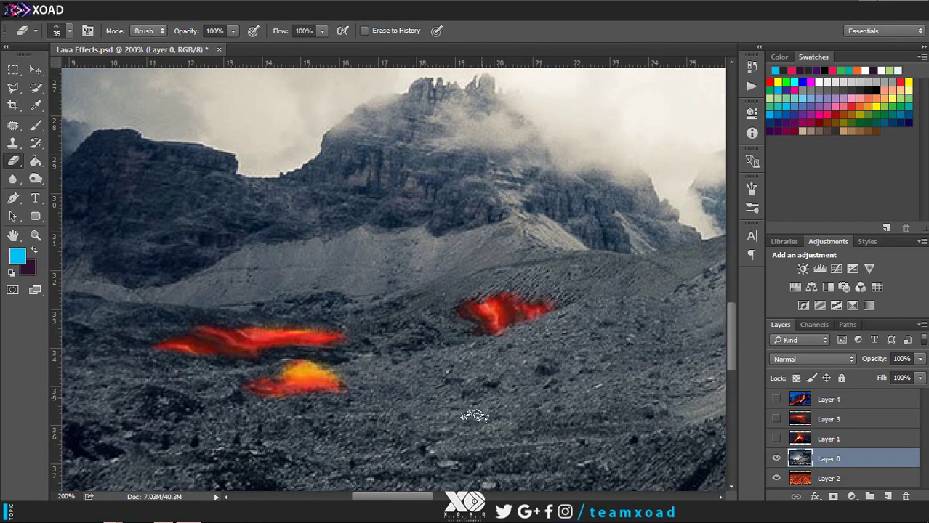
scroll(403, 486, "left", 5)
scroll(349, 443, "down", 2)
Step: Reveal red and yellow patches lower on the slope and a thin red streak further right
left_click_drag(276, 382, 337, 370)
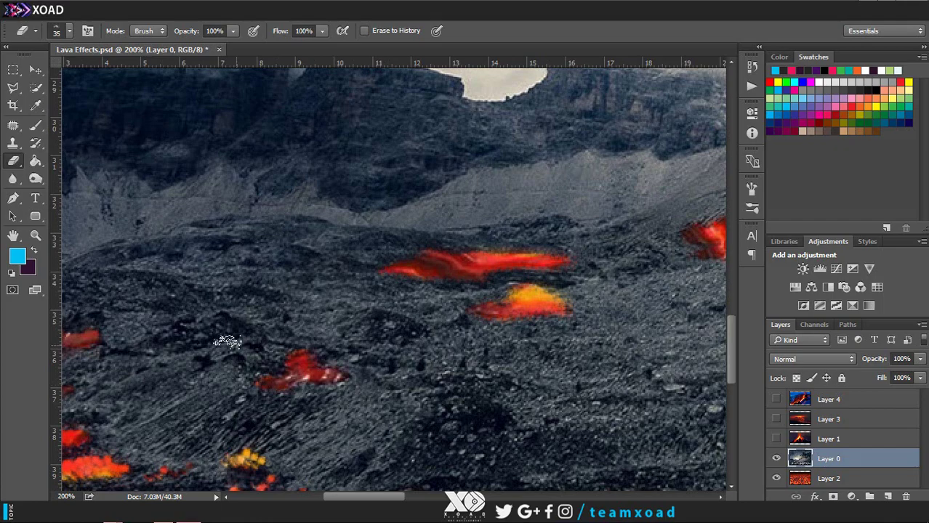
left_click_drag(214, 245, 234, 248)
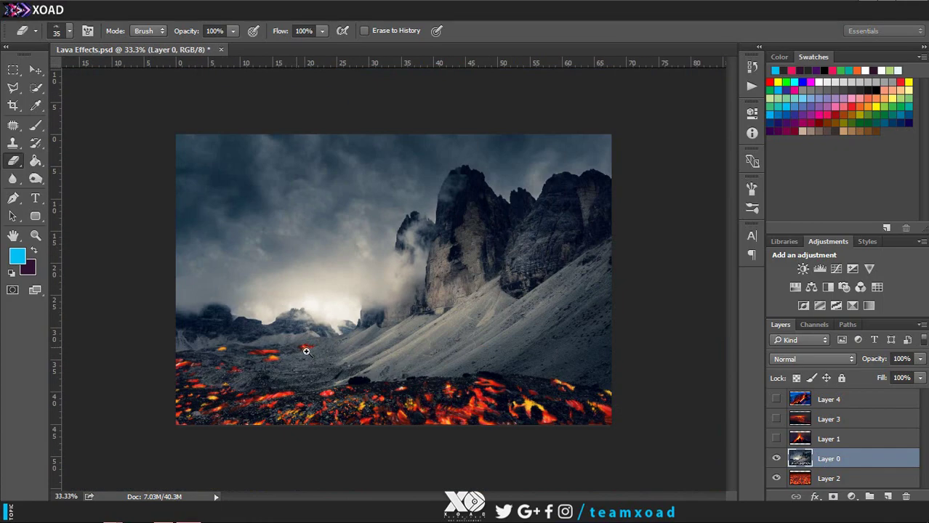
left_click_drag(592, 346, 305, 348)
mouse_move(488, 292)
left_mouse_down()
mouse_move(466, 307)
mouse_move(496, 291)
left_mouse_up()
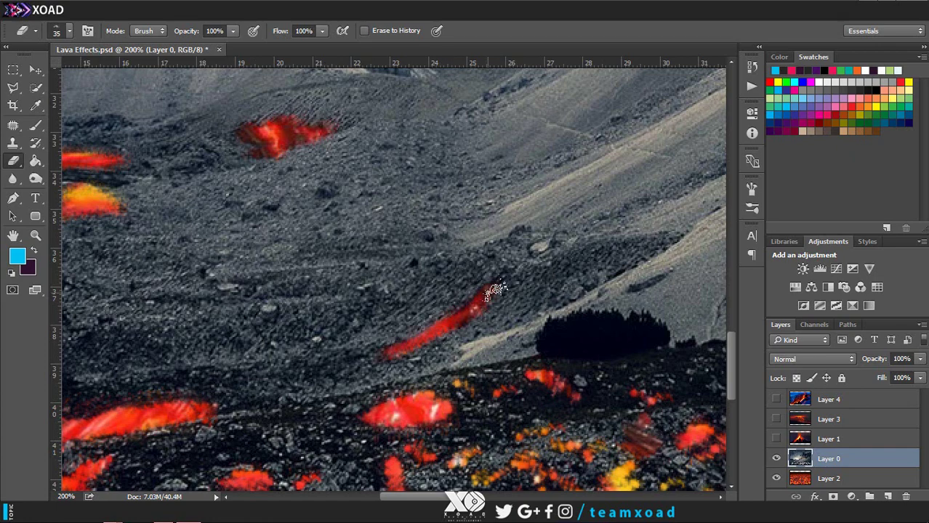
Step: Swap the foreground and background colours and shrink the eraser to 26 px
key("x")
right_click(445, 323)
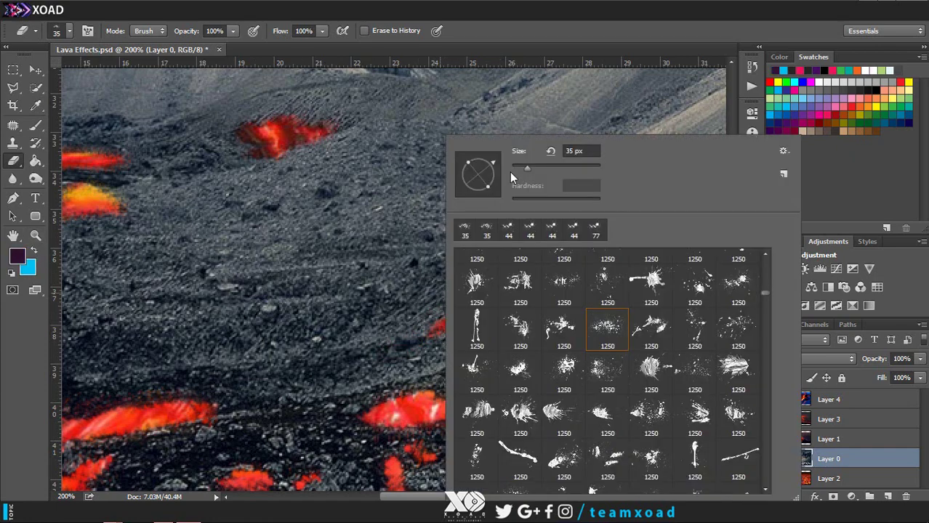
left_click_drag(525, 156, 520, 156)
key("Return")
Step: Set the eraser to 13 px and erase a thin lava vein across the scree slope
scroll(478, 314, "down", 5)
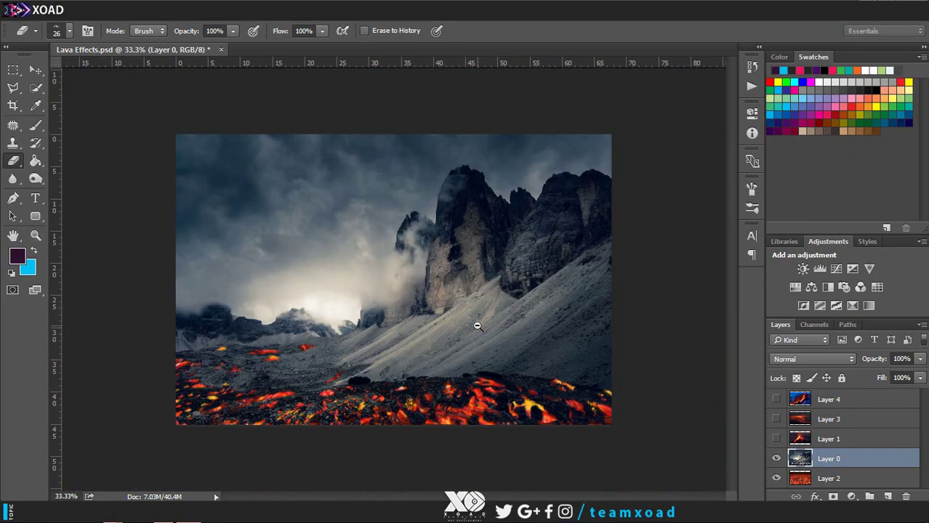
scroll(504, 292, "up", 5)
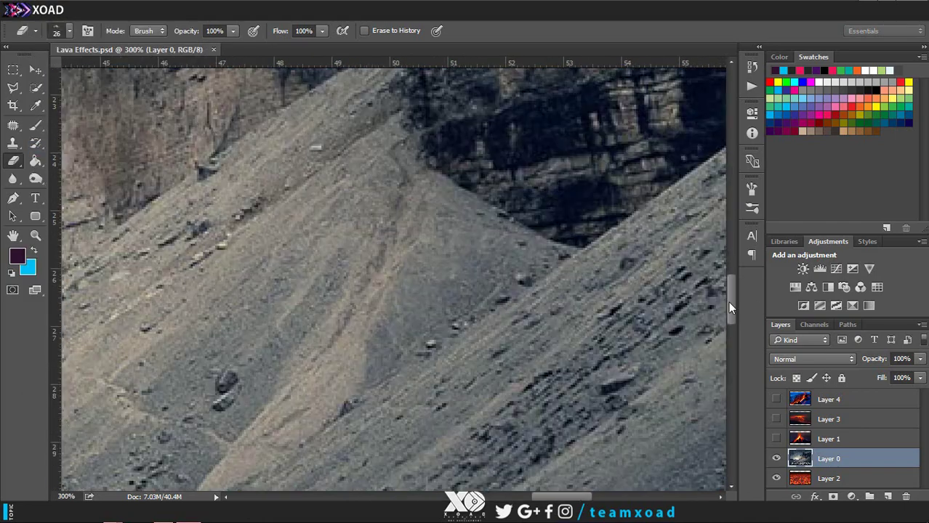
right_click(287, 168)
type("13")
key("Return")
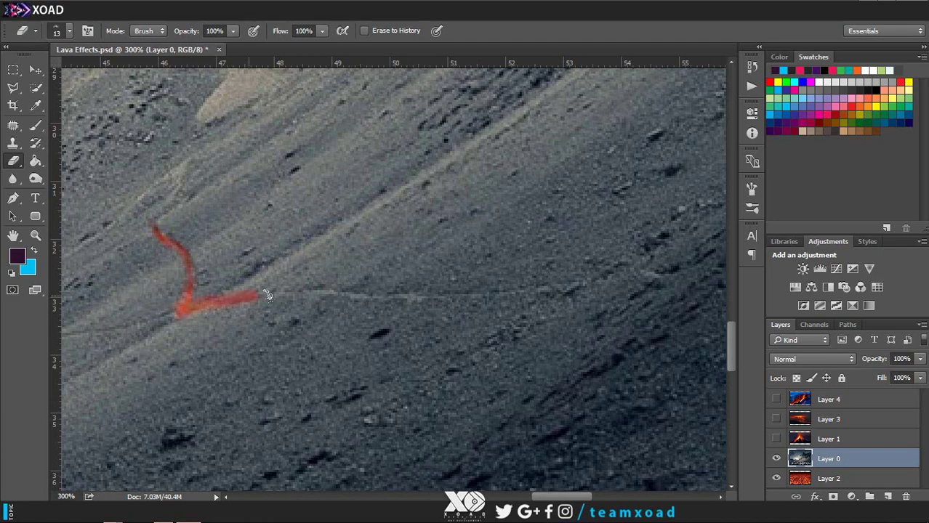
left_click_drag(267, 295, 603, 286)
Step: Make Layer 2 active and begin a Polygonal Lasso outline on the lava layer
scroll(579, 315, "down", 5)
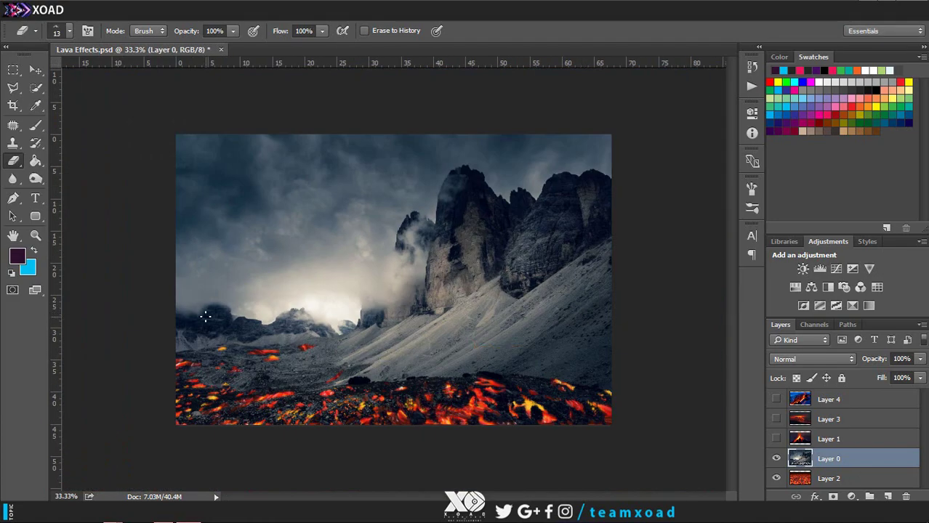
key("alt+bracketleft")
right_click(15, 88)
left_click(65, 96)
left_click(165, 356)
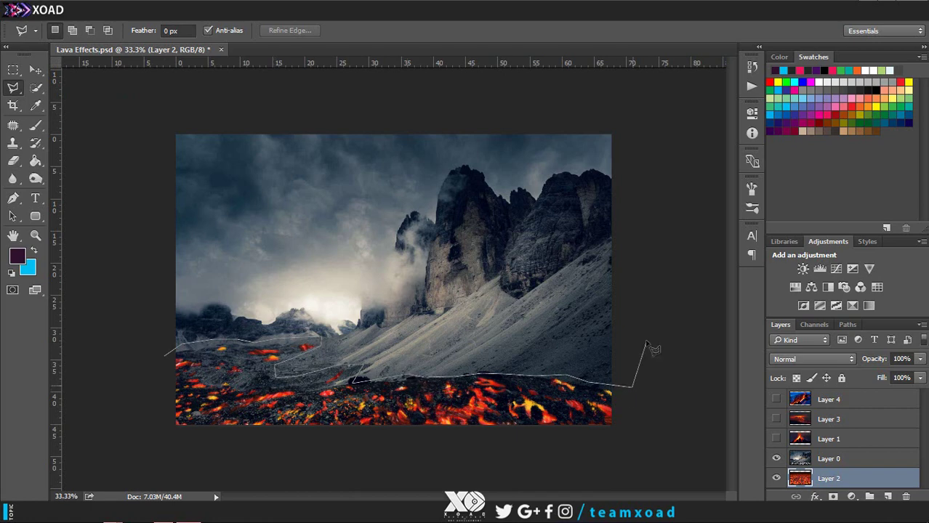
Step: Close the lasso outline, delete the upper part of Layer 2, and deselect
left_click(639, 80)
left_click(93, 141)
left_click(165, 356)
key("Delete")
key("ctrl+d")
Step: Switch to the Move tool, zoom in, and briefly show then hide volcano Layer 1
left_click(13, 70)
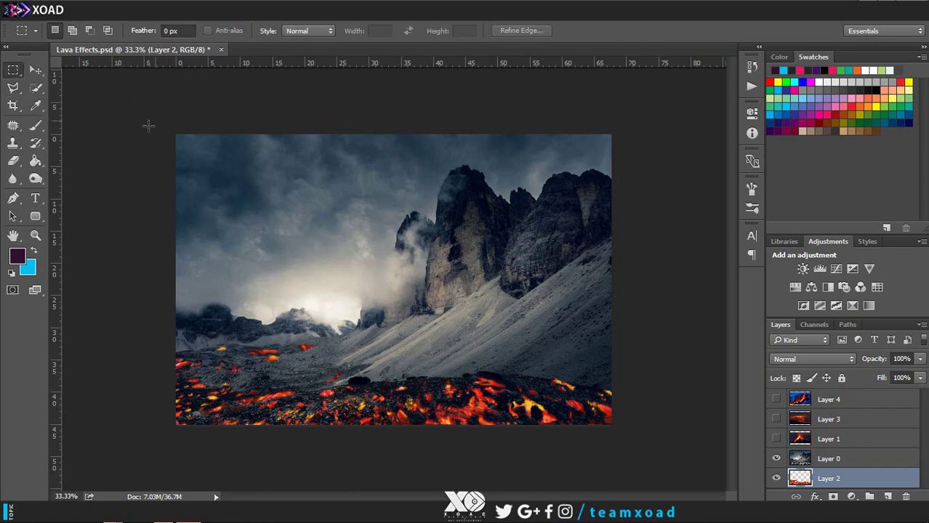
left_click(36, 70)
key("ctrl+plus")
left_click(776, 439)
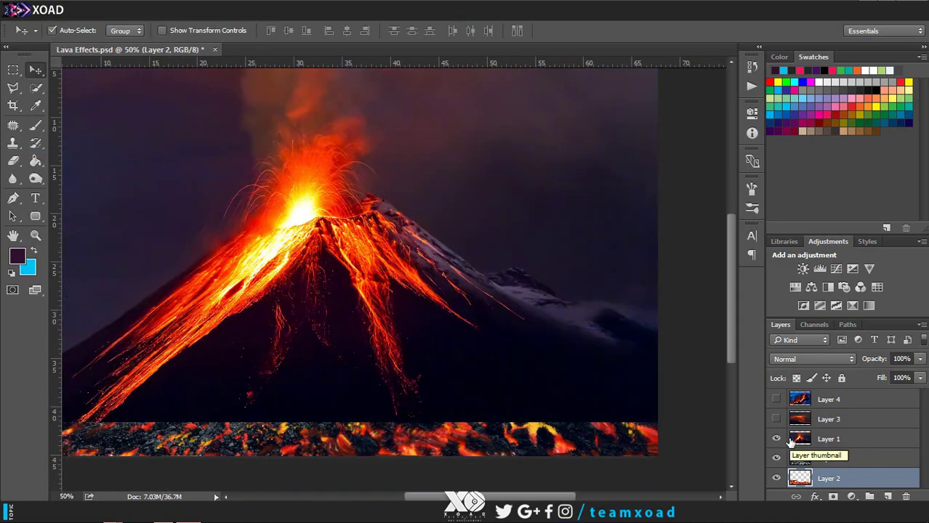
left_click(776, 439)
Step: Delete the blue lava-flow Layer 4 and show the volcano photo again
left_click(776, 399)
left_click(776, 399)
left_click(776, 399)
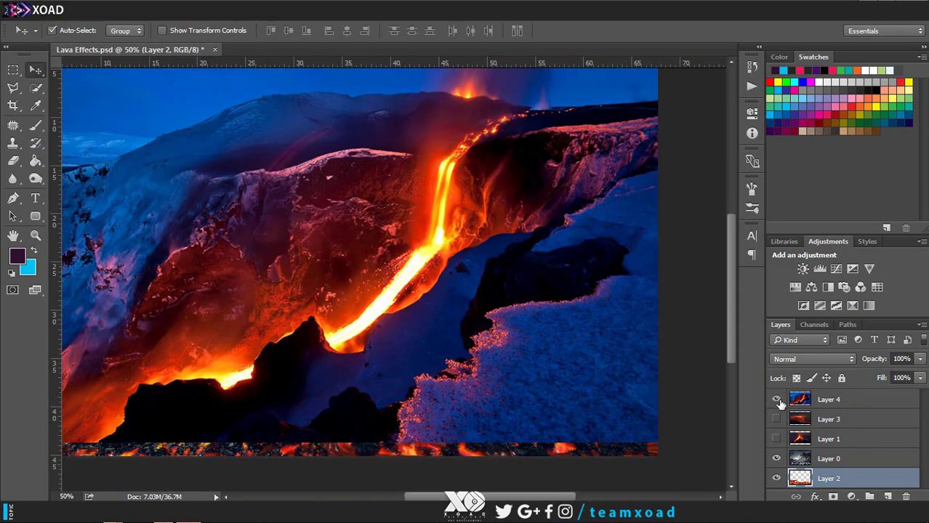
left_click(799, 399)
key("Delete")
left_click(776, 418)
Step: Trace the volcano's lava streams with the Polygonal Lasso and copy them to a new layer
key("ctrl+minus")
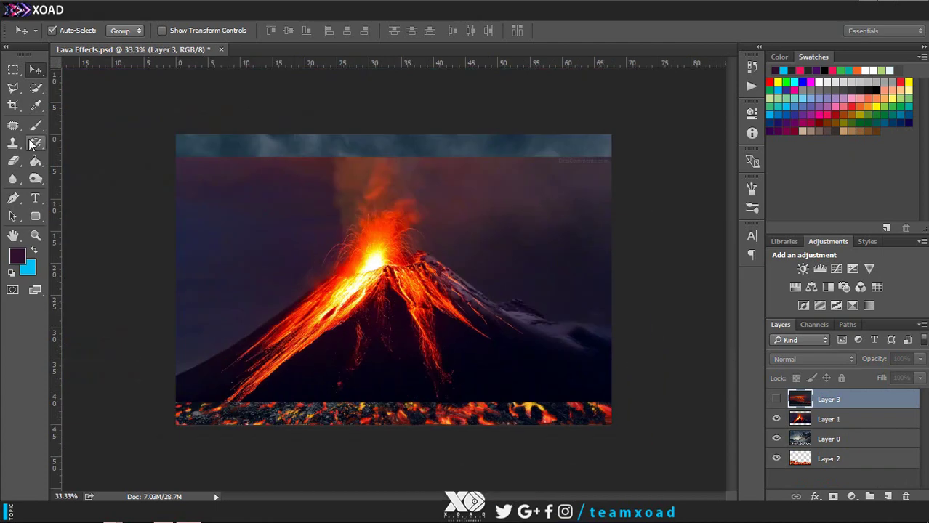
right_click(13, 87)
left_click(80, 97)
left_click(263, 323)
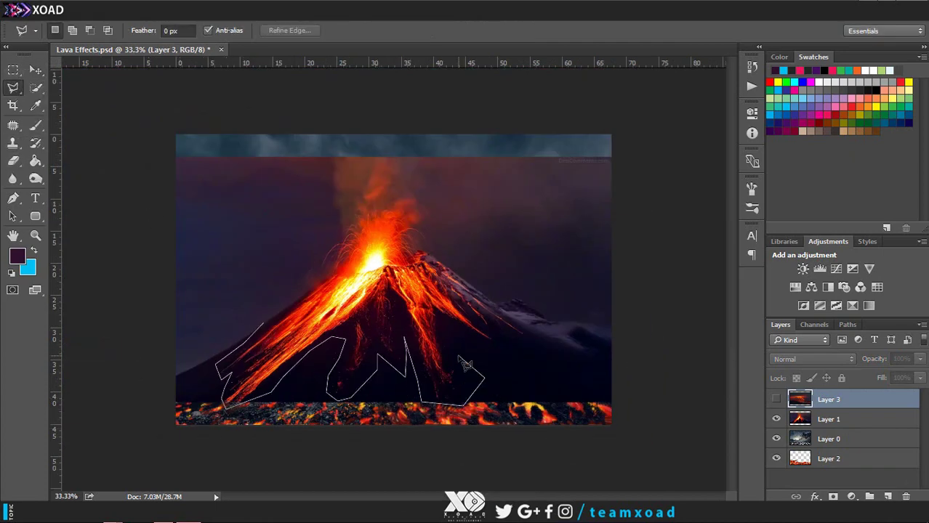
right_click(404, 309)
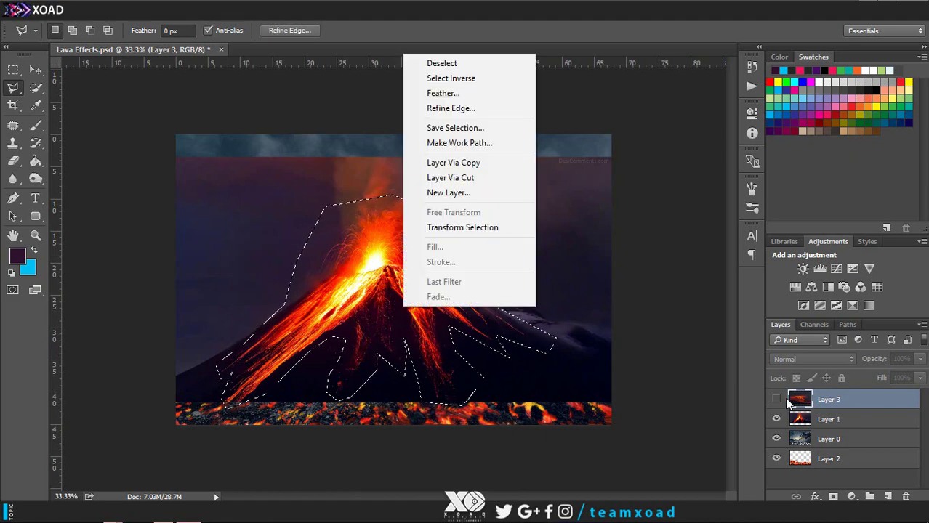
right_click(361, 295)
left_click(394, 182)
Step: Delete the original volcano Layer 1, leaving the new lava-stream Layer 4 selected
left_click(814, 439)
key("Delete")
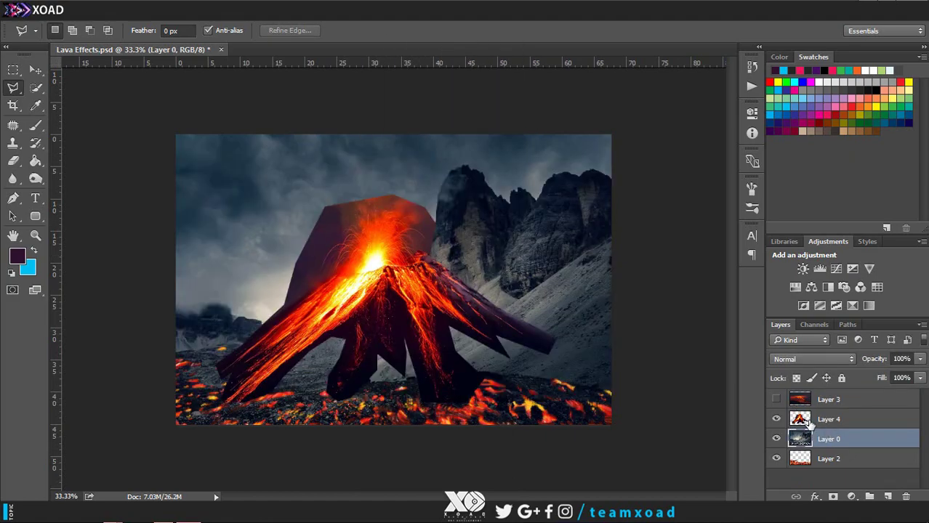
left_click(799, 419)
Step: Set Layer 4 to 36% opacity, then move and rotate the lava streams over the cliffs
key("3")
key("6")
key("ctrl+plus")
key("v")
left_click_drag(378, 244, 463, 182)
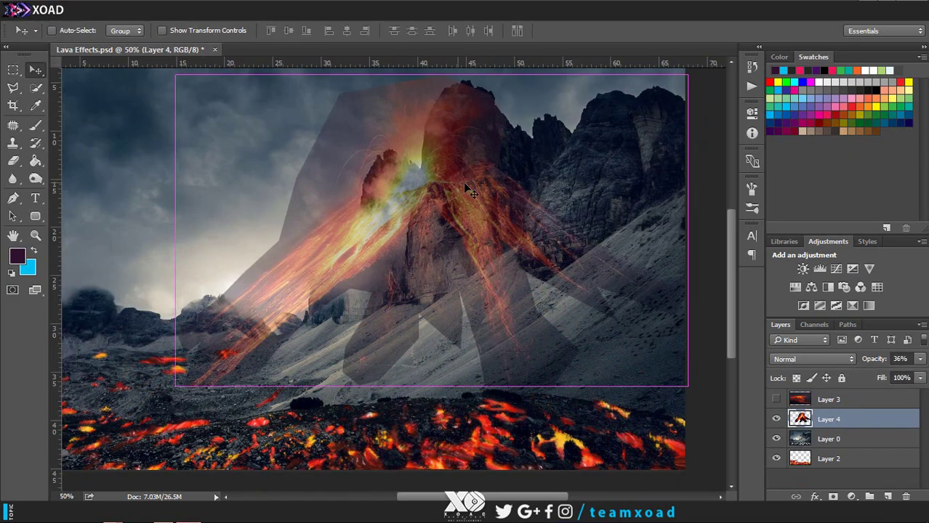
key("ctrl+t")
mouse_move(426, 149)
left_mouse_down()
mouse_move(548, 274)
mouse_move(459, 372)
mouse_move(463, 284)
mouse_move(553, 299)
left_mouse_up()
scroll(459, 372, "down", 3)
key("Return")
Step: Make two lava-stream copies, rotating one about 15 degrees and moving the other
key("ctrl+t")
mouse_move(290, 125)
left_mouse_down()
mouse_move(365, 76)
mouse_move(550, 141)
mouse_move(476, 251)
mouse_move(517, 170)
mouse_move(418, 186)
left_mouse_up()
key("Return")
key("ctrl+j")
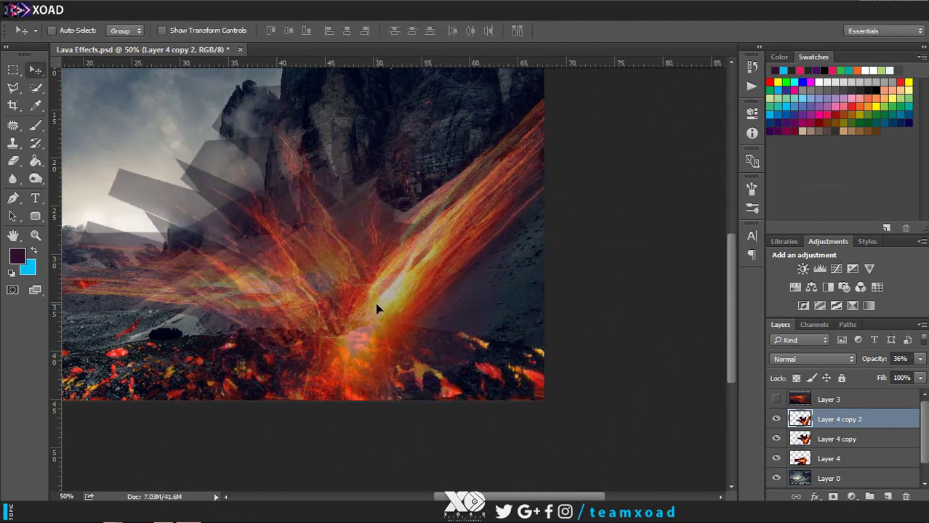
key("ctrl+t")
left_click_drag(375, 302, 539, 304)
key("Return")
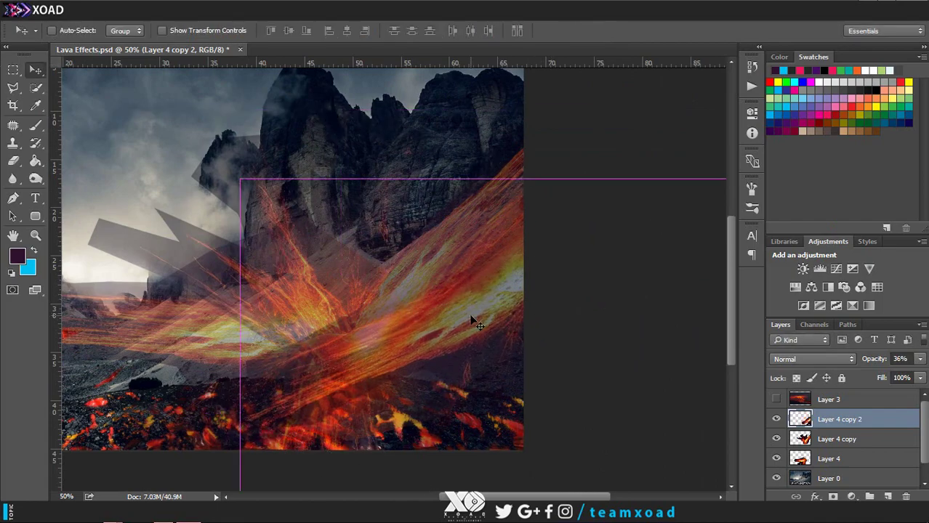
Step: Duplicate a third copy, rotate it about -36 degrees, enlarge slightly and reposition it
key("ctrl+j")
key("ctrl+t")
mouse_move(493, 190)
left_mouse_down()
mouse_move(485, 150)
mouse_move(396, 128)
left_mouse_up()
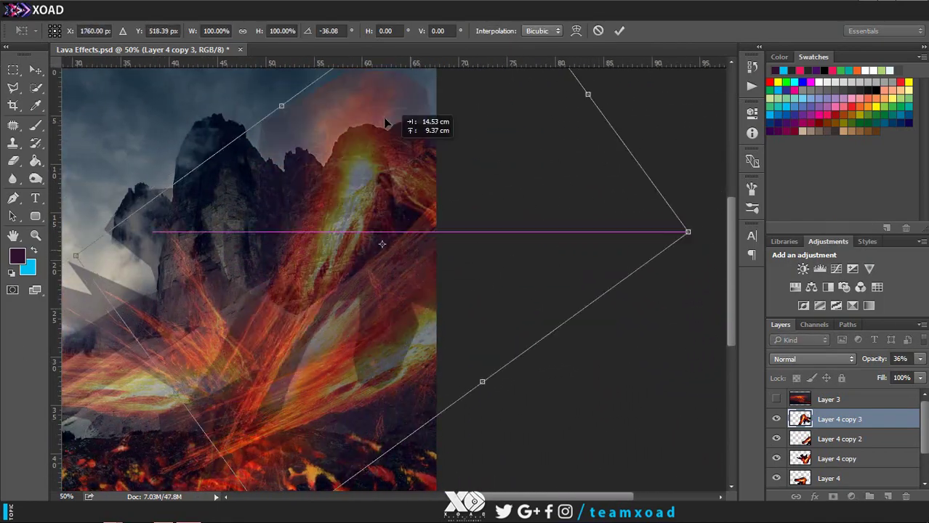
left_click_drag(396, 128, 392, 124)
left_click_drag(330, 195, 264, 186)
Step: Commit the third copy's transform and select the lava-stream layers in the Layers panel
key("Return")
key("ctrl+minus")
key("ctrl+minus")
key("ctrl+minus")
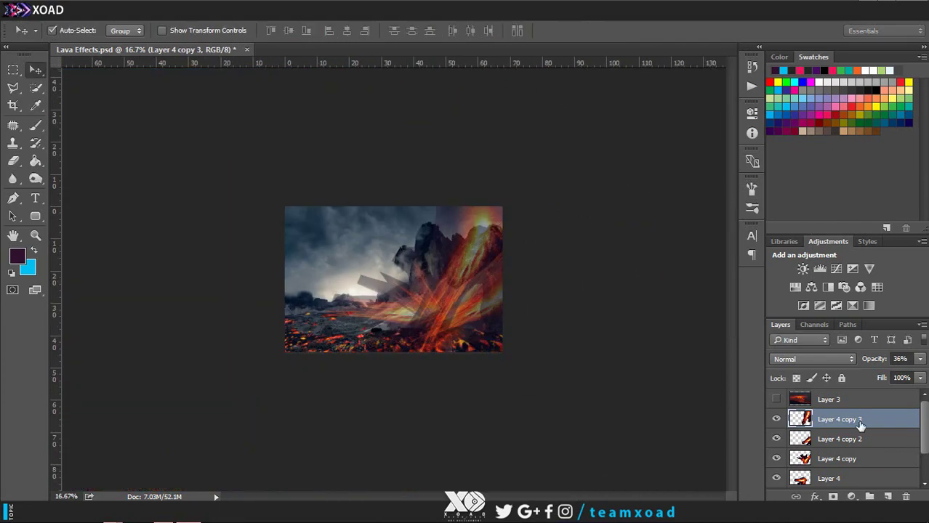
scroll(880, 479, "down", 1)
left_click(886, 439, "shift")
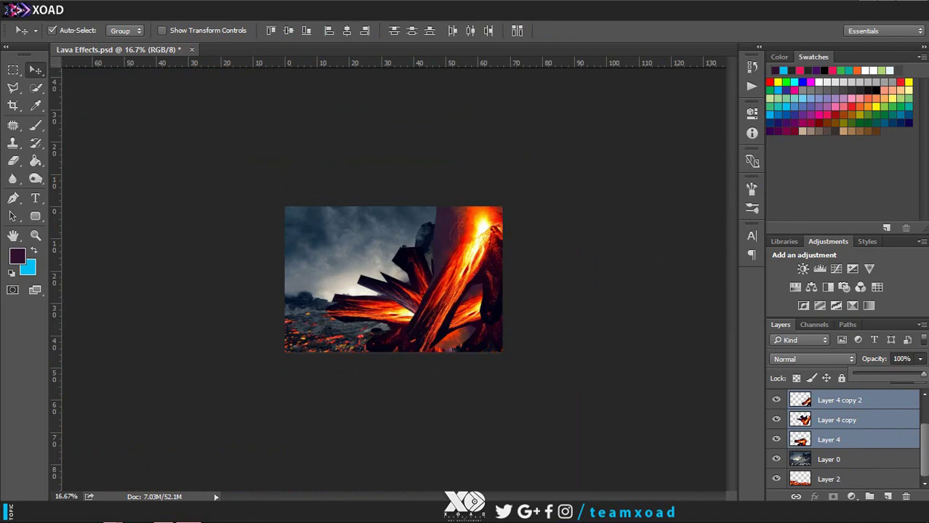
left_click_drag(883, 381, 867, 378)
scroll(867, 436, "up", 1)
left_click(918, 419)
scroll(872, 436, "down", 1)
left_click(829, 459)
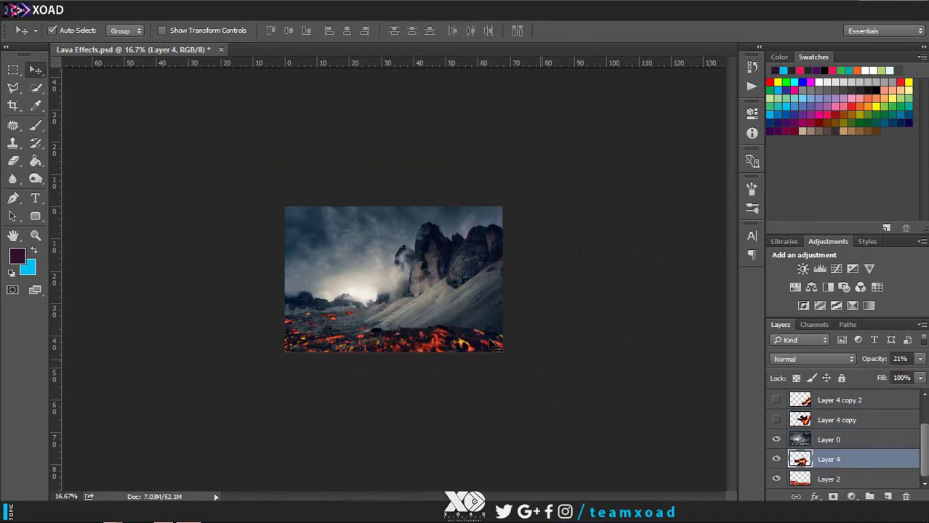
Step: Hide Layer 4 and place Layer 4 copy 2 above the mountain layer at 12% opacity
key("ctrl+plus")
key("ctrl+plus")
scroll(827, 443, "down", 1)
left_click(776, 439)
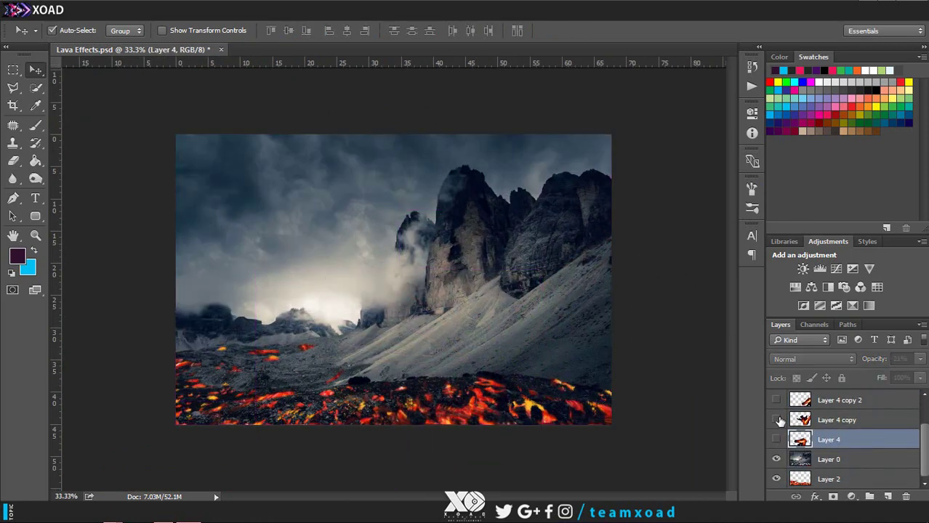
left_click(776, 399)
left_click_drag(799, 400, 777, 464)
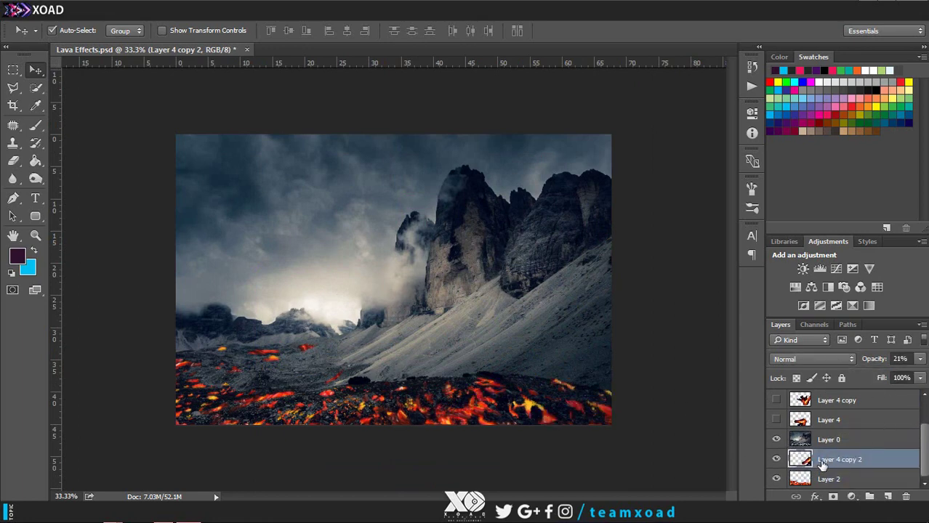
left_click_drag(820, 465, 821, 432)
left_click_drag(870, 376, 861, 375)
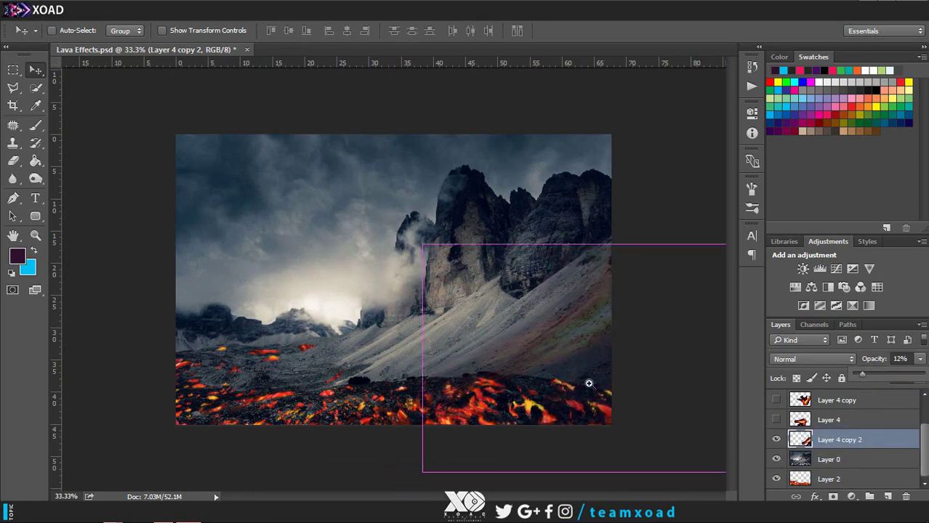
key("ctrl+plus")
Step: Switch to the standard Eraser with a hard round brush
left_click(13, 161)
left_click(72, 158)
right_click(434, 135)
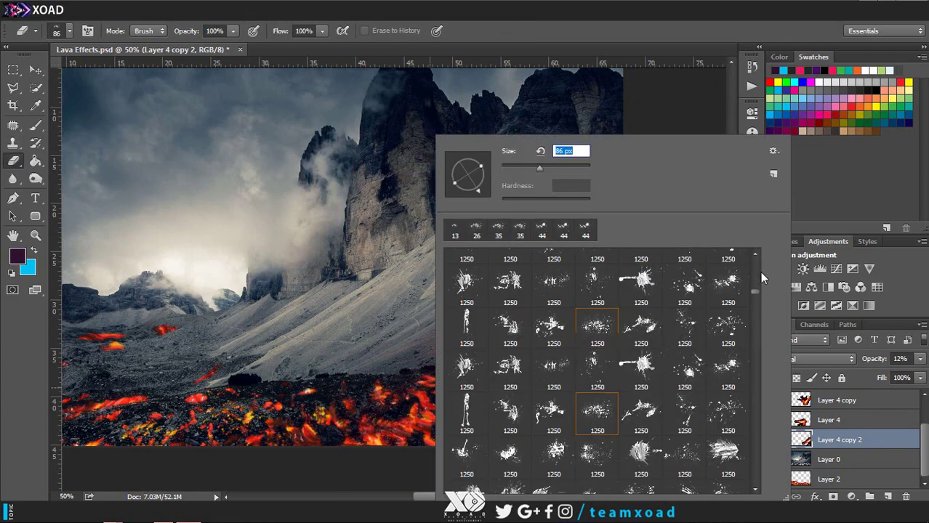
scroll(759, 271, "up", 10)
left_click(509, 270)
key("Return")
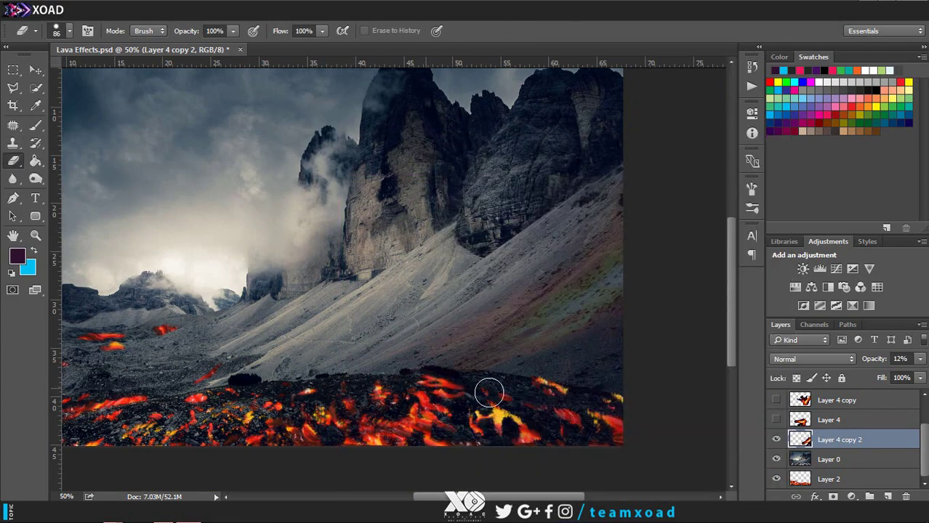
Step: Restore Layer 4 copy 2 to 100% opacity and move it below mountain Layer 0
key("0")
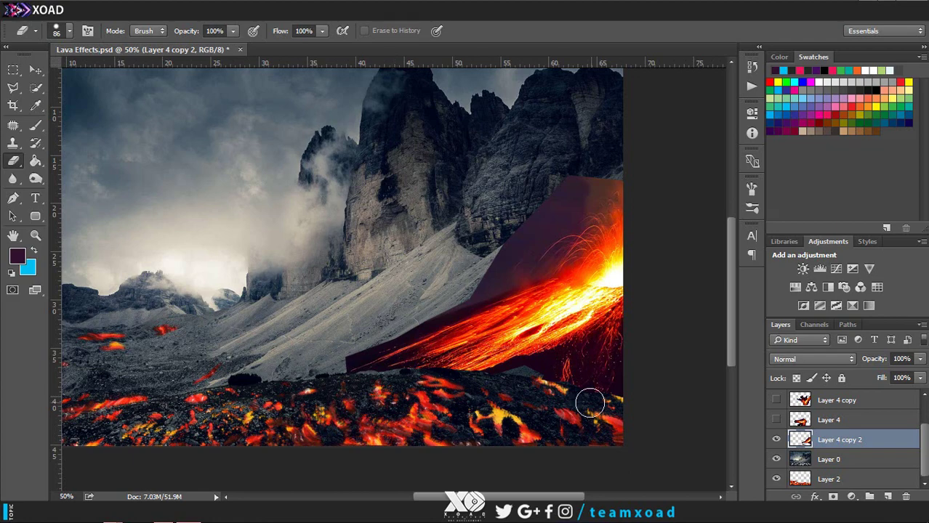
left_click_drag(839, 440, 835, 469)
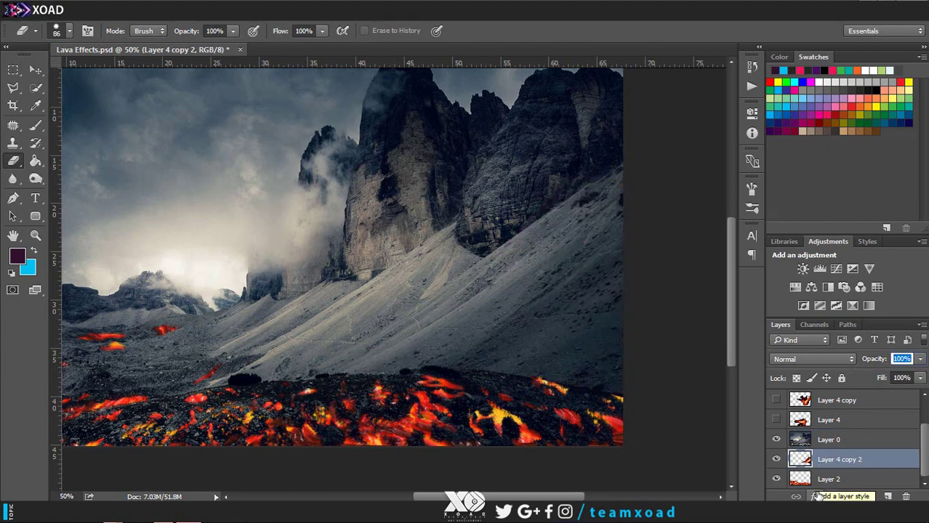
key("ctrl+plus")
left_click(776, 440)
left_click(776, 440)
key("ctrl+plus")
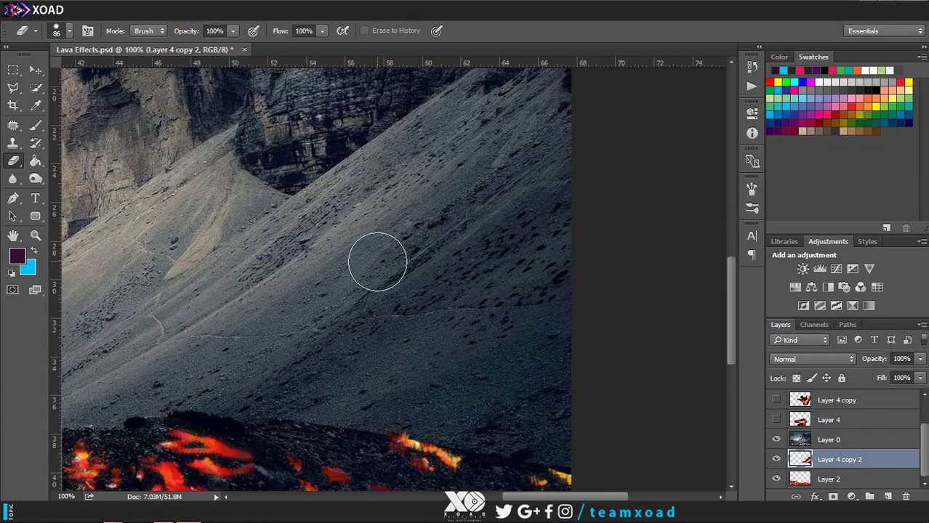
Step: Choose a small round eraser brush and set its size to 32 px
right_click(411, 138)
left_click(449, 231)
left_click_drag(479, 168, 523, 168)
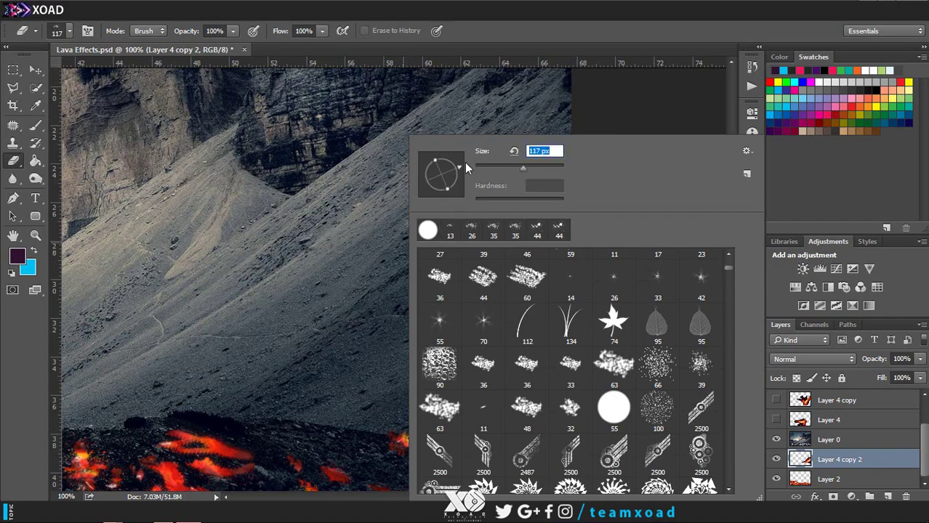
type("32")
key("Return")
key("ctrl+plus")
Step: Erase a first streak on Layer 0 and pick a splatter-shaped eraser brush
left_click(868, 438)
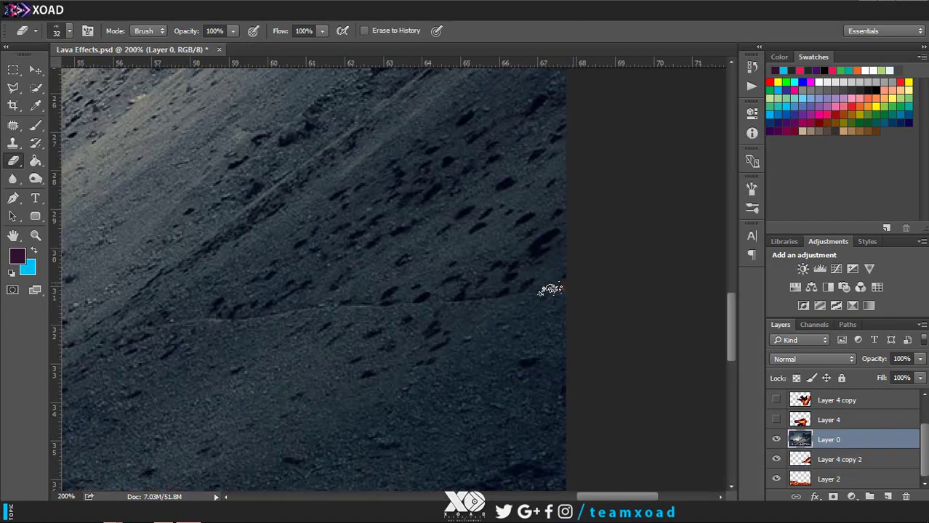
left_click_drag(574, 294, 396, 300)
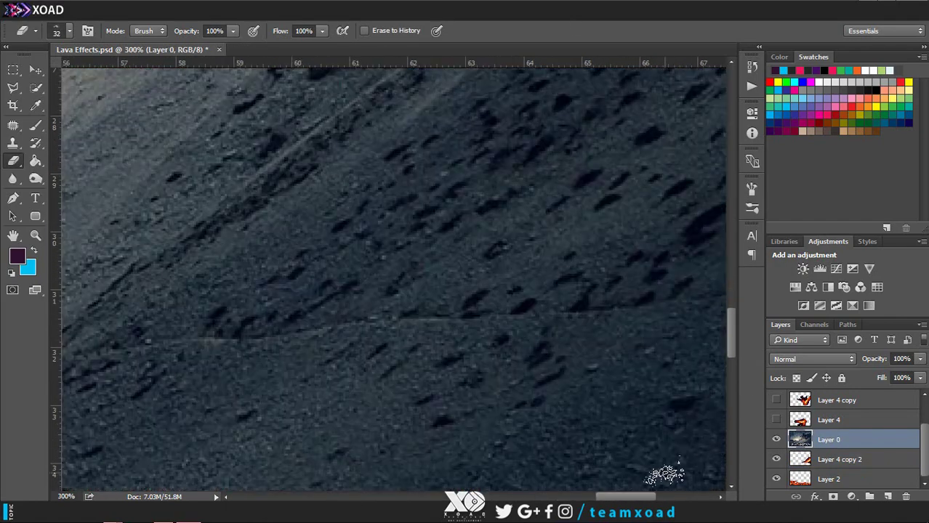
right_click(544, 138)
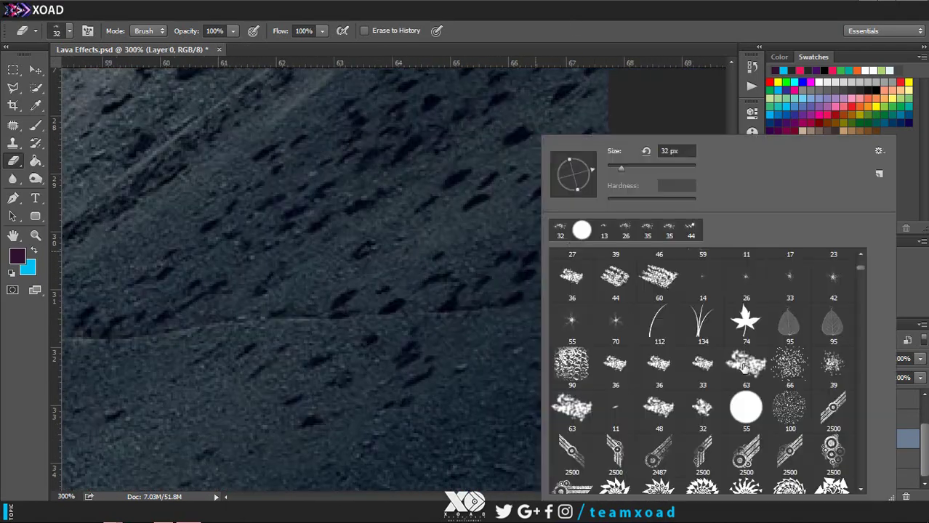
scroll(771, 327, "down", 10)
left_click(743, 312)
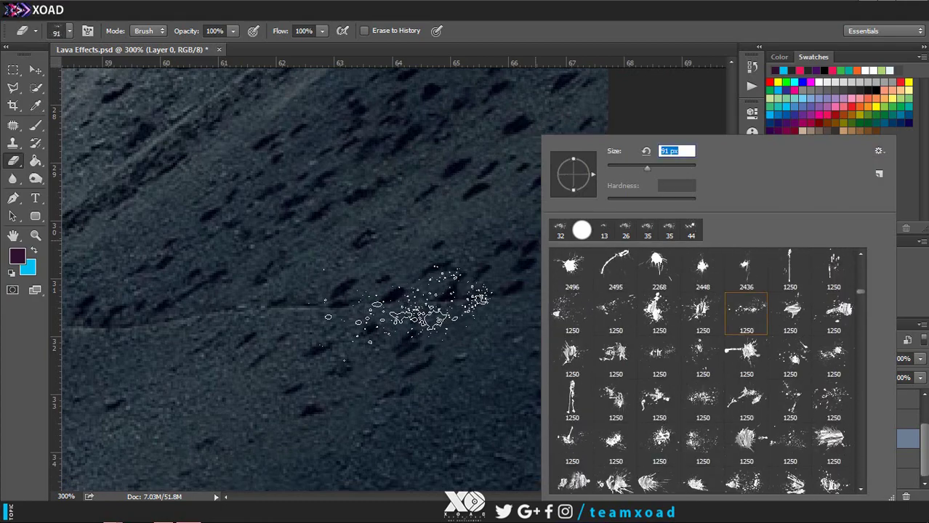
scroll(690, 445, "up", 1)
scroll(690, 440, "up", 1)
scroll(683, 432, "up", 1)
scroll(668, 425, "up", 2)
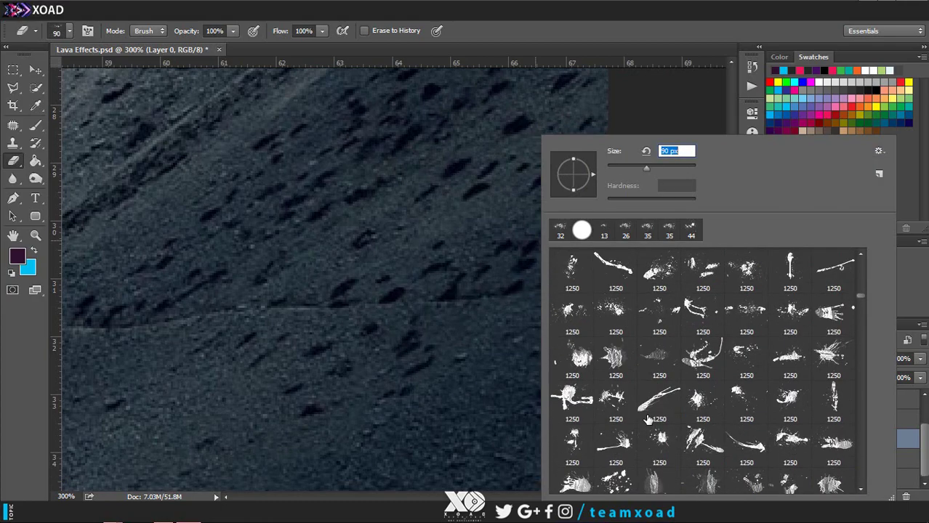
scroll(654, 418, "up", 1)
key("Escape")
right_click(314, 174)
scroll(468, 371, "down", 1)
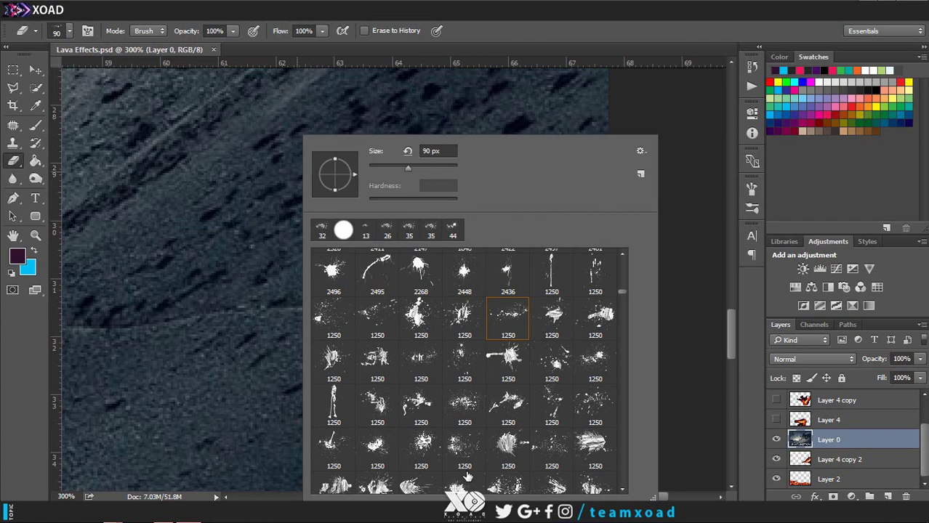
Step: Set the eraser brush to 10 px and make a test stroke on the slope
right_click(349, 302)
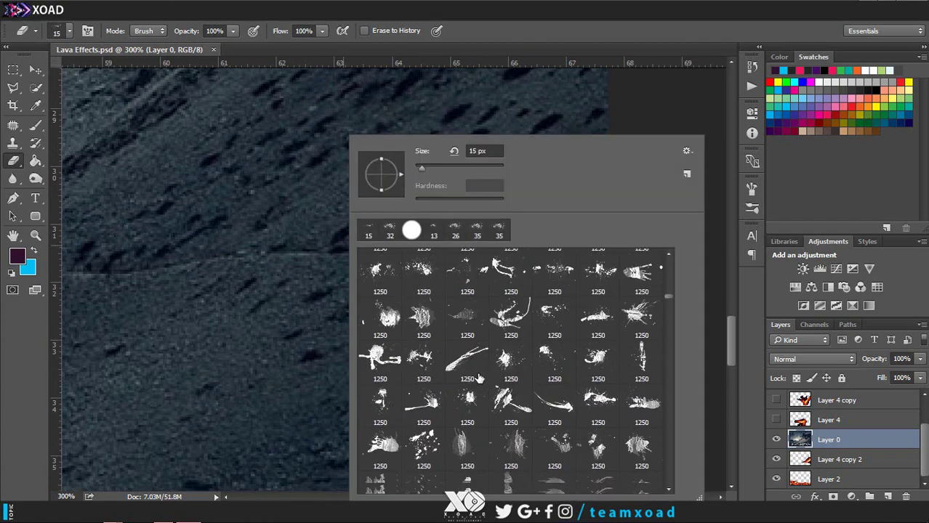
scroll(418, 364, "down", 3)
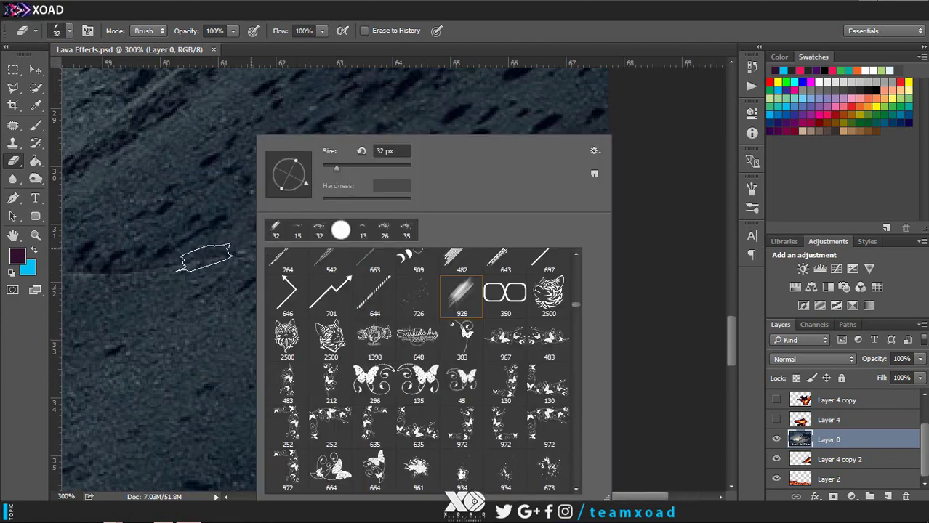
left_click_drag(335, 168, 322, 168)
left_click_drag(176, 265, 298, 248)
right_click(298, 249)
scroll(358, 351, "down", 3)
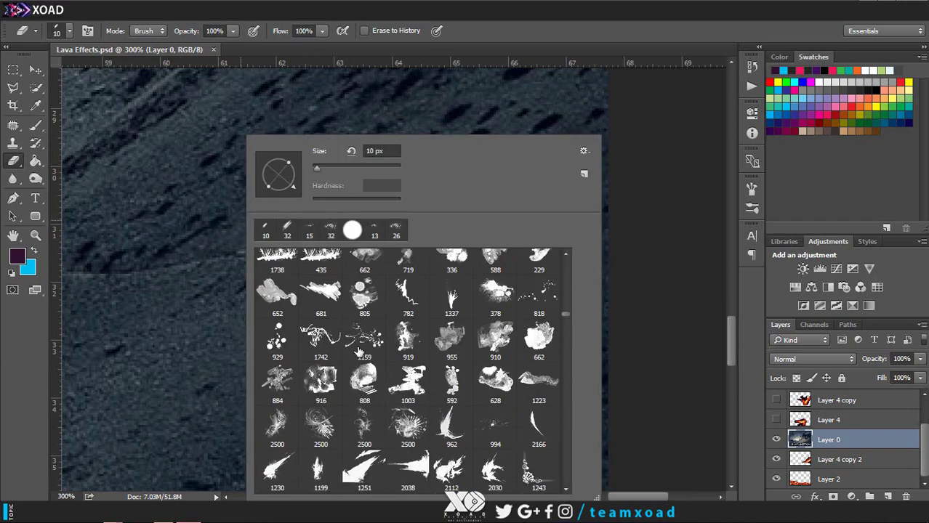
scroll(358, 351, "down", 3)
scroll(378, 356, "down", 3)
scroll(407, 363, "down", 3)
scroll(438, 371, "down", 3)
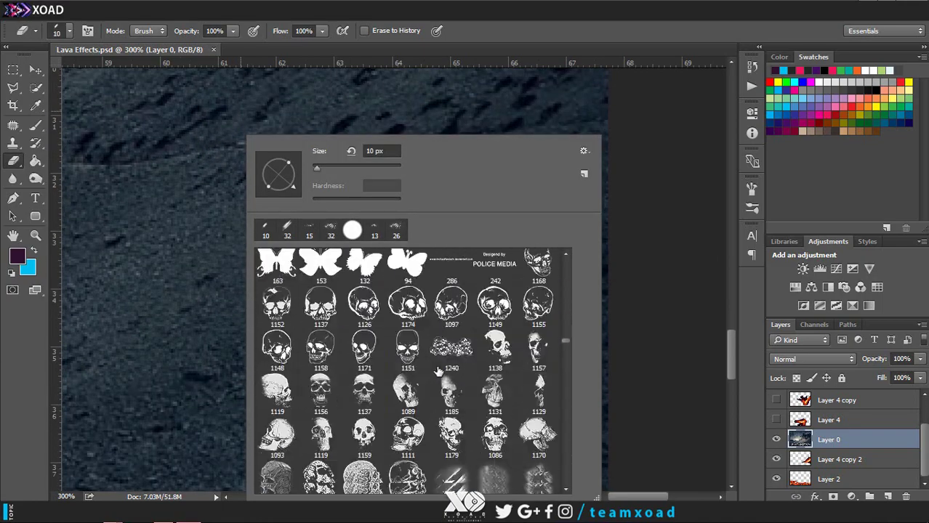
scroll(438, 371, "down", 5)
Step: Try the smoky brush tip 320, undo the trial stroke, and pick another textured tip
double_click(538, 312)
left_click(197, 151)
key("ctrl+z")
right_click(341, 138)
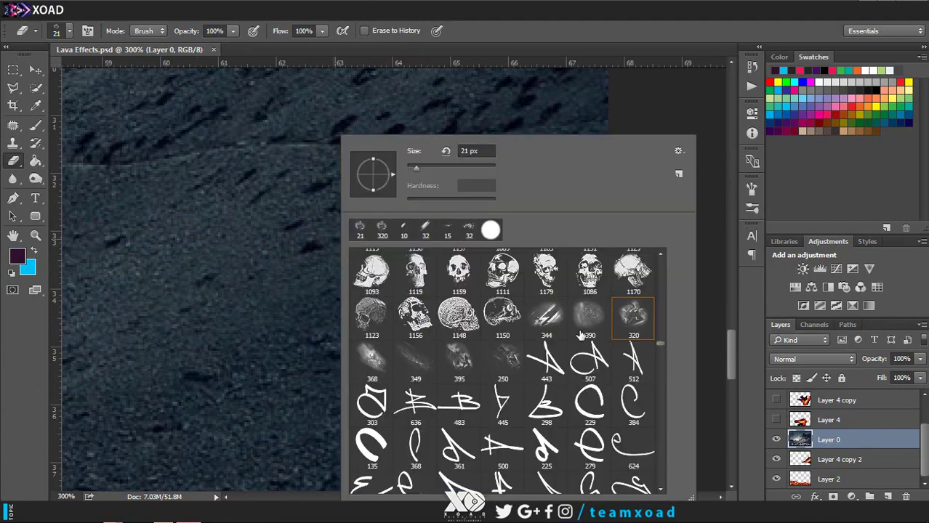
left_click(544, 316)
double_click(469, 150)
Step: Set the eraser to 35 px and erase two glowing lava streaks into the slope
type("35")
left_click_drag(203, 145, 340, 142)
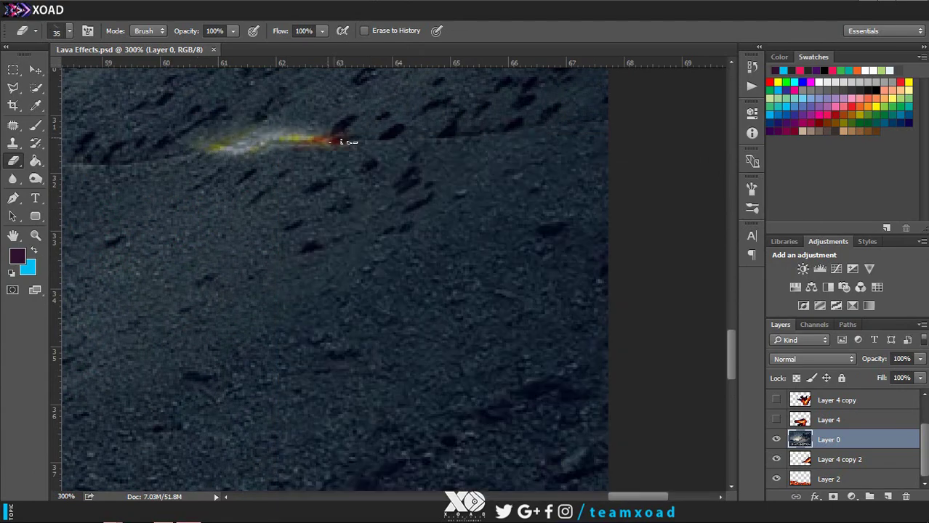
scroll(340, 142, "down", 4)
scroll(356, 185, "up", 2)
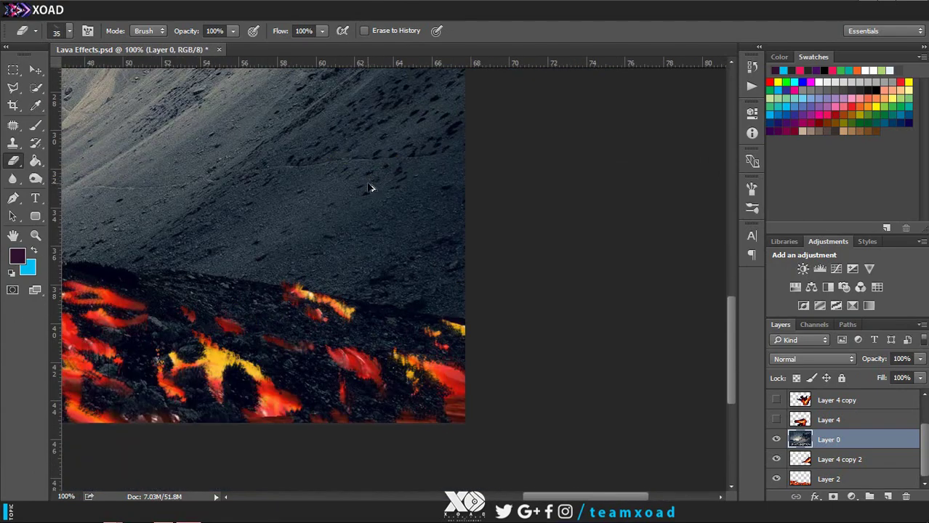
scroll(369, 187, "up", 2)
left_click_drag(509, 208, 185, 231)
scroll(418, 197, "down", 6)
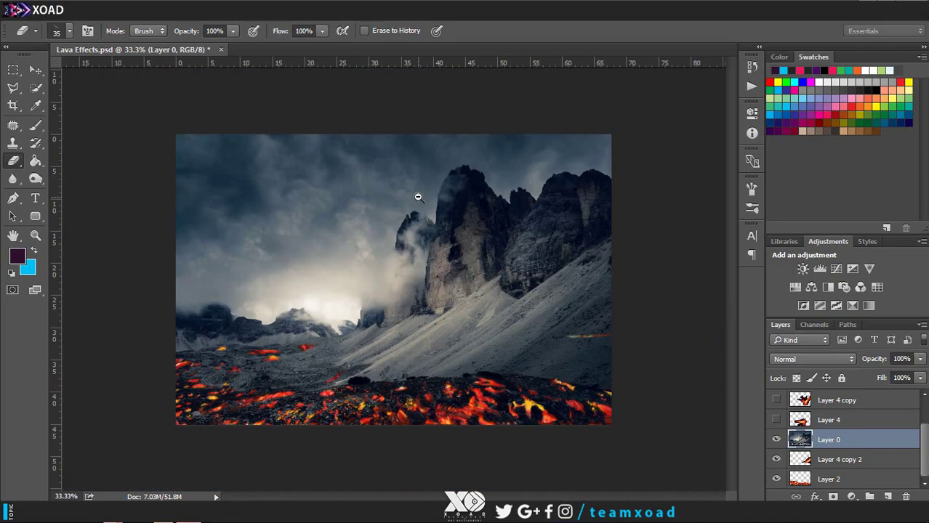
scroll(465, 218, "up", 2)
scroll(465, 218, "up", 2)
Step: Shrink the brush to 17 px and redraw a lava vein along the slope crack
right_click(440, 138)
key("Return")
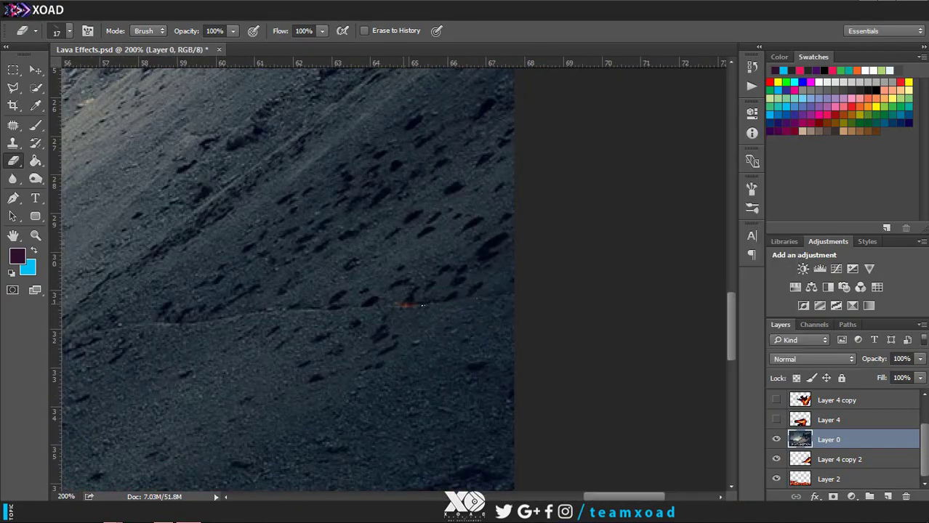
key("ctrl+z")
scroll(167, 316, "up", 1)
left_click_drag(169, 314, 487, 296)
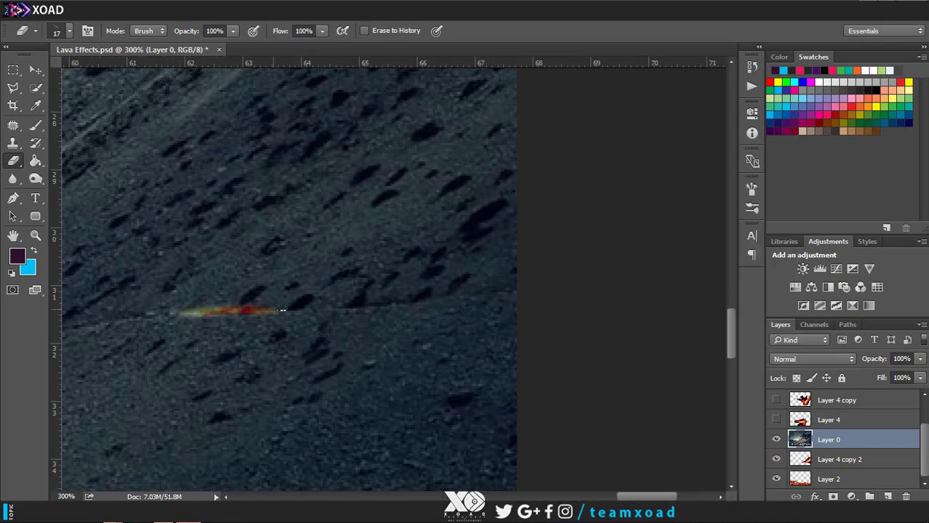
key("ctrl+z")
left_click_drag(169, 314, 493, 297)
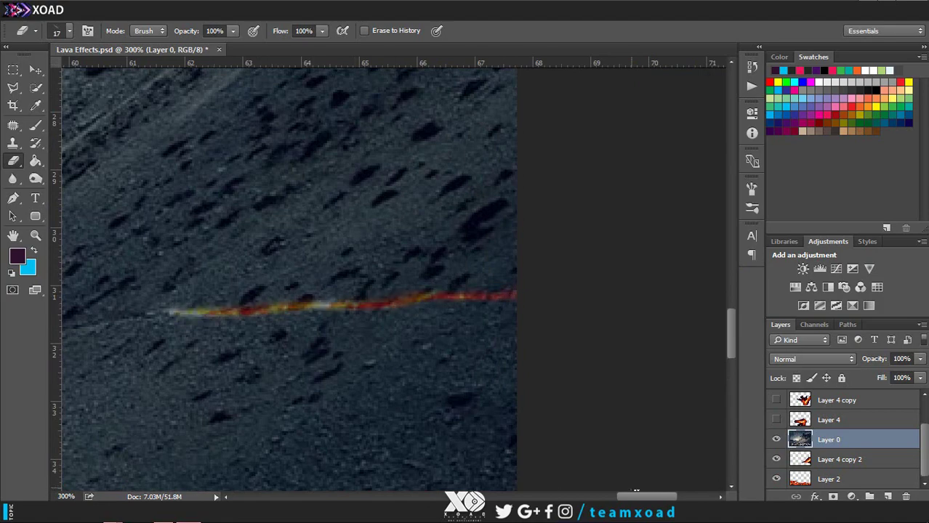
Step: Extend the lava vein rightward and reveal red lava lines along the slope cracks
left_click_drag(634, 495, 580, 495)
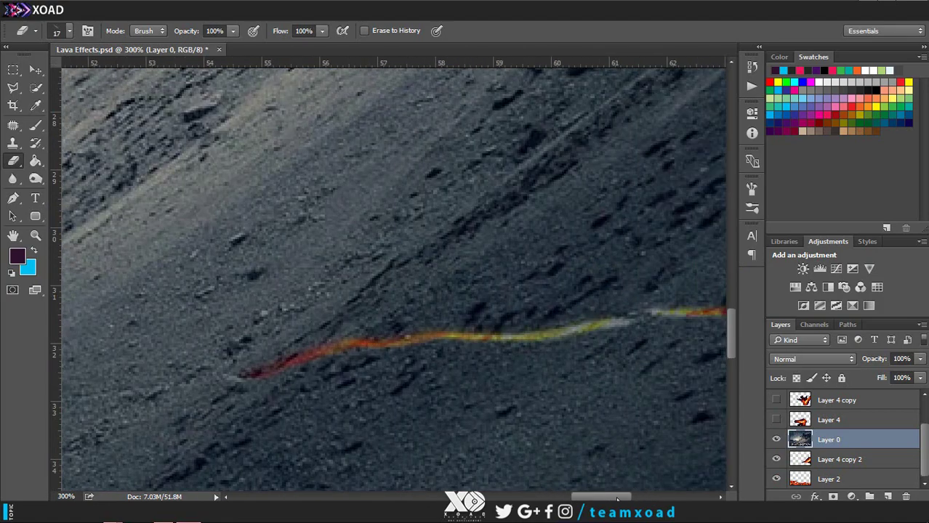
left_click_drag(446, 350, 719, 312)
scroll(468, 353, "down", 5)
scroll(468, 354, "up", 1)
scroll(233, 413, "up", 2)
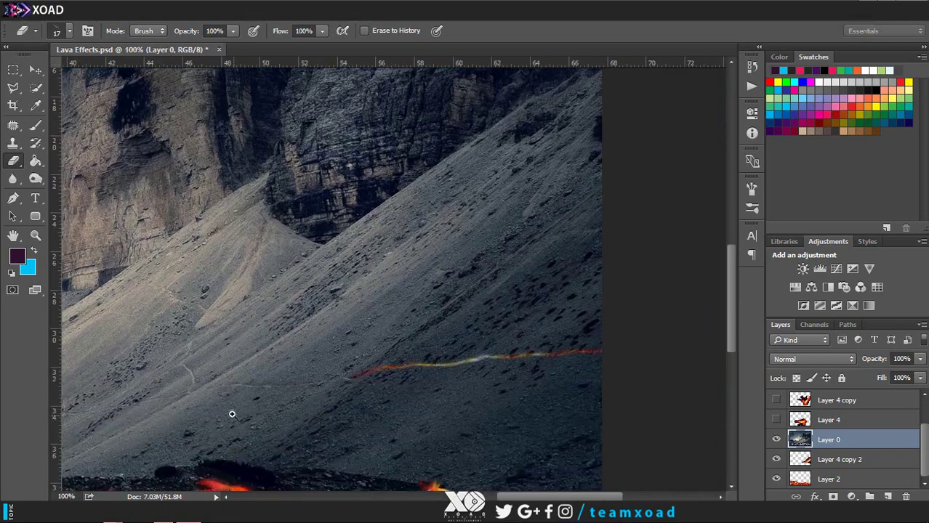
scroll(143, 387, "up", 3)
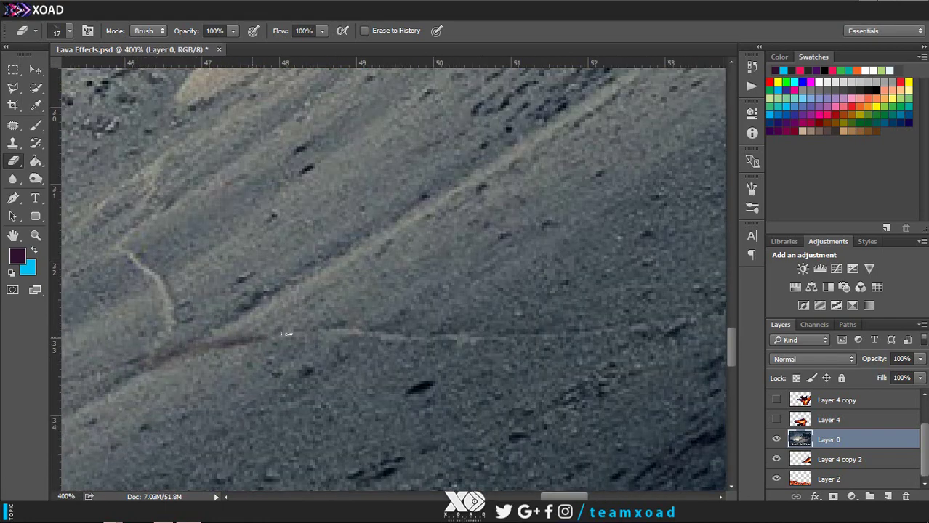
left_click_drag(171, 336, 659, 326)
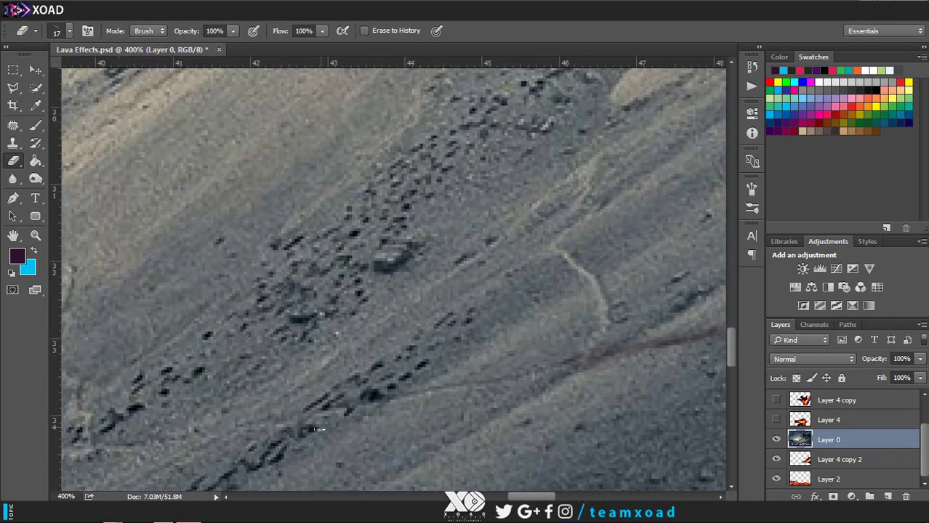
left_click_drag(248, 424, 435, 388)
Step: Reset the eraser to 17 px and undo a light streak along the crack
right_click(480, 138)
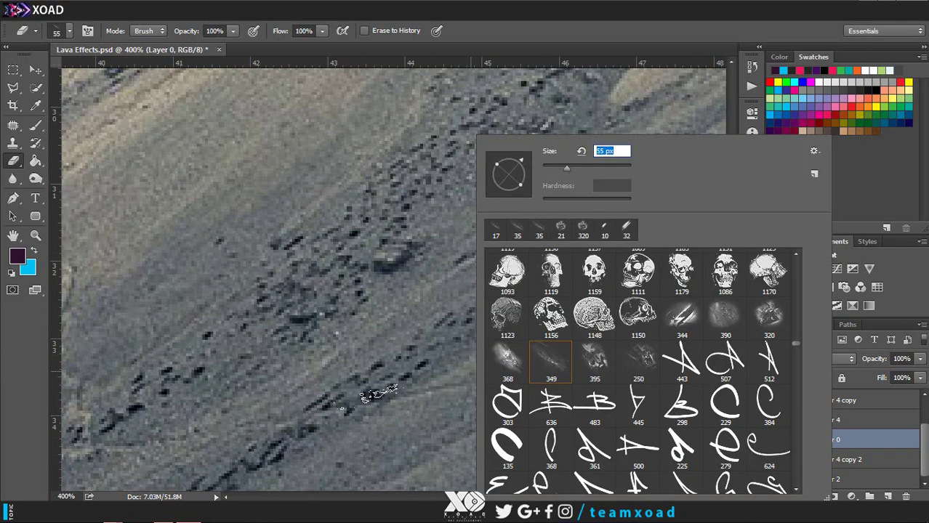
key("BackSpace")
type("7")
key("Return")
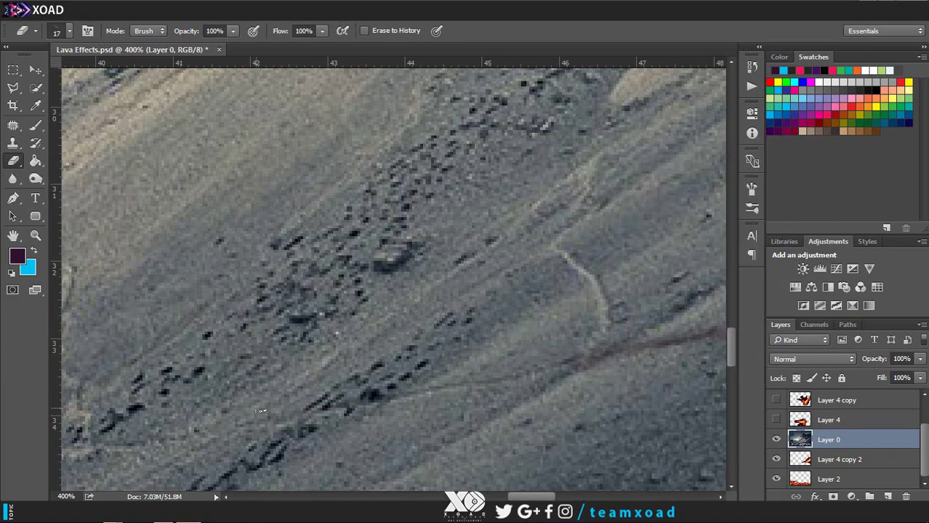
scroll(393, 276, "down", 3)
left_click_drag(69, 339, 585, 251)
key("ctrl+z")
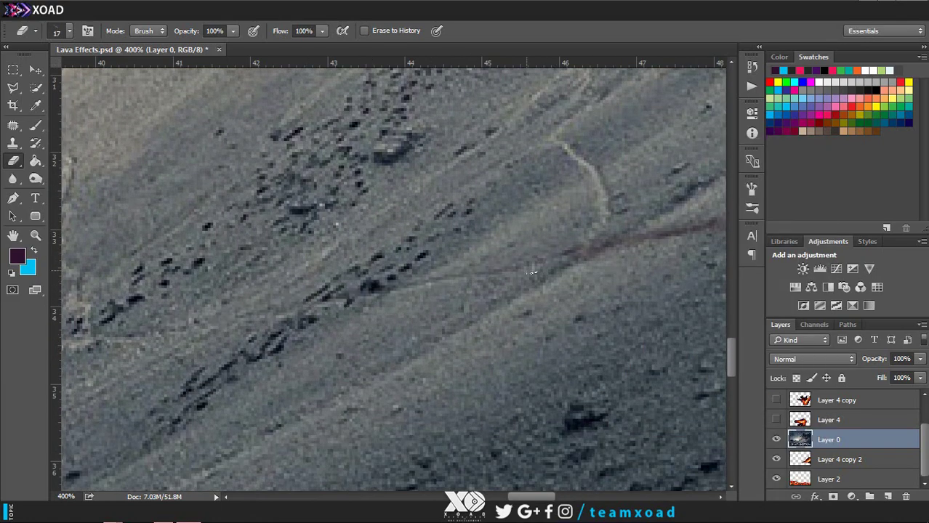
scroll(276, 340, "down", 2)
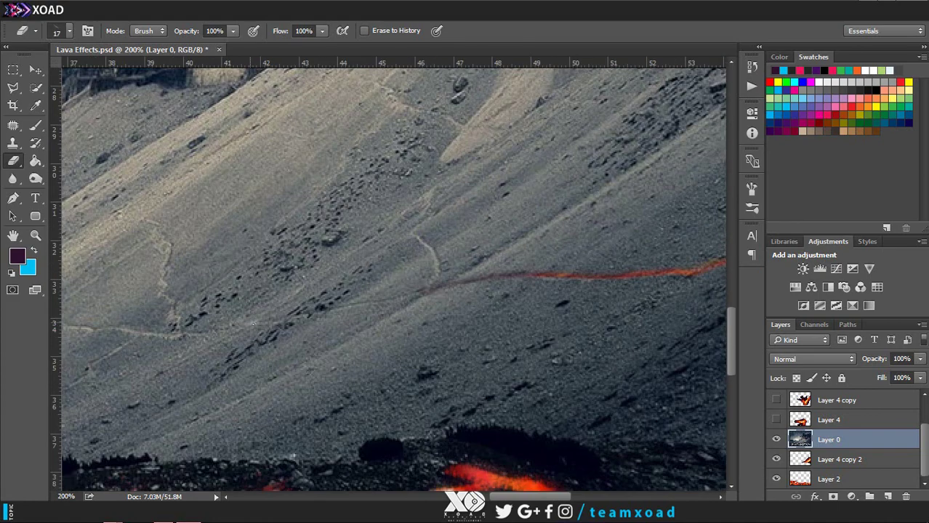
scroll(242, 338, "up", 2)
Step: Erase a pale streak across the mid-slope and move Layer 4 below Layer 0
right_click(269, 327)
key("Escape")
right_click(316, 312)
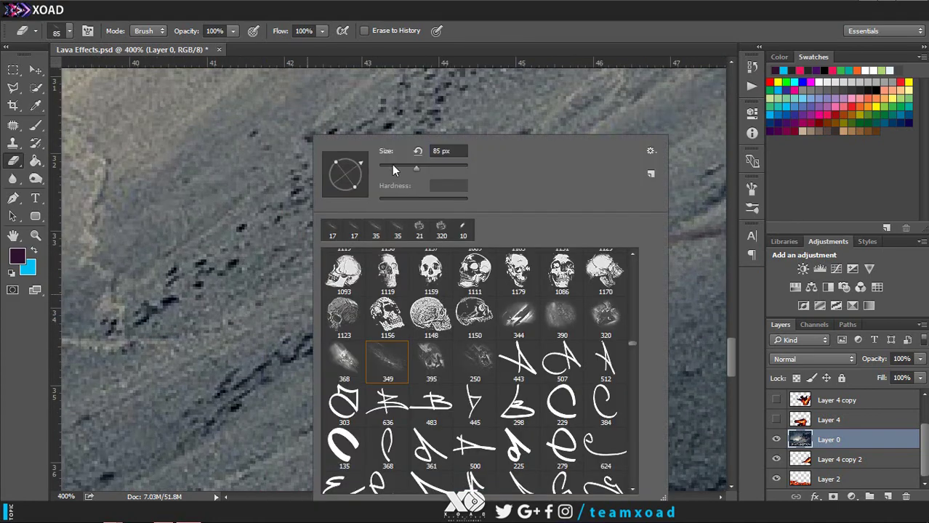
key("Escape")
scroll(395, 348, "up", 1)
scroll(259, 332, "down", 1)
scroll(258, 332, "down", 1)
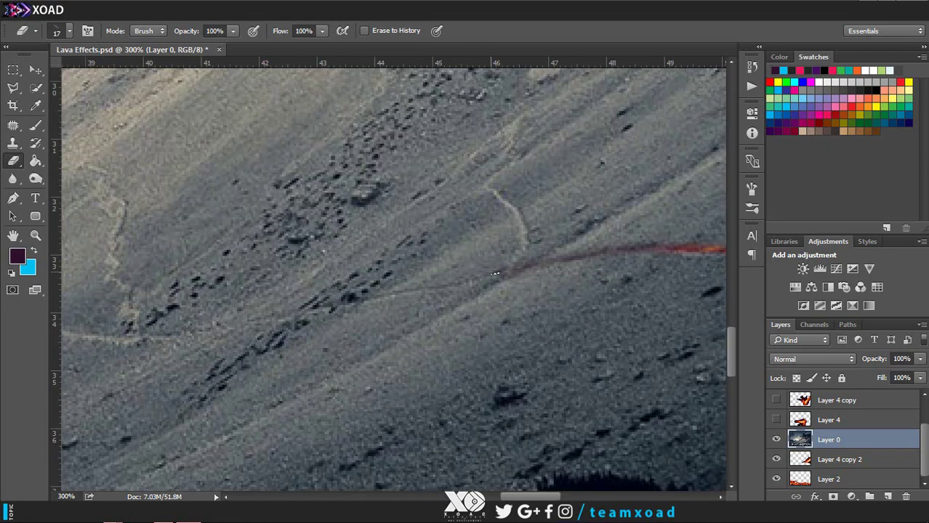
scroll(305, 378, "left", 5)
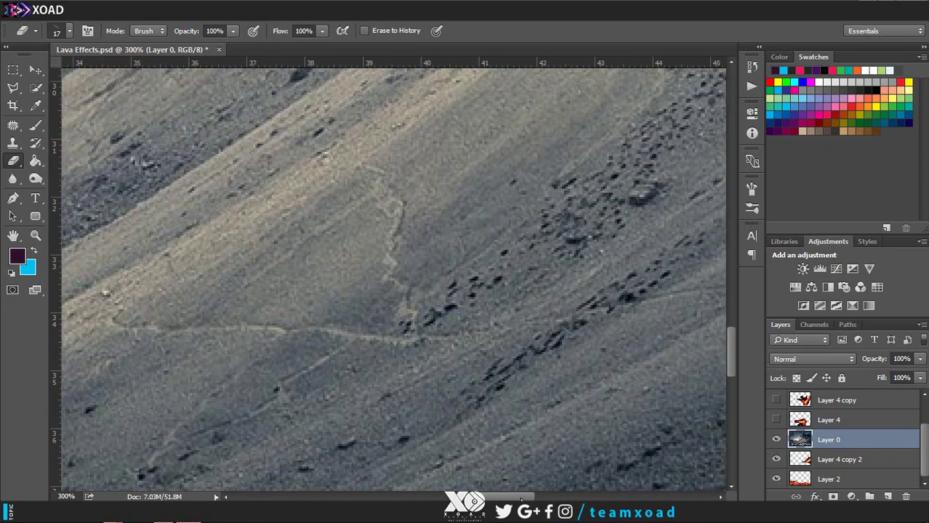
left_click_drag(275, 340, 574, 287)
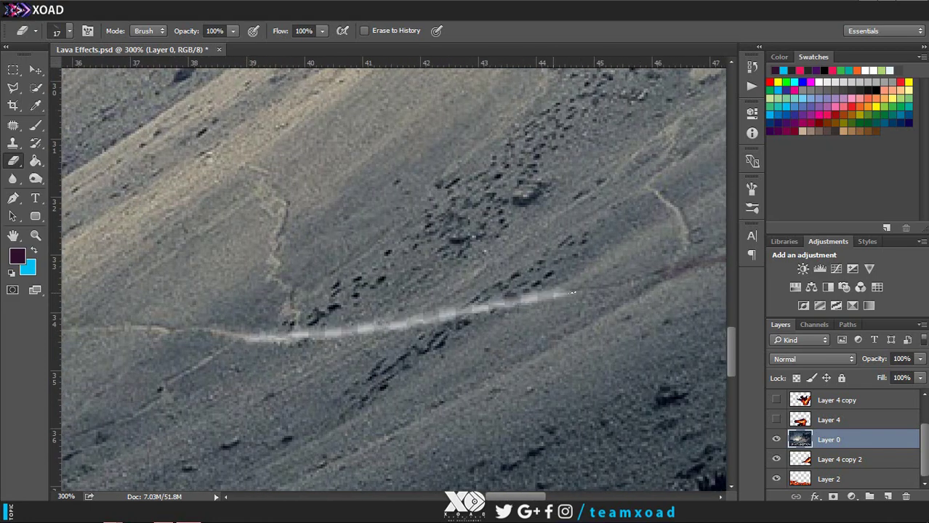
scroll(677, 282, "left", 10)
left_click_drag(164, 300, 564, 332)
scroll(398, 442, "down", 2, "alt")
left_click_drag(828, 419, 828, 451)
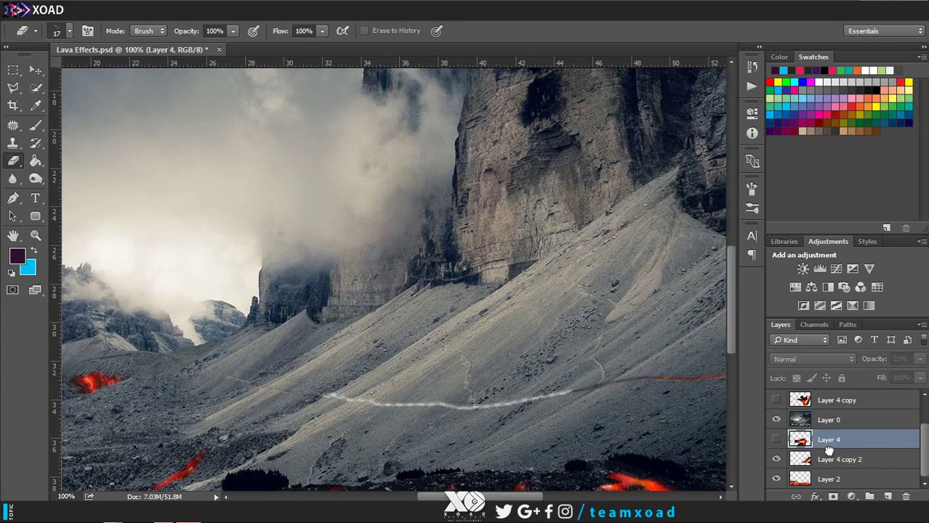
Step: Make Layer 4 visible again at 95% opacity
left_click(775, 439)
scroll(371, 406, "down", 1, "alt")
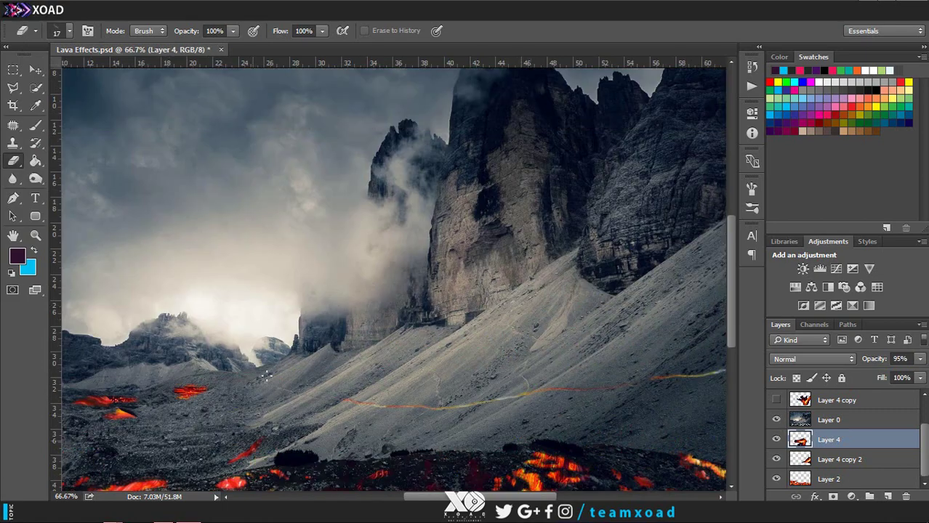
scroll(266, 375, "down", 3)
Step: Check the lava by toggling Layer 0, then move Layer 2 directly beneath Layer 0
left_click(775, 419)
left_click(775, 419)
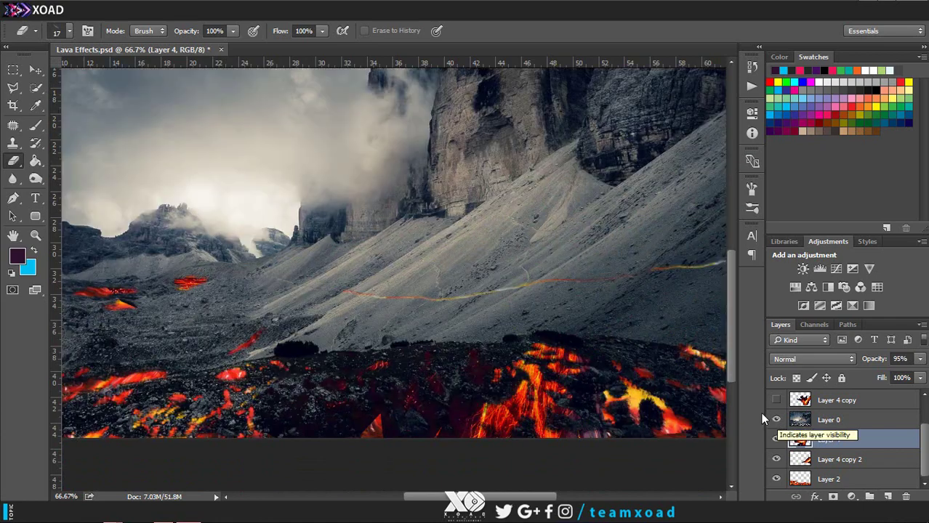
left_click(828, 479)
left_click_drag(829, 479, 821, 429)
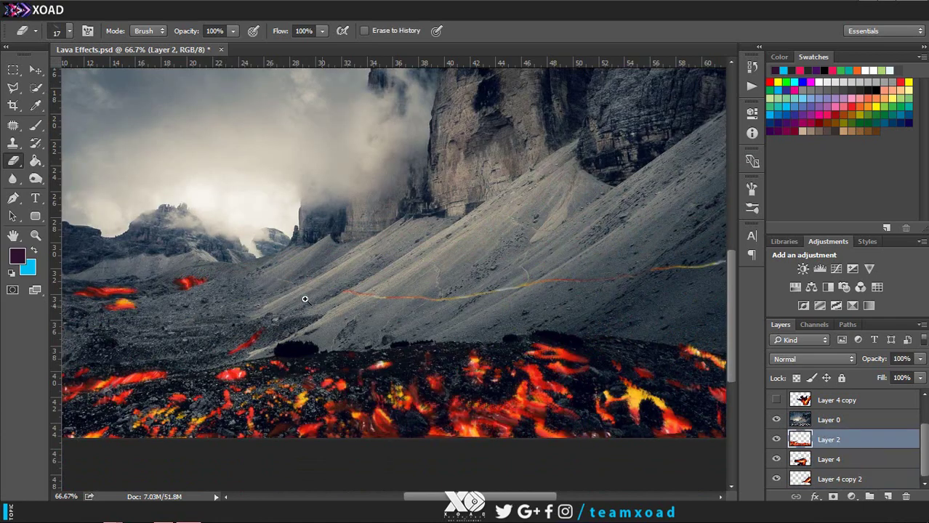
scroll(304, 298, "up", 2, "alt")
scroll(251, 211, "up", 1, "alt")
Step: On Layer 0, erase red lava streaks into the upper slope with a 17 px eraser
left_click(828, 419)
left_click_drag(251, 212, 272, 228)
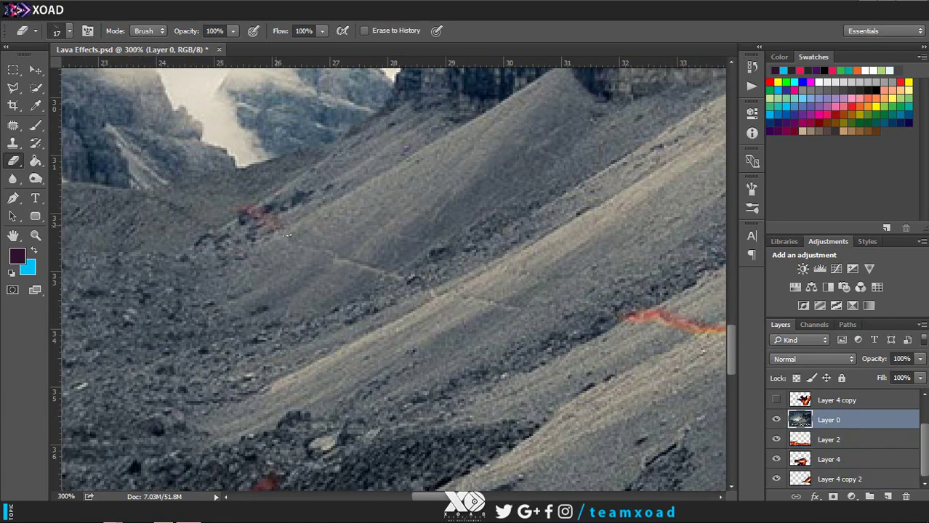
key("ctrl+z")
right_click(250, 212)
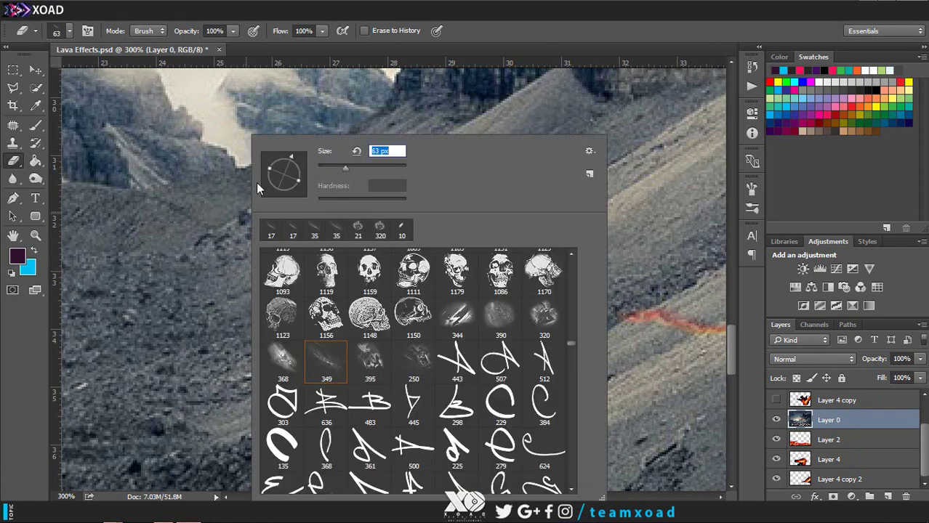
left_click_drag(324, 167, 327, 167)
left_click_drag(218, 227, 254, 206)
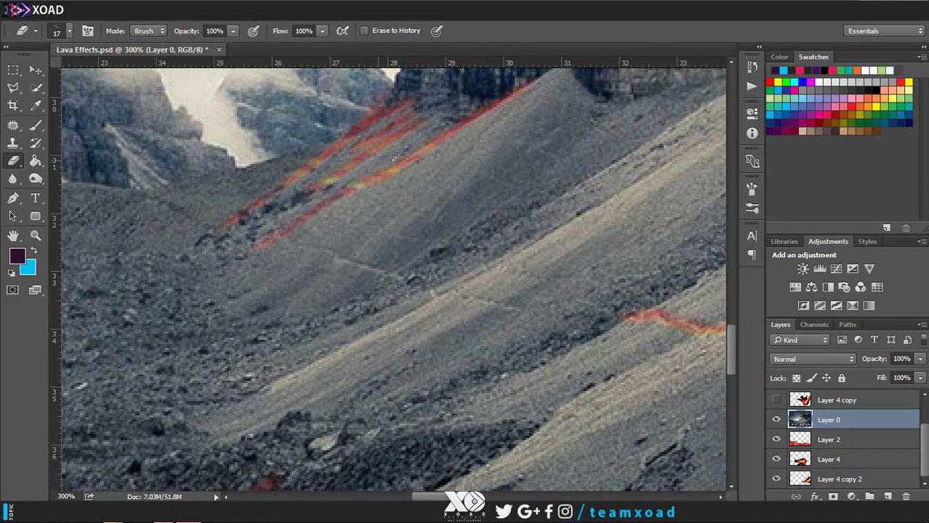
Step: Erase a faint lava streak diagonally up the scree slope
left_click_drag(392, 159, 392, 181)
scroll(509, 239, "down", 1)
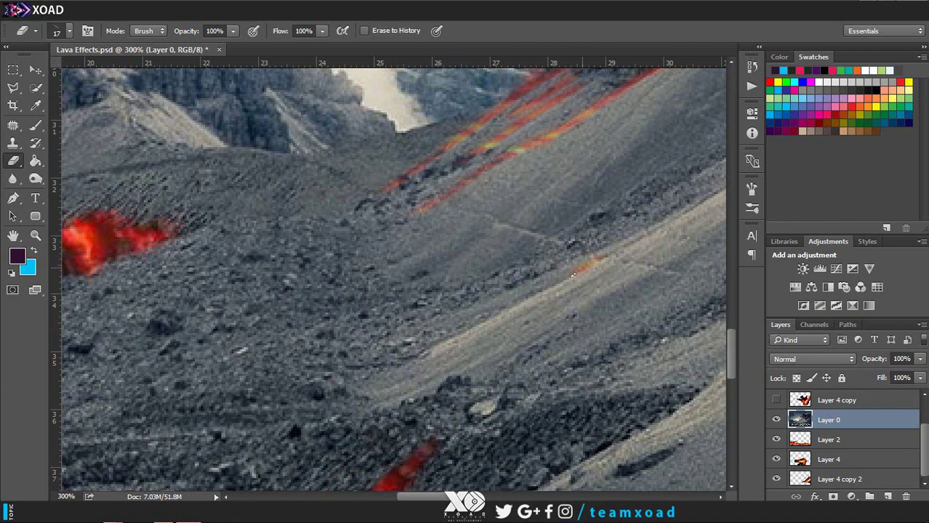
left_click_drag(362, 409, 588, 311)
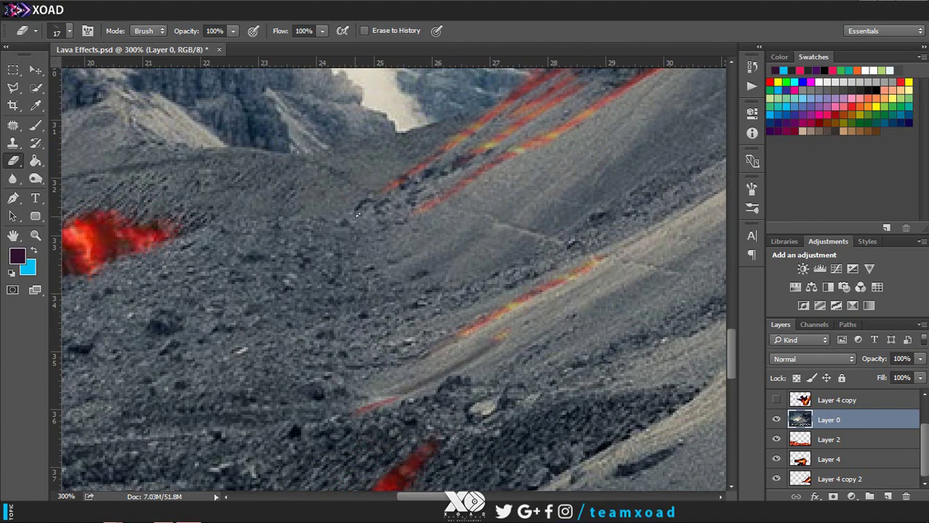
scroll(356, 215, "right", 5)
scroll(440, 169, "right", 1)
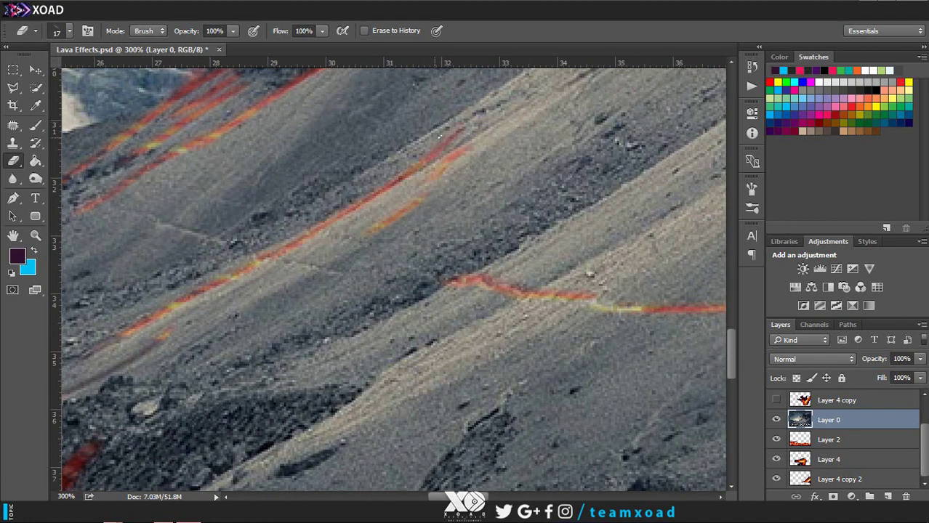
scroll(439, 135, "up", 1)
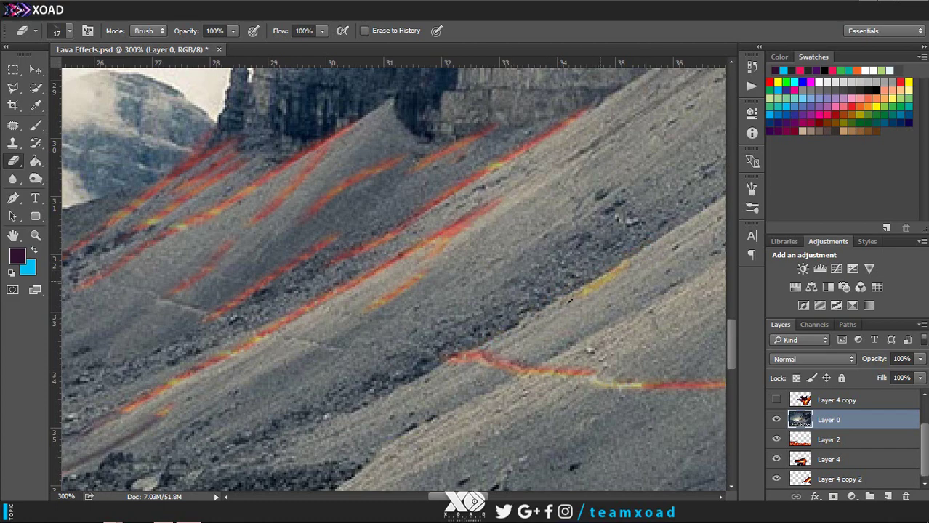
scroll(630, 263, "right", 5)
scroll(402, 297, "down", 1)
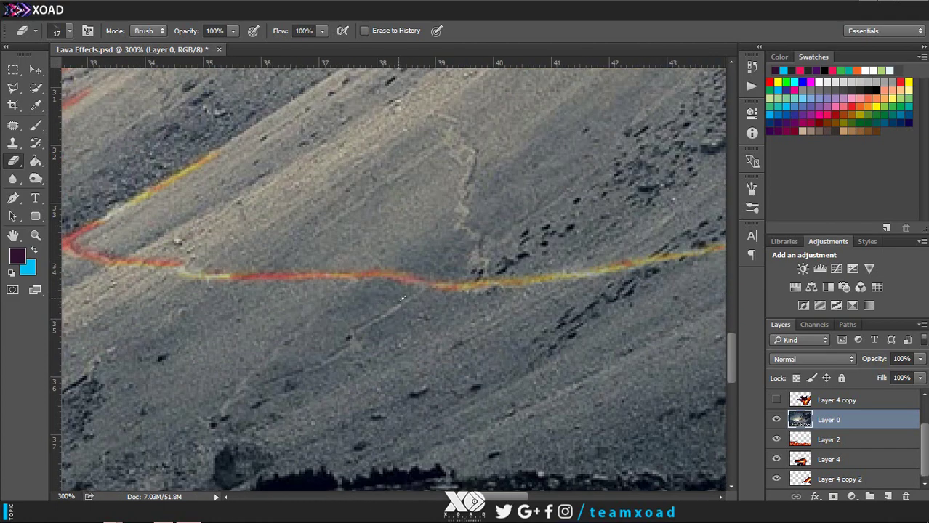
Step: Reveal more lava veins: one up to the main crack, extended right streaks, one lower down
left_click_drag(223, 417, 463, 292)
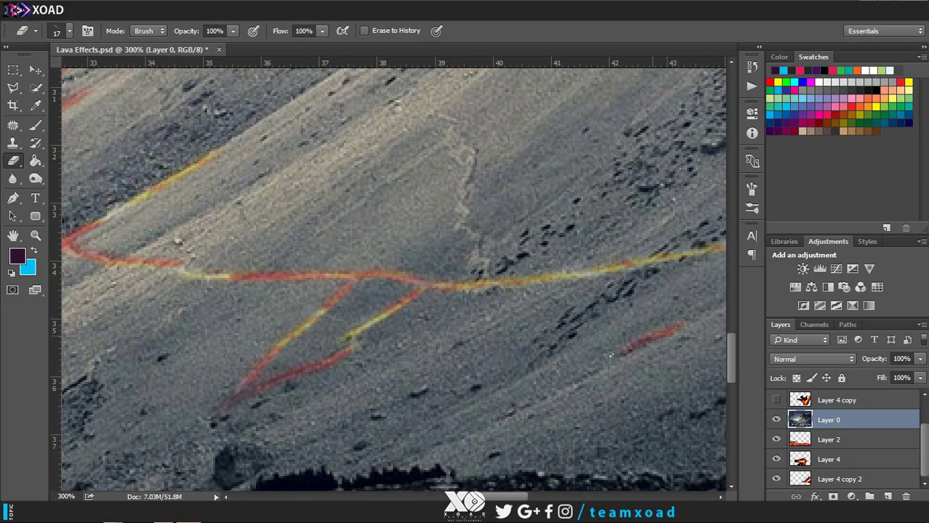
left_click_drag(611, 356, 463, 436)
left_click_drag(514, 379, 414, 443)
scroll(473, 381, "down", 2)
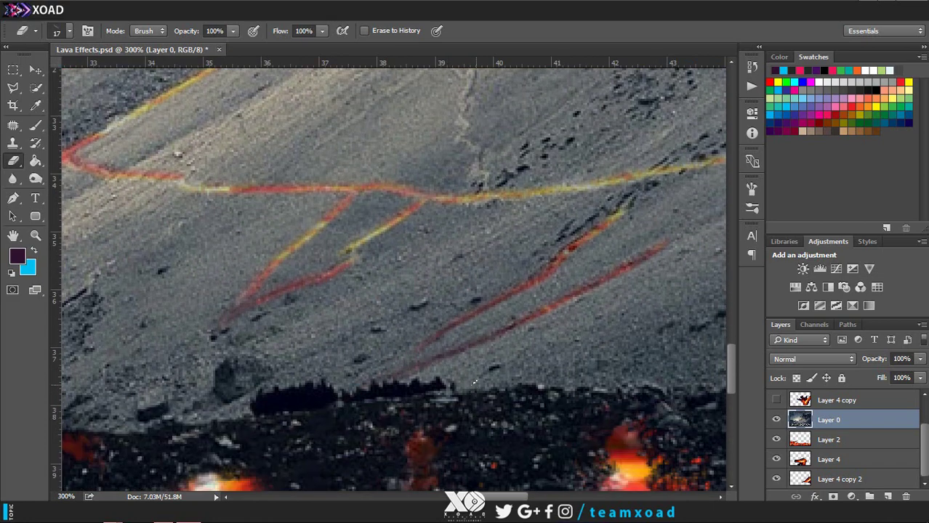
left_click_drag(544, 215, 457, 259)
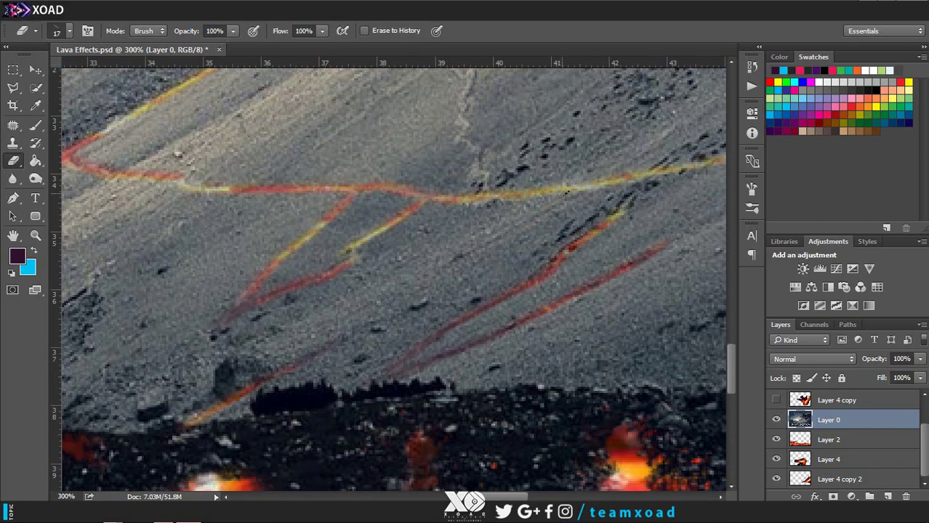
scroll(319, 201, "right", 5)
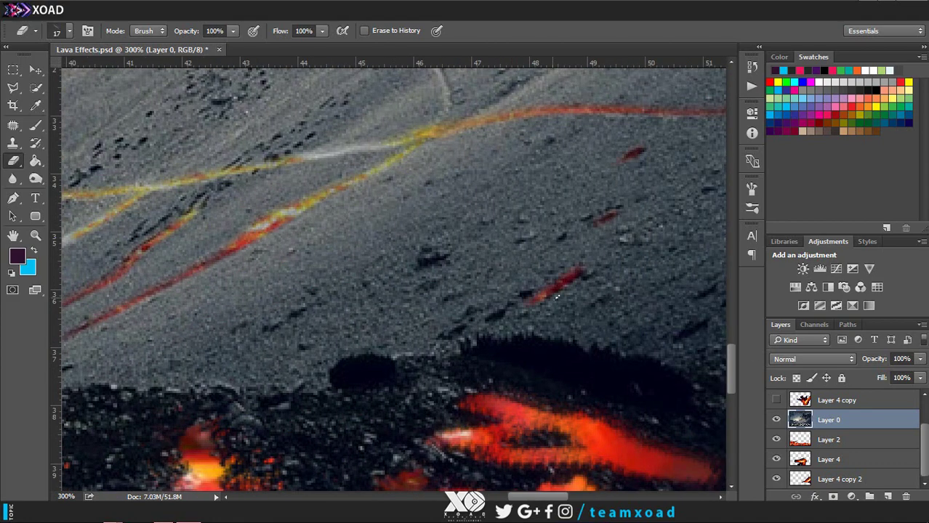
scroll(552, 276, "down", 2)
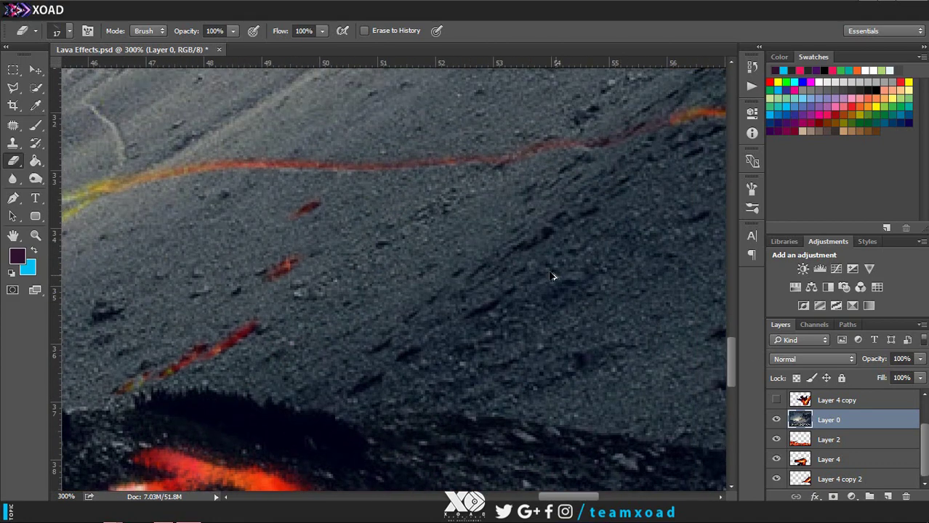
scroll(549, 268, "down", 5)
scroll(527, 240, "down", 1)
scroll(485, 358, "up", 2)
scroll(486, 359, "up", 3)
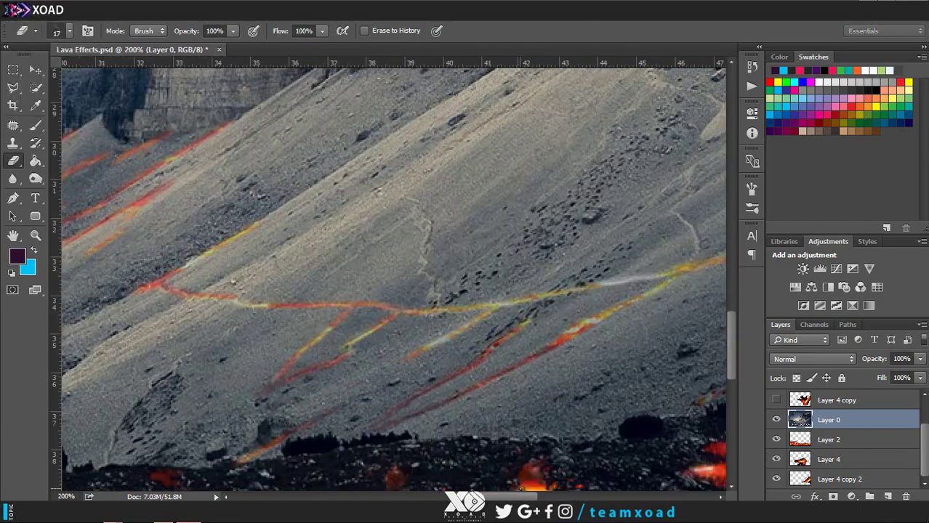
scroll(436, 291, "down", 2)
Step: Settle the eraser at 10 px after trying 7 and 18 px, then fit the image on screen
right_click(149, 207)
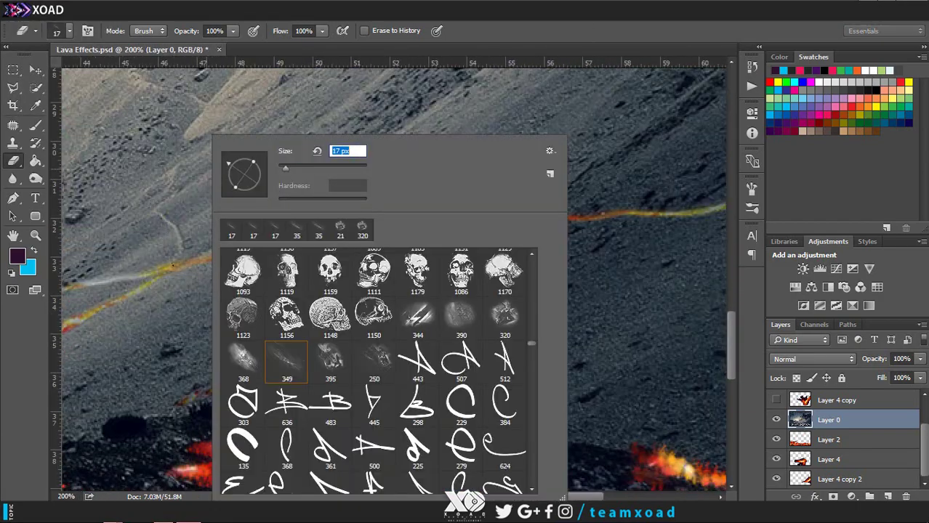
key("Escape")
right_click(153, 211)
type("7")
key("Return")
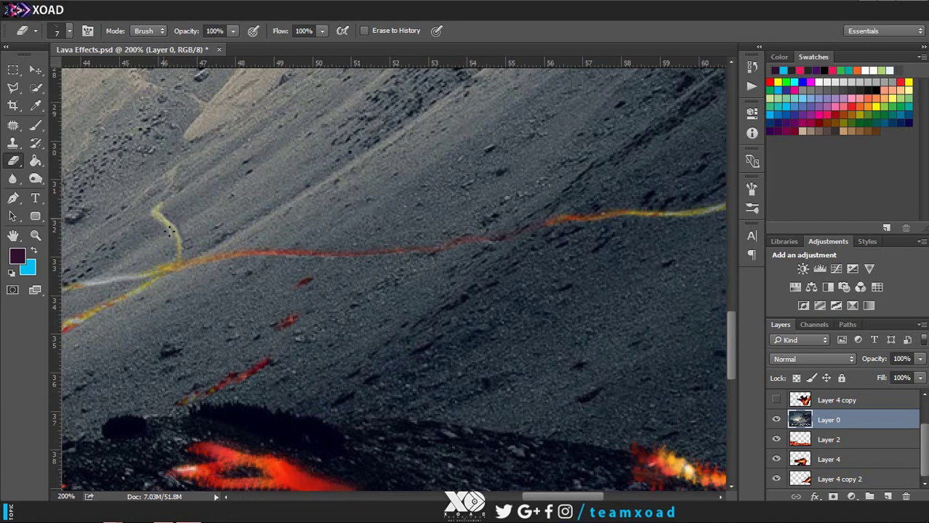
right_click(192, 222)
left_click_drag(273, 168, 275, 167)
key("Return")
right_click(296, 170)
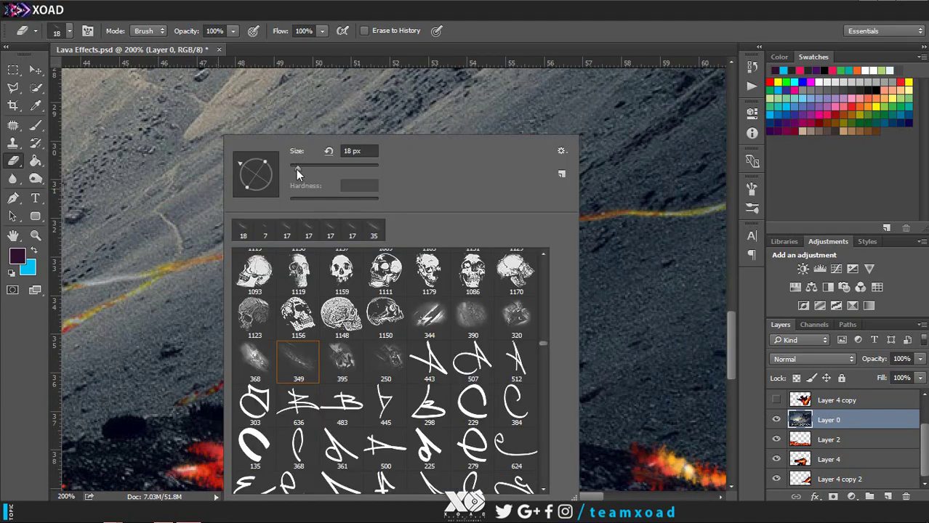
type("10")
key("Return")
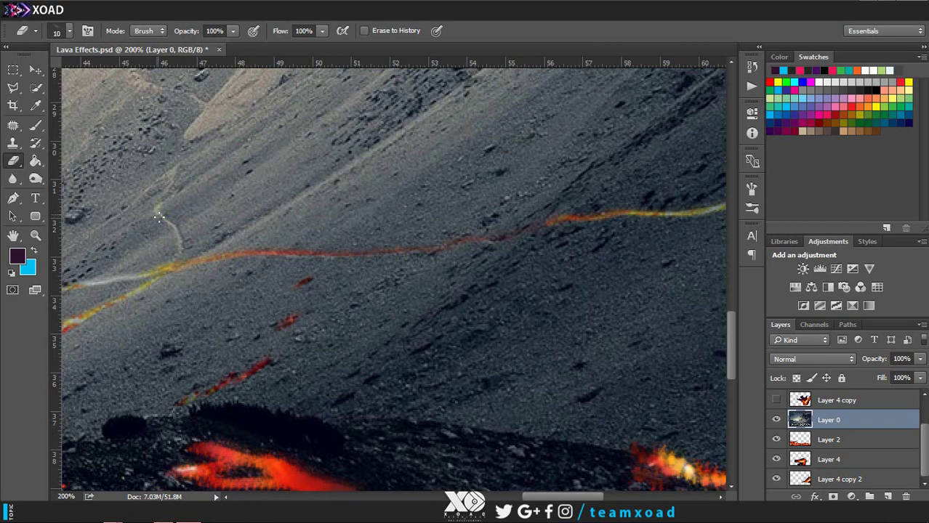
key("ctrl+0")
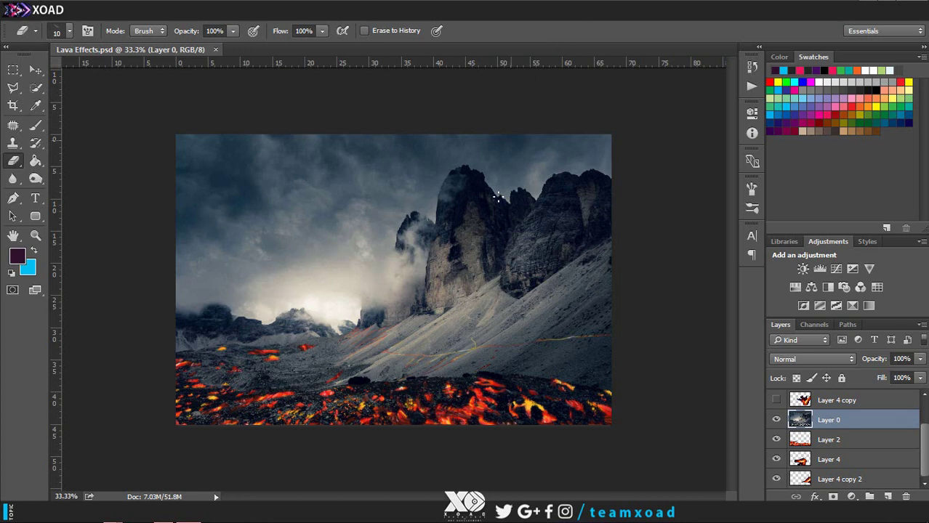
Step: Hide the lava glow layer to compare the streaks
scroll(499, 196, "up", 1)
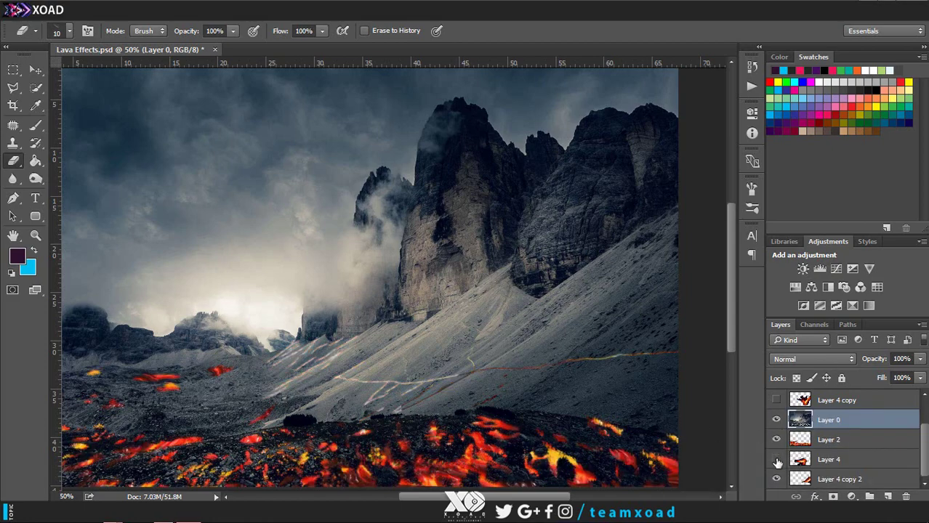
left_click(778, 479)
scroll(436, 290, "up", 1)
scroll(554, 336, "up", 2)
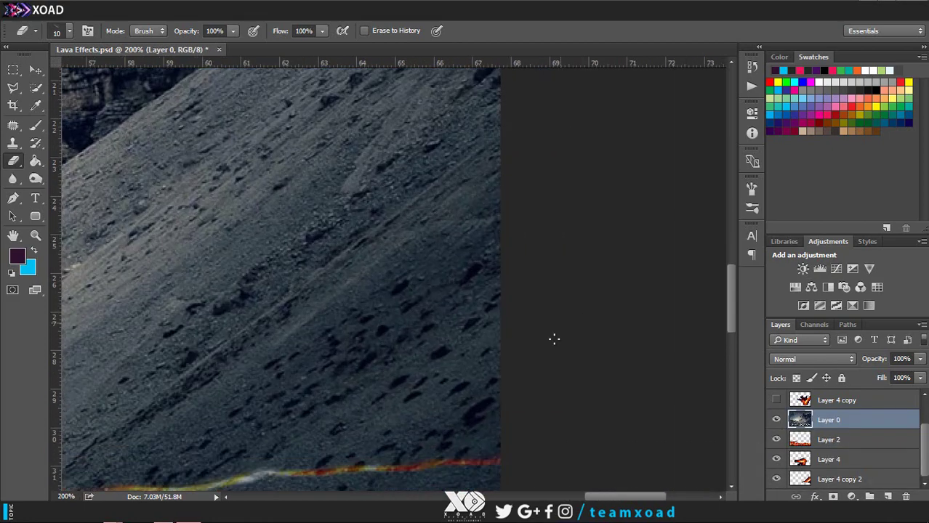
scroll(305, 273, "down", 1)
scroll(400, 319, "down", 1)
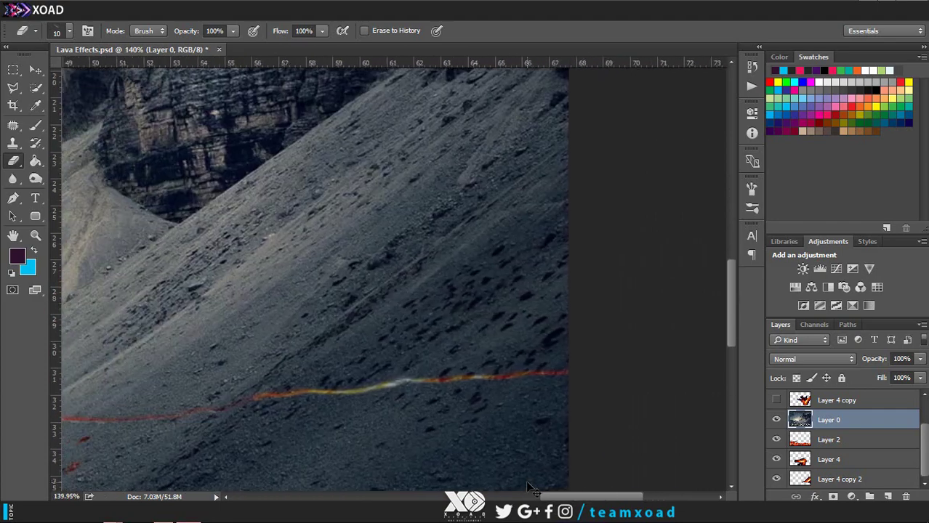
scroll(472, 362, "down", 1)
scroll(468, 353, "up", 2)
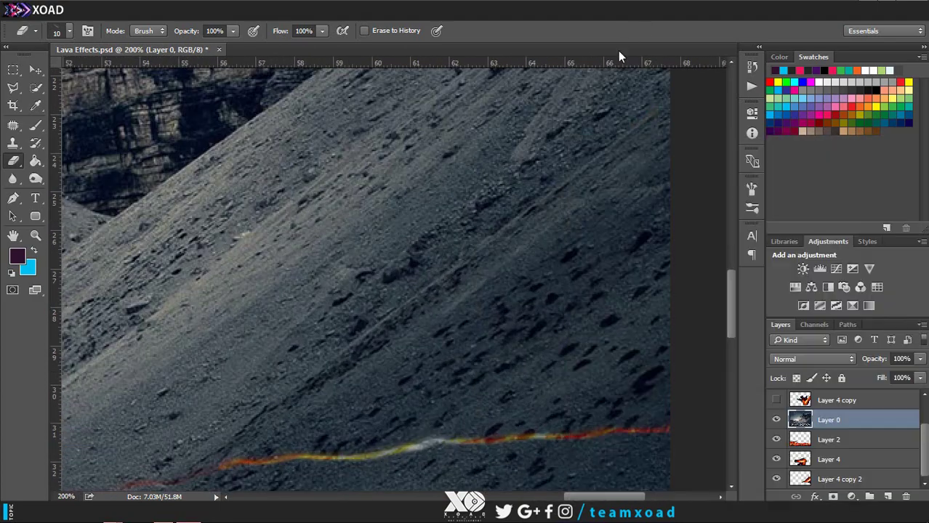
Step: Erase a long diagonal lava streak across the slope with a 71 px eraser
right_click(462, 135)
type("17")
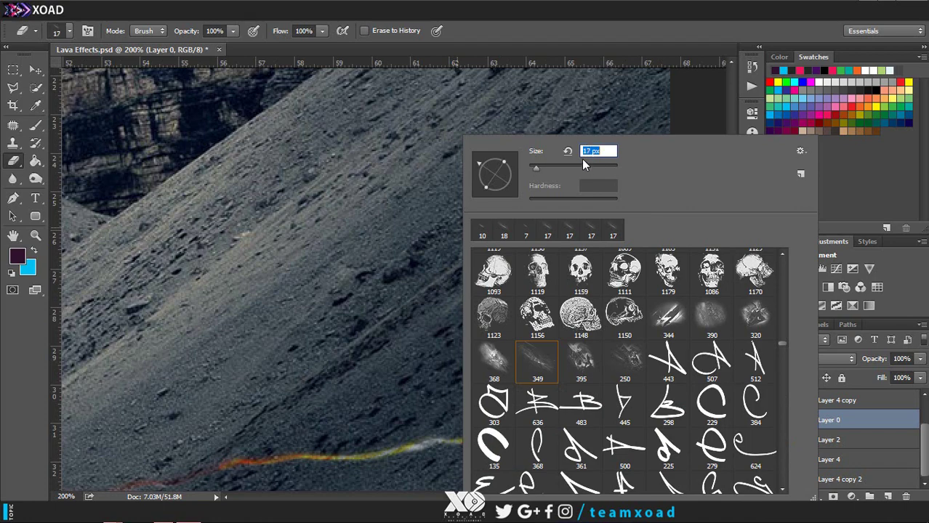
right_click(566, 137)
type("97")
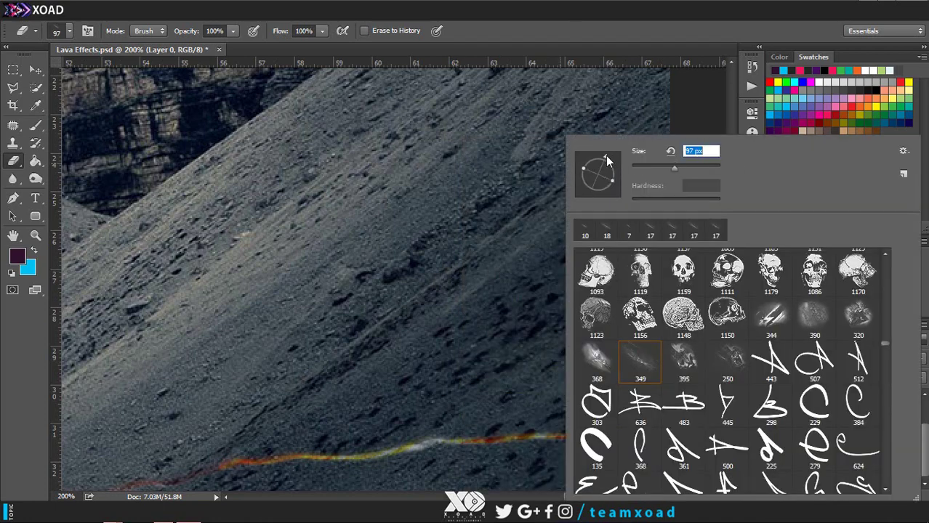
key("Return")
left_click_drag(518, 207, 445, 269)
key("ctrl+z")
right_click(510, 202)
type("71")
left_click_drag(639, 98, 335, 314)
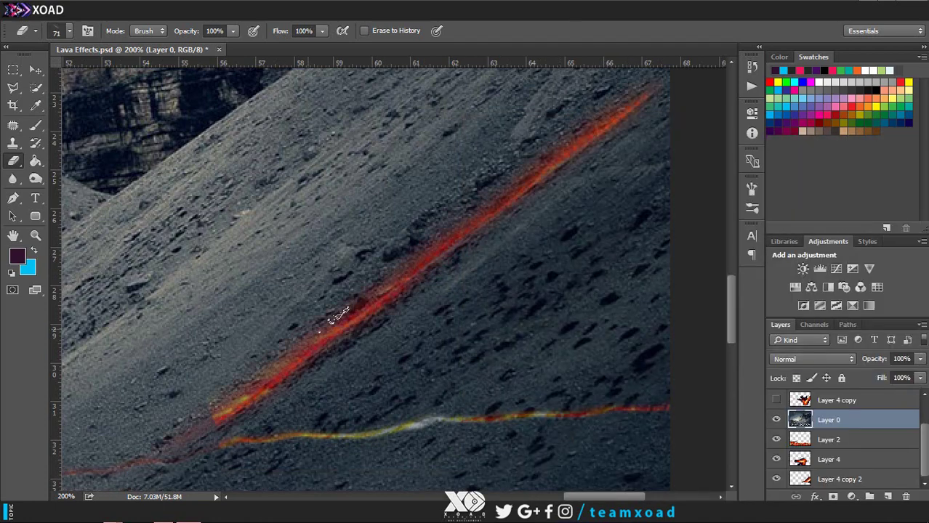
scroll(336, 314, "down", 3)
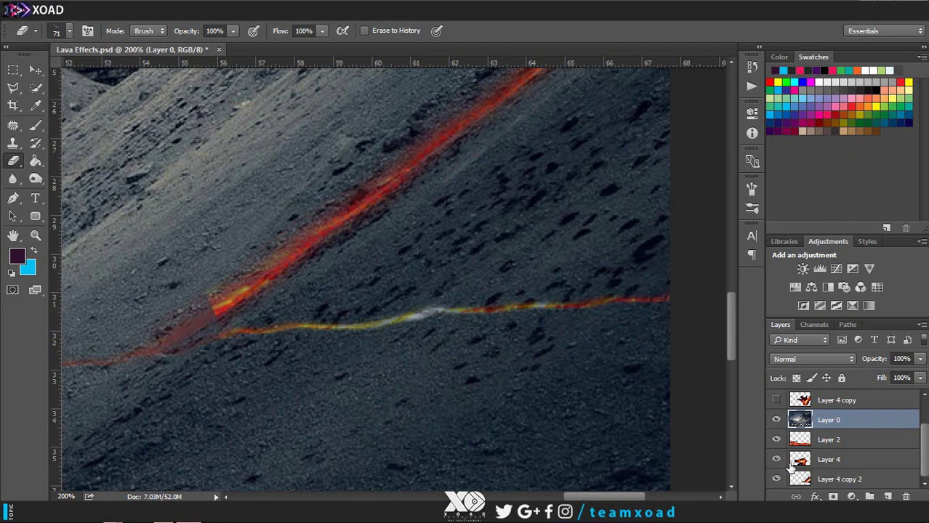
Step: On Layer 4, brighten the dull patch on the lava streak
left_click(814, 460)
left_click_drag(193, 307, 237, 291)
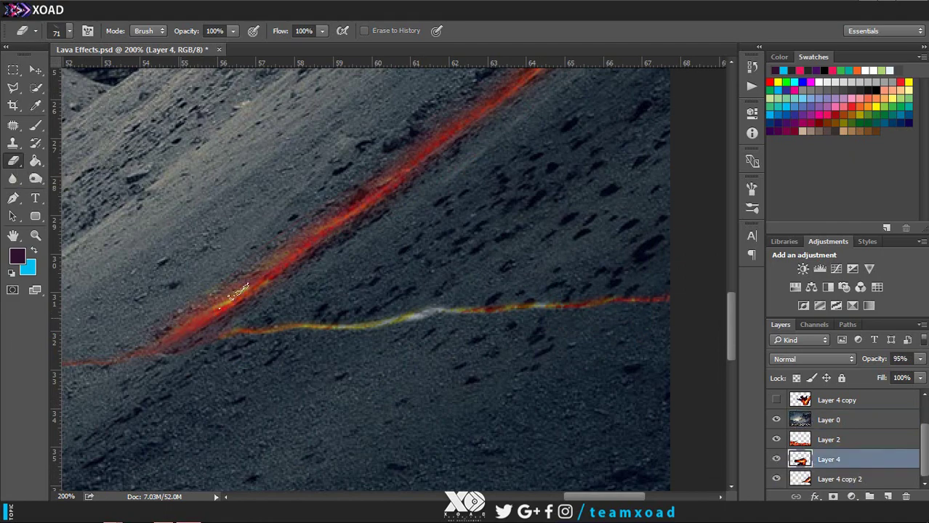
scroll(523, 249, "up", 2)
scroll(494, 363, "up", 2)
scroll(623, 221, "right", 2)
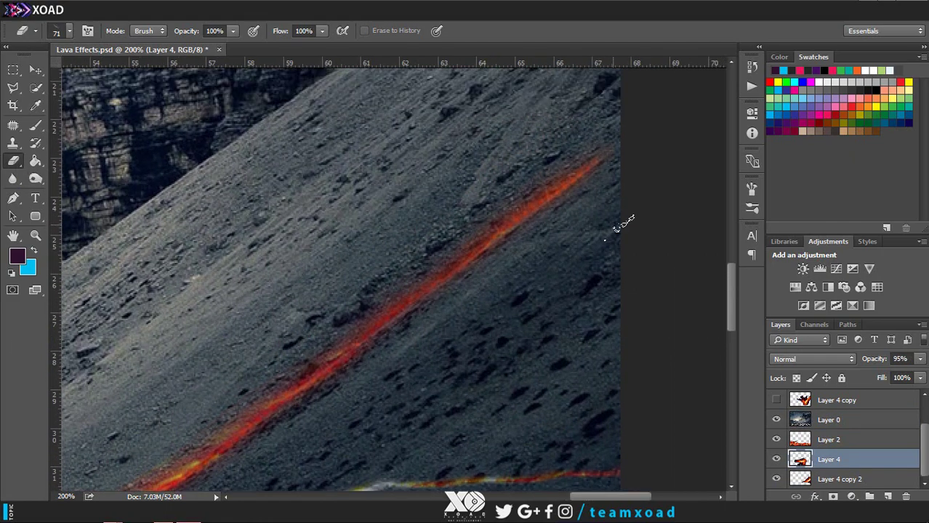
Step: Move Layer 0 above Layer 4 copy in the layer stack
key("alt+bracketright")
key("alt+bracketright")
scroll(555, 207, "up", 2)
scroll(514, 203, "up", 2)
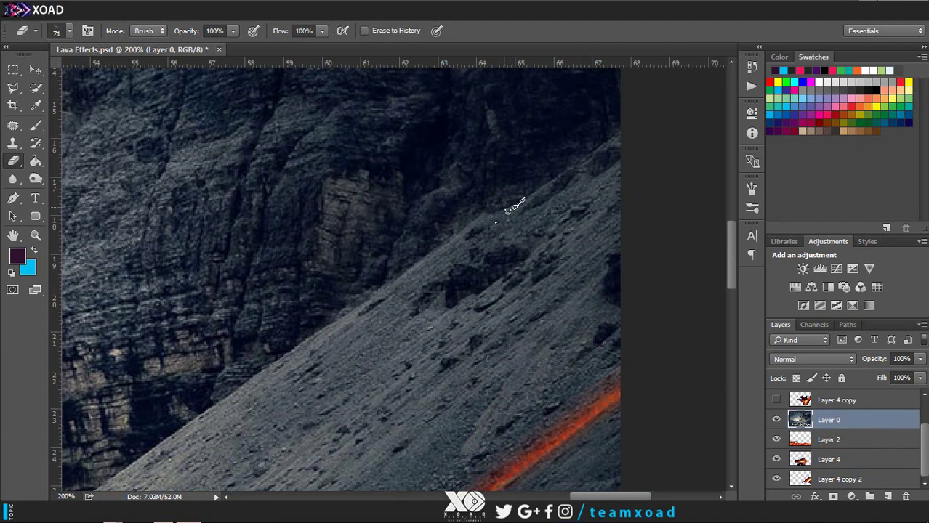
left_click_drag(828, 407, 829, 396)
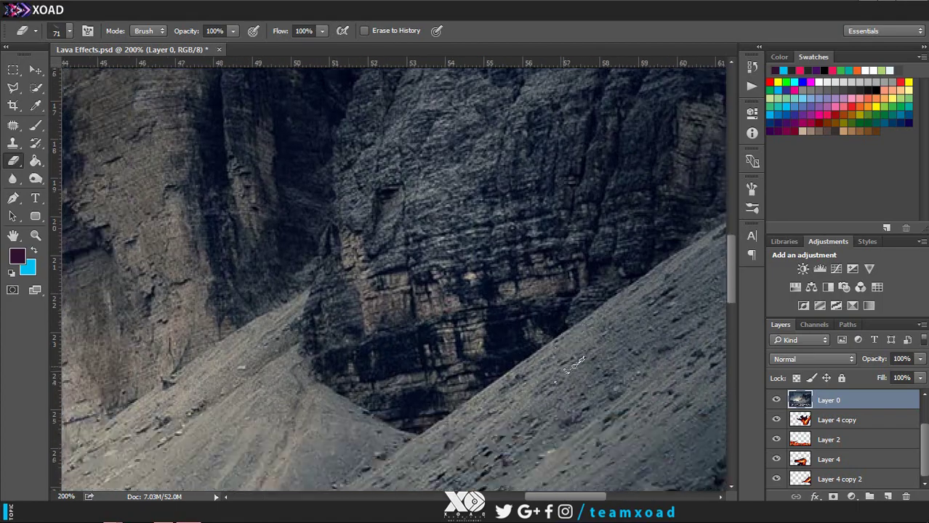
Step: Move Layer 4 copy and Layer 4 copy 3 together beneath Layer 0
scroll(623, 308, "down", 3)
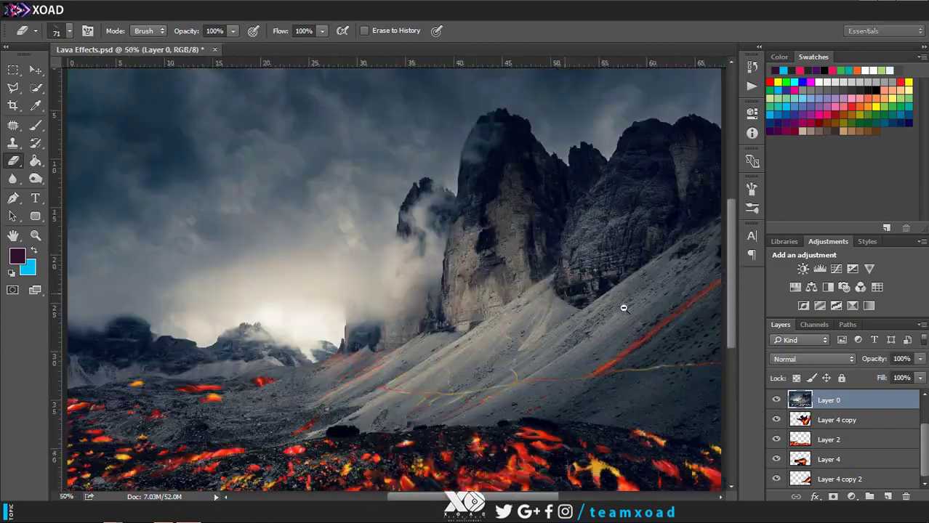
left_click_drag(828, 420, 828, 396)
left_click(776, 419)
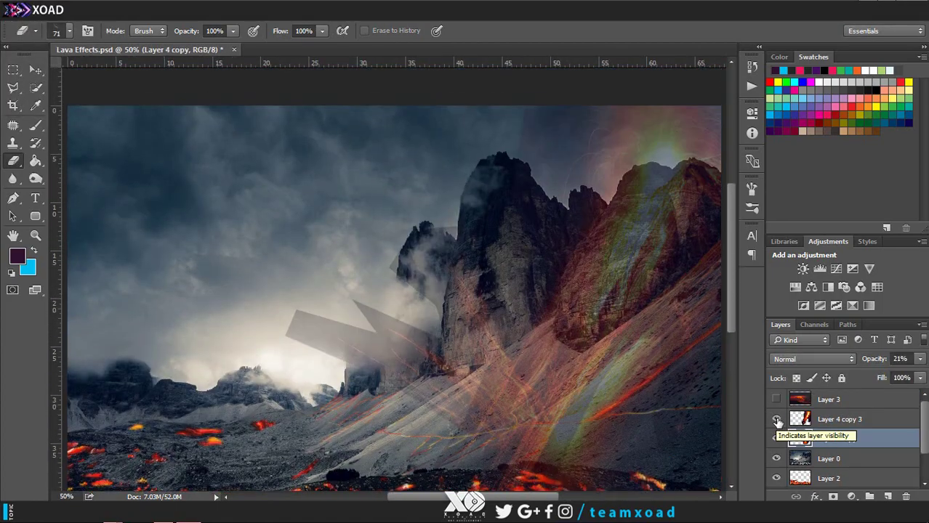
left_click(835, 420, "shift")
left_click_drag(836, 428, 835, 468)
Step: Hide Layer 4 copy 3 and keep Layer 4 copy visible as a faint overlay
left_click(776, 458)
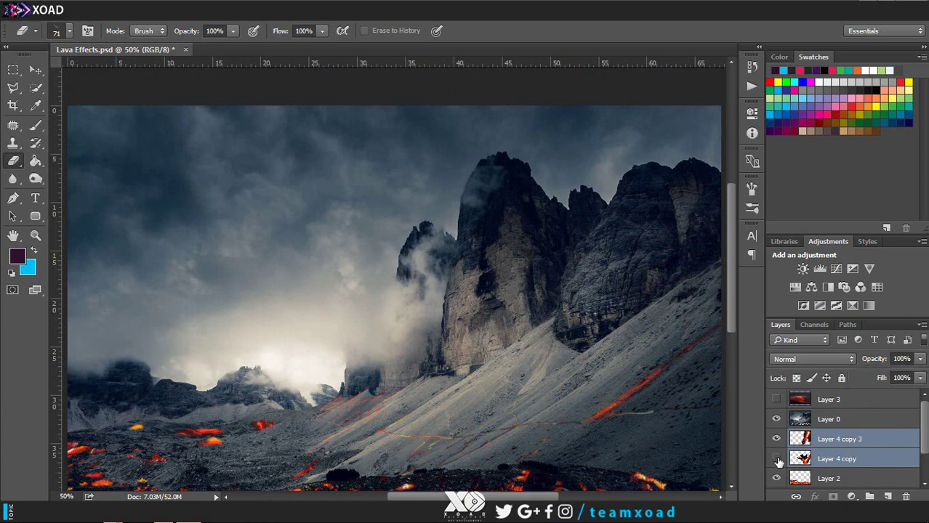
left_click(776, 439)
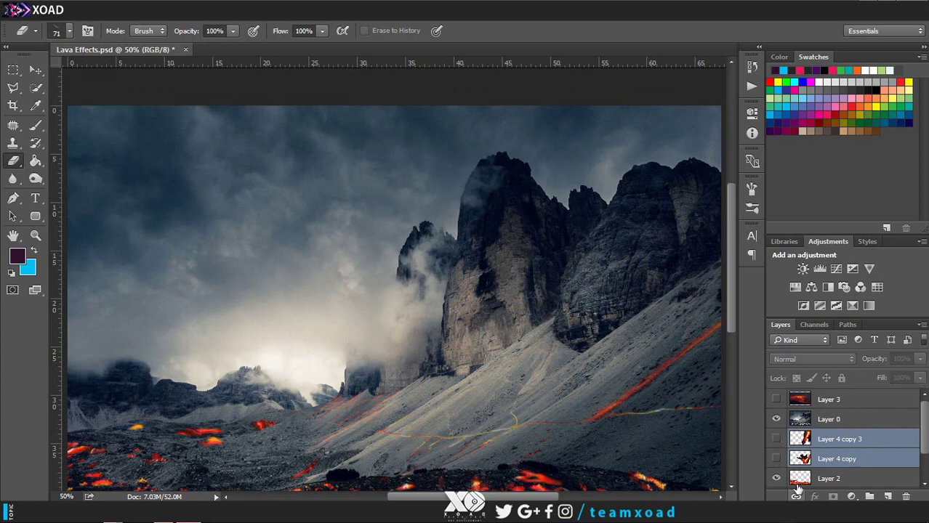
left_click(776, 459)
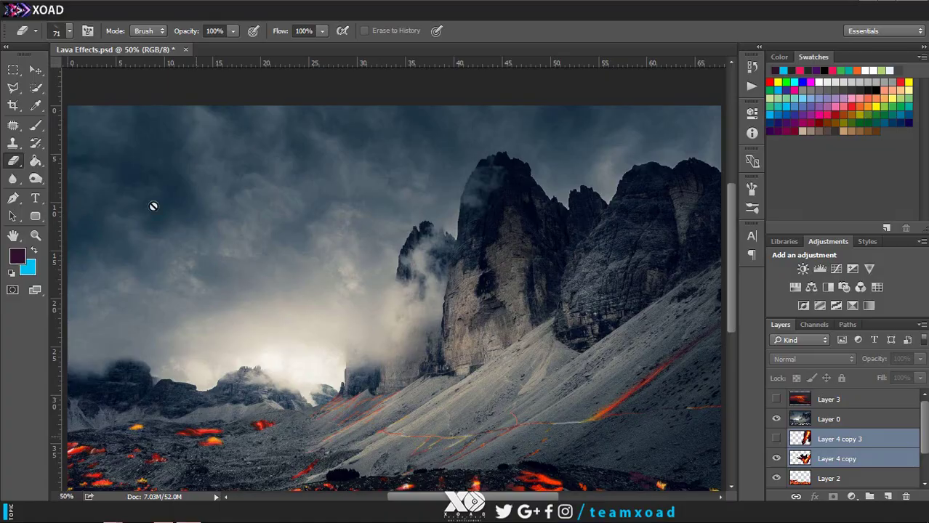
Step: Open and close the File menu without saving
left_click(29, 9)
left_click(67, 152)
scroll(252, 327, "down", 3)
scroll(251, 408, "up", 1)
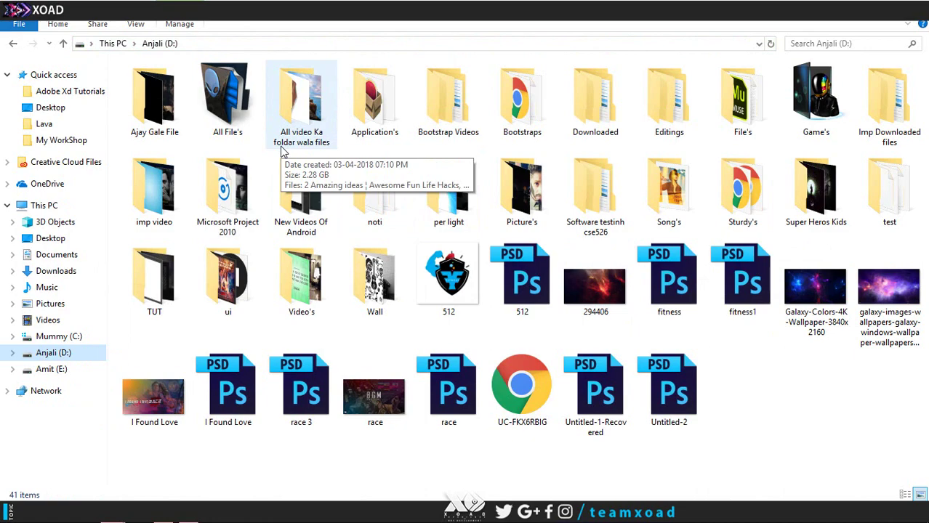
Step: Play a music video from the imp video folder in mini view, then pick a songs compilation
double_click(155, 187)
double_click(730, 429)
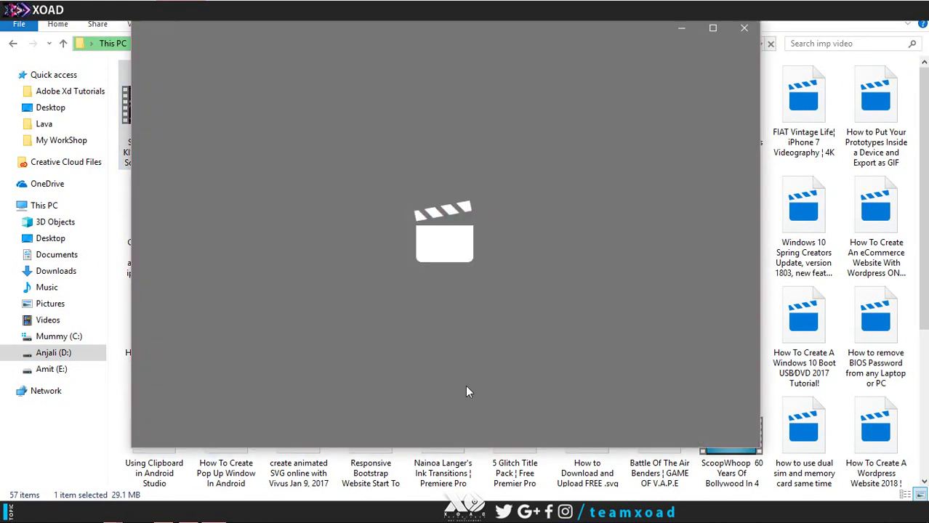
left_click(698, 430)
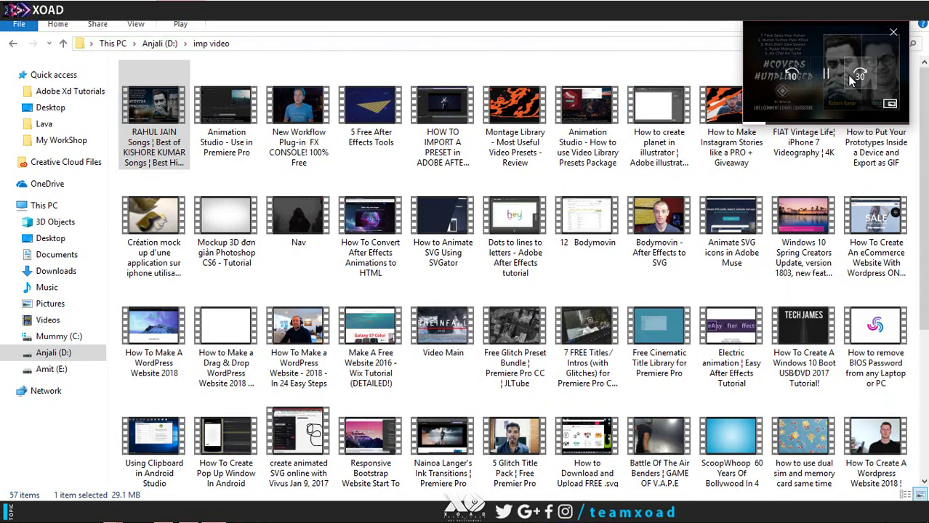
scroll(921, 290, "down", 3)
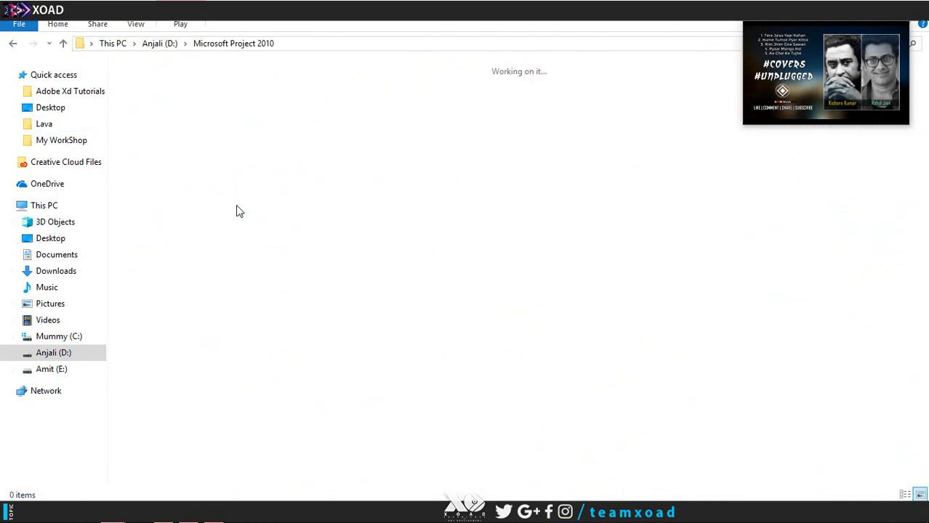
left_click(661, 226)
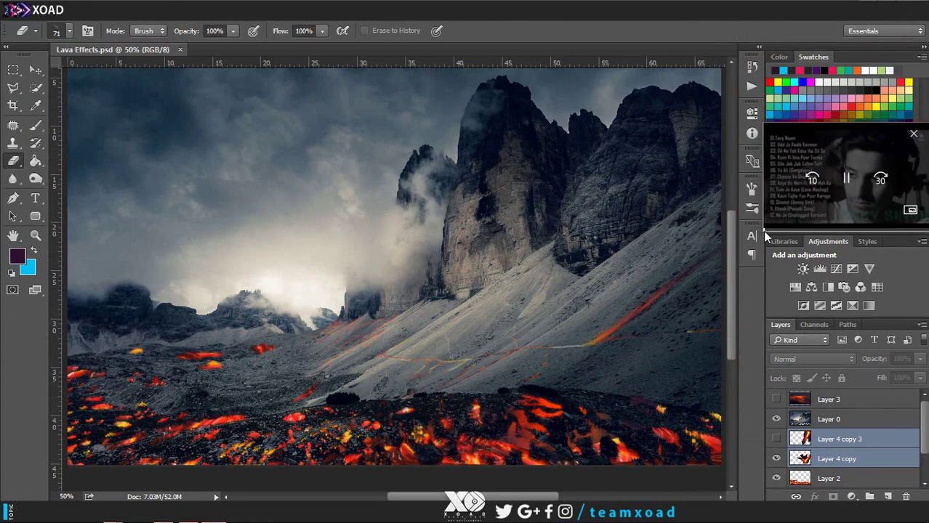
Step: Zoom in on the mountain peak and set up eraser brush tip 349 at a diagonal angle
left_click_drag(808, 141, 811, 157)
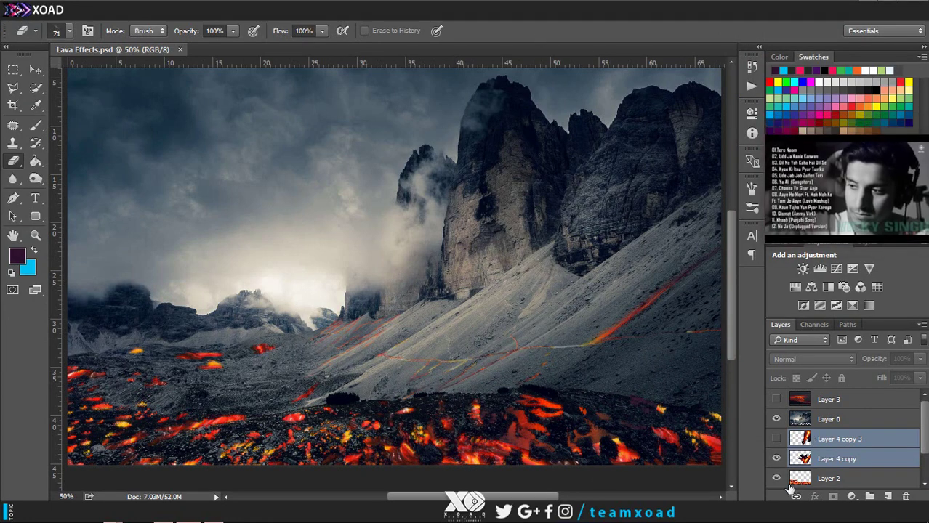
left_click(685, 195)
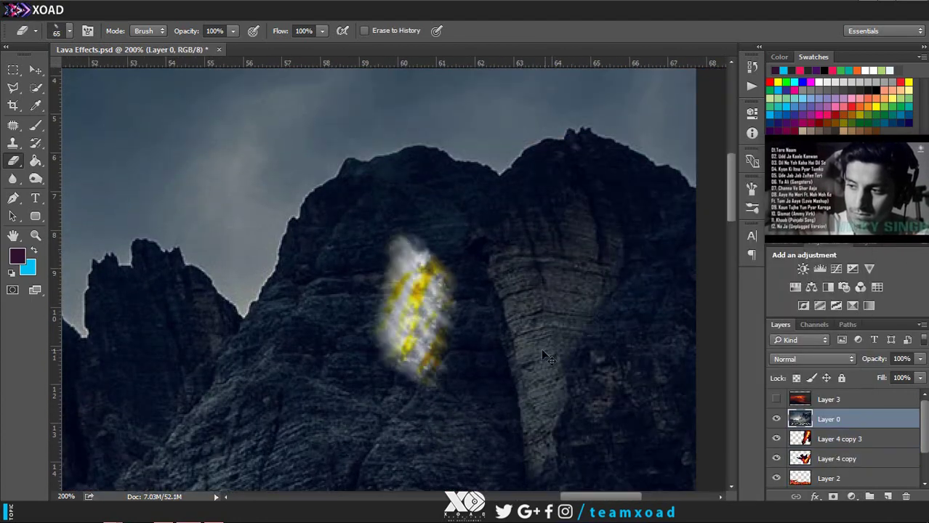
left_click(529, 364)
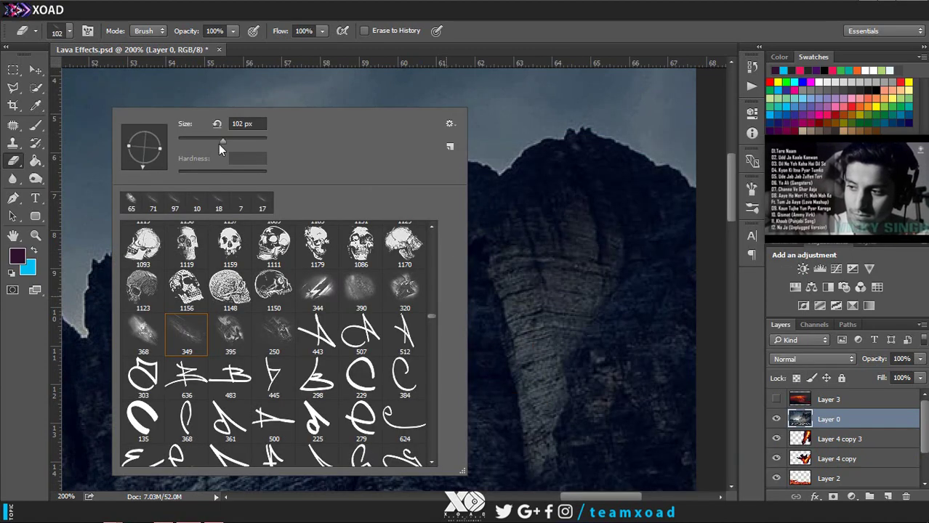
left_click_drag(143, 166, 154, 168)
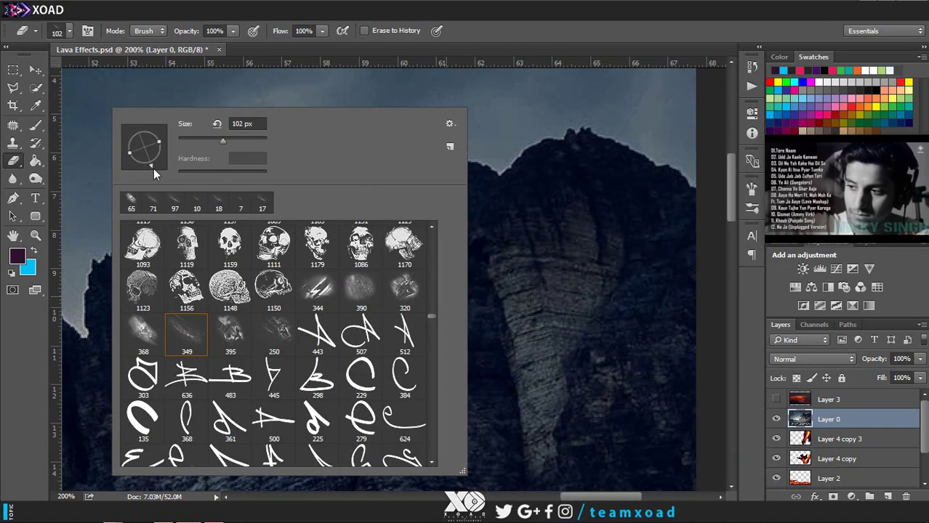
left_click(207, 143)
key("Return")
Step: Erase orange lava veins down the ridge and peak through Layer 0
left_click_drag(512, 174, 527, 269)
key("ctrl+z")
left_click_drag(580, 156, 600, 261)
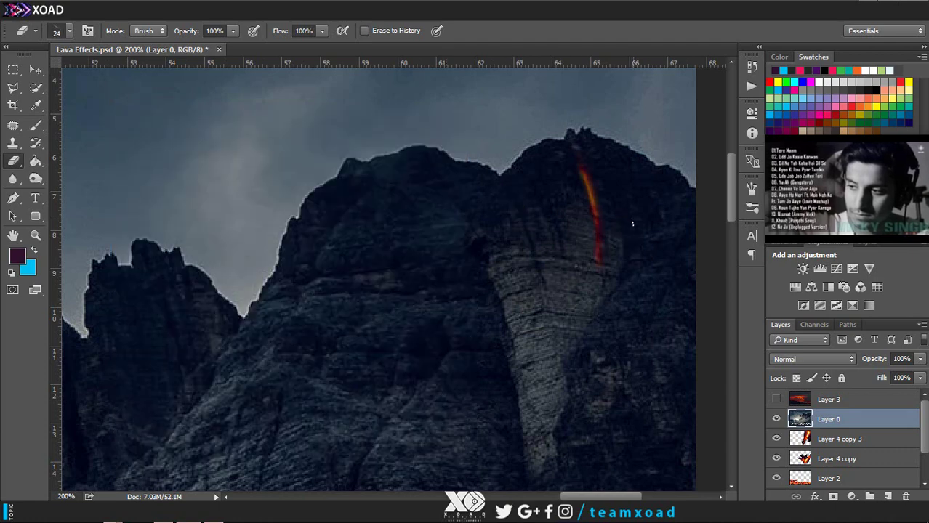
left_click_drag(632, 223, 627, 269)
left_click_drag(556, 188, 552, 255)
key("ctrl+z")
Step: Shrink the eraser to 20 px and reveal more lava veins on the peak face
right_click(541, 194)
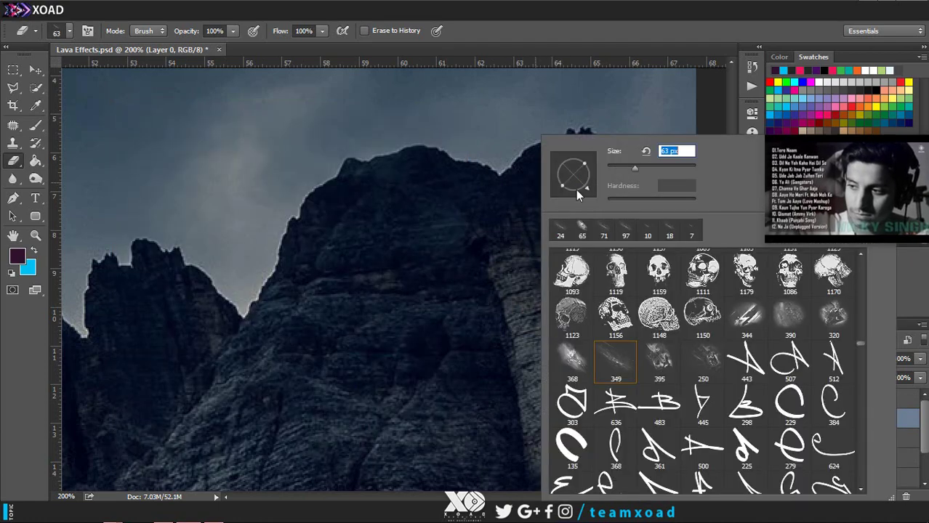
key("Escape")
right_click(276, 195)
right_click(428, 191)
key("Return")
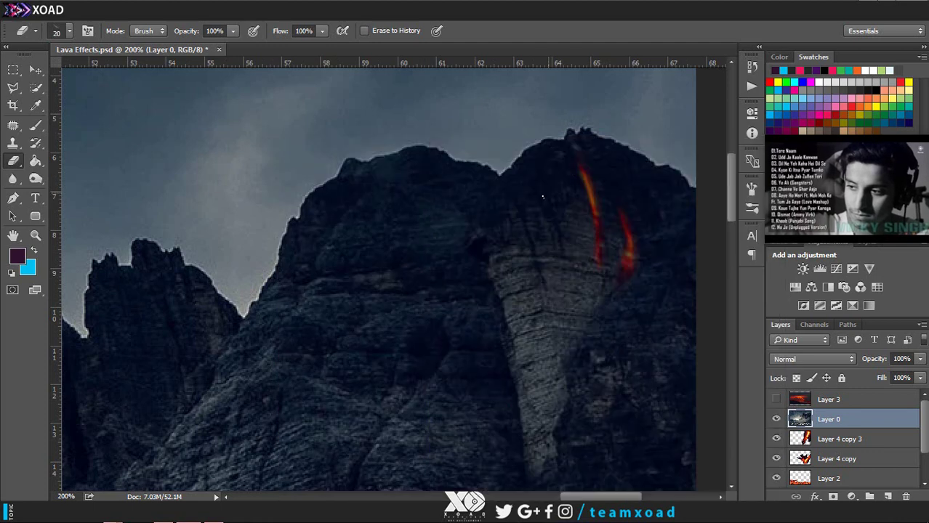
left_click_drag(541, 157, 553, 249)
left_click_drag(521, 200, 543, 292)
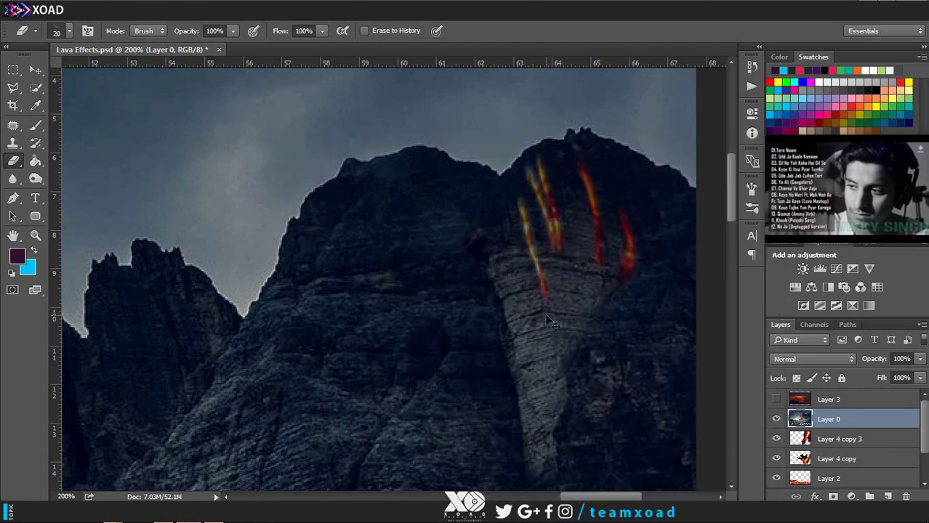
left_click_drag(539, 135, 553, 209)
key("ctrl+z")
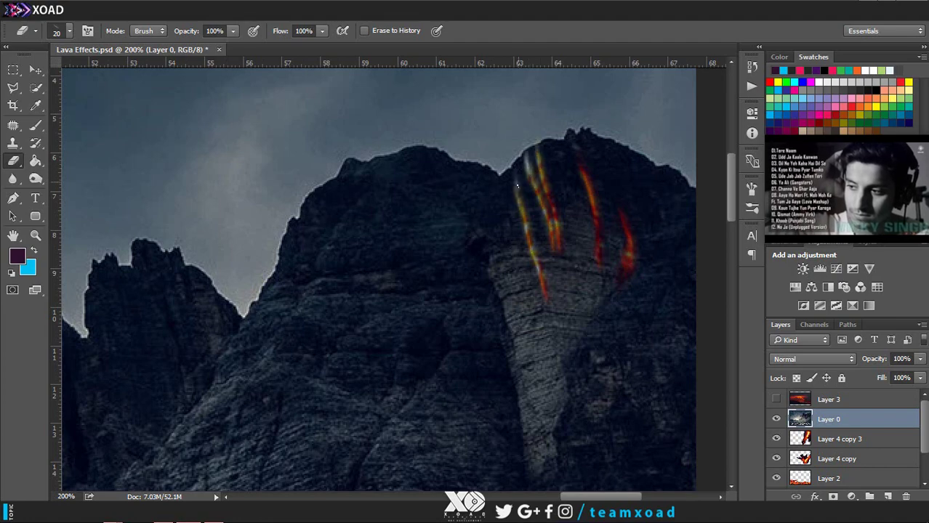
Step: Set the eraser brush size to 24 px
scroll(619, 206, "down", 3)
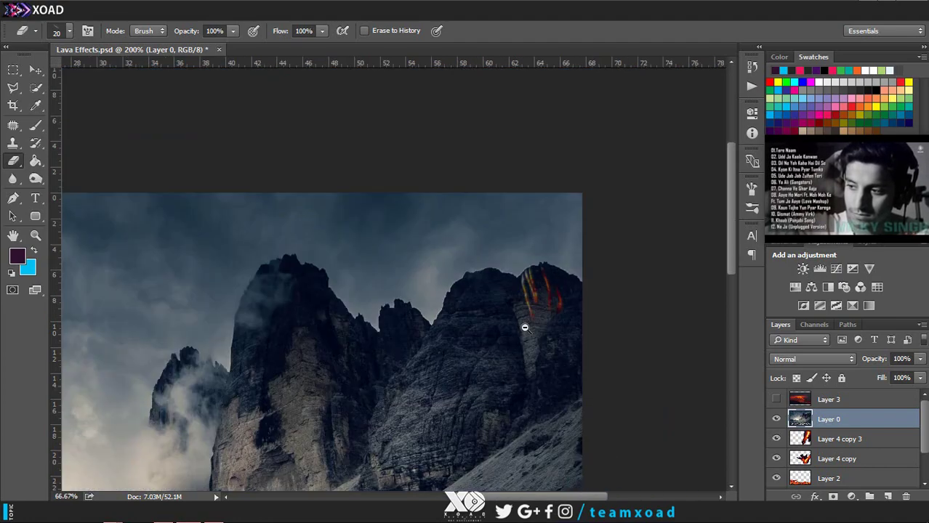
scroll(619, 206, "up", 2)
right_click(648, 206)
left_click_drag(619, 168, 639, 168)
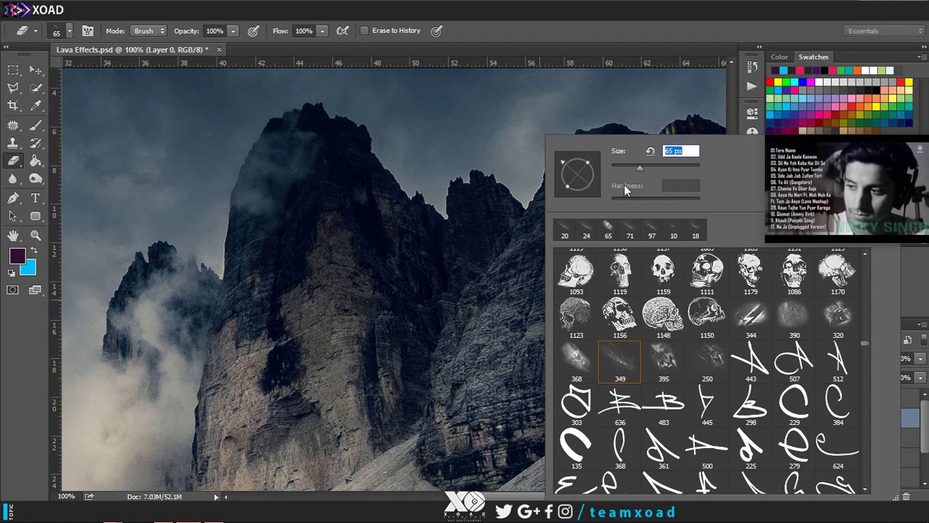
type("188")
key("Return")
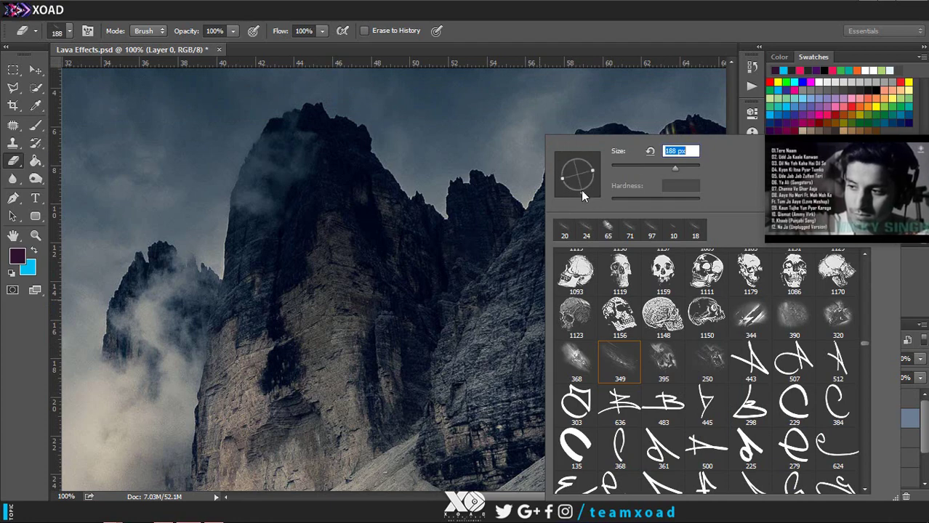
left_click(586, 230)
key("Return")
Step: Erase yellow, pale yellow and red lava veins running down the central cliff
left_click_drag(547, 250, 514, 336)
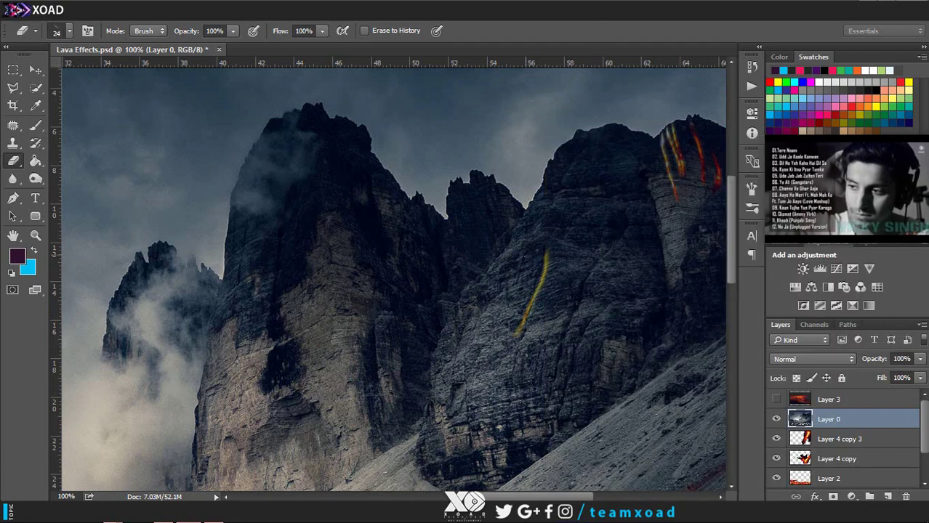
key("ctrl+plus")
left_click_drag(479, 218, 436, 398)
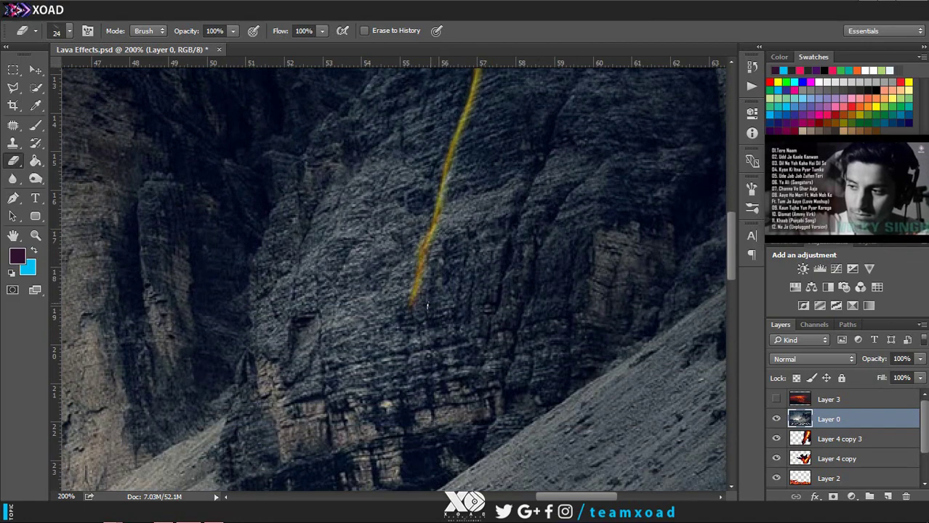
scroll(427, 305, "up", 2)
left_click_drag(567, 167, 468, 436)
left_click_drag(553, 299, 504, 458)
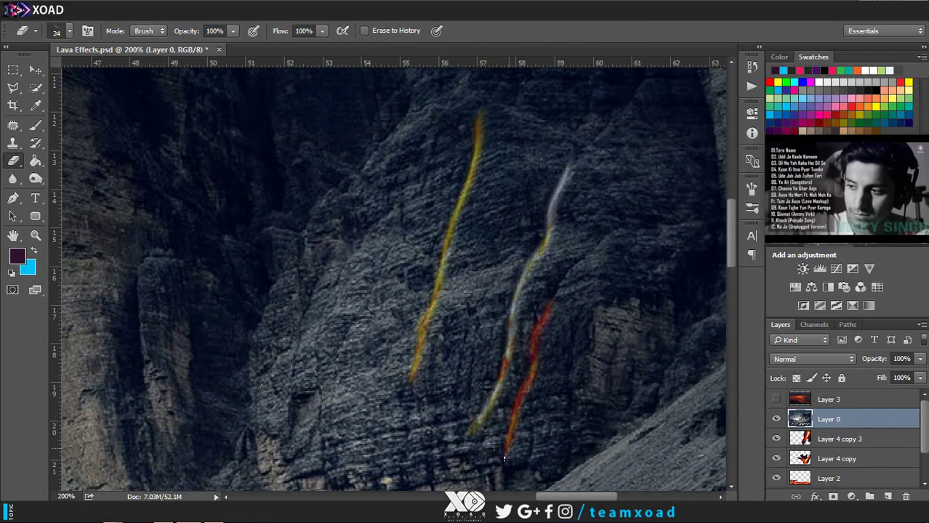
scroll(504, 458, "down", 4)
left_click_drag(538, 270, 483, 395)
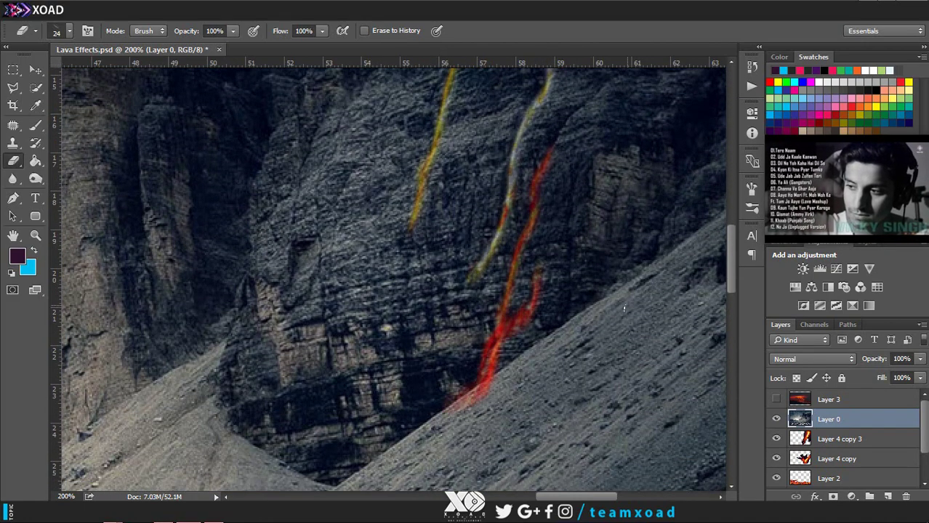
key("ctrl+z")
Step: Add small yellow and red lava veins on the cliff
left_click_drag(469, 170, 454, 240)
left_click_drag(476, 205, 468, 247)
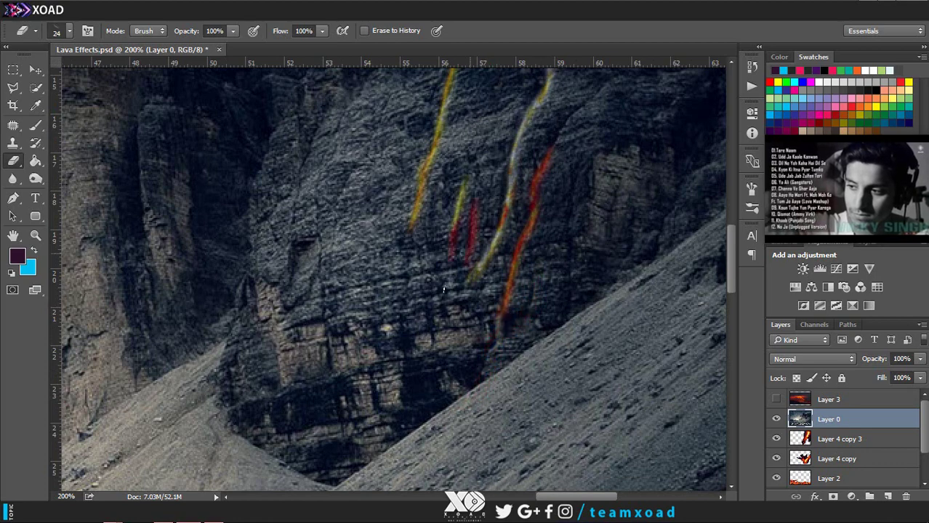
right_click(475, 233)
left_click_drag(473, 191, 469, 235)
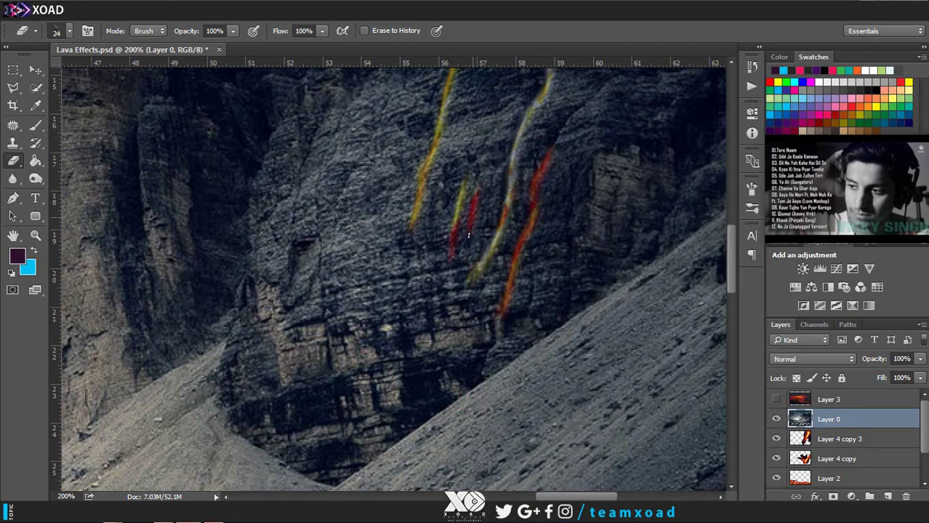
right_click(320, 256)
scroll(319, 256, "down", 1)
key("Escape")
scroll(317, 218, "down", 3)
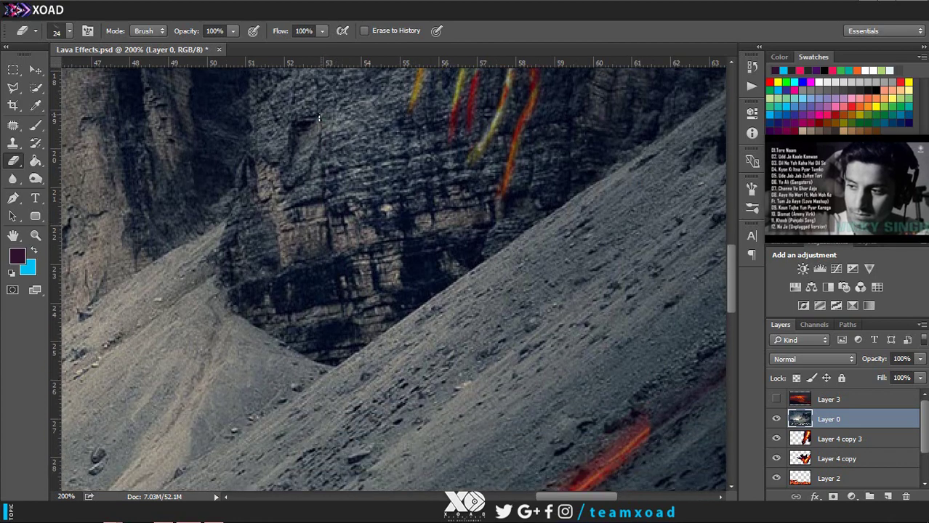
Step: Reveal a red vein down the lower cliff plus three red-orange veins
left_click_drag(318, 117, 330, 243)
right_click(350, 138)
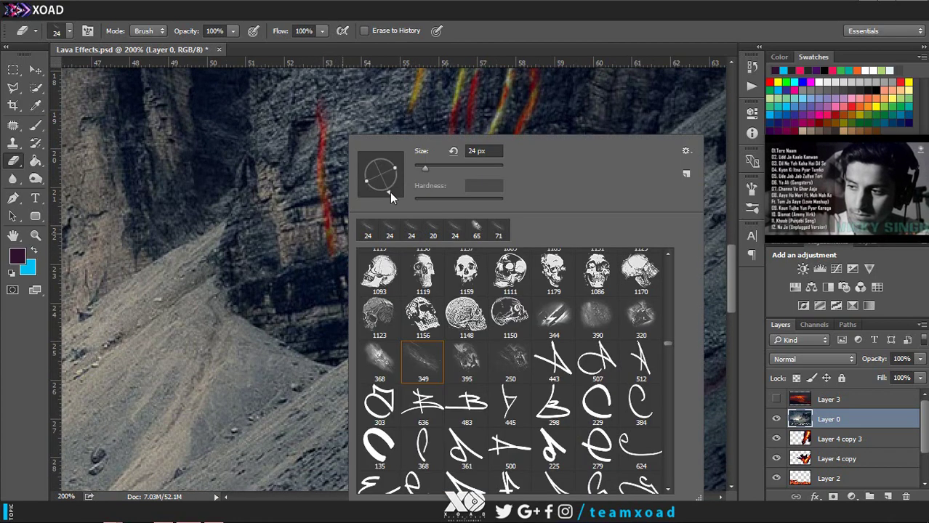
key("Escape")
right_click(336, 267)
key("Escape")
left_click_drag(335, 270, 346, 332)
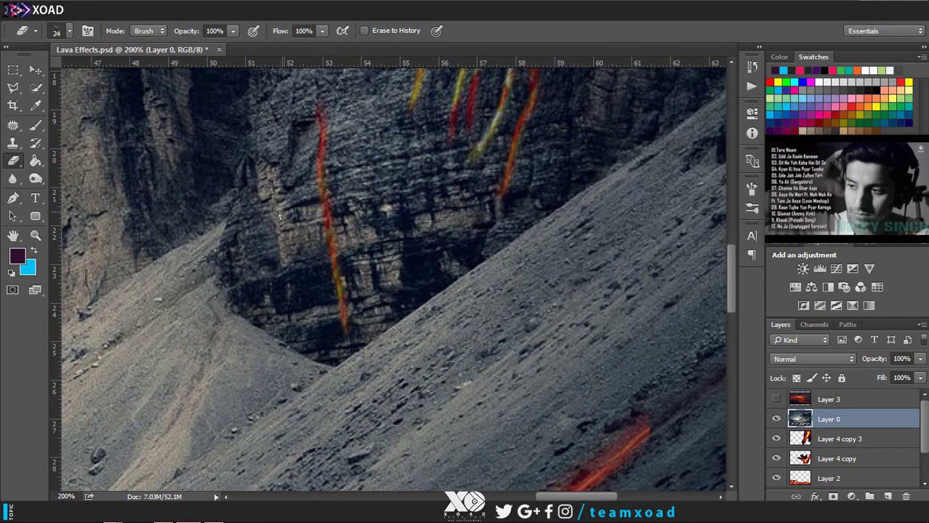
left_click_drag(279, 216, 289, 304)
left_click_drag(427, 178, 434, 240)
left_click_drag(404, 135, 411, 238)
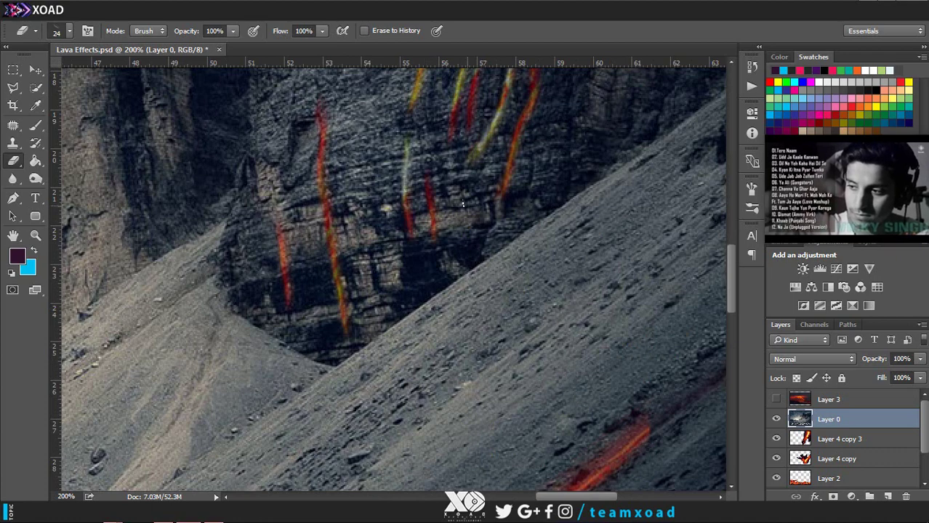
Step: Add small red veins and a yellow lava vein on the right cliff
right_click(530, 160)
key("Escape")
scroll(407, 204, "up", 3)
scroll(349, 211, "up", 1)
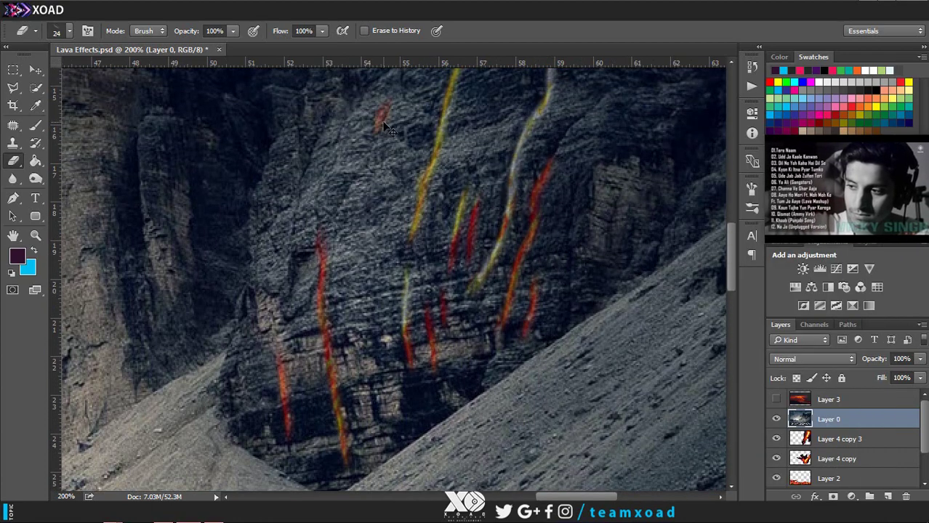
left_click_drag(301, 174, 289, 289)
left_click_drag(575, 185, 565, 324)
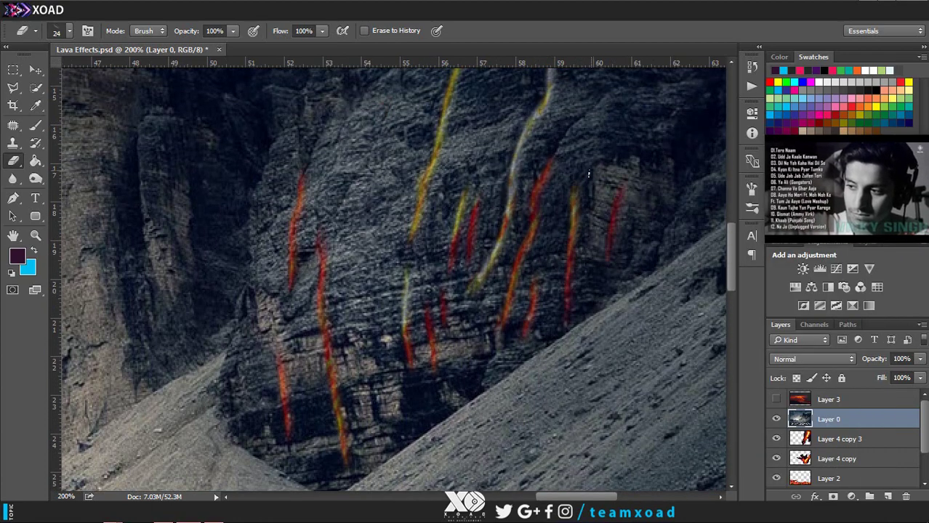
left_click_drag(594, 183, 588, 209)
Step: Pan the view over to the tall right-hand cliff, checking the brush picker
scroll(387, 188, "down", 4)
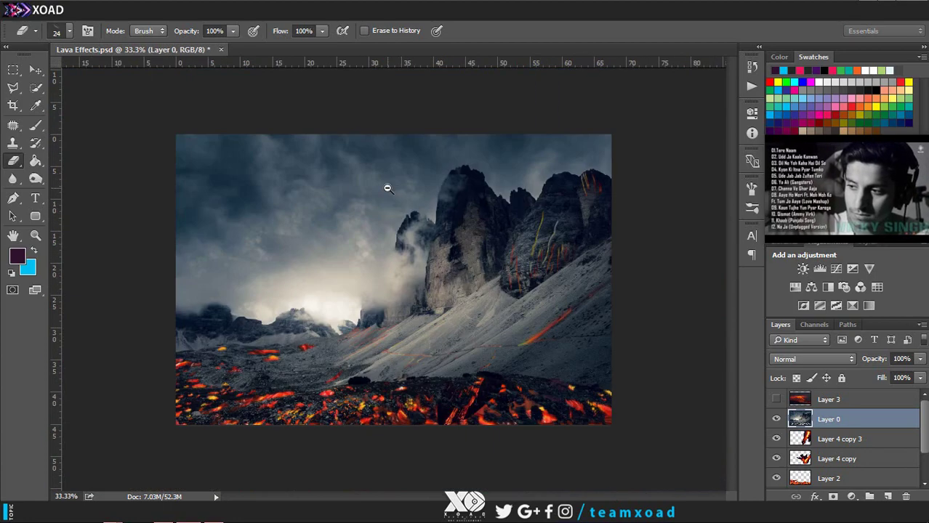
scroll(586, 350, "up", 3)
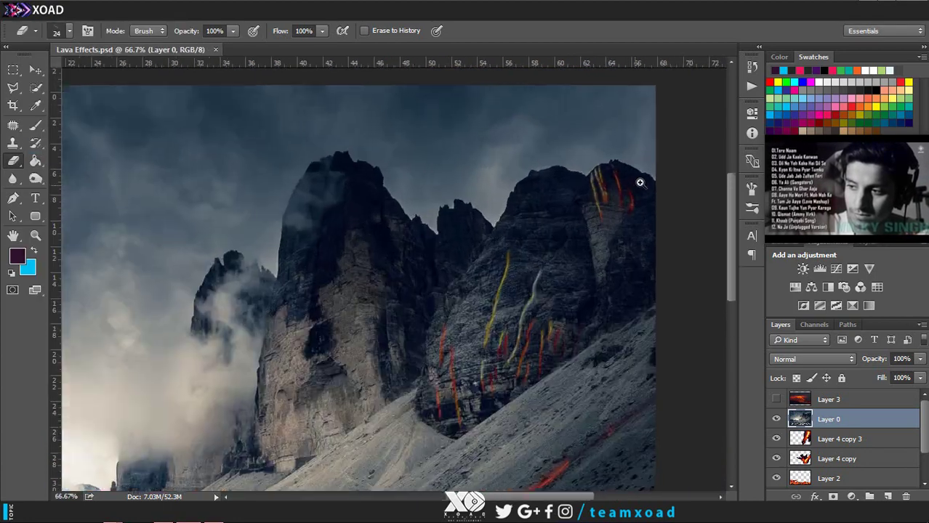
scroll(428, 329, "up", 1)
scroll(428, 329, "down", 1)
right_click(649, 245)
key("Escape")
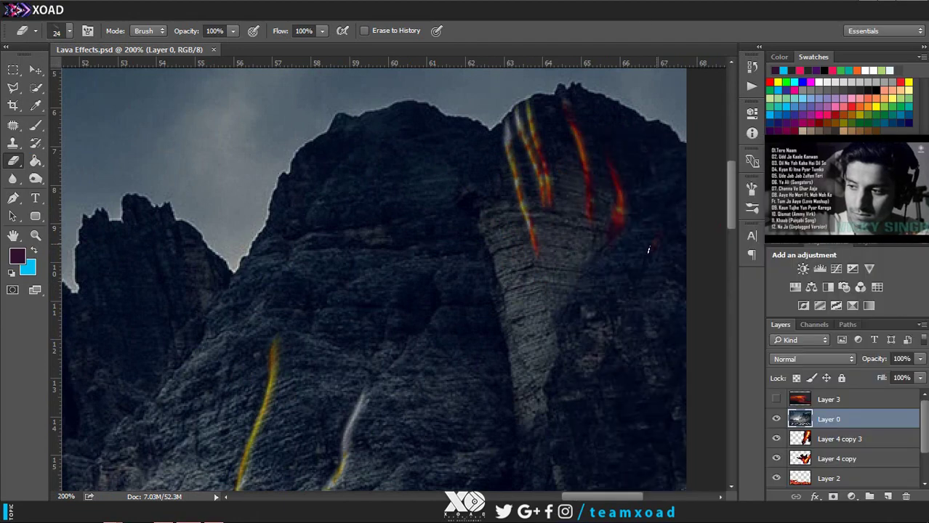
scroll(607, 248, "right", 4)
scroll(566, 268, "down", 4)
right_click(531, 289)
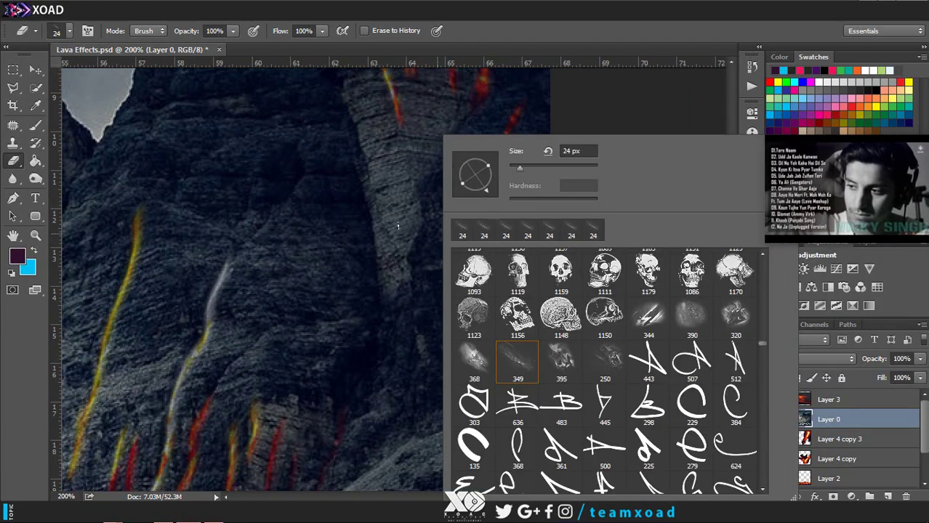
key("Escape")
Step: Set the eraser brush size to 27 px from the right-click brush picker
right_click(459, 290)
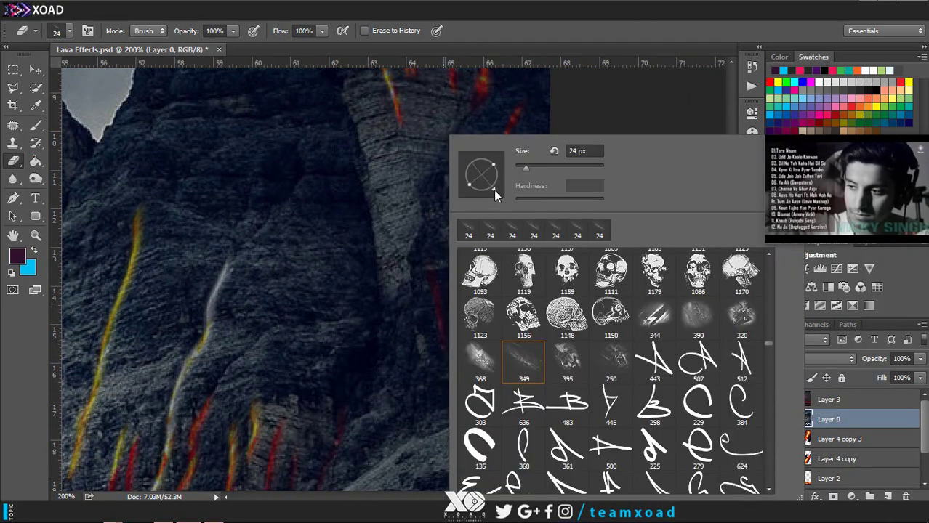
key("Escape")
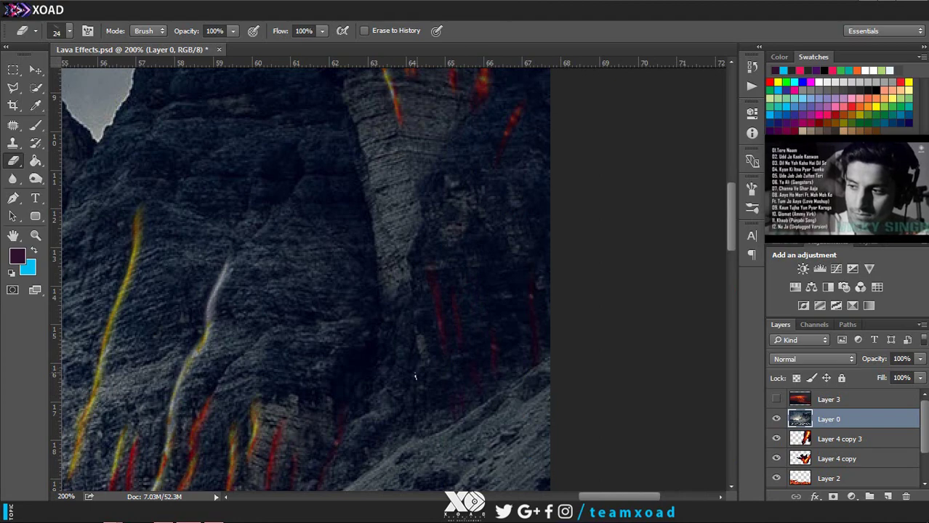
right_click(415, 376)
key("Escape")
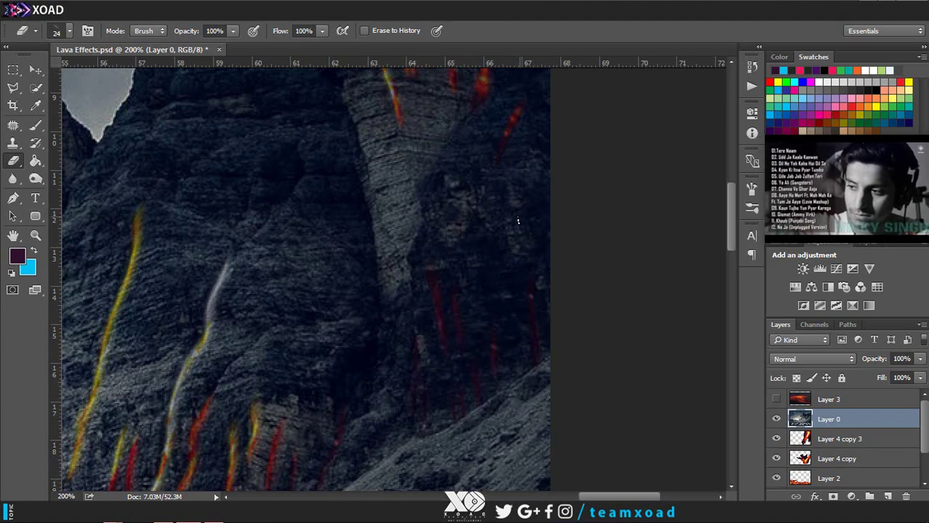
scroll(258, 239, "up", 3)
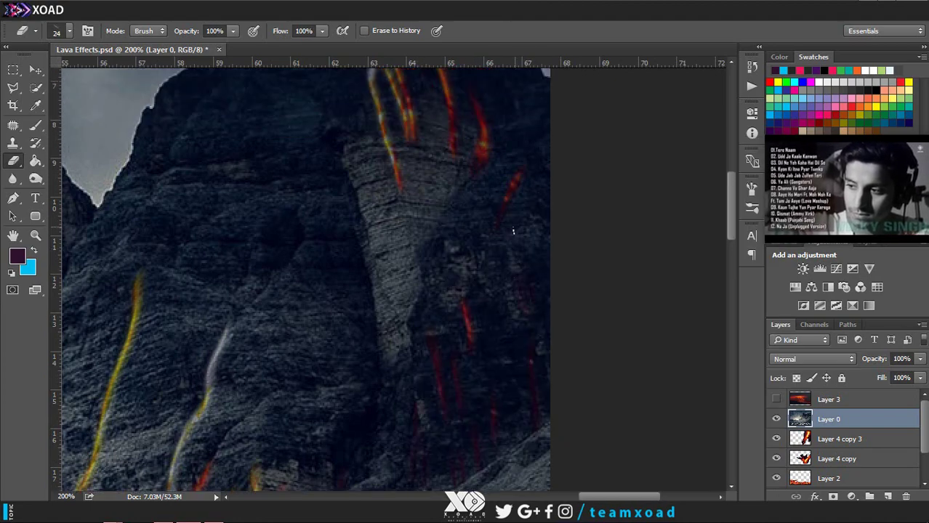
scroll(436, 276, "up", 3)
right_click(491, 300)
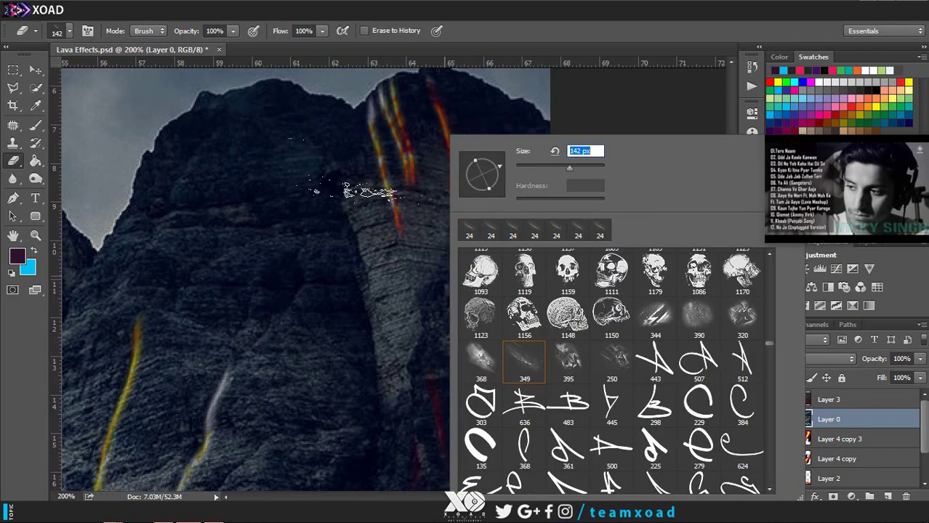
type("27")
key("Return")
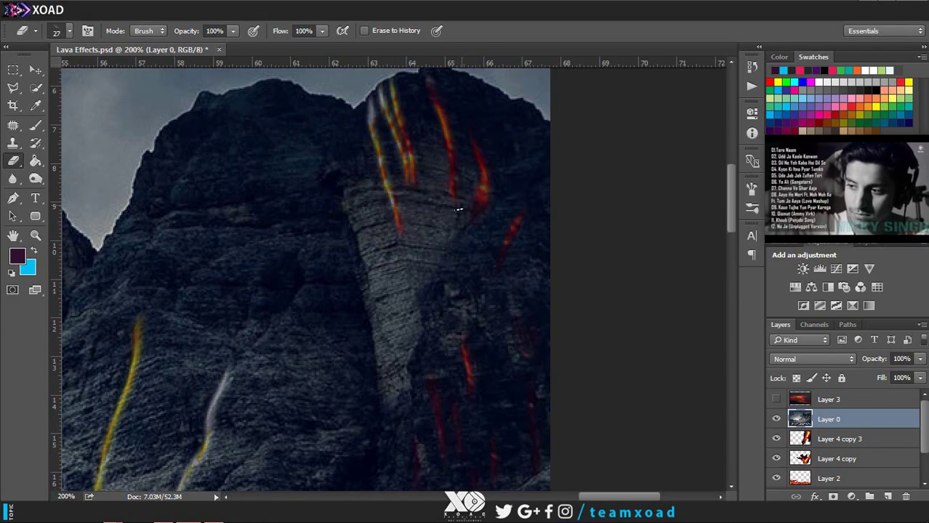
Step: With an 18 px eraser, erase three horizontal lava bands across the right cliff
right_click(356, 136)
type("18")
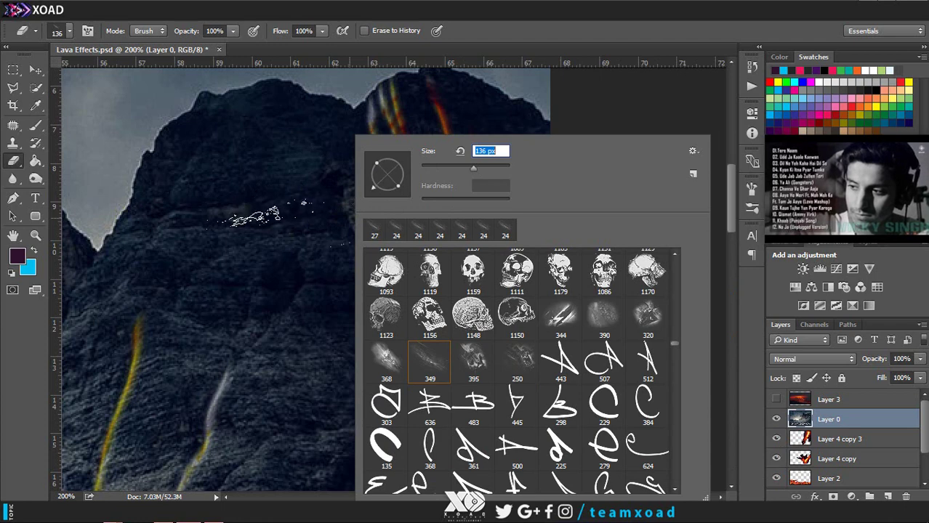
key("Return")
left_click_drag(390, 246, 452, 247)
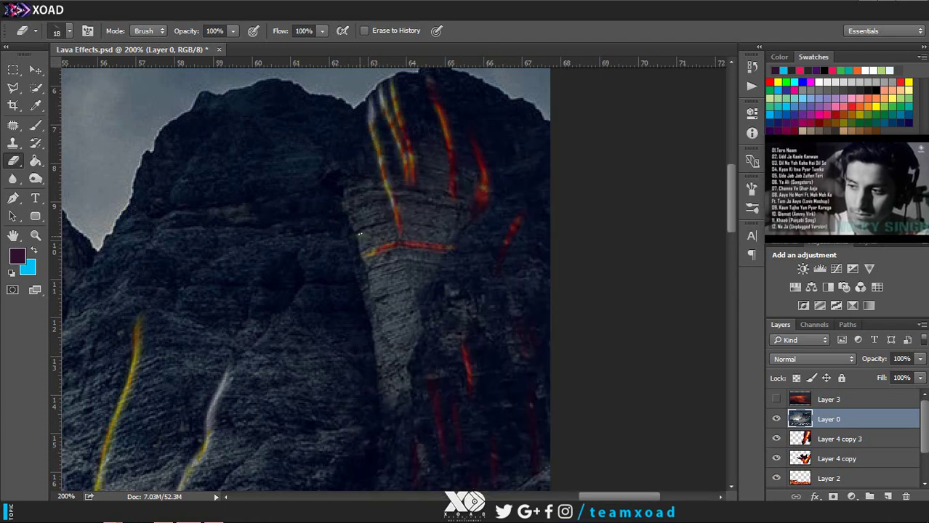
left_click_drag(352, 235, 459, 233)
left_click_drag(368, 271, 440, 259)
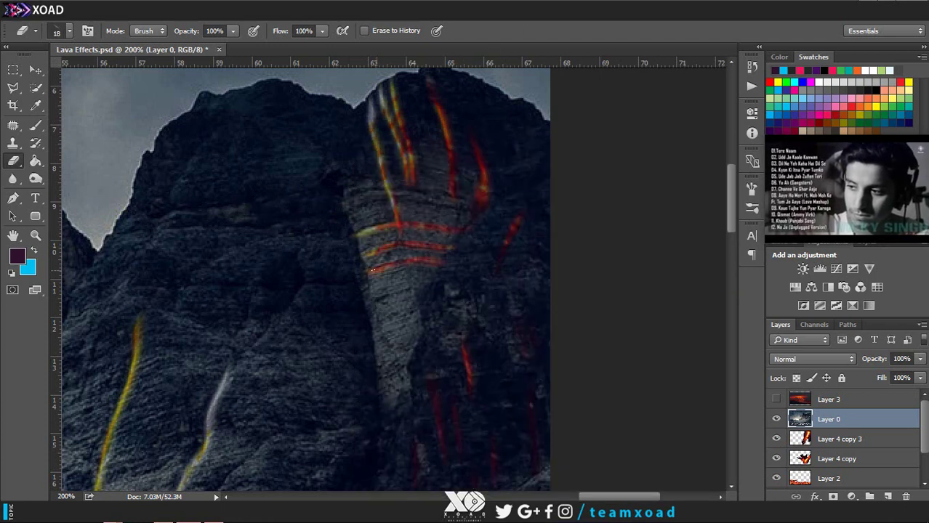
Step: Switch to a 13 px brush and extend the lava bands left and right across the rock
right_click(399, 244)
type("13")
key("Return")
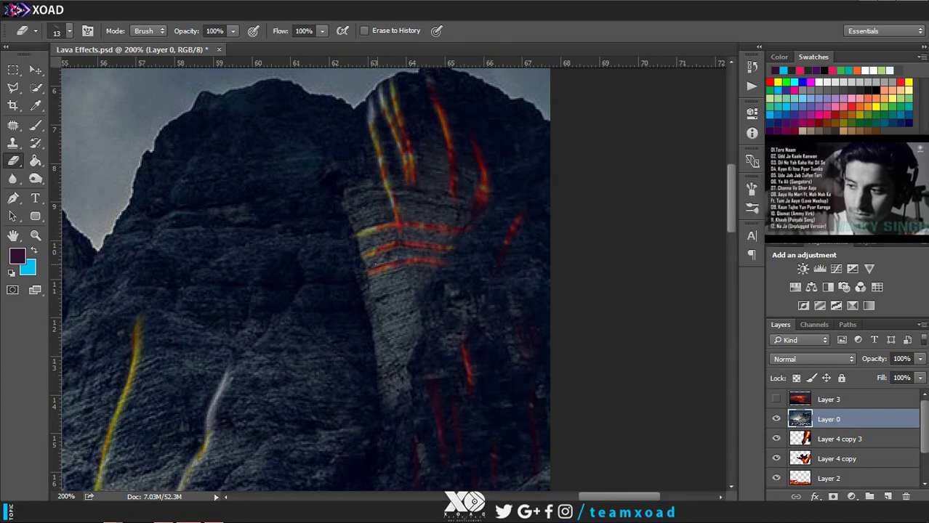
key("ctrl+plus")
left_click_drag(371, 257, 435, 254)
left_click_drag(469, 228, 270, 245)
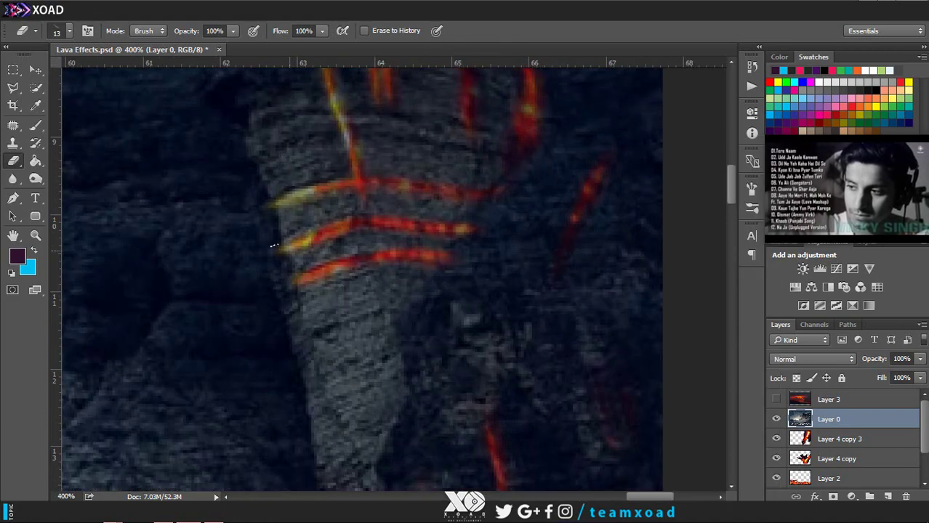
left_click_drag(268, 203, 378, 182)
scroll(434, 190, "down", 3)
Step: Erase two more horizontal lava bands lower across the right cliff
scroll(434, 191, "down", 3)
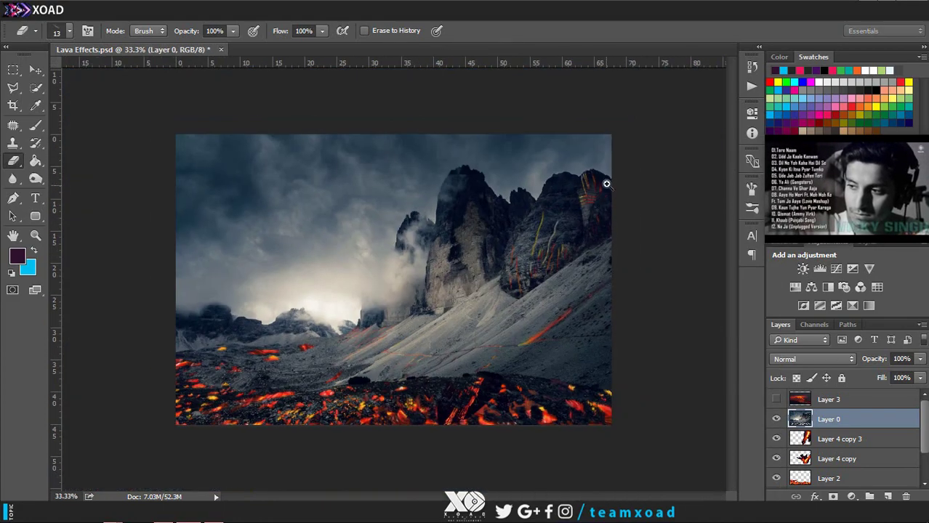
scroll(435, 203, "up", 4)
left_click_drag(435, 283, 539, 278)
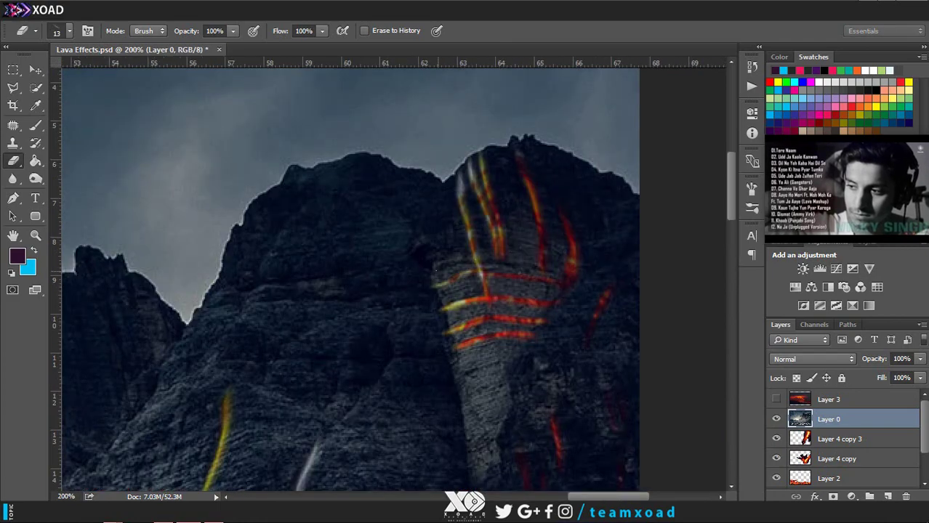
left_click_drag(434, 267, 581, 263)
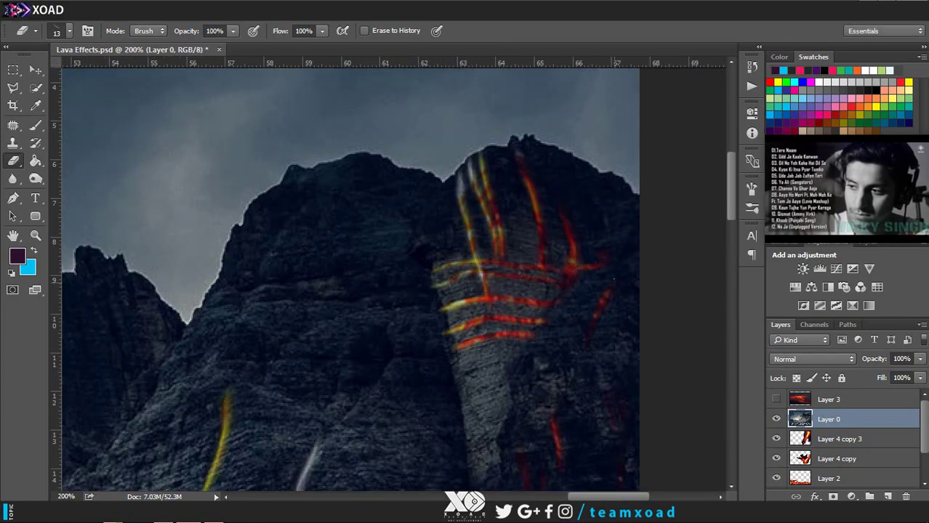
Step: With a 12 px eraser, reveal red lava streaks on the lower rock face
right_click(574, 136)
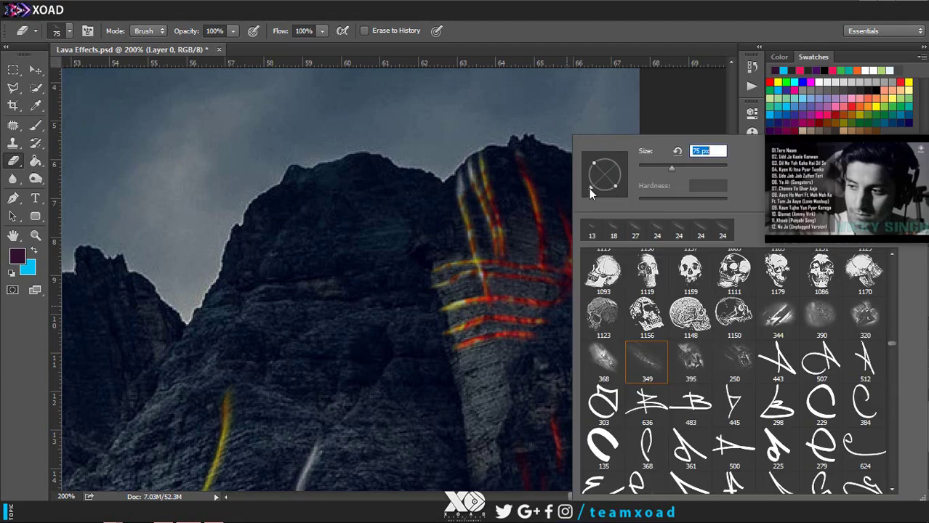
type("12")
key("Return")
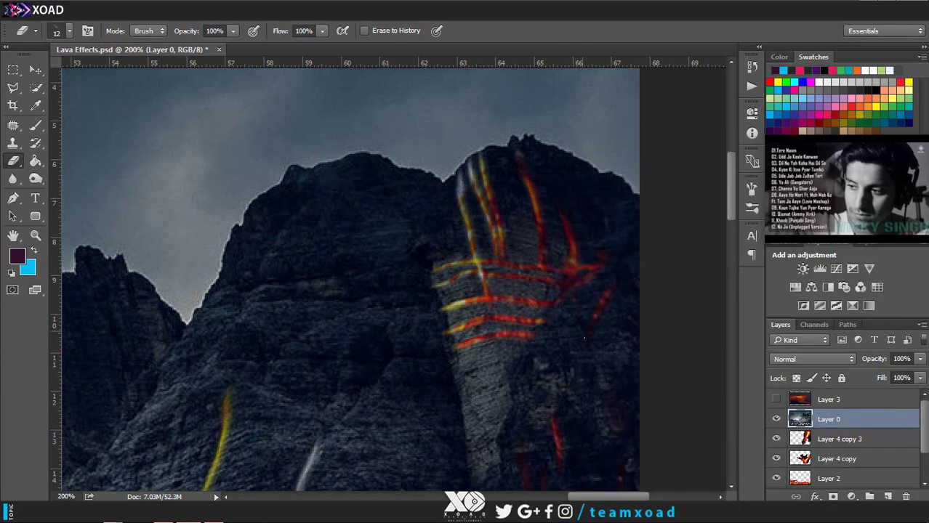
left_click_drag(560, 321, 622, 138)
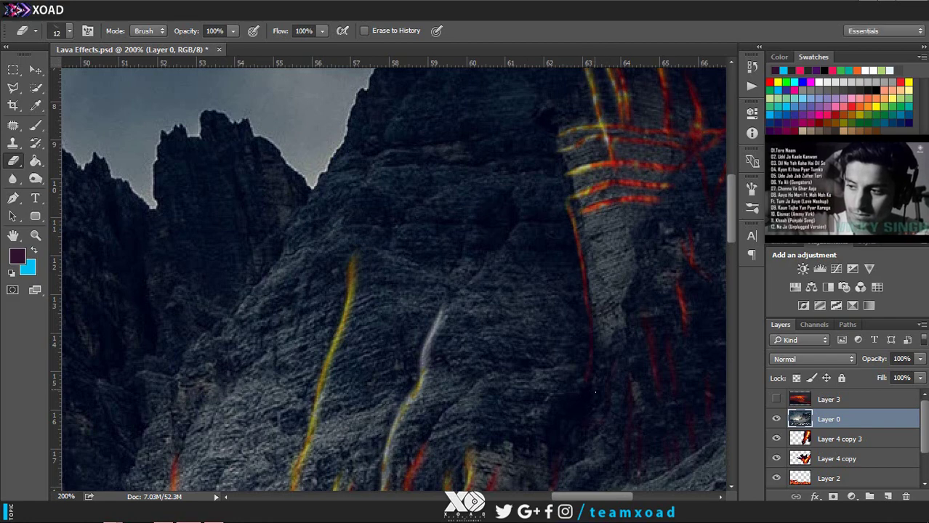
left_click_drag(572, 422, 556, 445)
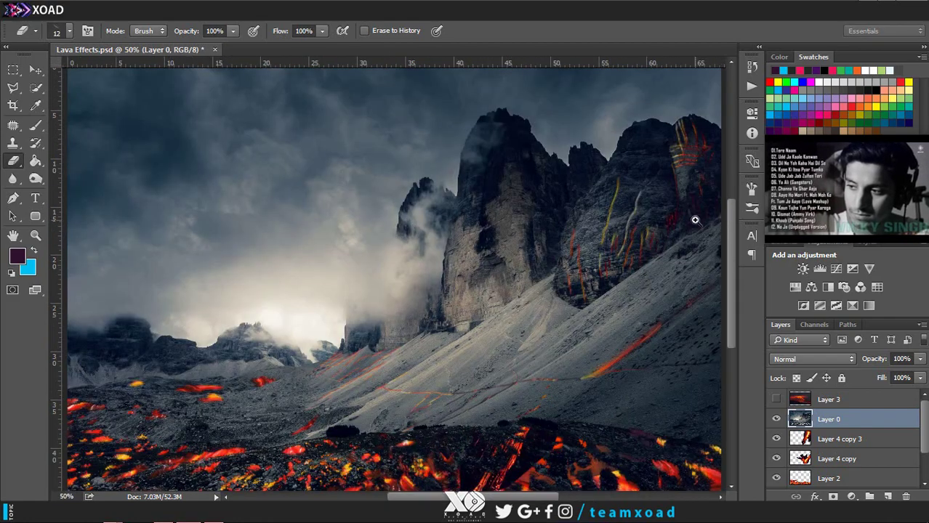
left_click_drag(610, 361, 578, 138)
Step: Switch to brush tip 250 at 15 px and reveal red lava near the lower rock ledge
right_click(578, 139)
left_click(737, 359)
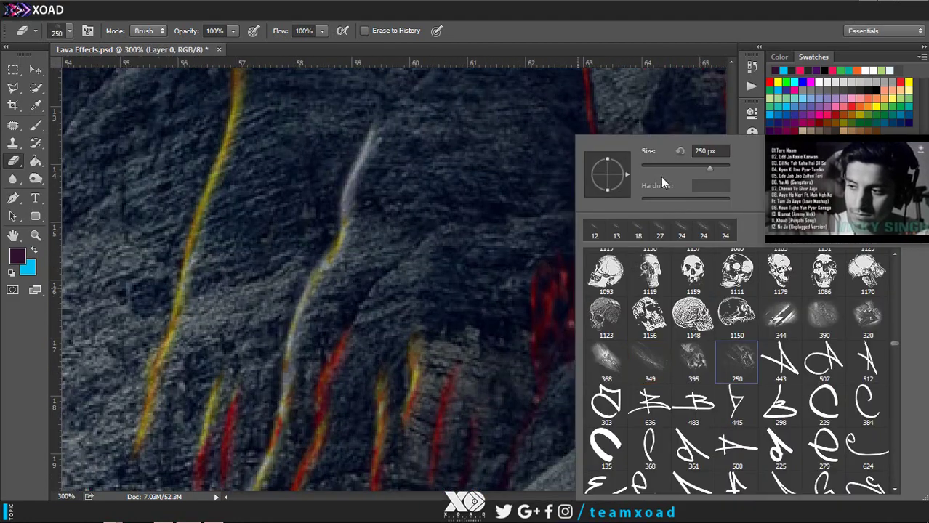
type("15")
key("Return")
mouse_move(565, 275)
left_mouse_down()
mouse_move(548, 341)
mouse_move(573, 338)
mouse_move(579, 271)
left_mouse_up()
scroll(650, 442, "down", 2)
left_click_drag(514, 228, 443, 232)
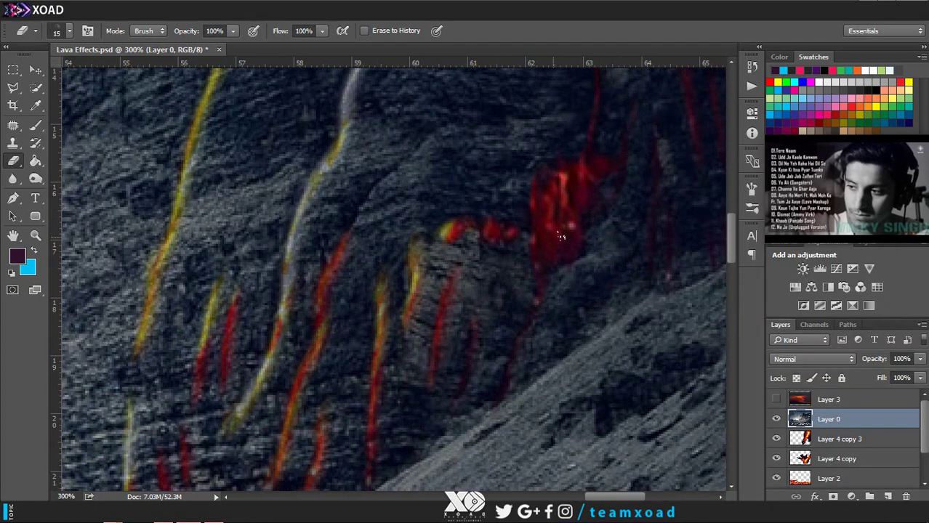
Step: Zoom out and reset the eraser to tip 349 at 10 px with a rotated angle
key("ctrl+minus")
key("ctrl+minus")
key("ctrl+minus")
key("ctrl+minus")
scroll(657, 222, "up", 3)
scroll(518, 234, "up", 1)
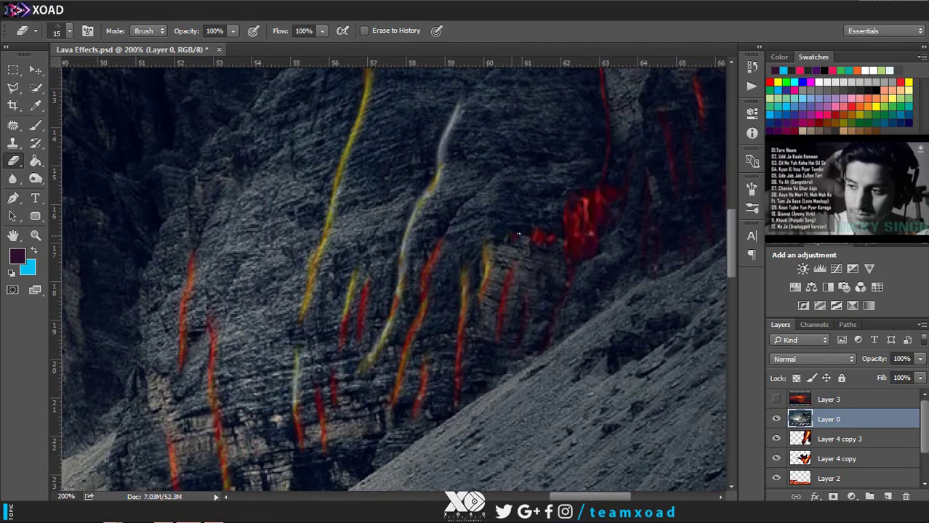
scroll(497, 308, "up", 3)
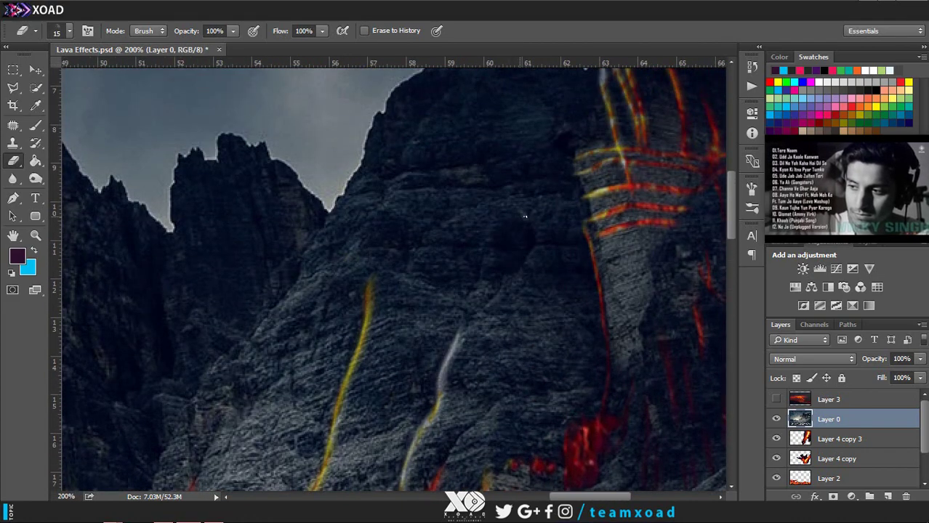
right_click(529, 137)
left_click(603, 361)
left_click_drag(611, 173, 628, 171)
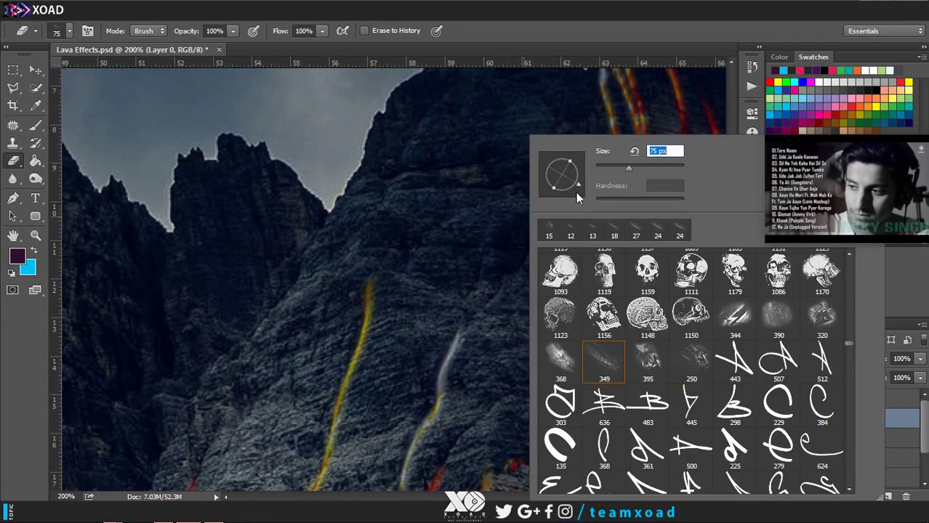
left_click_drag(576, 192, 571, 191)
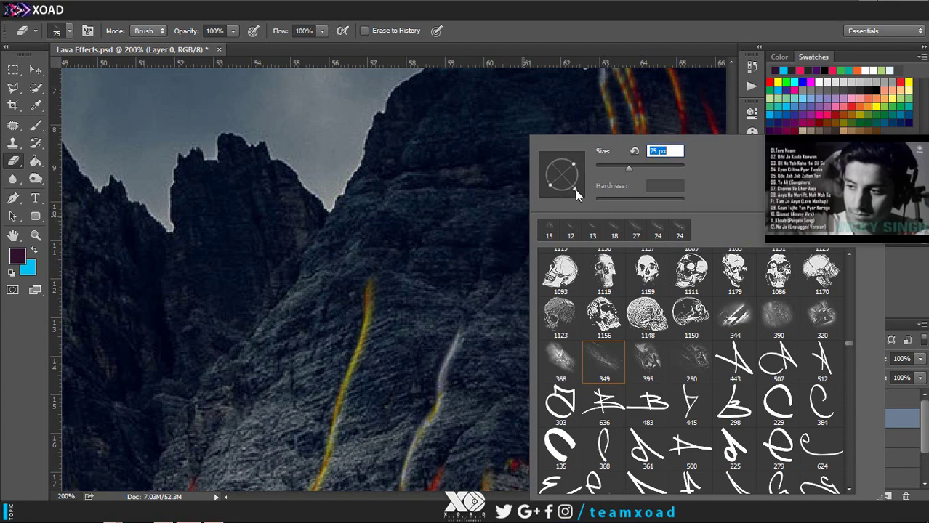
type("10")
key("Return")
right_click(555, 136)
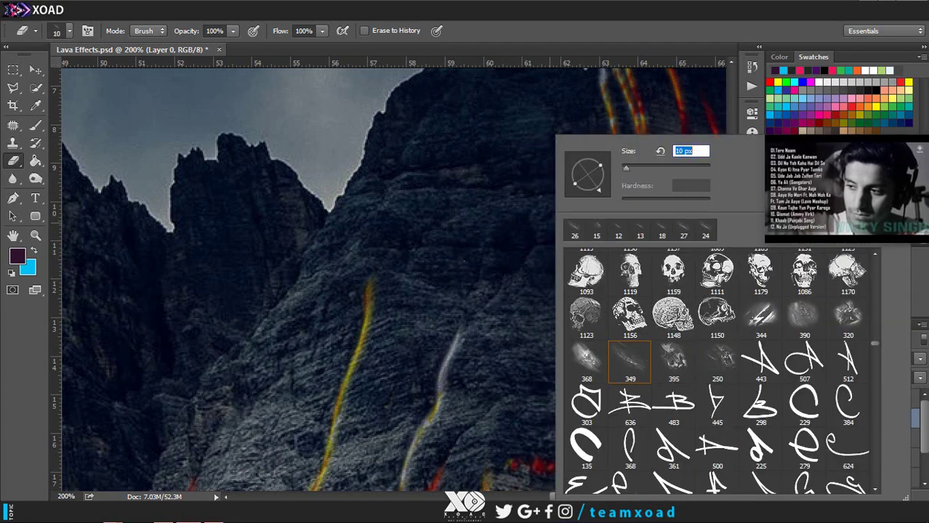
key("Return")
Step: Extend the pale streak up the rock and add a second branch, using a 13 px brush
left_click_drag(454, 239, 464, 323)
left_click_drag(482, 240, 456, 352)
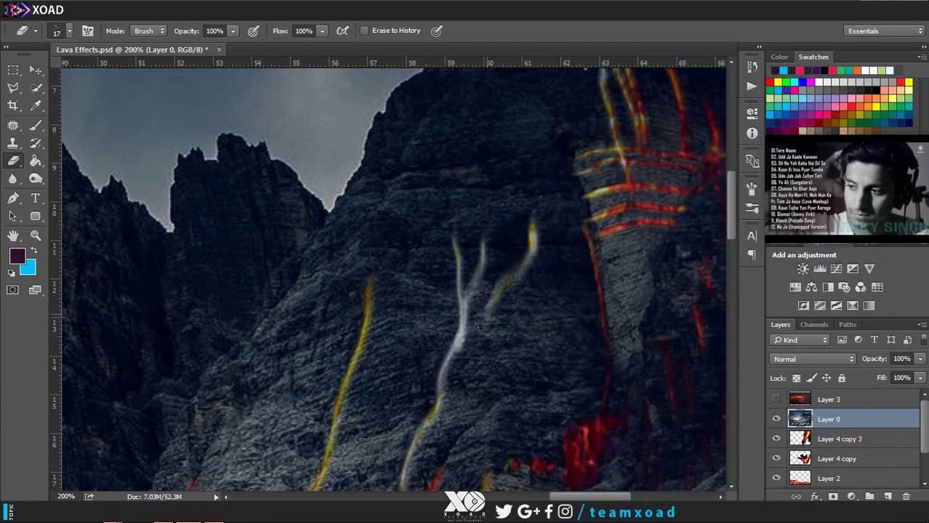
right_click(589, 231)
type("13")
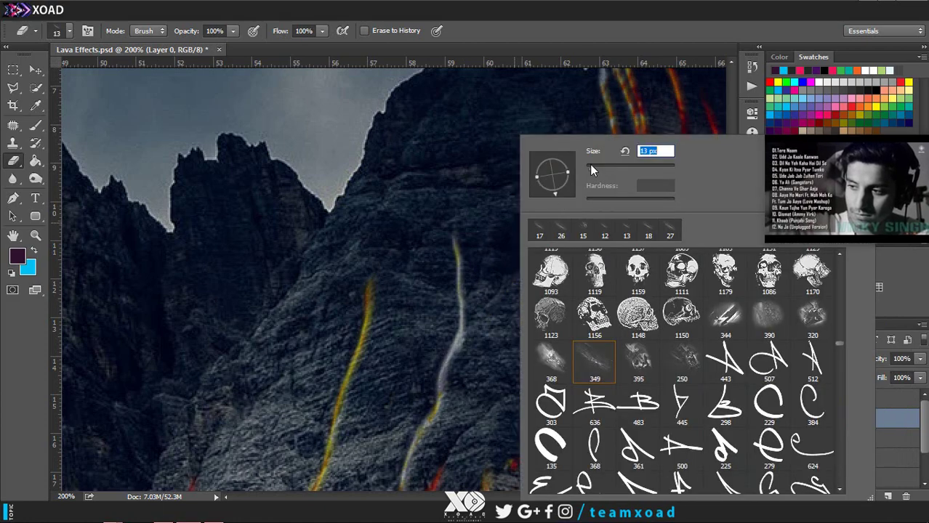
key("Return")
left_click_drag(482, 240, 464, 317)
key("ctrl+alt+z")
key("ctrl+alt+z")
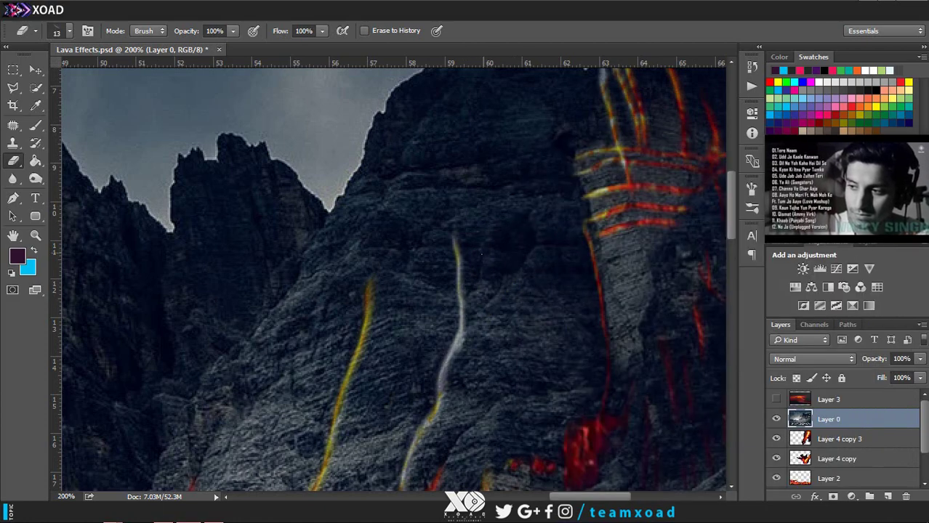
left_click_drag(480, 254, 464, 312)
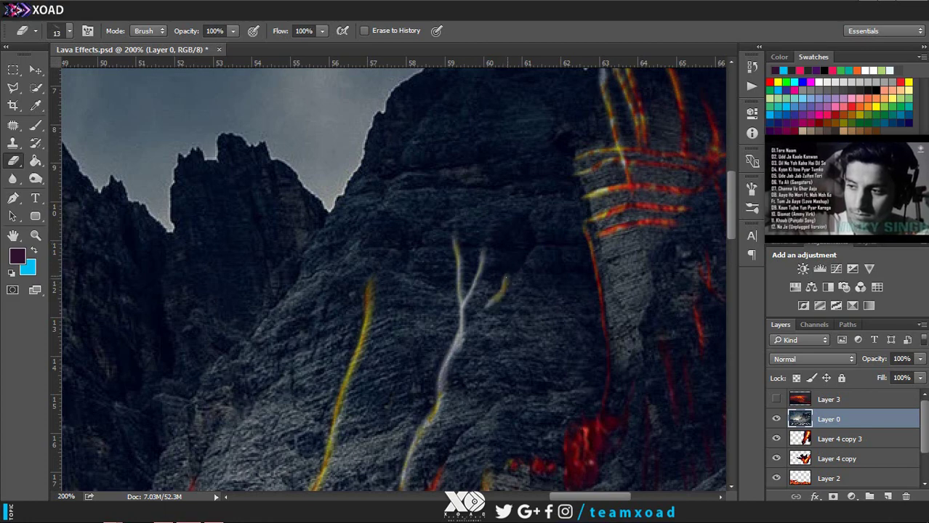
Step: Set the eraser to 58 px and test a lava stroke near the branch top, then undo it
right_click(501, 291)
key("Return")
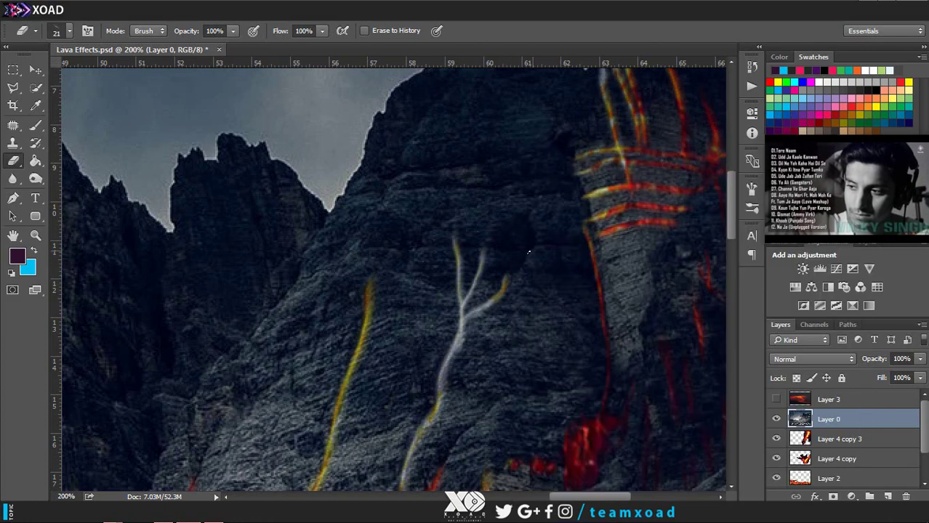
right_click(511, 273)
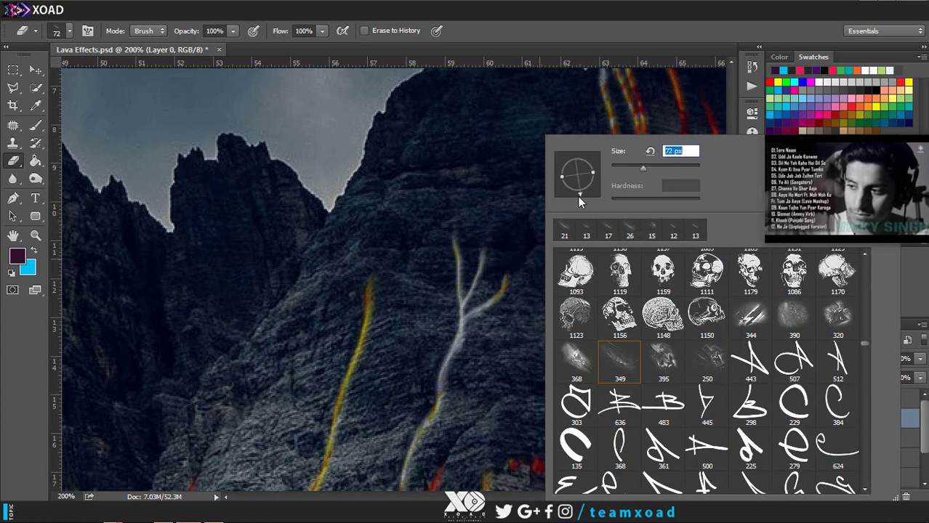
key("Return")
right_click(530, 247)
type("58")
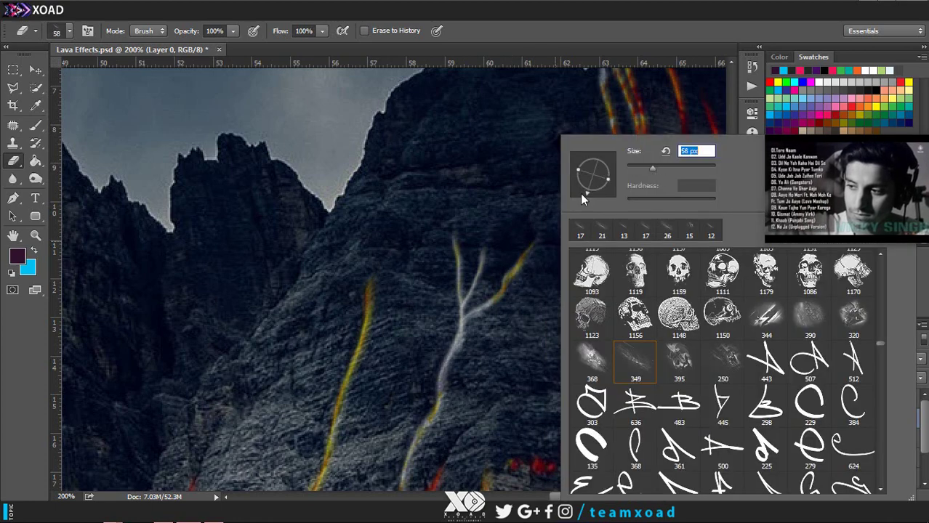
key("Return")
left_click_drag(410, 187, 518, 198)
key("ctrl+z")
Step: Undo a trial lava stroke on the rock and shrink the eraser to 12 px
right_click(522, 198)
key("Return")
mouse_move(425, 207)
left_mouse_down()
mouse_move(535, 210)
mouse_move(589, 242)
mouse_move(352, 250)
left_mouse_up()
key("ctrl+z")
key("ctrl+z")
right_click(589, 242)
type("15")
key("Return")
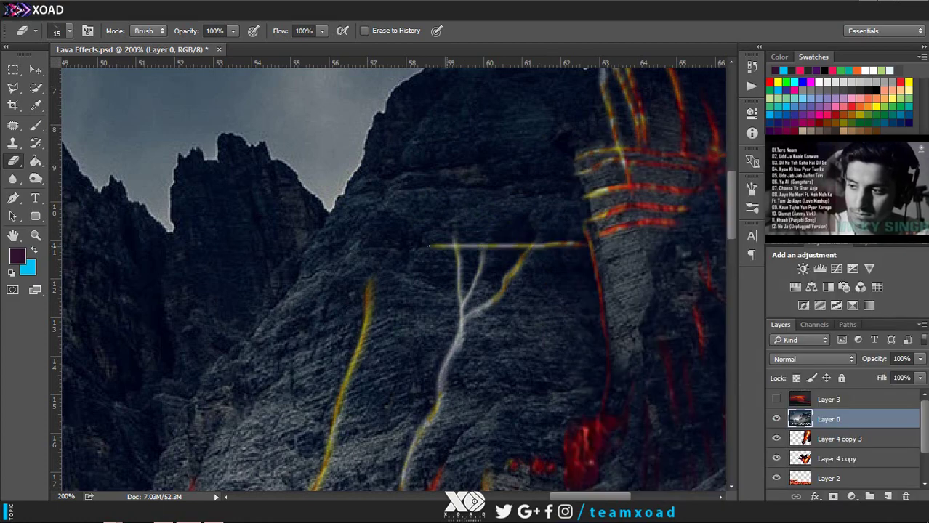
right_click(564, 244)
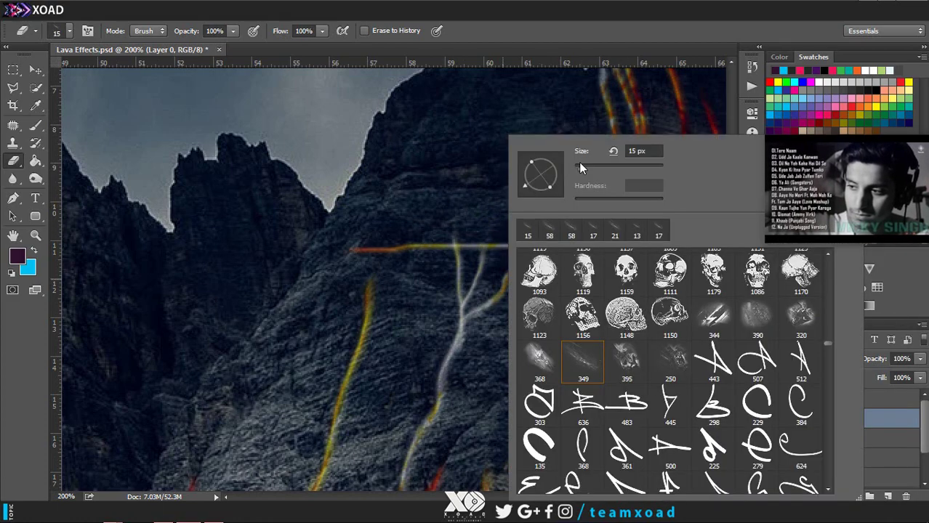
type("12")
key("Return")
Step: Brighten the horizontal lava vein across the cliff with the 12 px eraser
scroll(559, 260, "up", 1)
scroll(559, 260, "up", 1)
left_click_drag(567, 244, 120, 253)
scroll(397, 268, "down", 6)
scroll(403, 255, "up", 5)
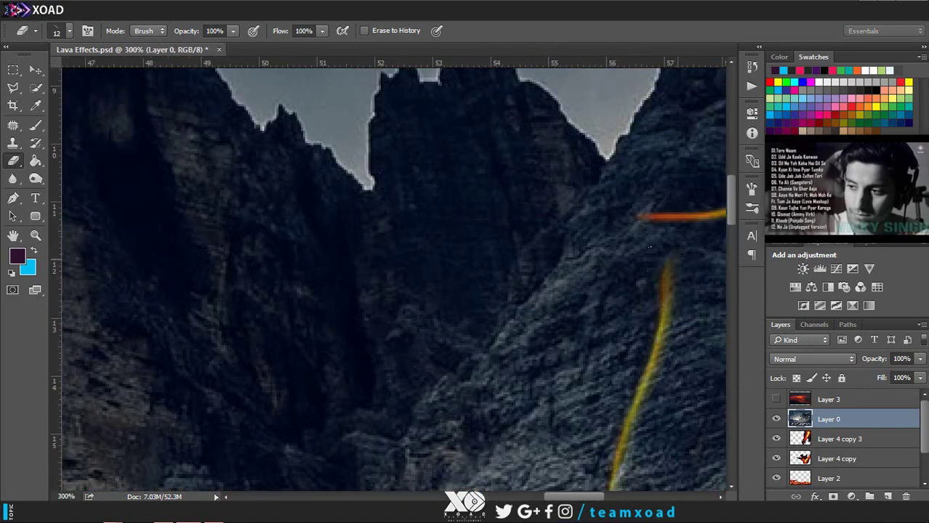
Step: With a 17 px eraser, paint an orange lava vein angling down the ridge
right_click(677, 249)
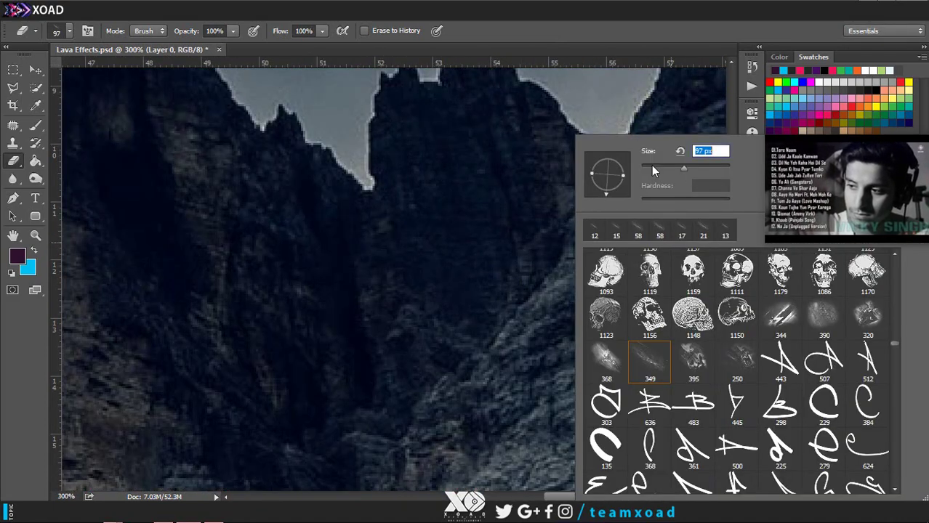
type("15")
key("Return")
right_click(597, 217)
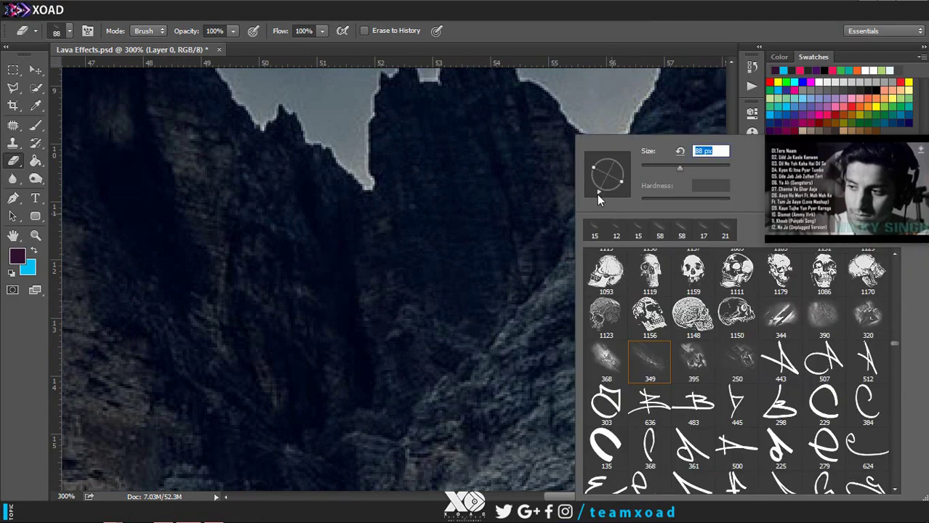
type("17")
key("Return")
left_click_drag(639, 215, 569, 259)
key("ctrl+z")
left_click_drag(639, 215, 538, 287)
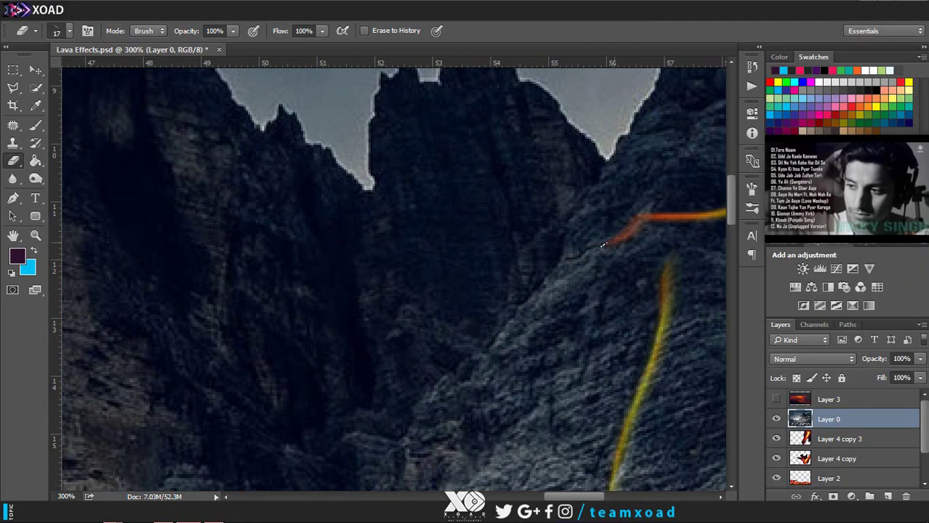
Step: Extend the orange vein further down the ridge using a 9 px eraser
right_click(661, 159)
type("9")
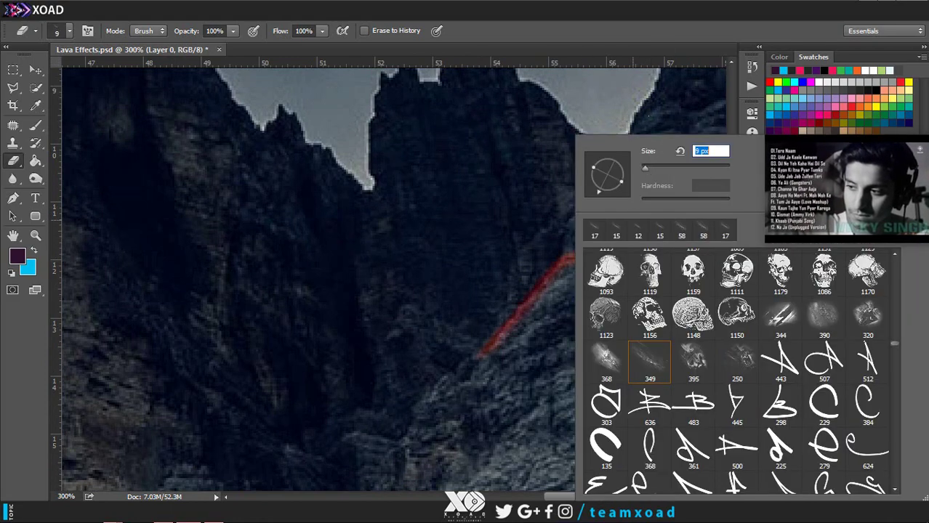
key("Return")
scroll(656, 237, "up", 1)
left_click_drag(634, 212, 372, 432)
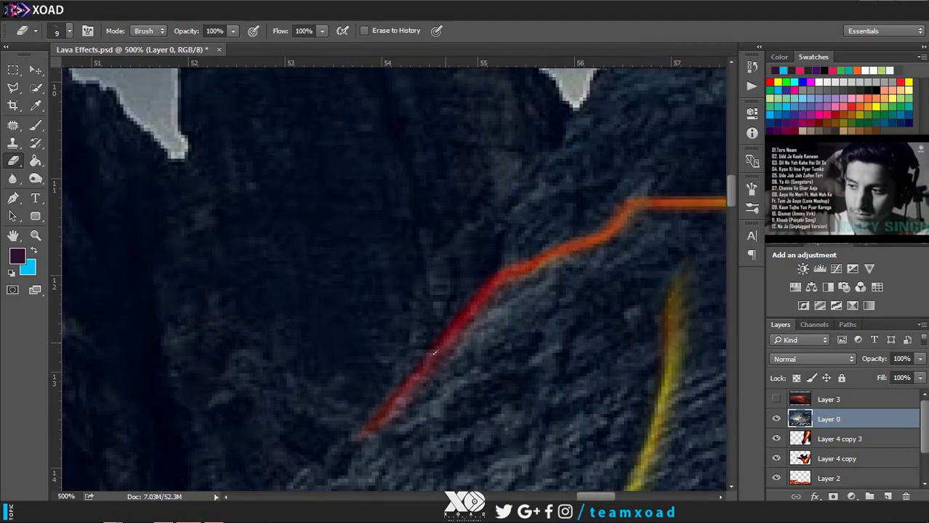
scroll(409, 413, "down", 1)
scroll(409, 413, "down", 5)
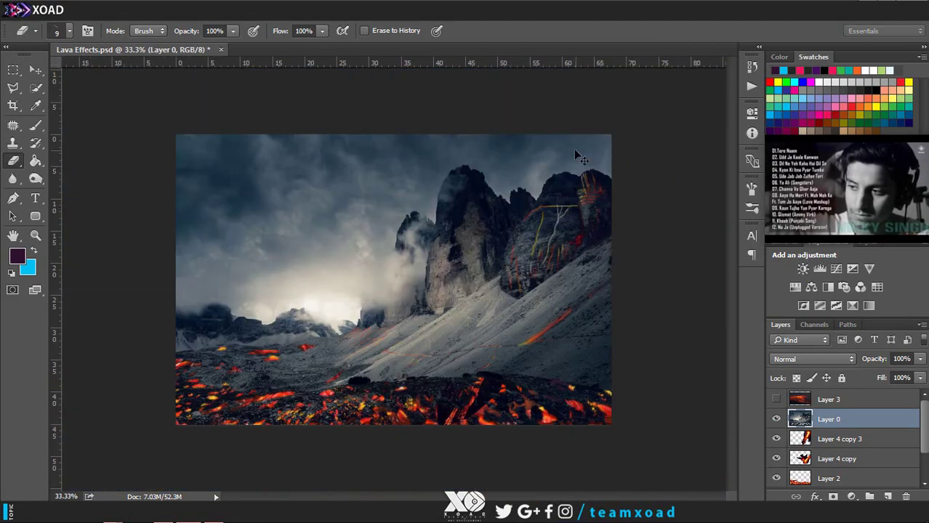
Step: At 13 px, paint a replacement lower-cliff vein plus two short yellow cross veins
scroll(574, 154, "up", 4)
right_click(358, 240)
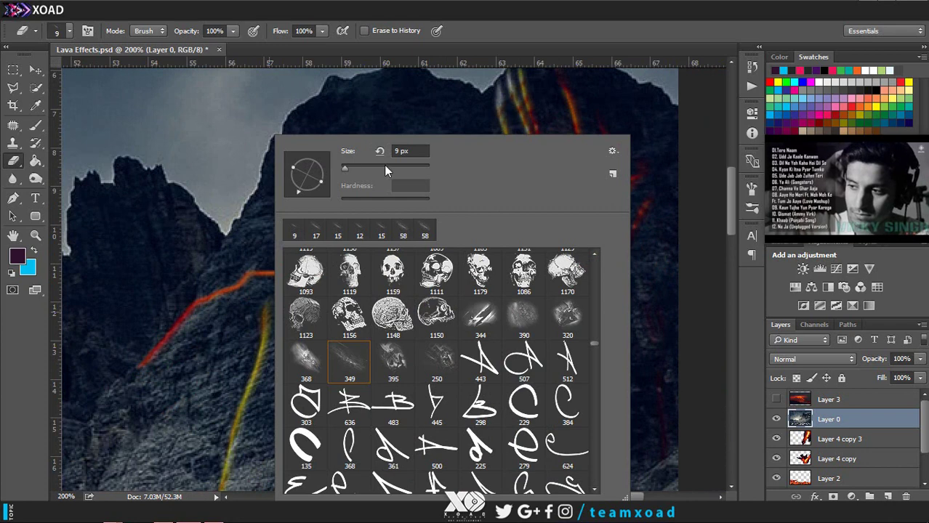
left_click_drag(384, 169, 346, 172)
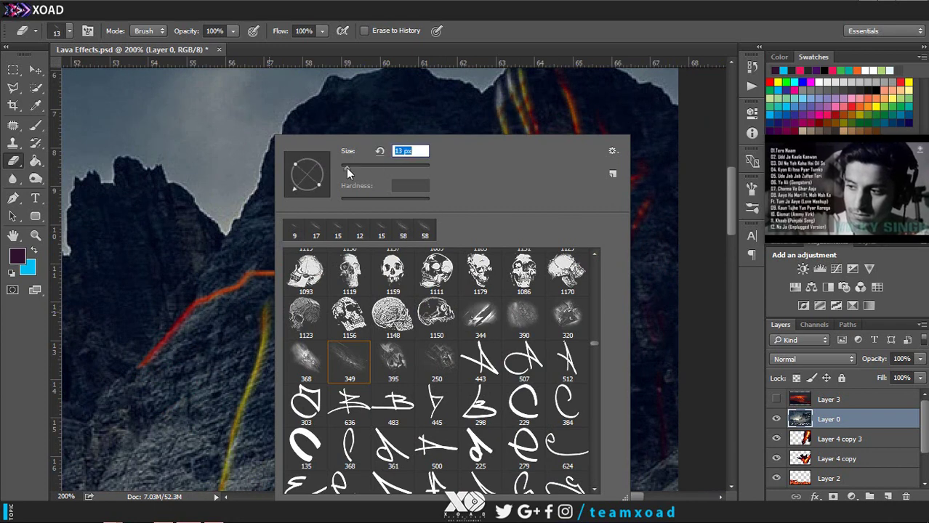
key("Return")
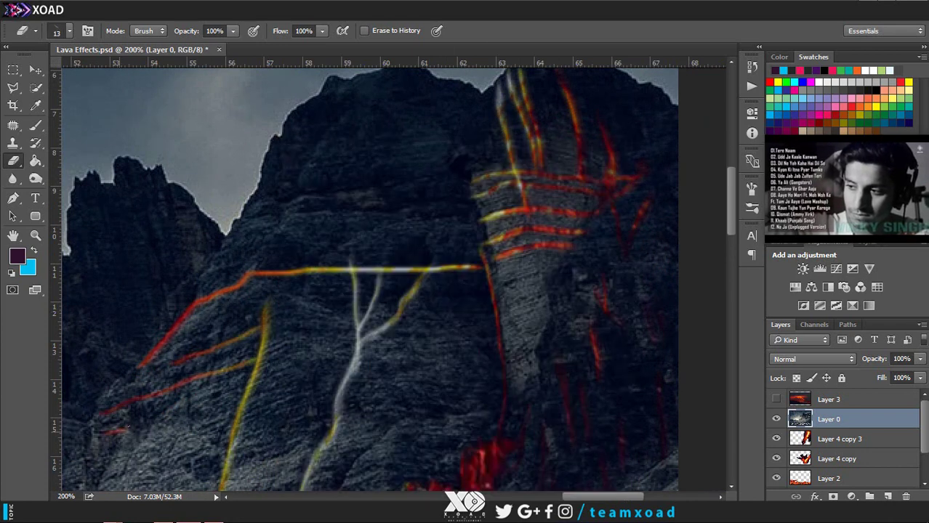
left_click_drag(102, 432, 172, 411)
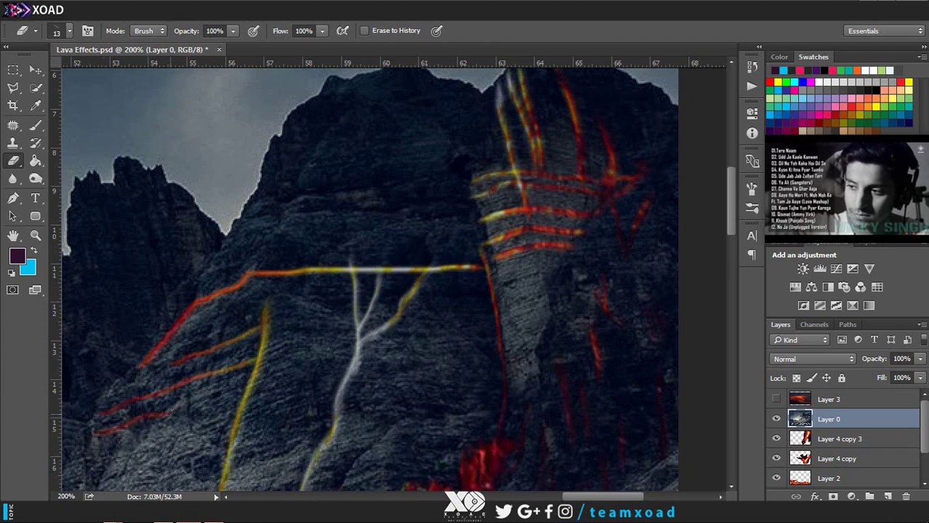
key("ctrl+z")
left_click_drag(246, 389, 148, 417)
left_click_drag(289, 372, 240, 388)
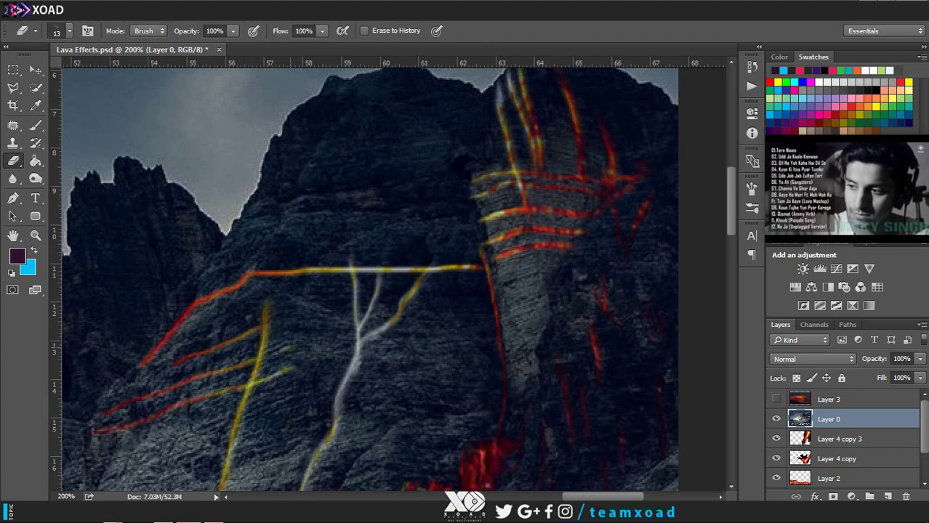
left_click_drag(294, 348, 248, 363)
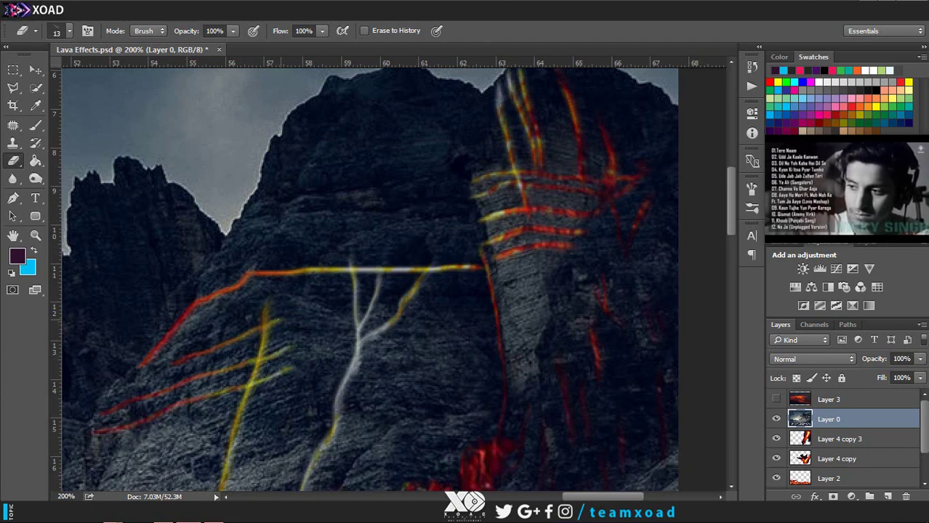
Step: Paint two horizontal yellow veins to the right of the white branch
right_click(528, 249)
key("Return")
left_click_drag(486, 296, 407, 296)
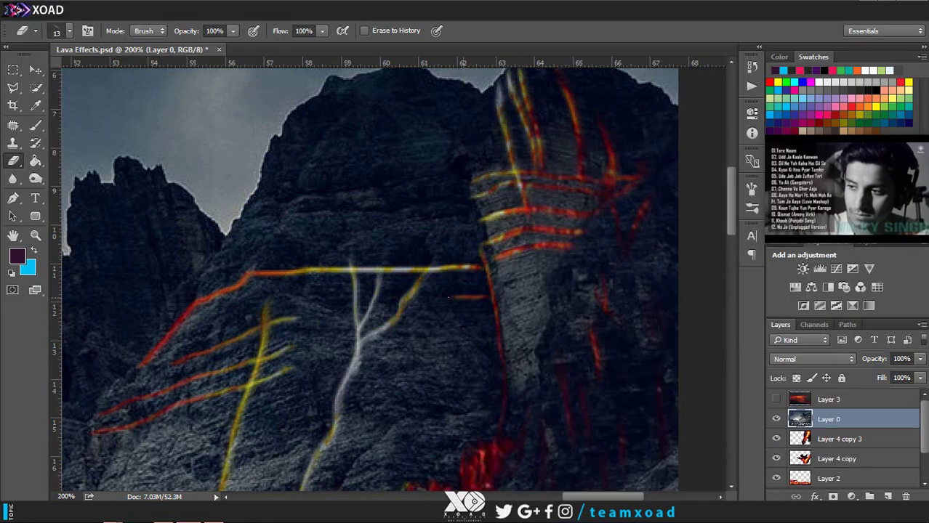
left_click_drag(494, 335, 385, 334)
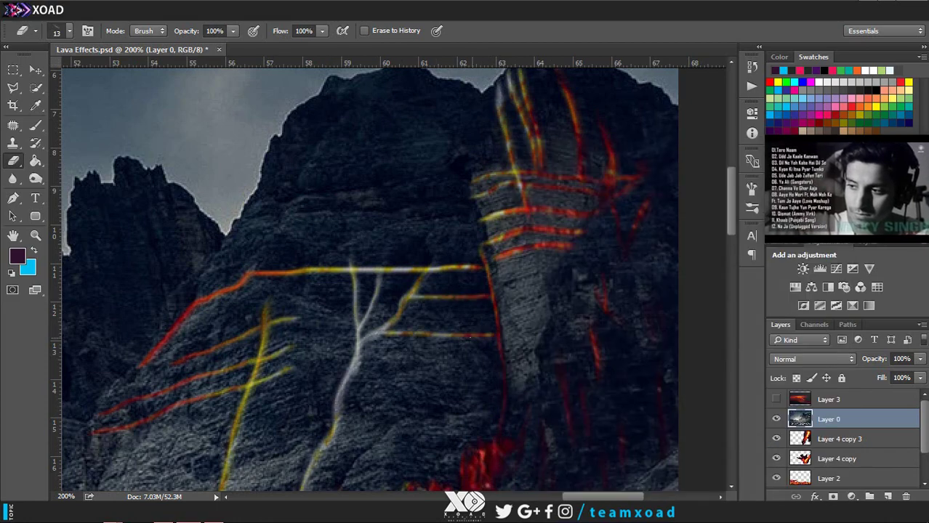
Step: Shrink the eraser to 10 px and brighten the bottom, middle and top veins
key("bracketleft")
key("bracketleft")
key("bracketleft")
scroll(520, 338, "up", 4)
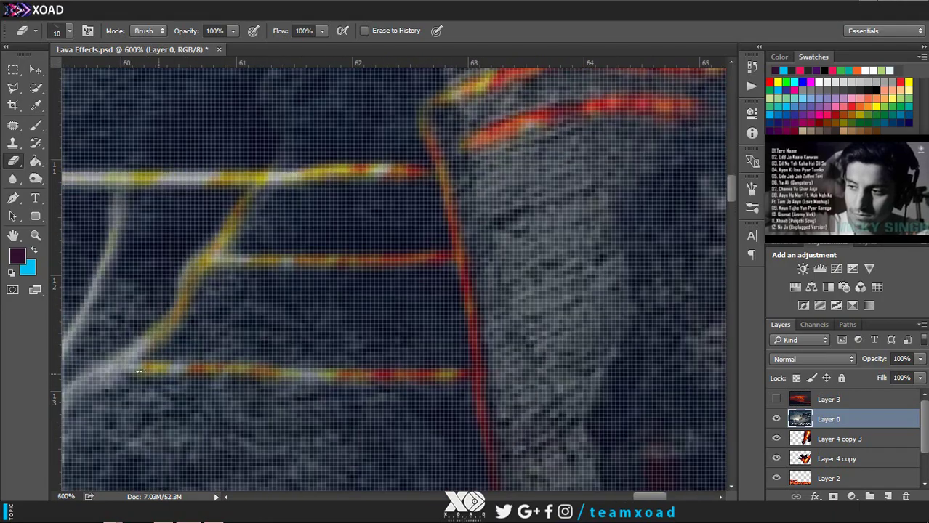
left_click_drag(116, 367, 462, 372)
left_click_drag(465, 260, 210, 261)
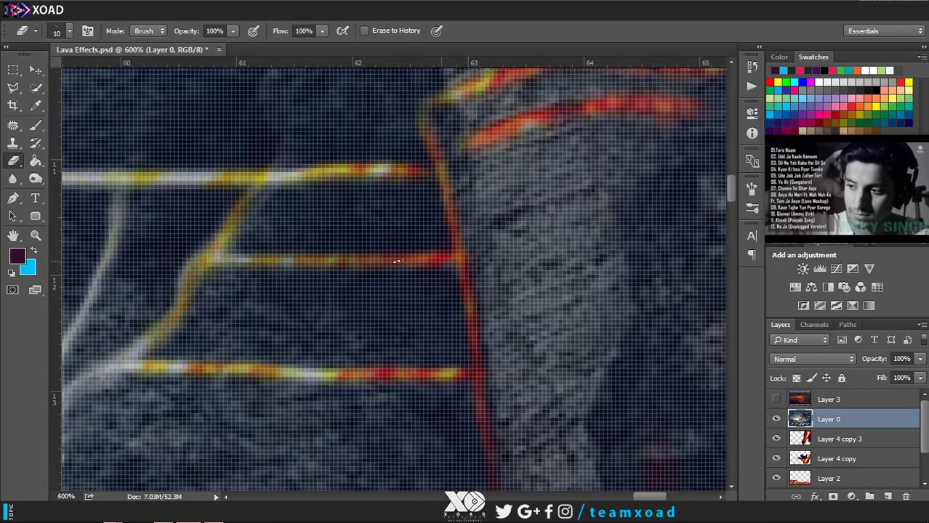
left_click_drag(429, 172, 276, 180)
Step: Paint a diagonal lava vein higher up the cliff, extending it along the ridge
scroll(360, 224, "down", 5)
scroll(650, 231, "up", 2)
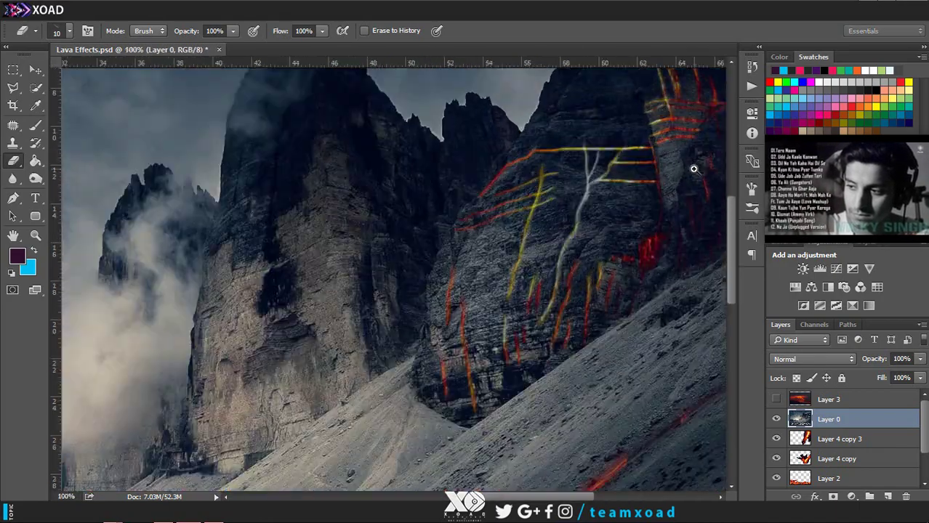
scroll(487, 227, "up", 2)
scroll(486, 227, "up", 3)
left_click_drag(592, 268, 398, 328)
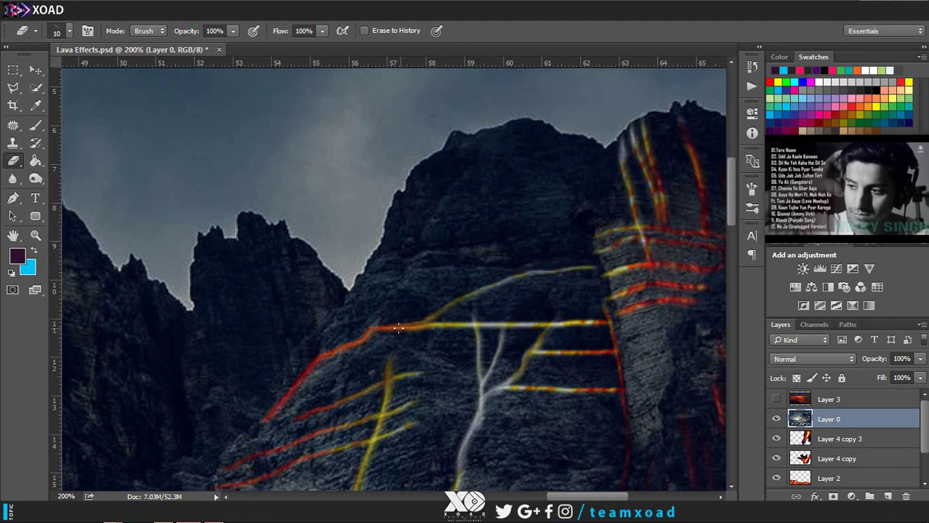
left_click_drag(582, 253, 492, 273)
left_click_drag(399, 268, 502, 265)
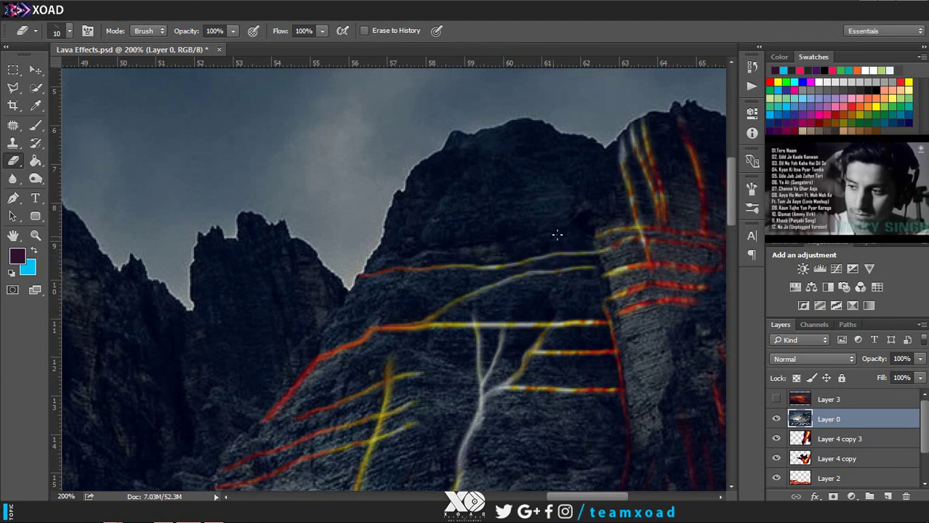
Step: Add another diagonal vein higher on the cliff and a short streak near the peak
left_click_drag(592, 227, 387, 252)
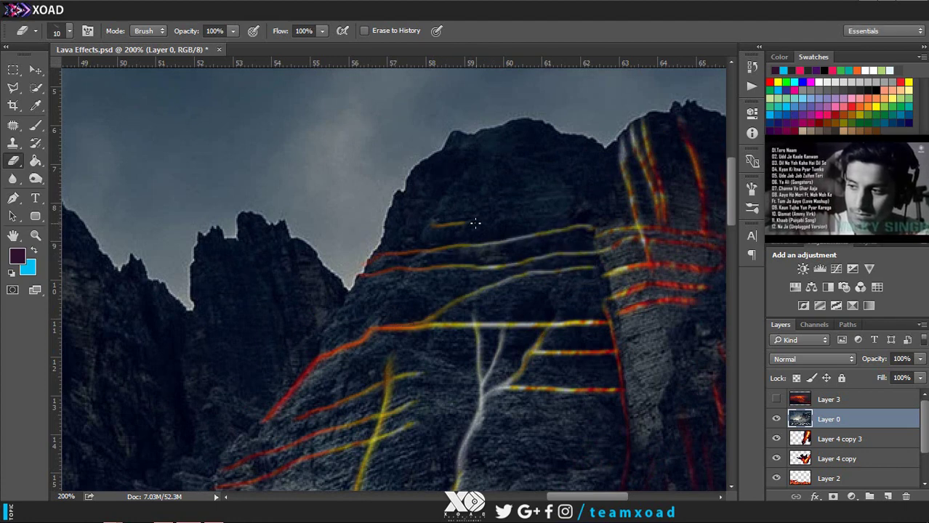
left_click_drag(473, 223, 502, 214)
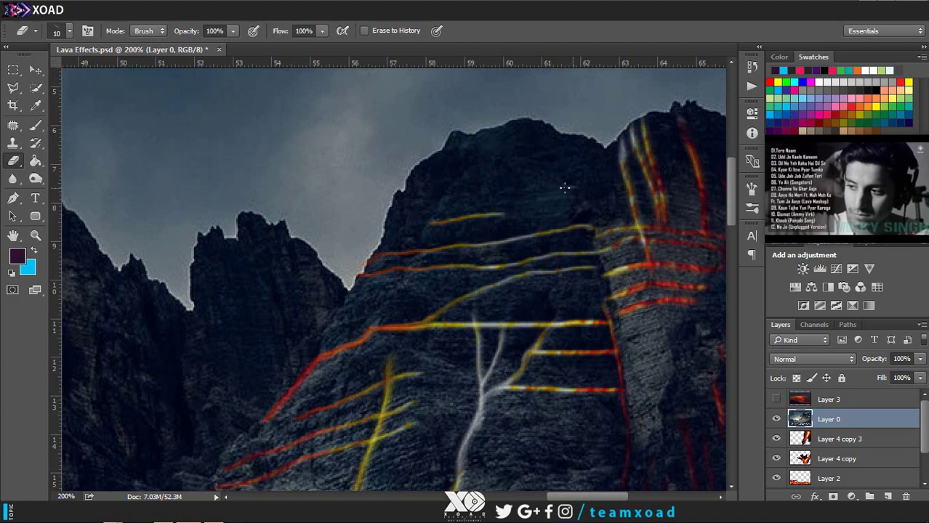
left_click_drag(563, 188, 502, 195)
left_click_drag(564, 215, 517, 216)
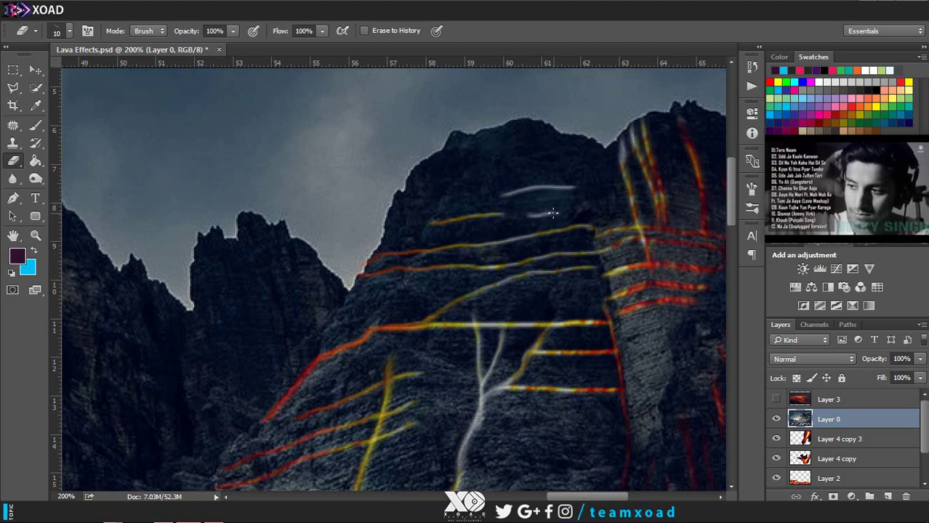
scroll(597, 206, "down", 5)
Step: Reveal several diagonal orange lava lines across the lower cliff
scroll(665, 255, "up", 5)
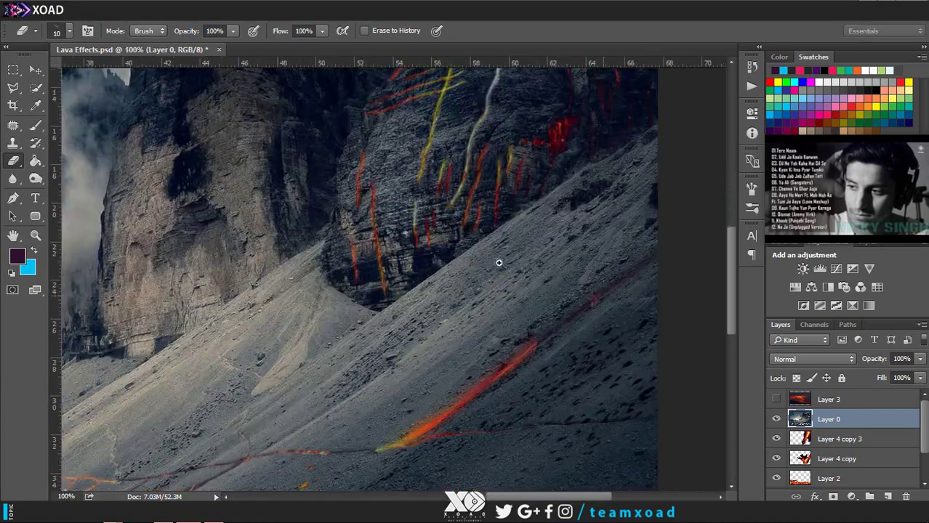
scroll(318, 276, "up", 3)
scroll(287, 347, "down", 2)
left_click_drag(287, 348, 569, 283)
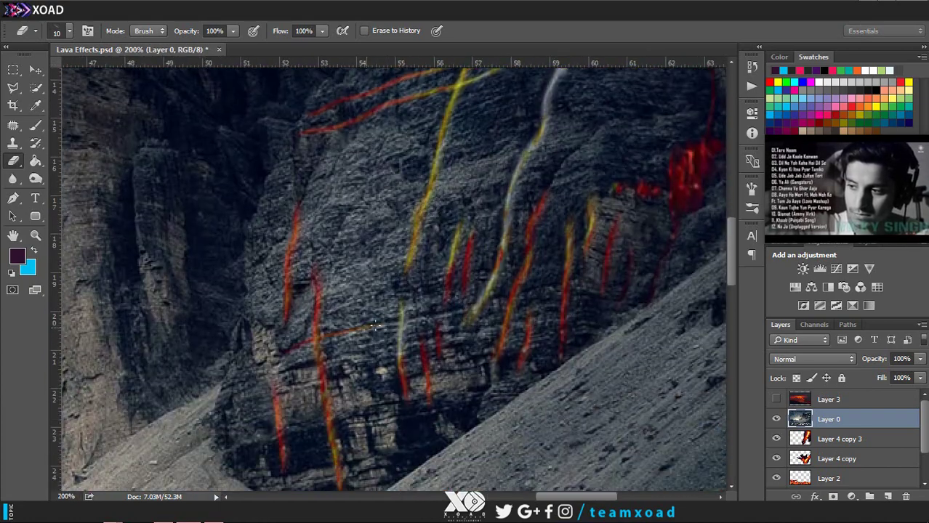
mouse_move(275, 375)
left_mouse_down()
mouse_move(327, 361)
mouse_move(389, 325)
left_mouse_up()
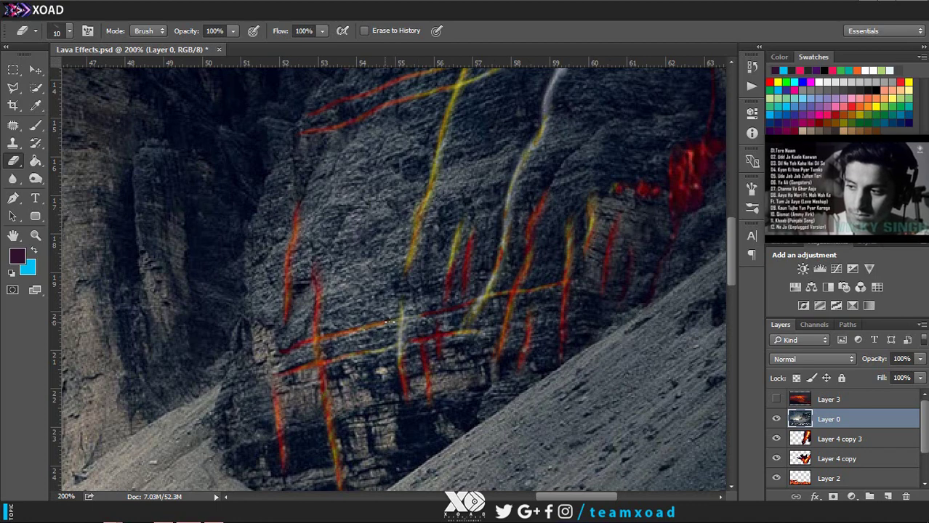
mouse_move(338, 428)
left_mouse_down()
mouse_move(471, 403)
mouse_move(439, 393)
mouse_move(489, 384)
left_mouse_up()
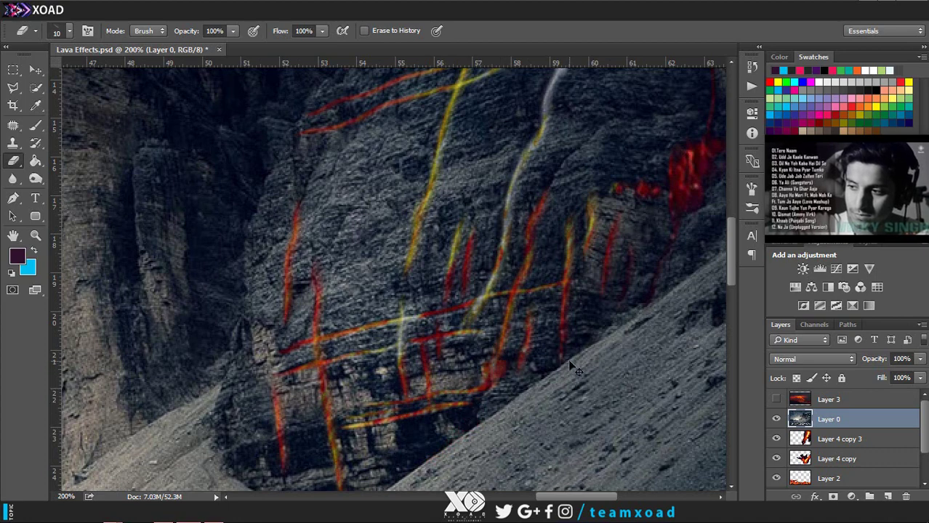
mouse_move(506, 358)
left_mouse_down()
mouse_move(462, 429)
mouse_move(443, 411)
mouse_move(467, 427)
left_mouse_up()
Step: Trace glowing lava along the cliff edge above the scree with a 13 px eraser
scroll(467, 426, "down", 3)
scroll(473, 367, "up", 5)
right_click(502, 138)
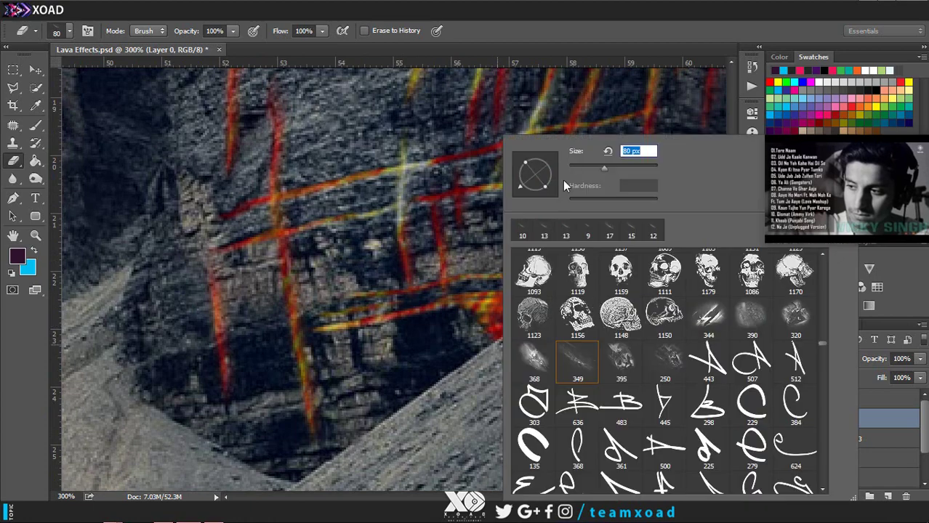
type("13")
key("Return")
left_click_drag(482, 346, 407, 404)
scroll(411, 398, "down", 4)
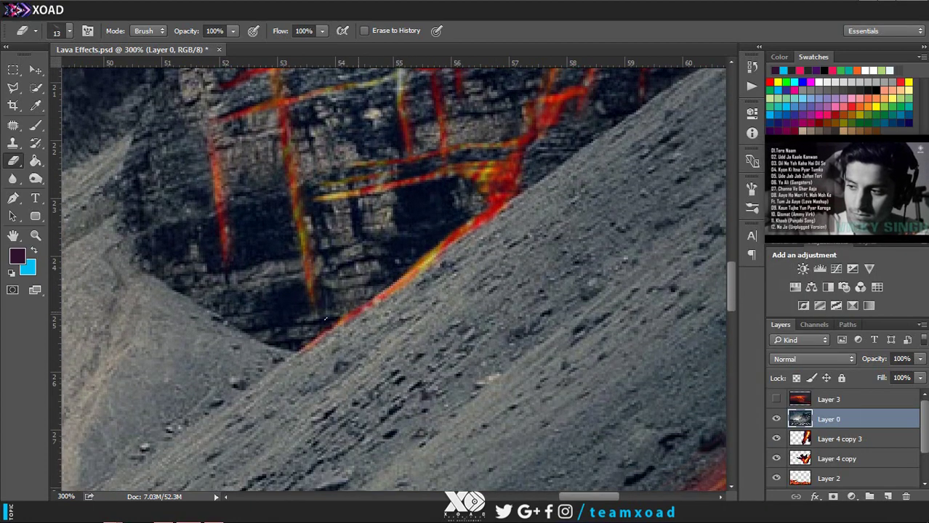
Step: Reveal two orange lava veins running down the scree slope
scroll(349, 312, "down", 2)
scroll(275, 246, "down", 3)
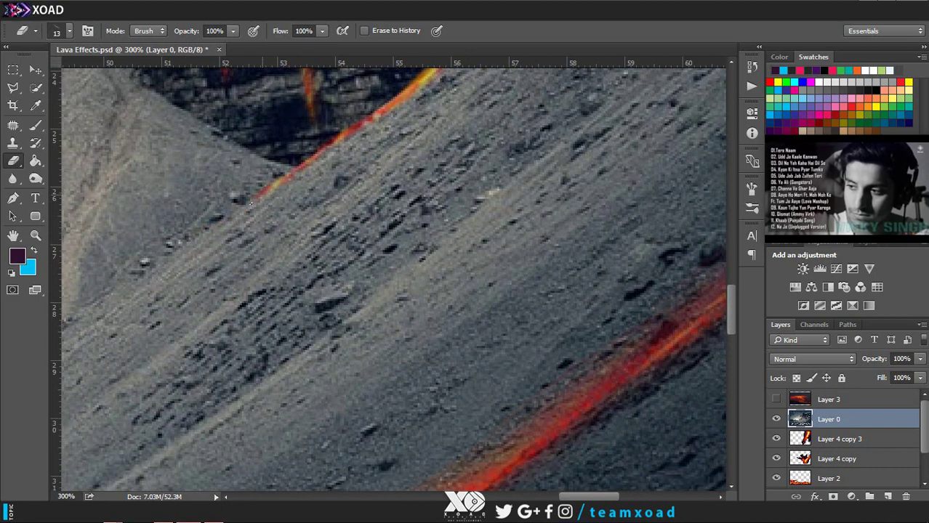
scroll(229, 216, "left", 5)
scroll(436, 320, "left", 4)
left_click_drag(407, 345, 476, 296)
mouse_move(574, 231)
left_mouse_down()
mouse_move(416, 341)
mouse_move(270, 423)
left_mouse_up()
scroll(328, 329, "down", 1)
scroll(327, 329, "down", 2)
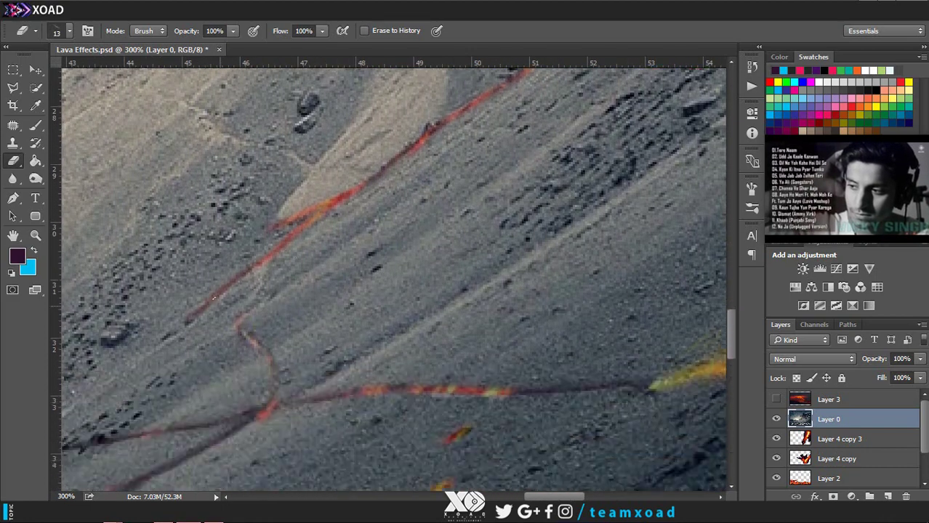
scroll(393, 276, "down", 1)
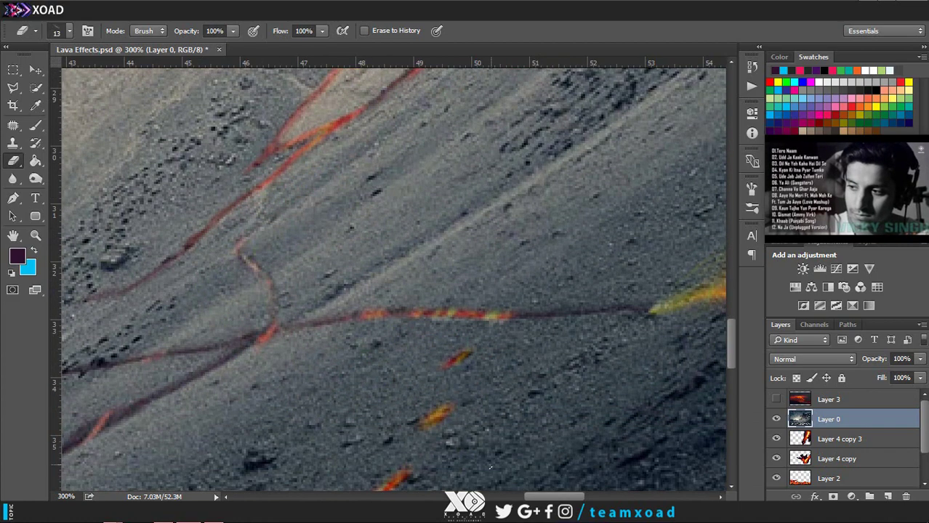
scroll(393, 276, "left", 5)
left_click_drag(370, 266, 276, 356)
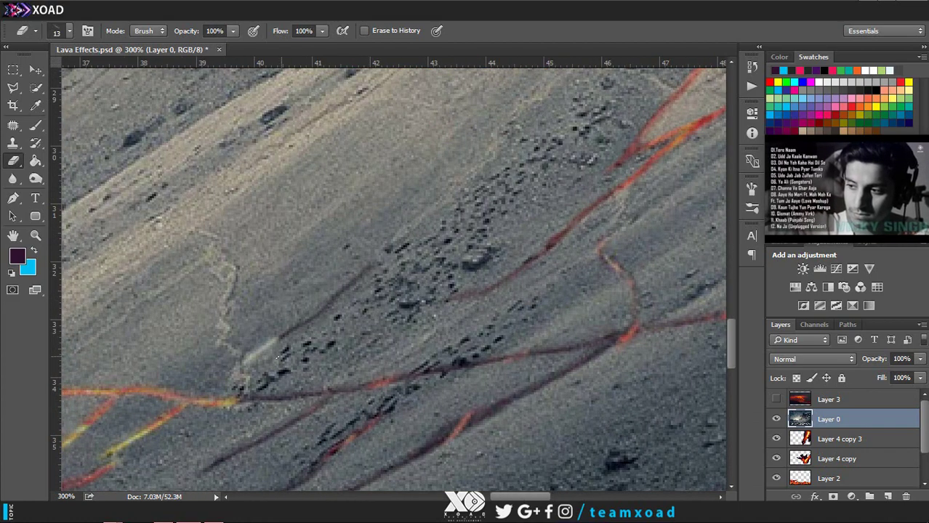
Step: Reshape the red lava streak along the slope and fade parts of it
scroll(376, 411, "down", 2)
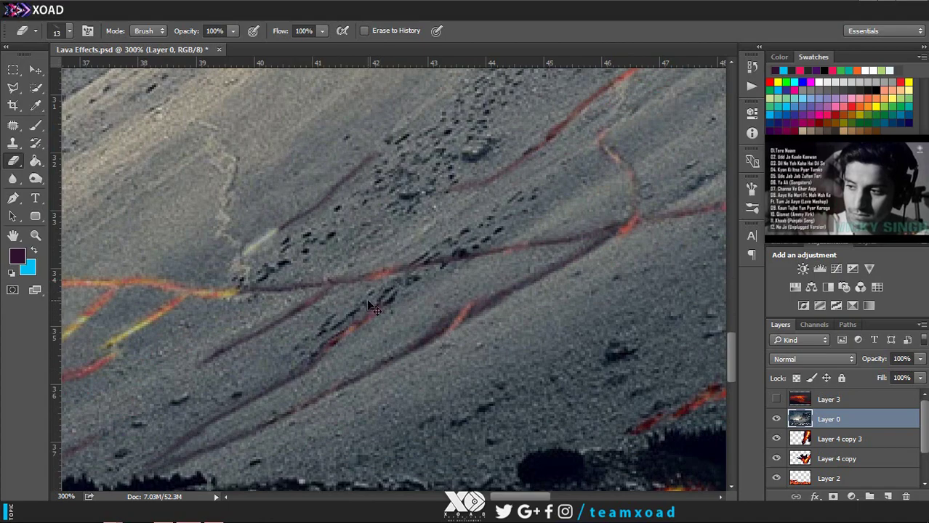
scroll(423, 280, "down", 4)
scroll(414, 215, "up", 2)
scroll(415, 191, "up", 2)
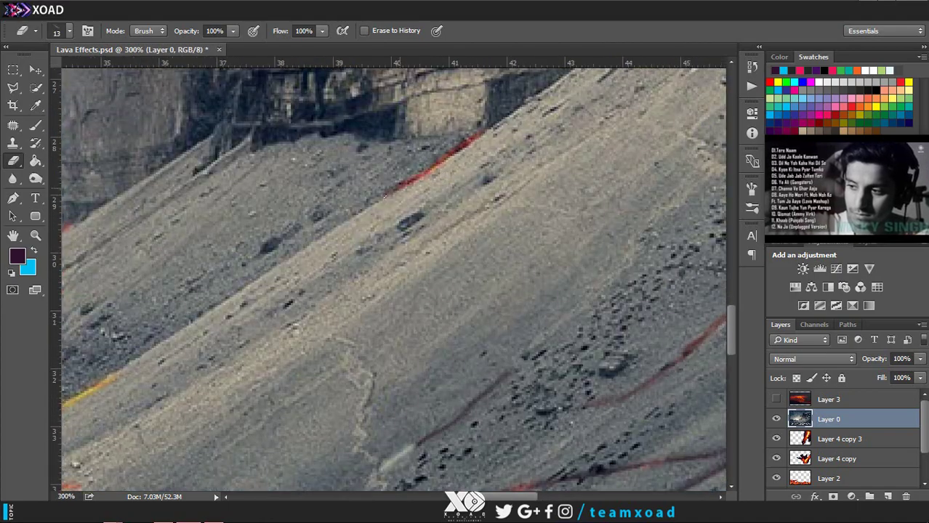
scroll(393, 276, "left", 4)
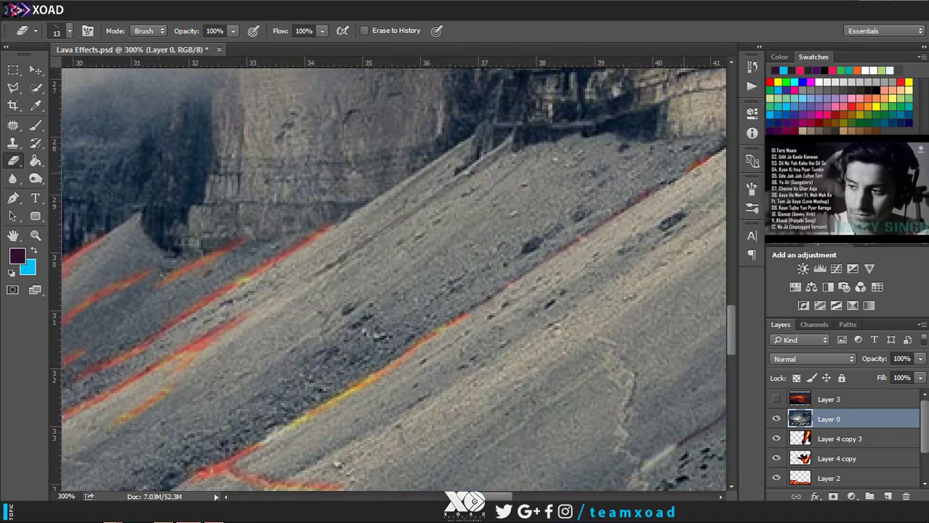
left_click_drag(676, 181, 597, 228)
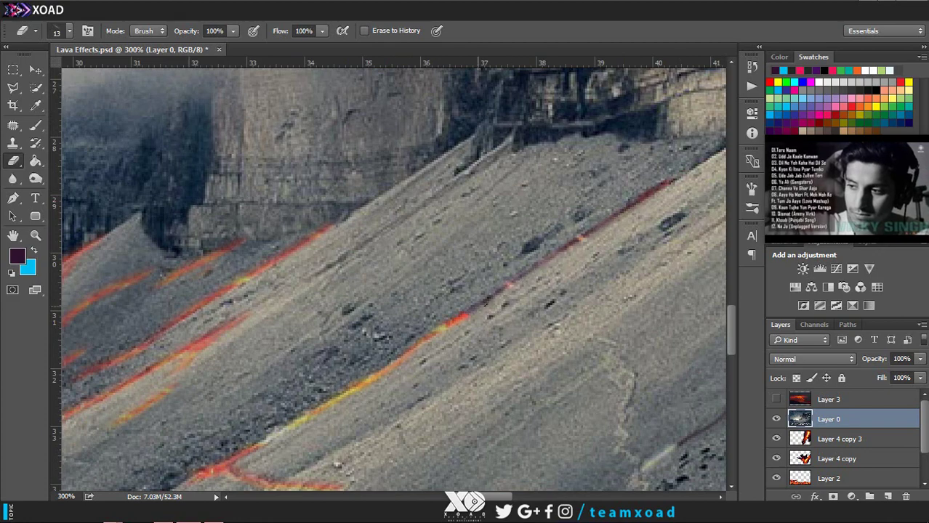
scroll(392, 276, "right", 4)
scroll(392, 276, "up", 2)
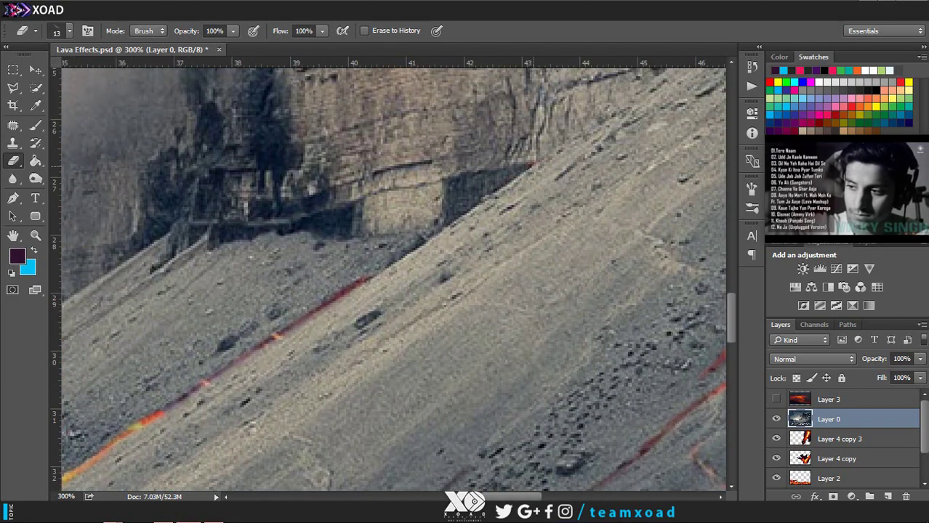
mouse_move(530, 169)
left_mouse_down()
mouse_move(386, 269)
mouse_move(336, 347)
left_mouse_up()
Step: Reveal new red lava streaks down the scree, undoing the last stroke
scroll(456, 236, "left", 4)
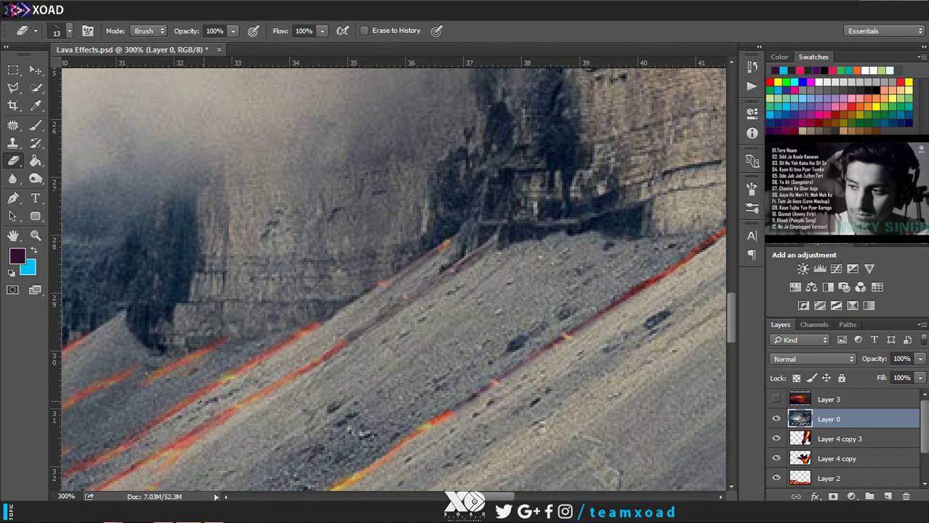
scroll(661, 247, "left", 3)
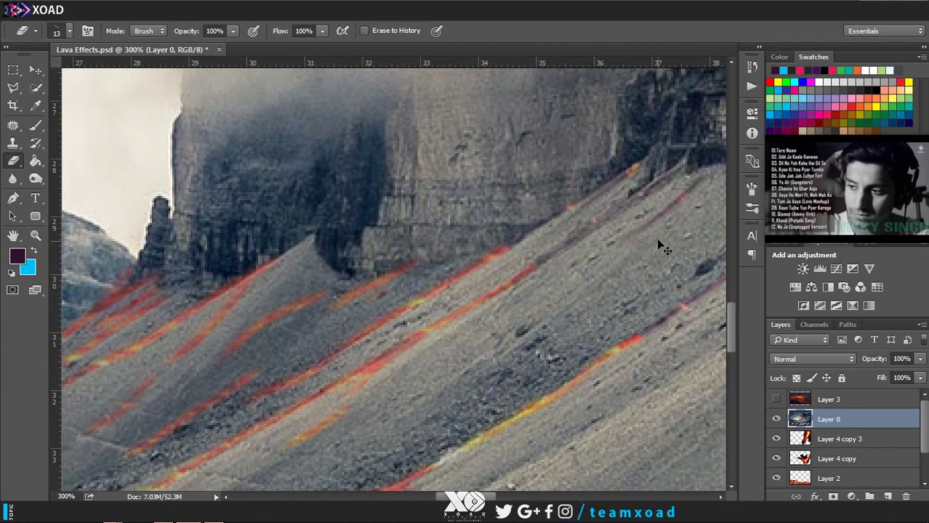
left_click_drag(658, 243, 563, 307)
left_click_drag(335, 411, 371, 300)
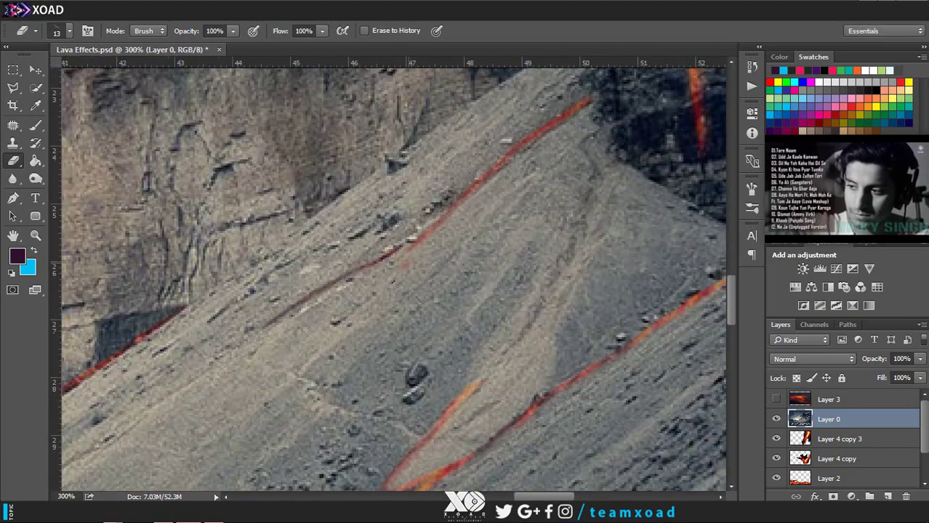
left_click_drag(405, 251, 327, 323)
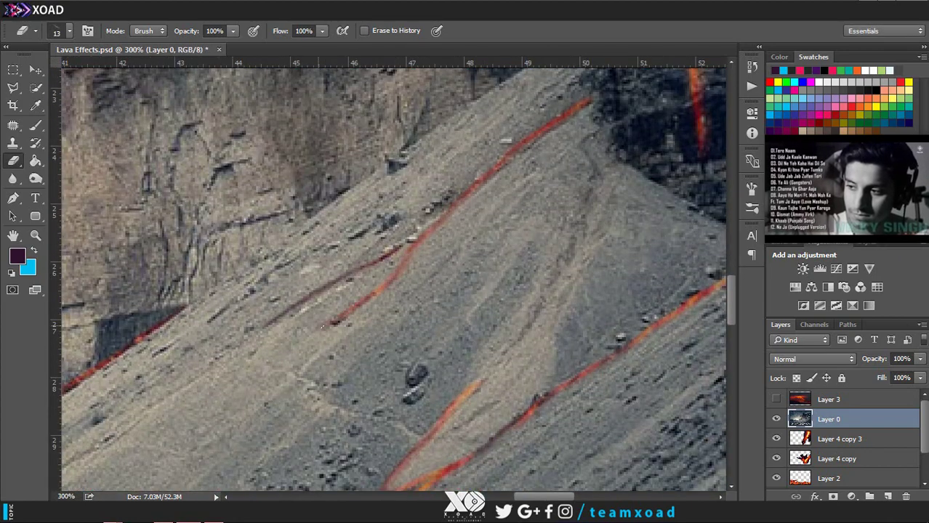
left_click_drag(459, 254, 298, 378)
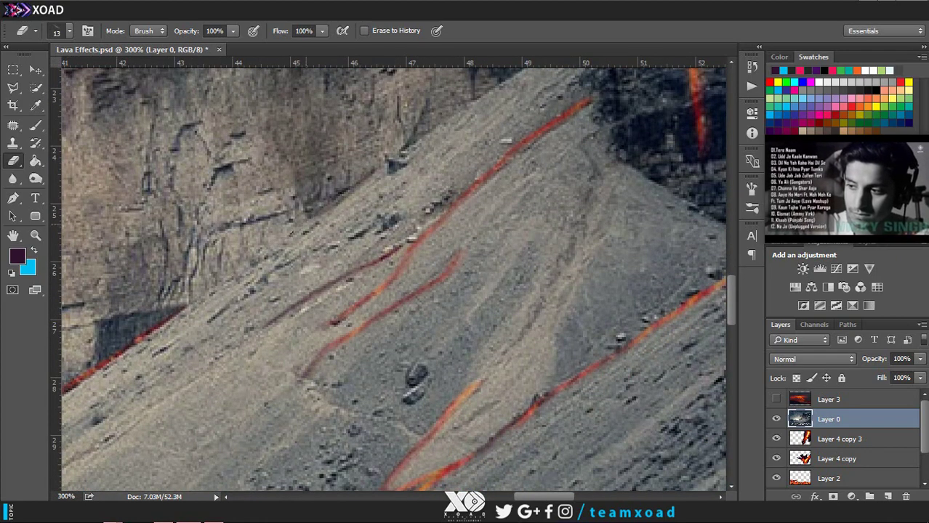
scroll(214, 284, "down", 1)
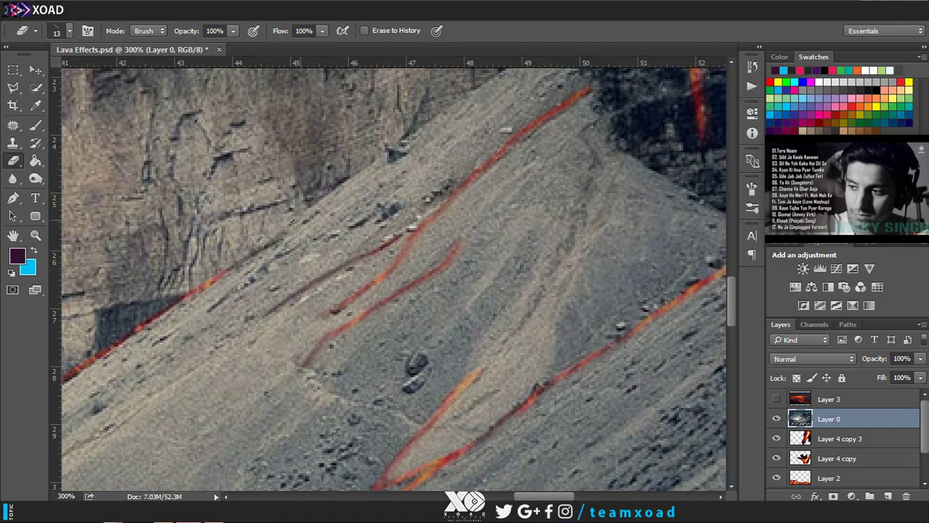
key("ctrl+z")
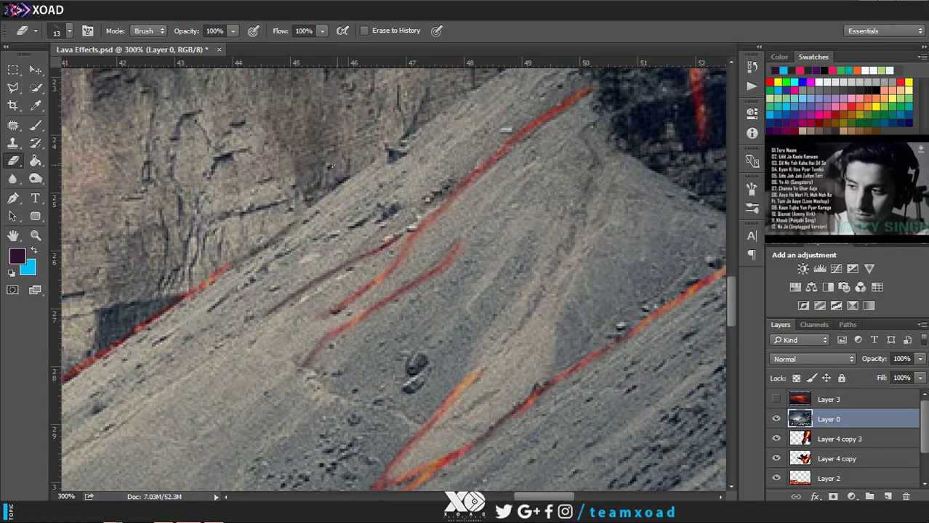
Step: Rework the long diagonal lava streak on the slope, darkening parts of it
scroll(300, 286, "up", 5)
scroll(191, 344, "left", 5)
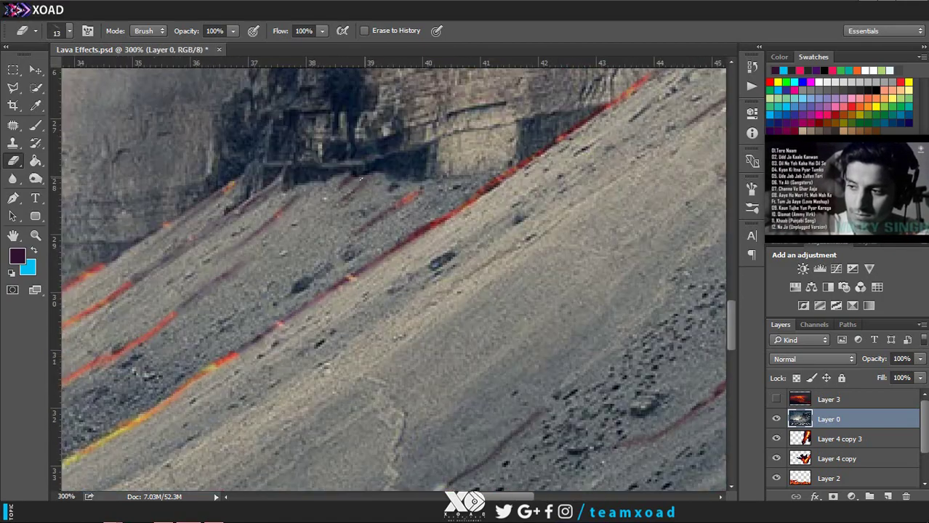
scroll(382, 208, "down", 3)
scroll(648, 213, "down", 1)
scroll(511, 362, "down", 1)
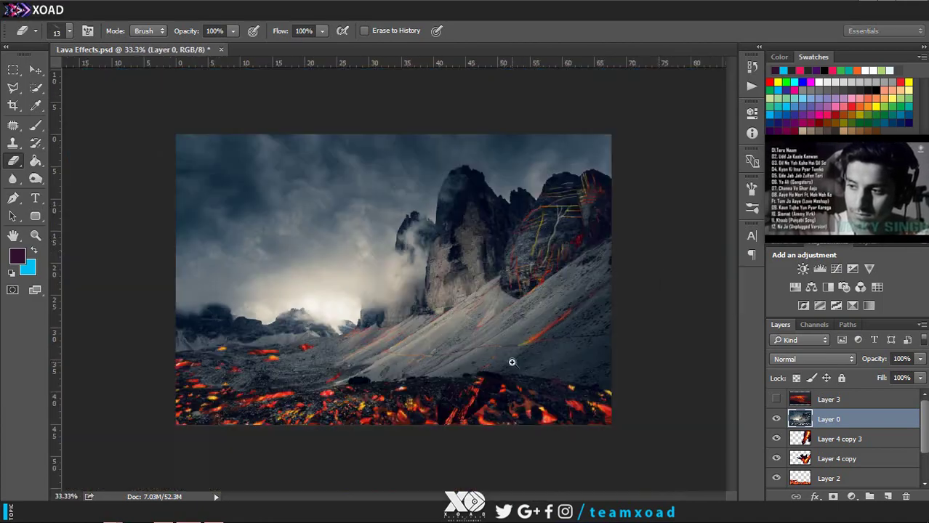
scroll(517, 273, "up", 3)
scroll(611, 186, "up", 1)
left_click_drag(251, 325, 472, 191)
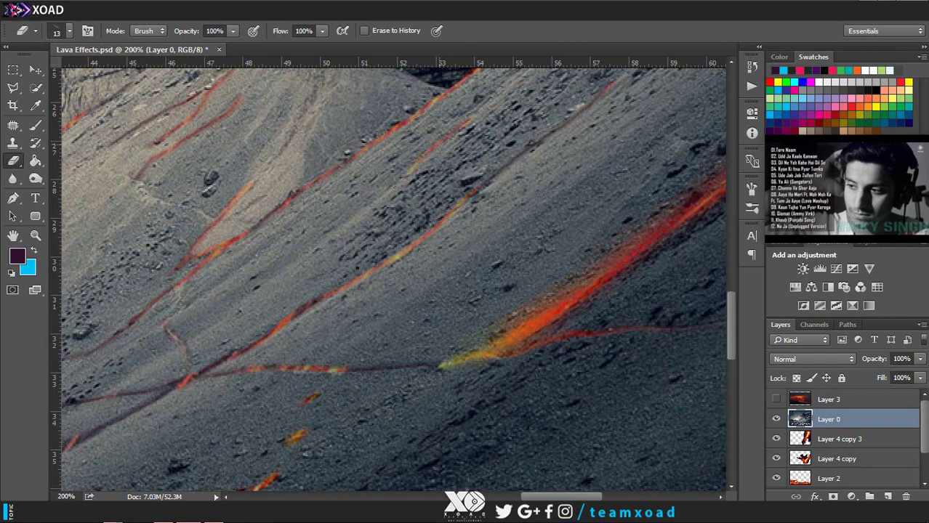
left_click_drag(378, 201, 174, 327)
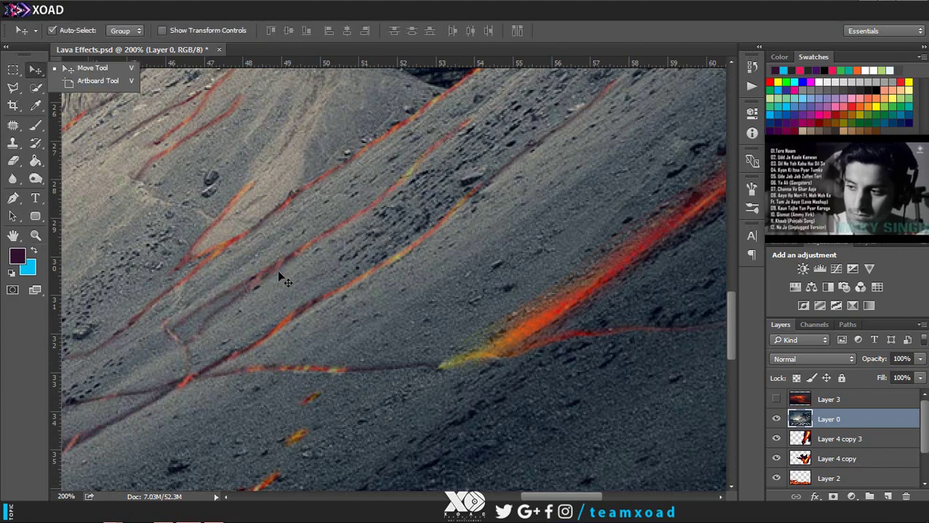
Step: Fit the whole lava-streaked composite on screen with Ctrl+0 to review it
left_click(78, 162)
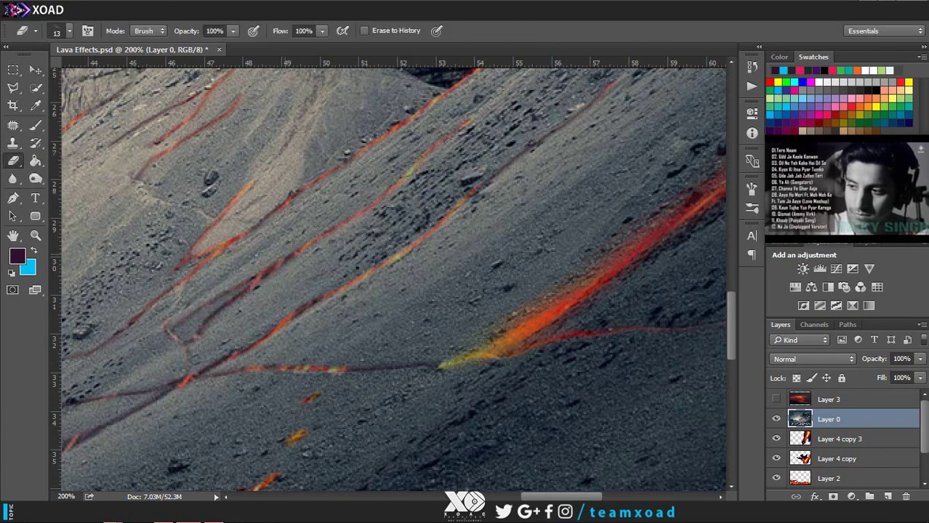
scroll(393, 276, "up", 3)
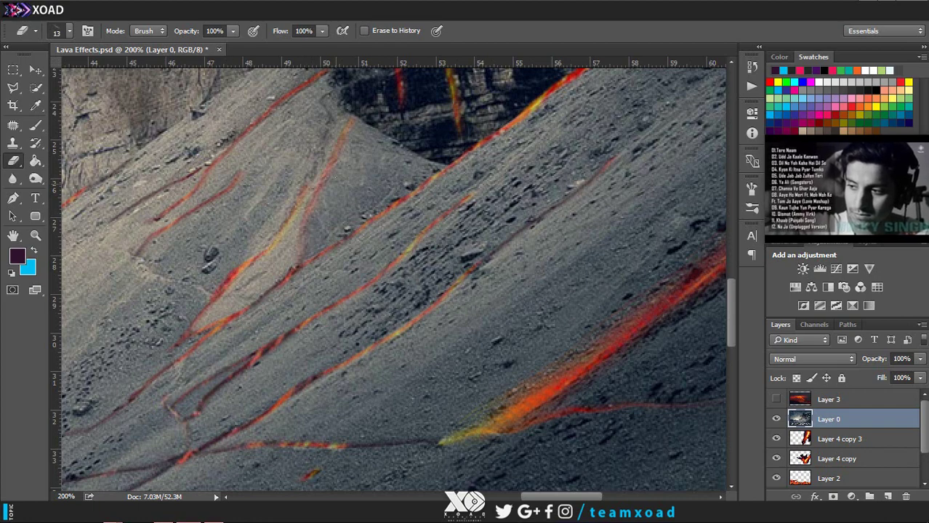
scroll(392, 276, "up", 2)
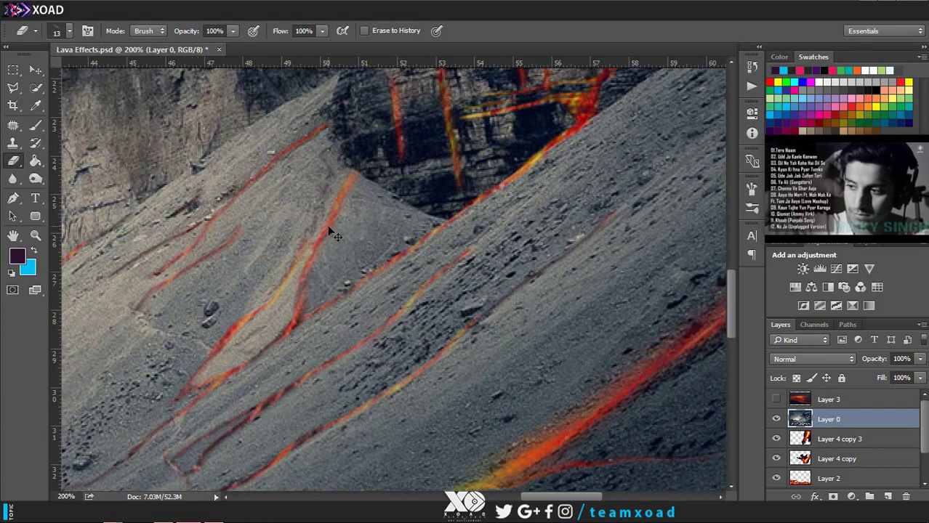
key("ctrl+0")
scroll(631, 275, "up", 2)
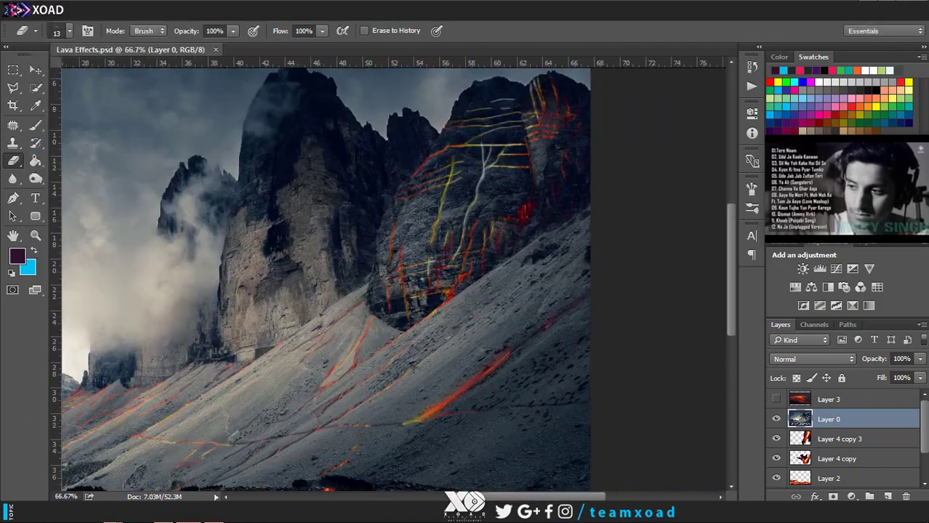
Step: Zoom into the veined cliff and raise the eraser size from 13 to 17 px
scroll(595, 236, "up", 1)
scroll(398, 317, "up", 1)
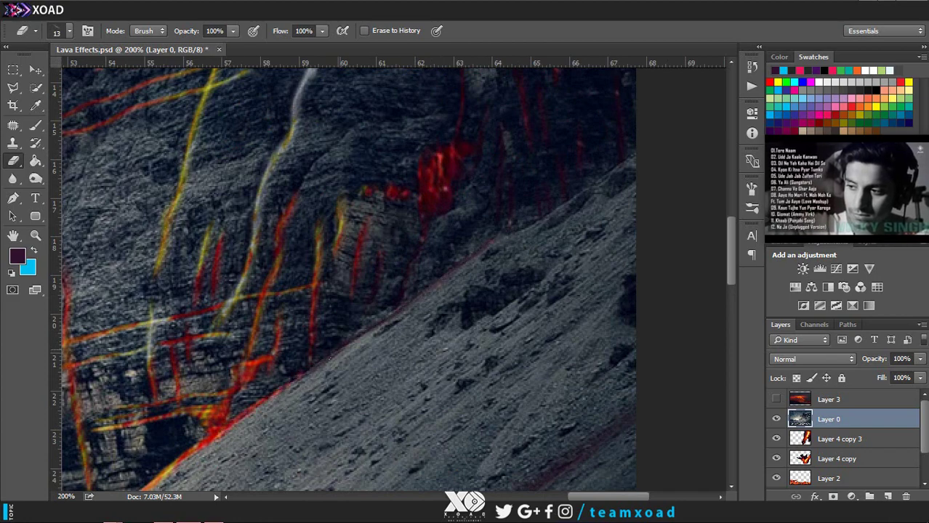
left_click_drag(589, 499, 594, 498)
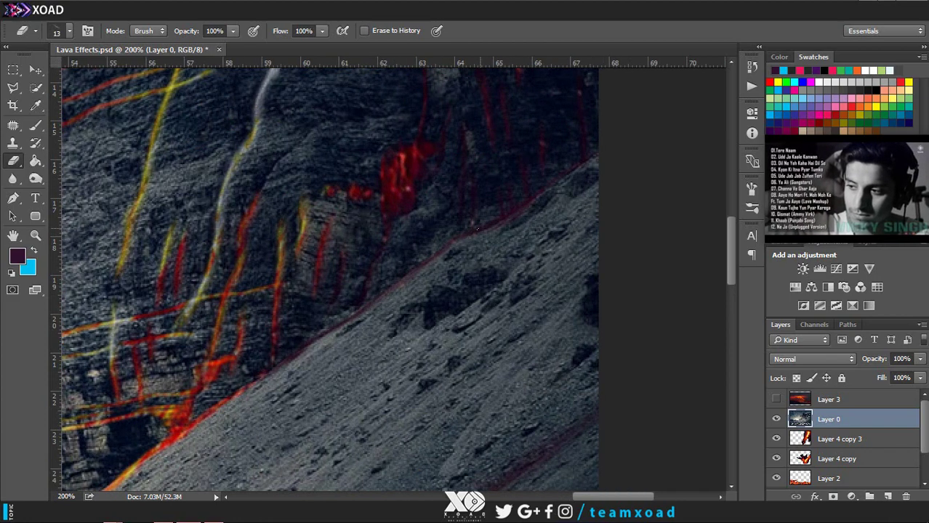
scroll(427, 263, "down", 2)
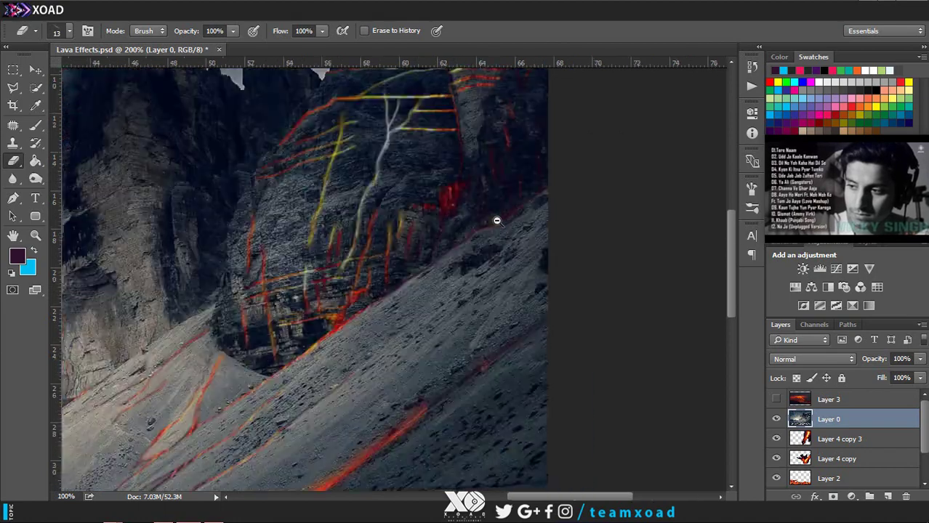
scroll(418, 318, "up", 2)
scroll(418, 317, "down", 5)
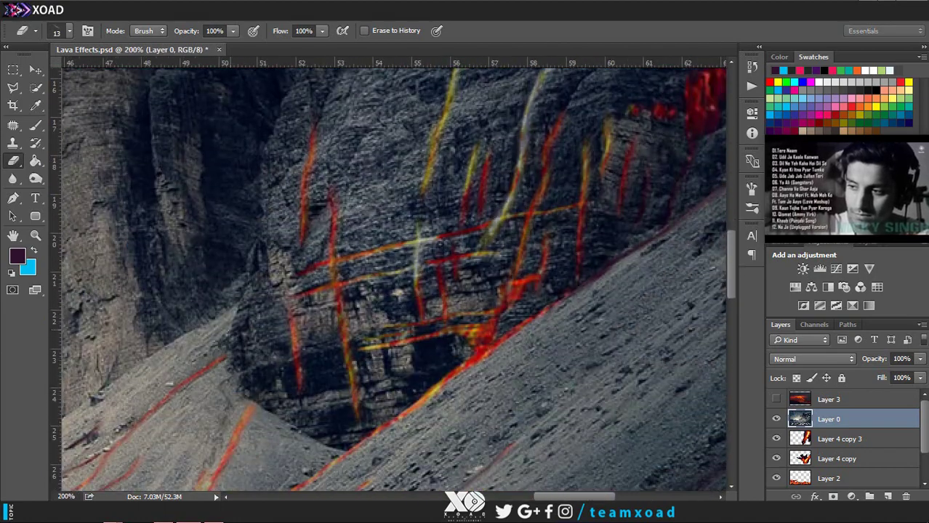
scroll(322, 384, "left", 4)
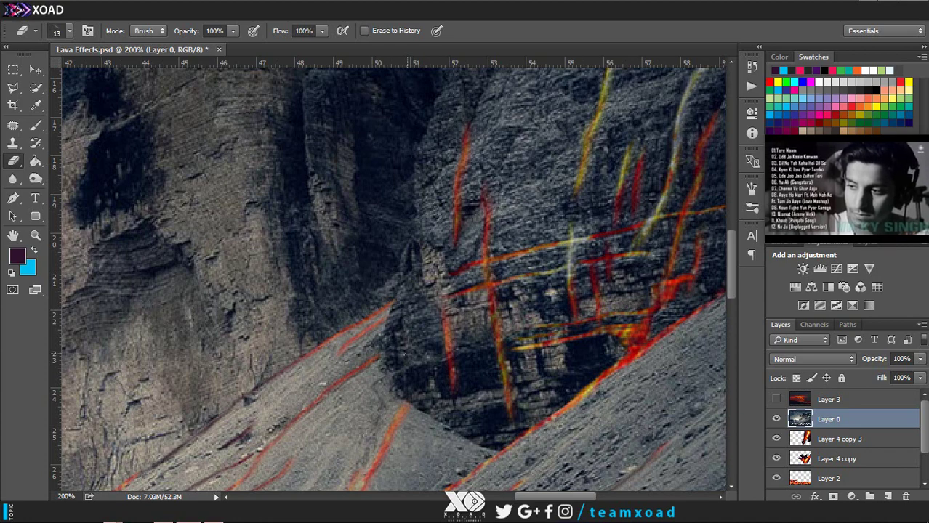
right_click(385, 182)
key("Return")
right_click(405, 207)
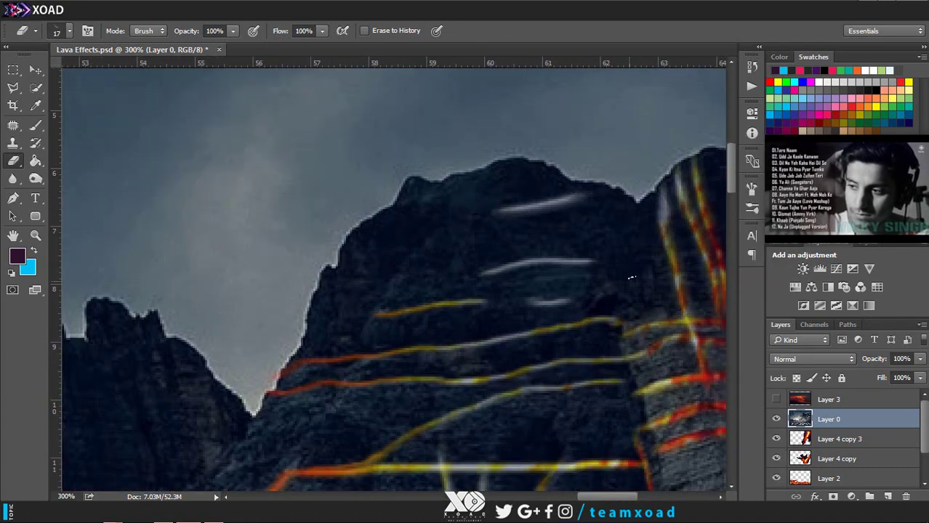
Step: Erase two thin lava veins across the cliff face on Layer 0
scroll(265, 272, "down", 5)
scroll(197, 322, "down", 3)
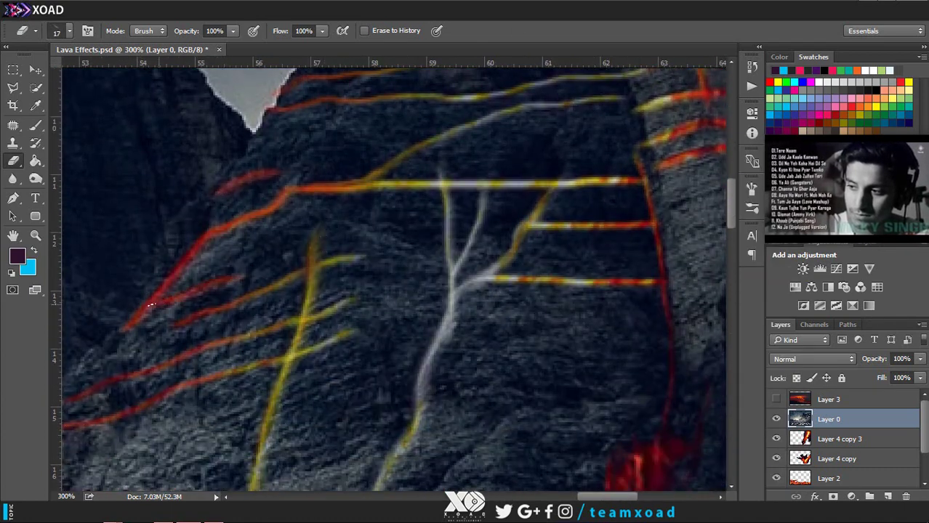
scroll(154, 304, "down", 4)
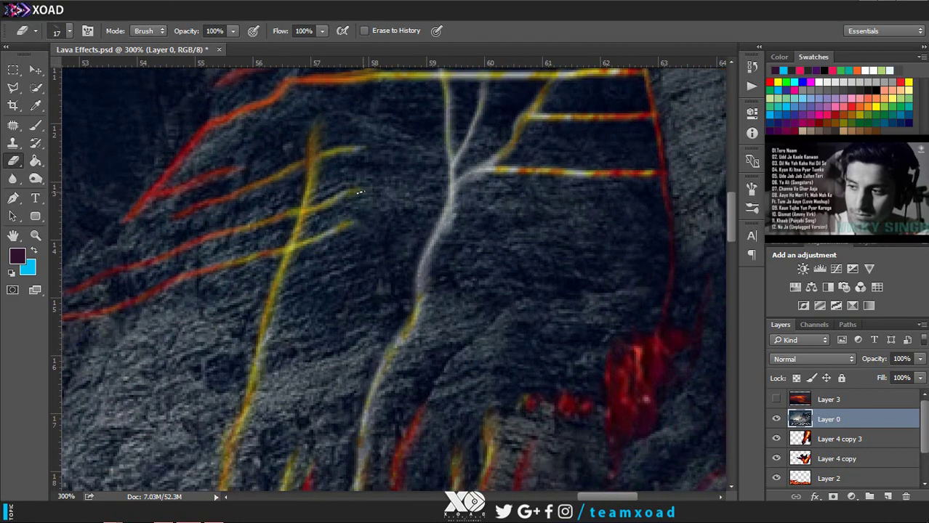
right_click(360, 340)
key("Escape")
left_click_drag(374, 336, 279, 362)
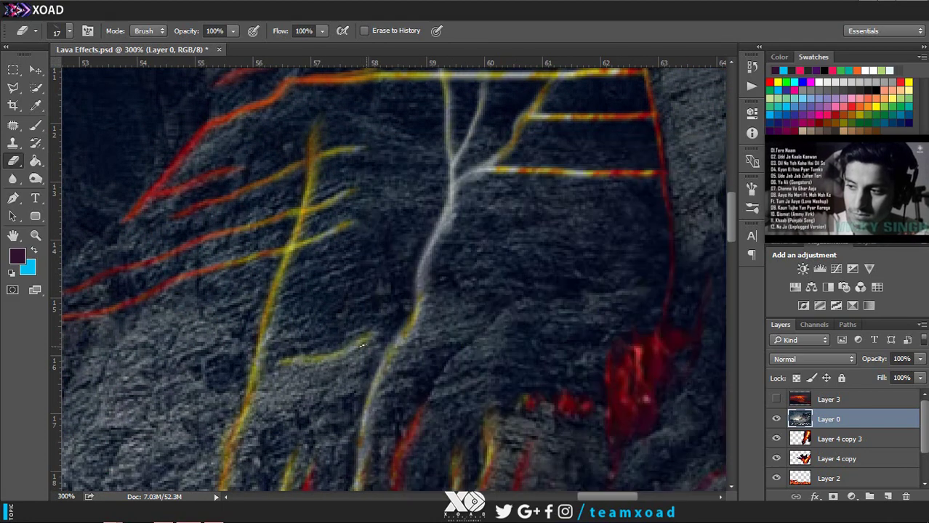
right_click(480, 324)
key("Escape")
right_click(476, 326)
key("Escape")
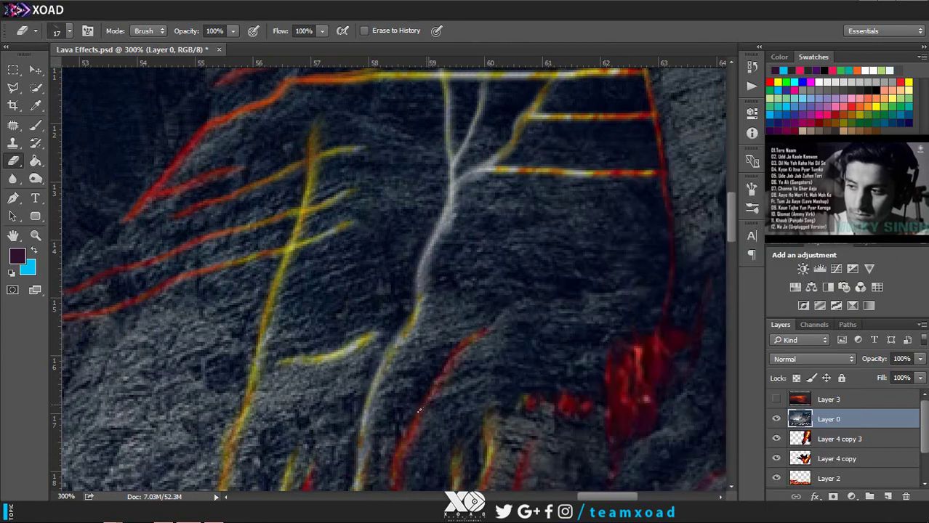
right_click(457, 348)
key("Escape")
left_click_drag(441, 361, 501, 309)
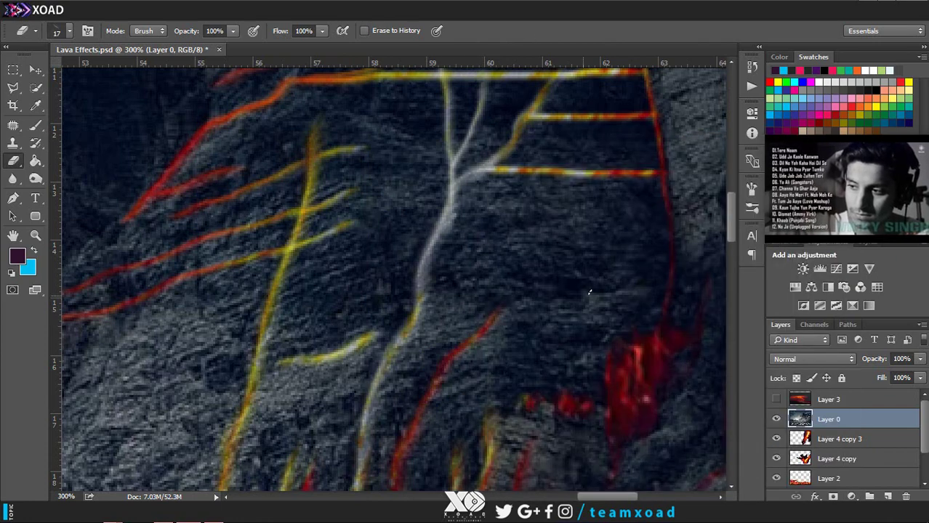
Step: Erase a short horizontal lava streak further right on the cliff
right_click(507, 221)
key("Escape")
right_click(533, 217)
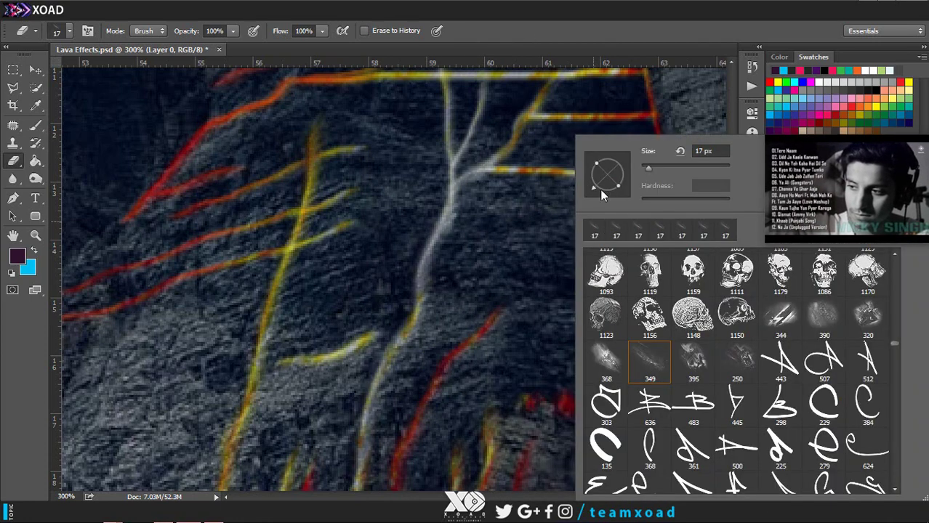
key("Escape")
left_click_drag(577, 292, 658, 284)
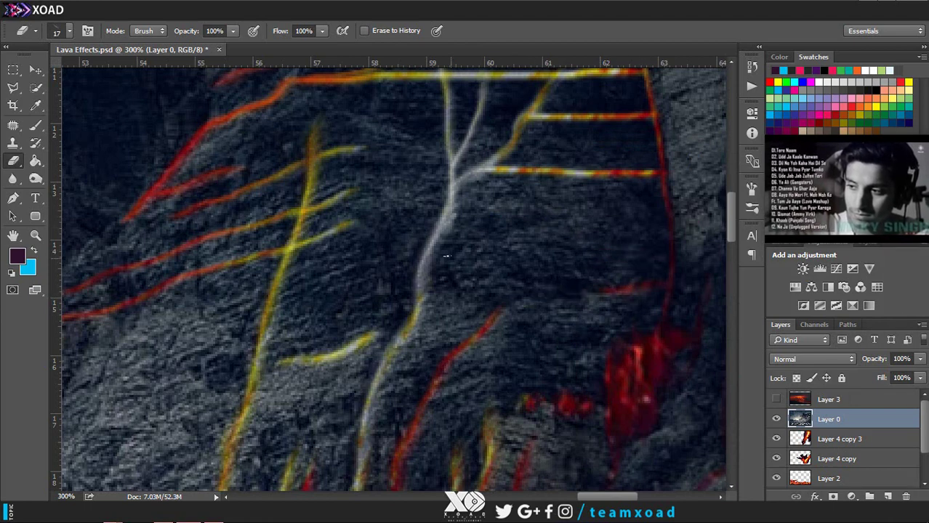
Step: Check the eraser brush options repeatedly while adjusting the view over the cliff
right_click(560, 138)
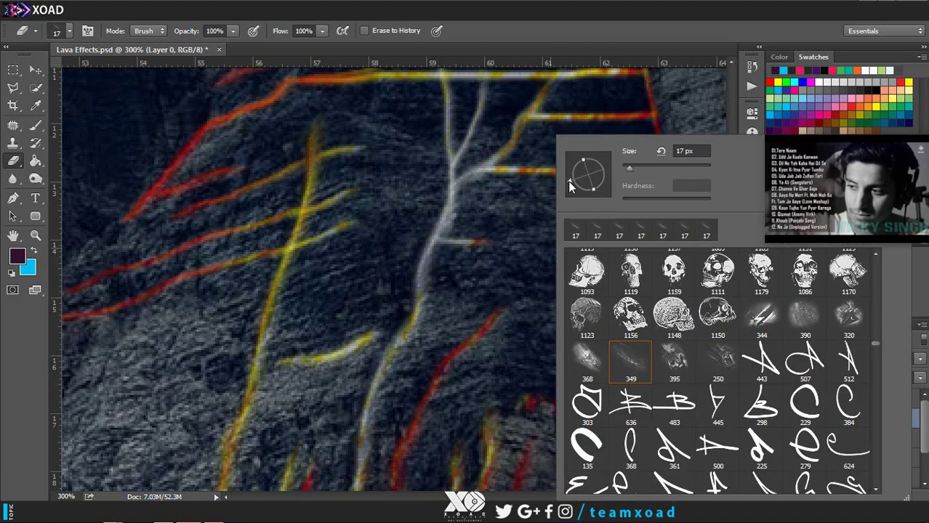
key("Escape")
scroll(561, 273, "down", 3)
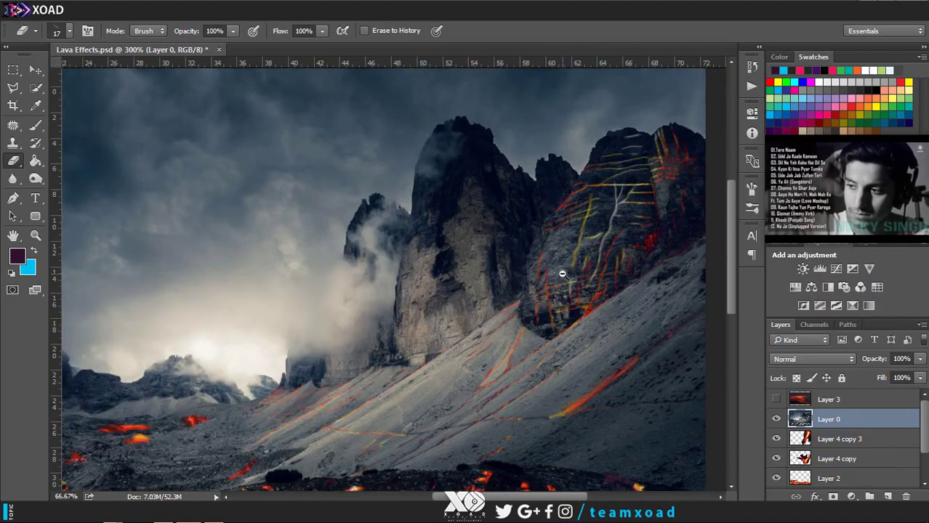
scroll(562, 273, "up", 1)
scroll(561, 261, "up", 1)
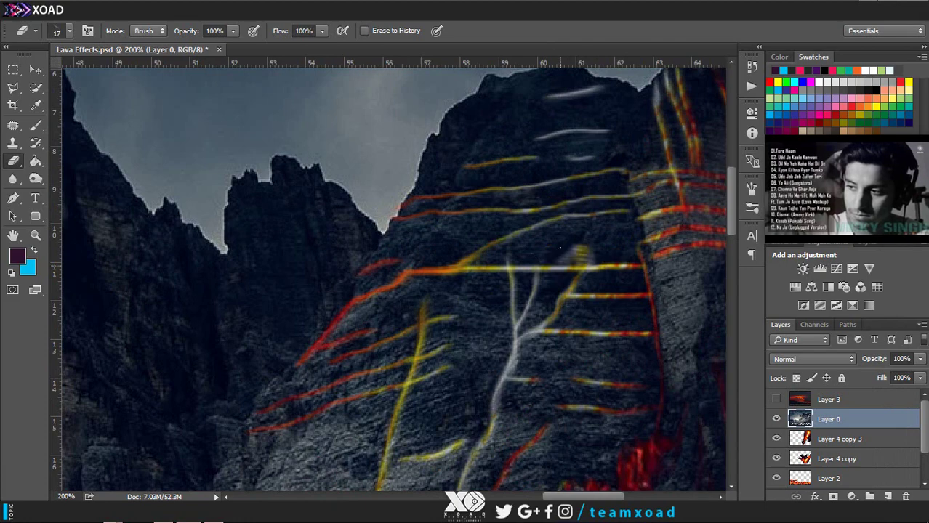
scroll(570, 249, "down", 3)
scroll(581, 321, "up", 2)
scroll(619, 153, "up", 2)
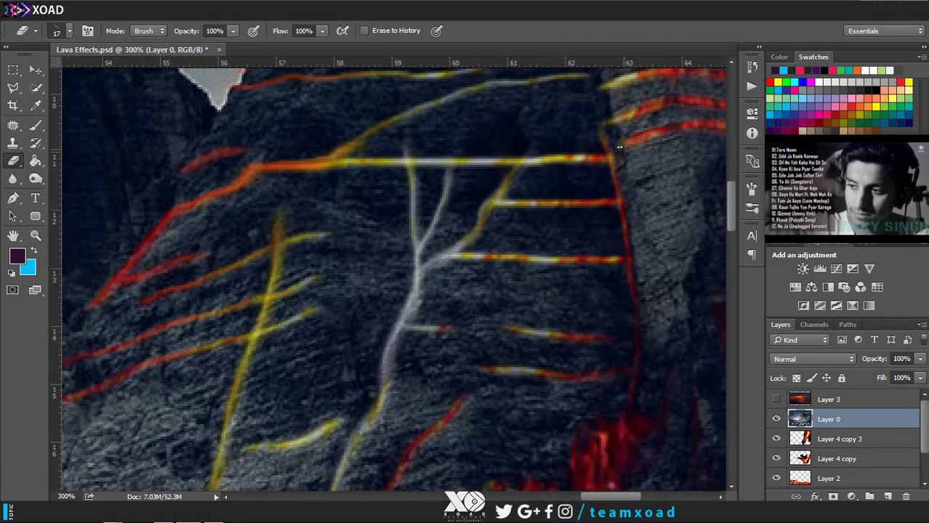
right_click(619, 148)
key("Escape")
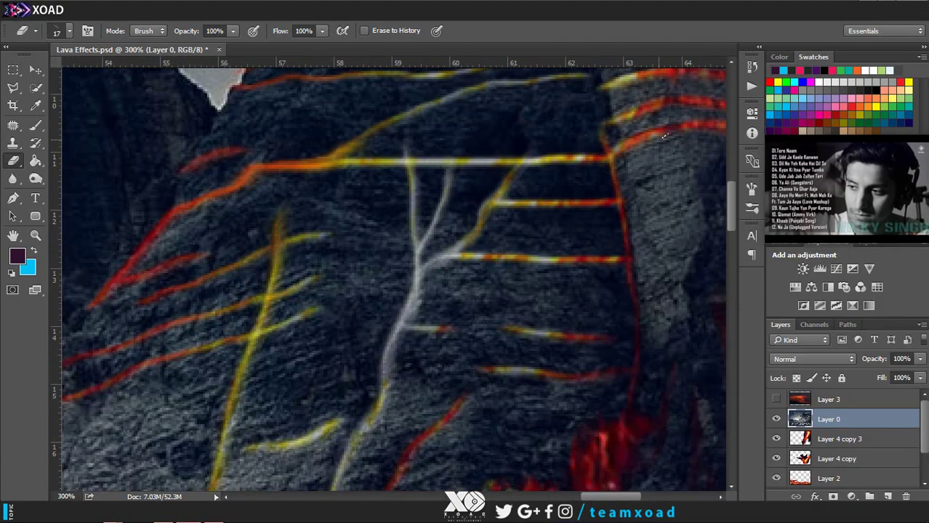
right_click(619, 142)
key("Escape")
right_click(625, 148)
key("Escape")
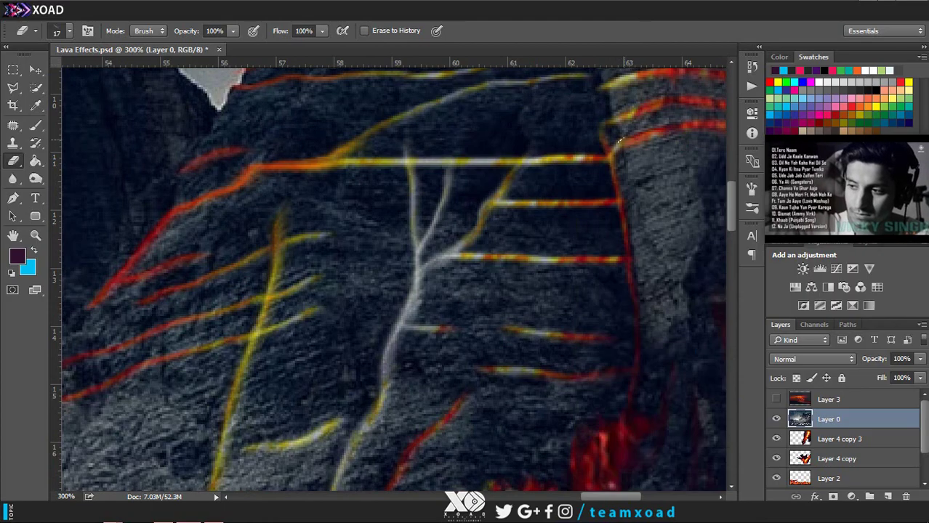
scroll(535, 114, "down", 7)
scroll(680, 274, "up", 1)
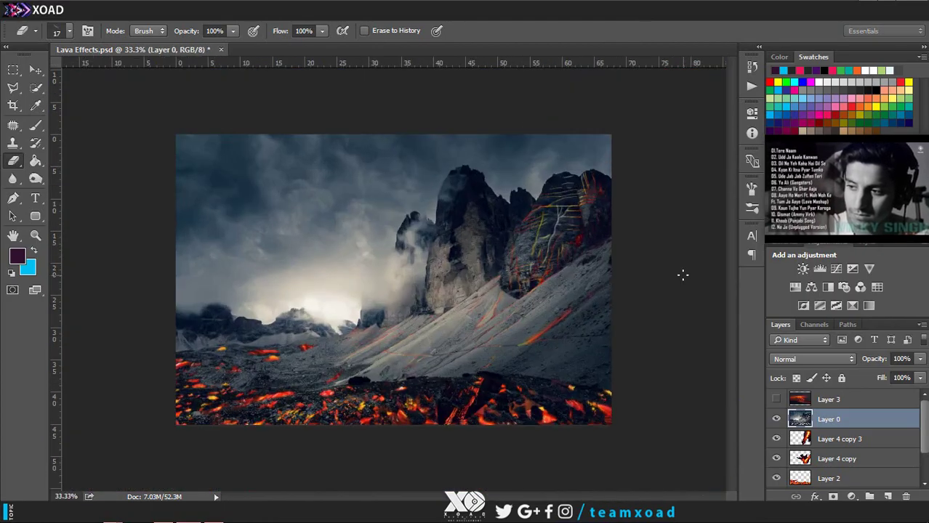
scroll(590, 211, "up", 2)
scroll(377, 324, "up", 2)
scroll(375, 323, "up", 1)
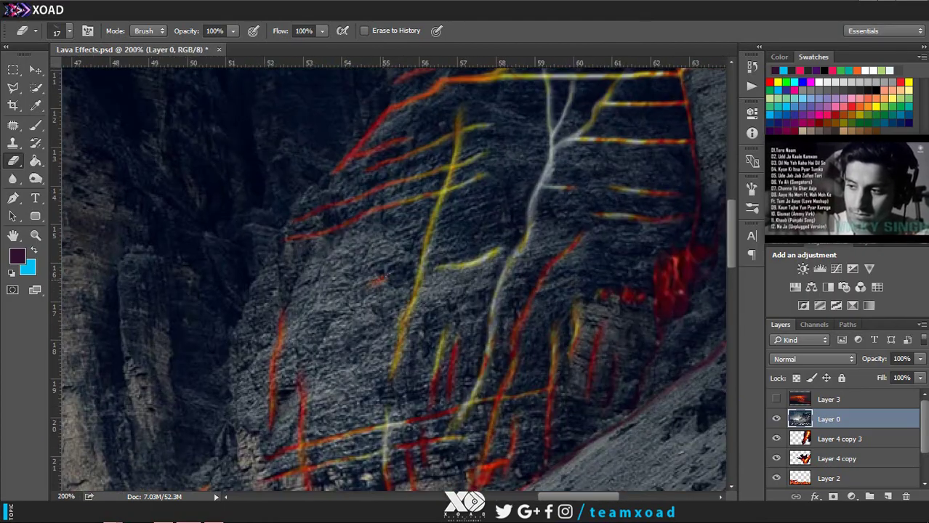
Step: Shrink the eraser brush to 13 px
right_click(392, 276)
left_click_drag(462, 152, 465, 153)
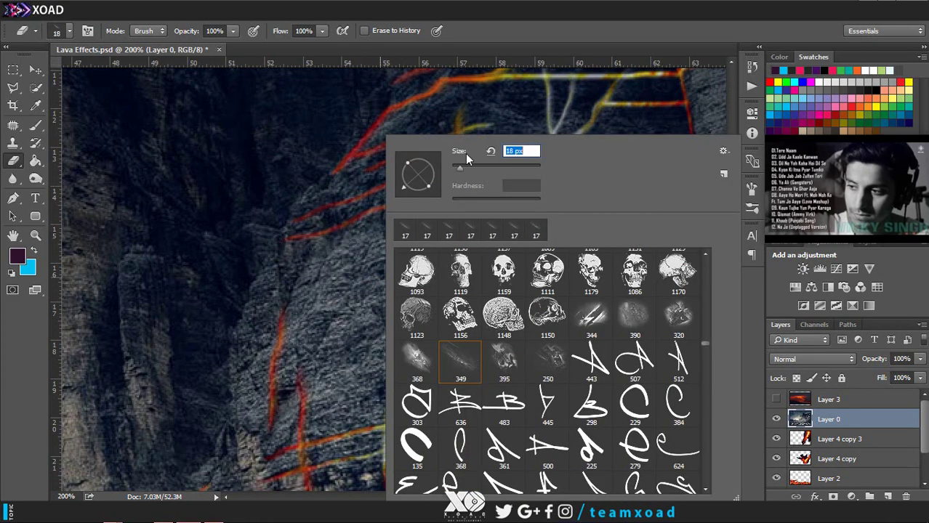
key("Return")
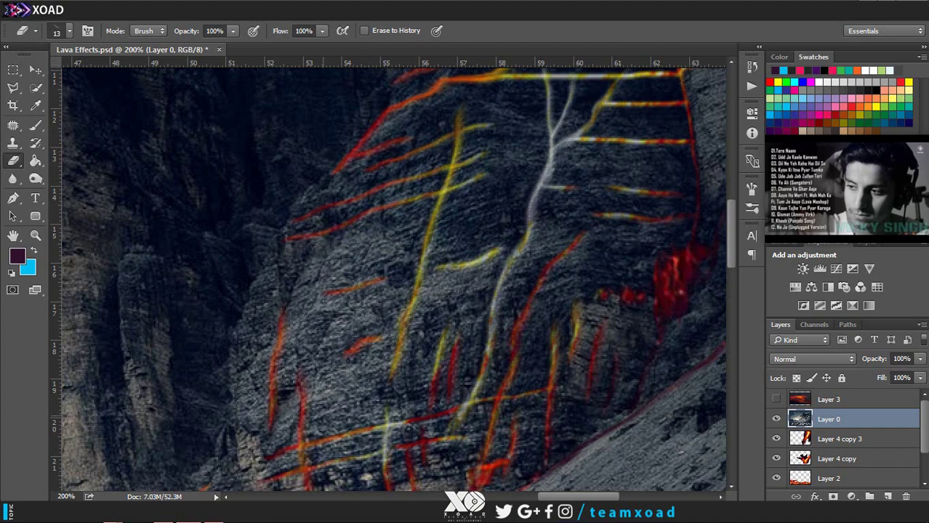
scroll(436, 346, "down", 2)
scroll(563, 247, "up", 1)
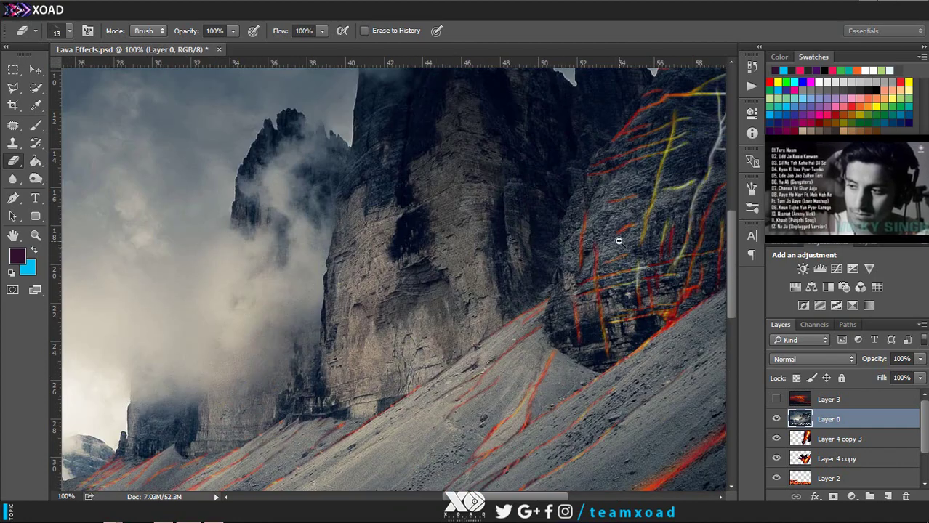
scroll(618, 241, "down", 3)
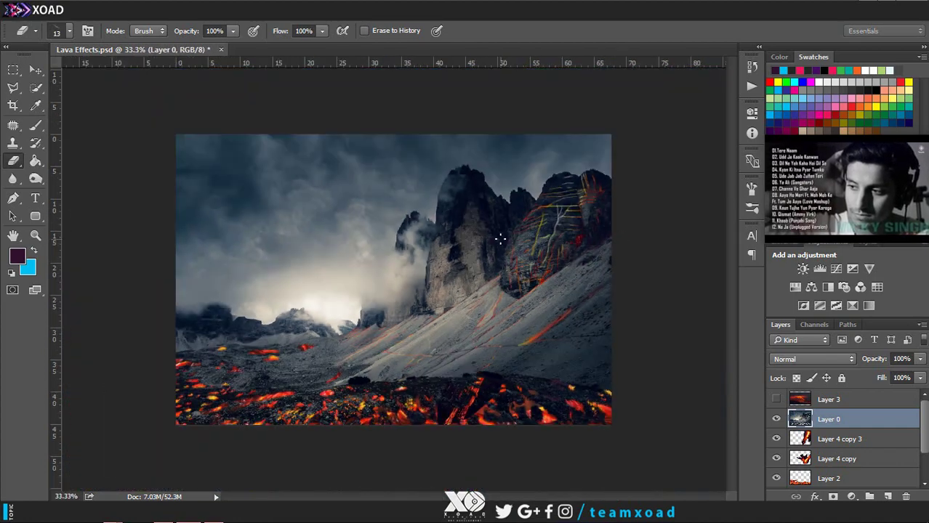
Step: Duplicate Layer 4 copy 3 as Layer 4 copy 4 and move it above Layer 0
right_click(826, 442)
left_click(772, 64)
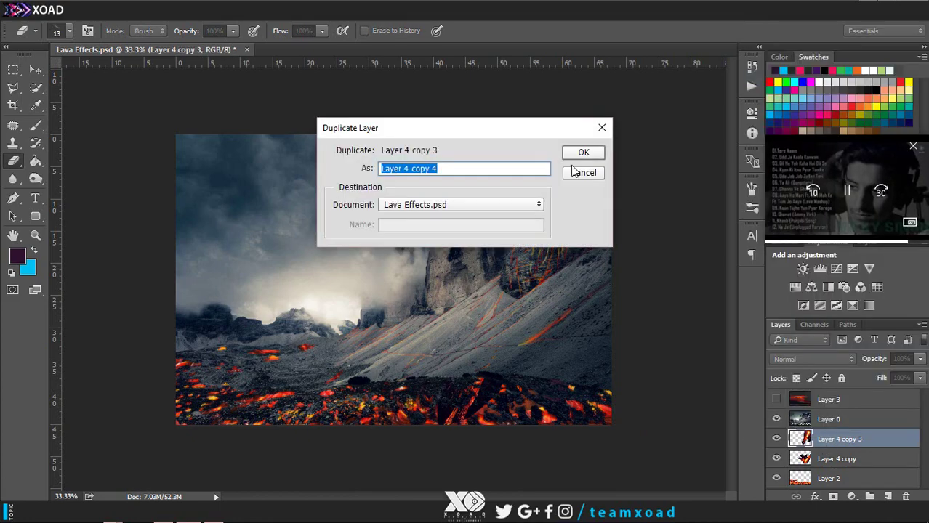
key("Return")
left_click(775, 420)
key("v")
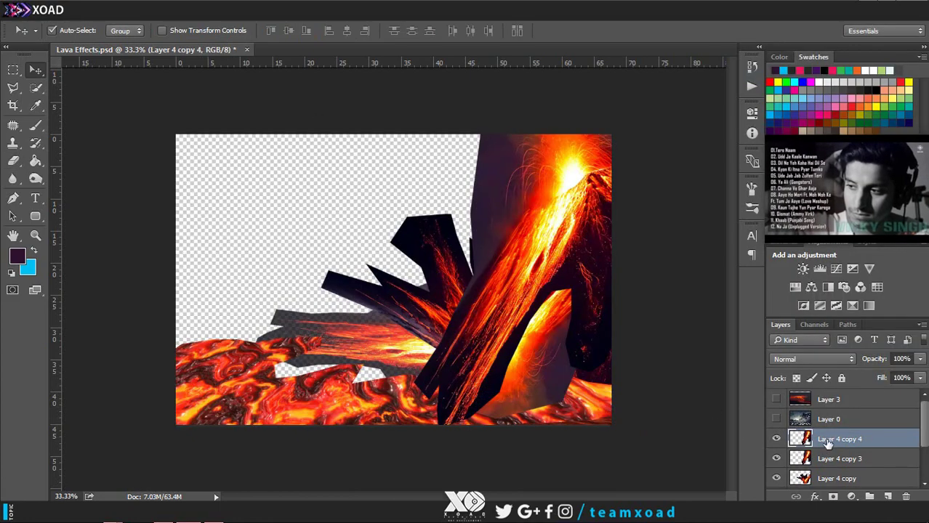
left_click_drag(835, 439, 830, 413)
left_click(776, 438)
Step: Set Layer 4 copy 4 to 25% opacity, reposition it over the cliffs, and move it below Layer 0
key("5")
key("5")
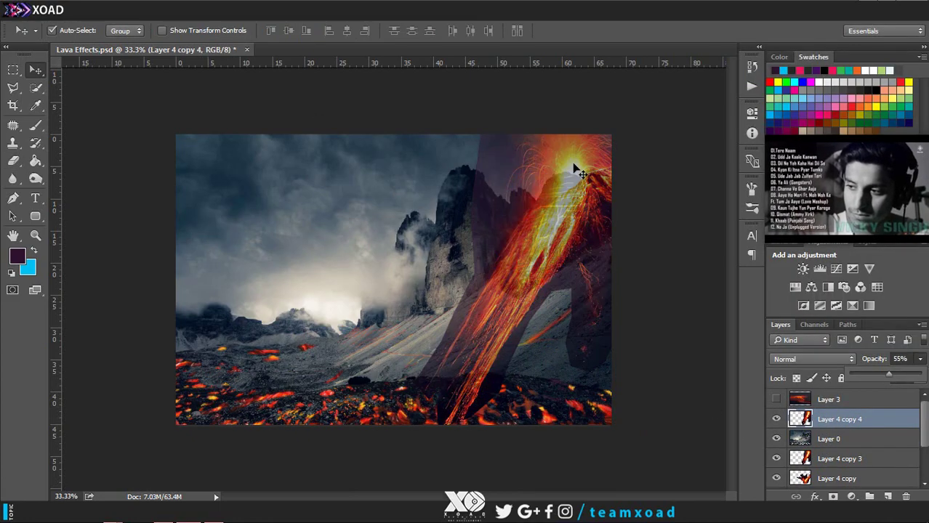
mouse_move(580, 146)
left_mouse_down()
mouse_move(303, 192)
mouse_move(471, 195)
mouse_move(489, 218)
left_mouse_up()
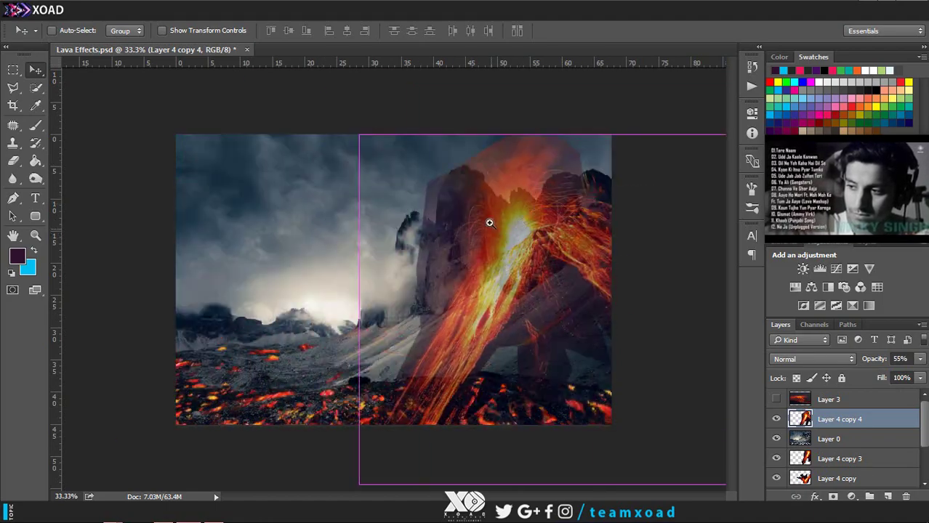
key("ctrl+plus")
left_click(920, 358)
left_click_drag(892, 376, 872, 383)
left_click_drag(527, 240, 493, 216)
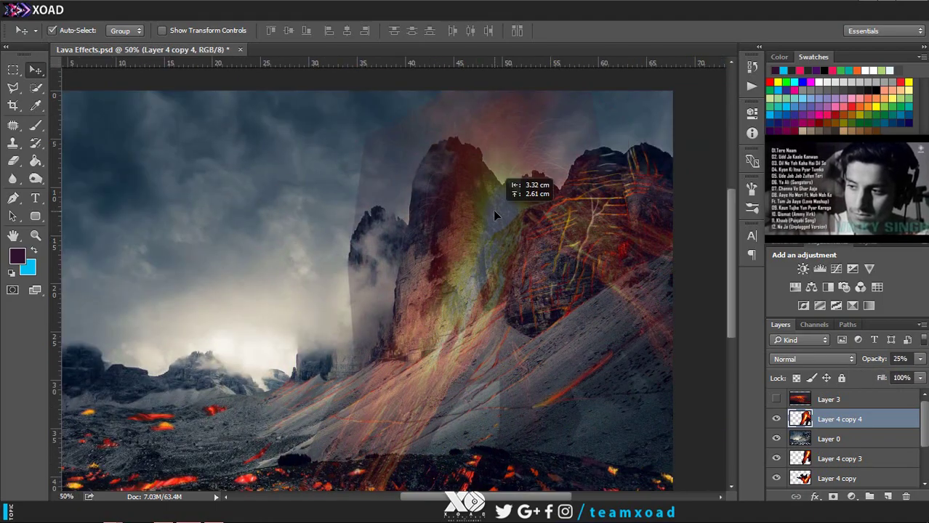
left_click_drag(835, 419, 799, 445)
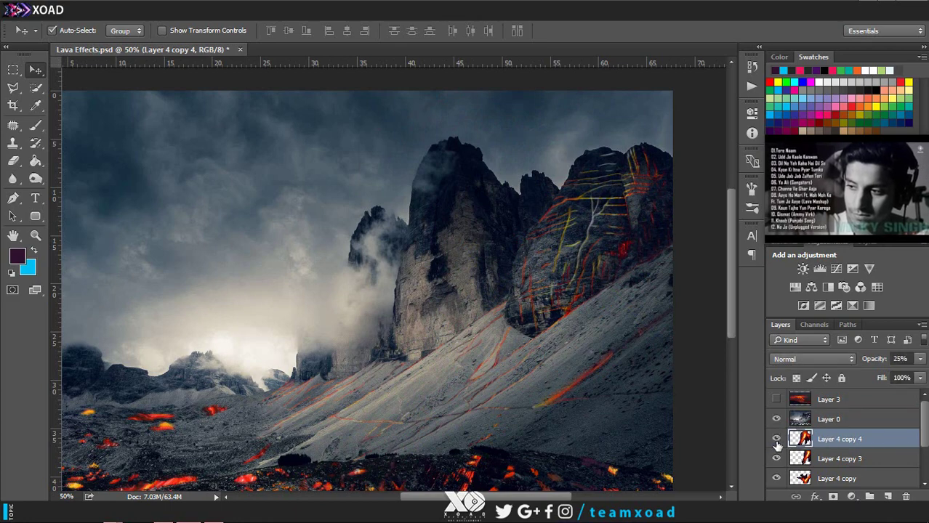
Step: Give the Eraser a plain round brush at 133 px, then enlarge it to 198 px
left_click(13, 160)
right_click(575, 289)
scroll(568, 334, "up", 10)
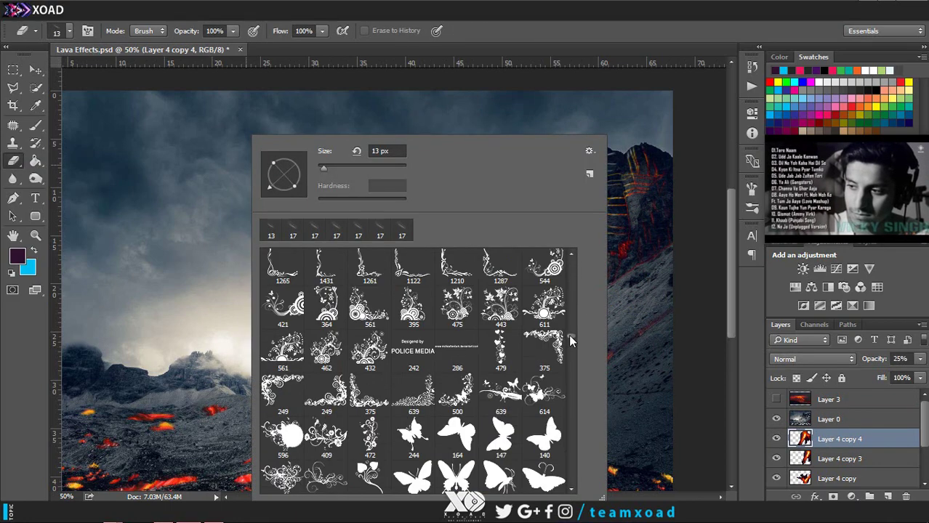
scroll(569, 335, "up", 10)
left_click(326, 269)
double_click(379, 151)
type("133")
key("Return")
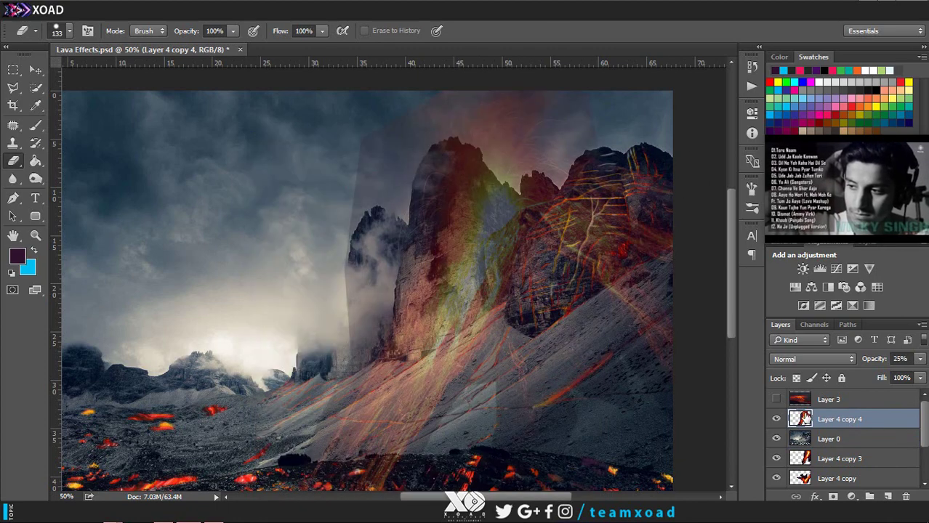
key("bracketright")
key("bracketright")
key("bracketright")
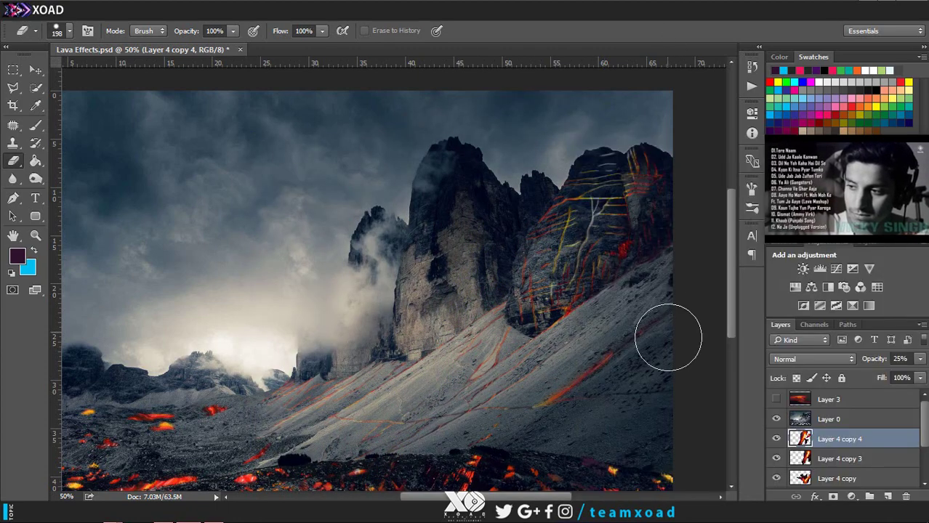
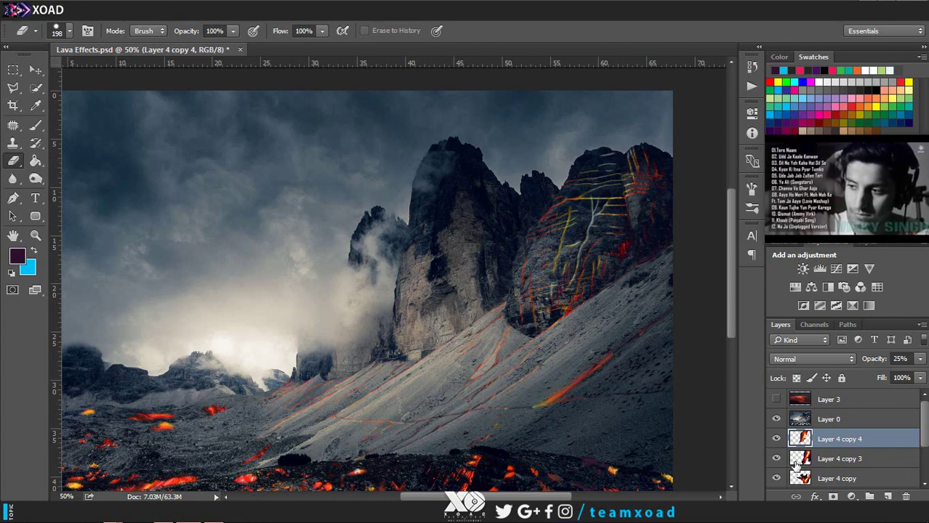
Step: Move the volcano lava layer above the mountain photo and erase its dark edges near the peaks
left_click_drag(822, 464, 835, 411)
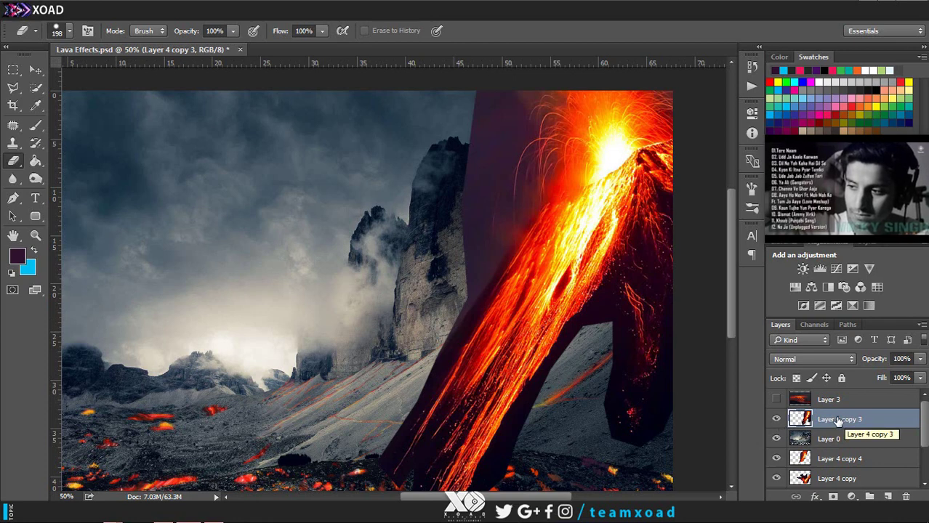
mouse_move(508, 472)
left_mouse_down()
mouse_move(407, 473)
mouse_move(465, 472)
left_mouse_up()
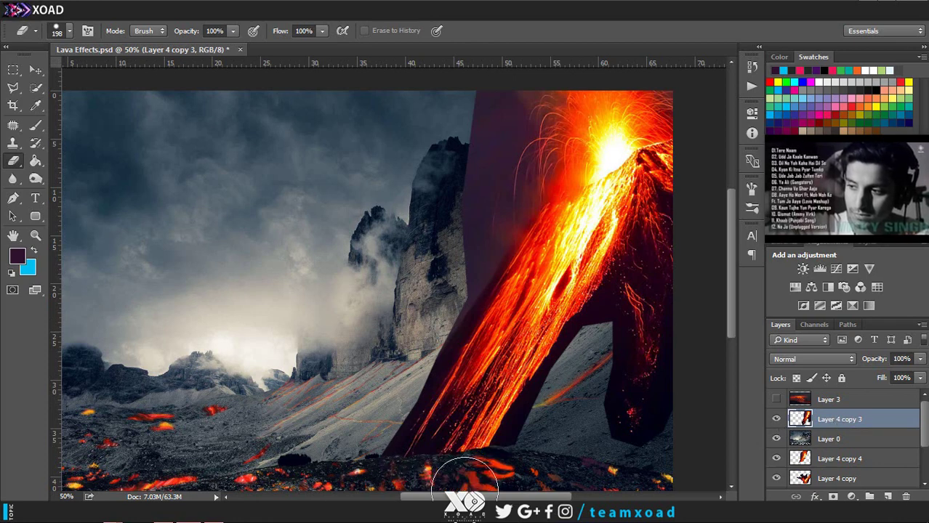
mouse_move(465, 108)
left_mouse_down()
mouse_move(473, 150)
mouse_move(537, 131)
left_mouse_up()
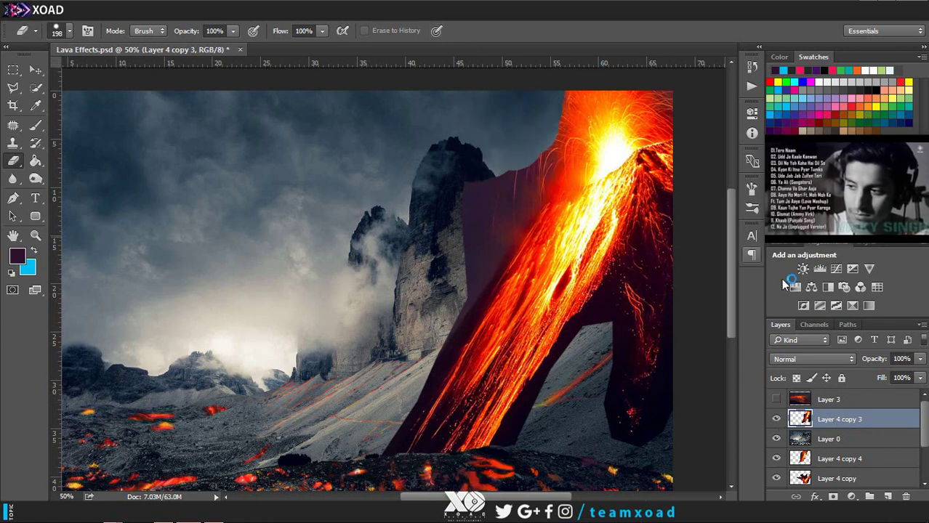
left_click_drag(874, 359, 829, 358)
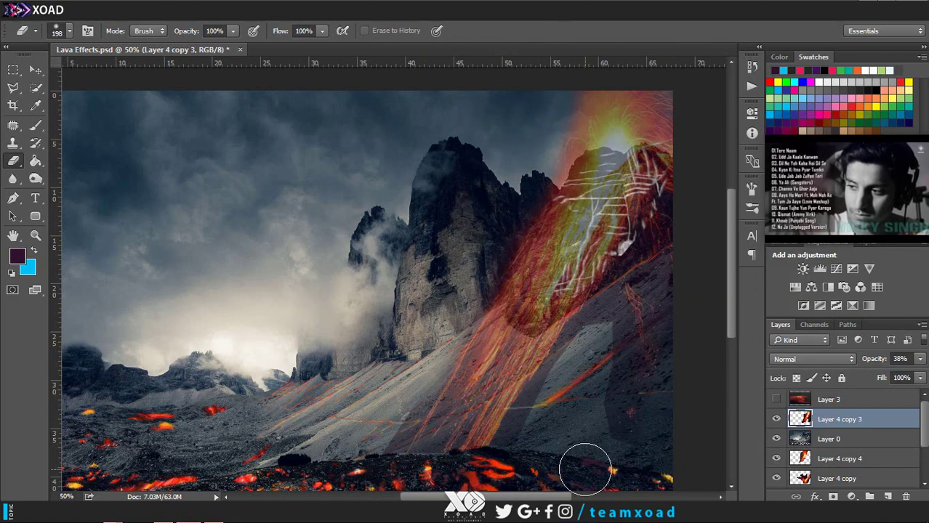
left_click_drag(625, 414, 627, 380)
key("ctrl+z")
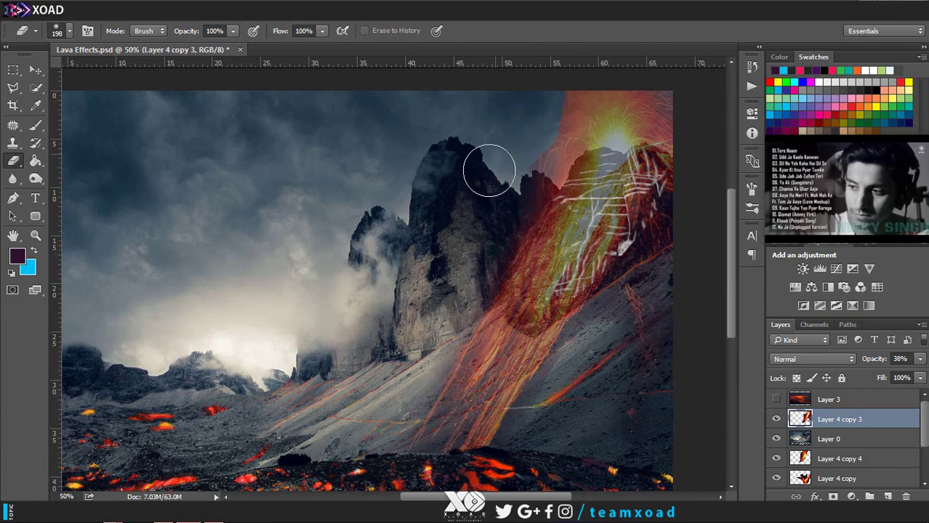
Step: Restore the layer order: volcano layer below the photo, Layer 4 copy 4 above Layer 4 copy 3
scroll(640, 101, "up", 3)
mouse_move(839, 419)
left_mouse_down()
mouse_move(839, 465)
mouse_move(835, 439)
left_mouse_up()
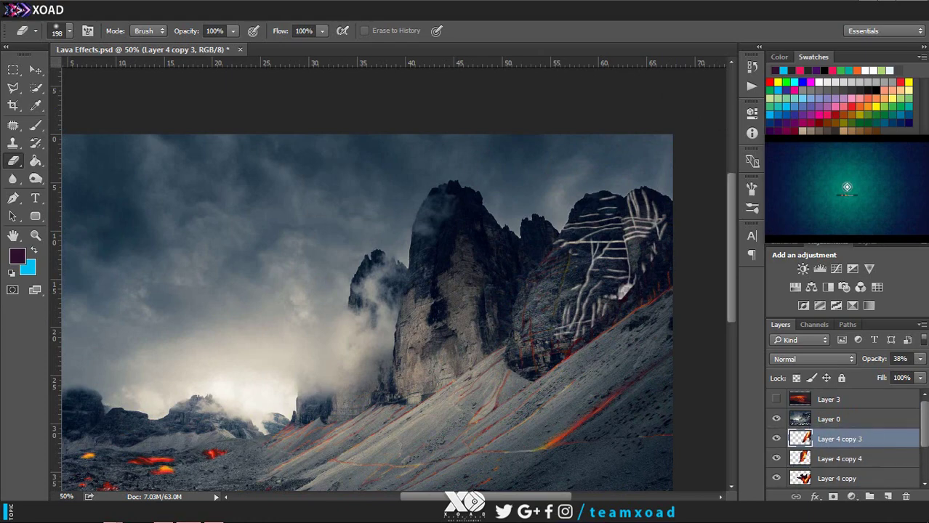
left_click_drag(919, 358, 926, 374)
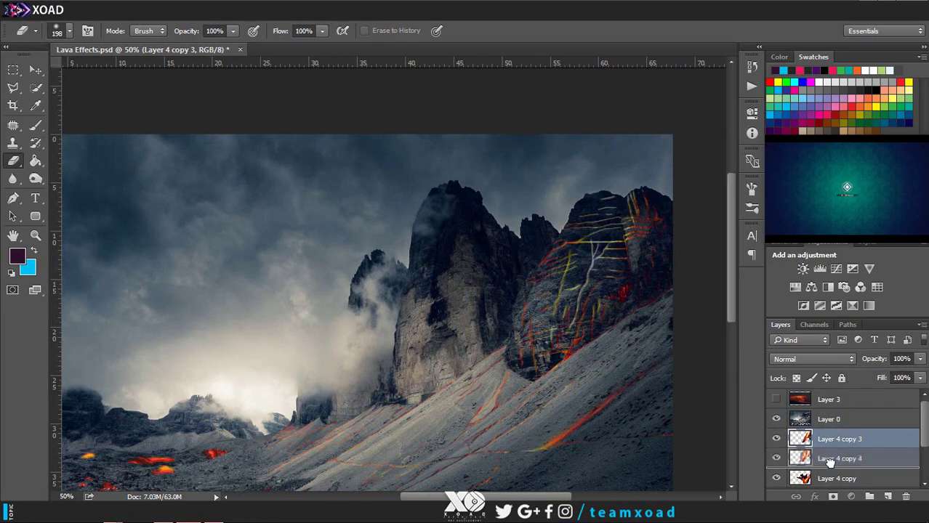
left_click_drag(839, 458, 839, 419)
left_click_drag(839, 420, 839, 439)
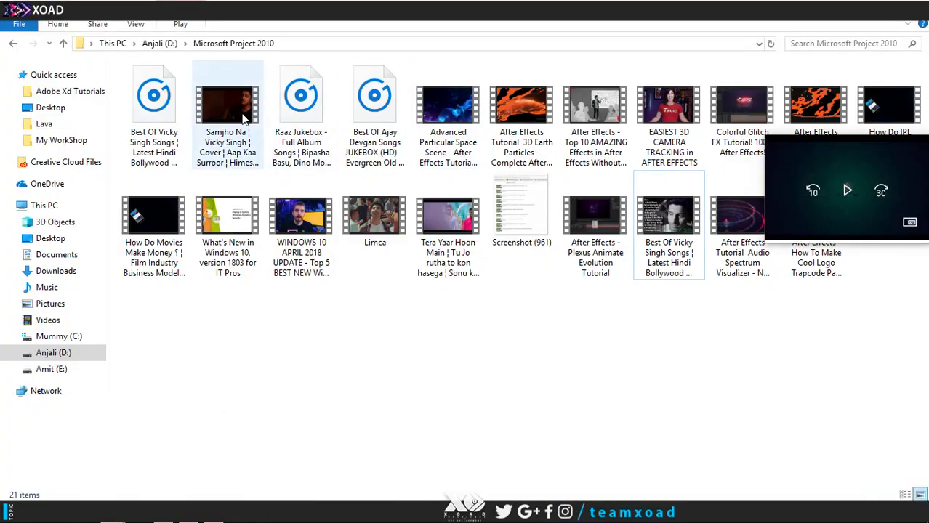
Step: Close the video preview, clear the file selection, and pick the large 786 brush
left_click(227, 116)
left_click(266, 386)
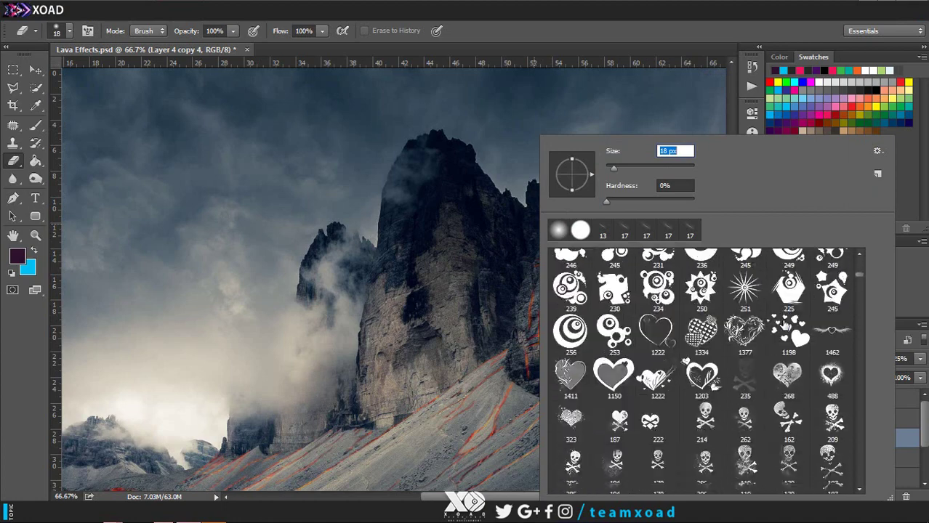
scroll(698, 370, "down", 5)
scroll(697, 370, "down", 5)
left_click(830, 389)
key("Return")
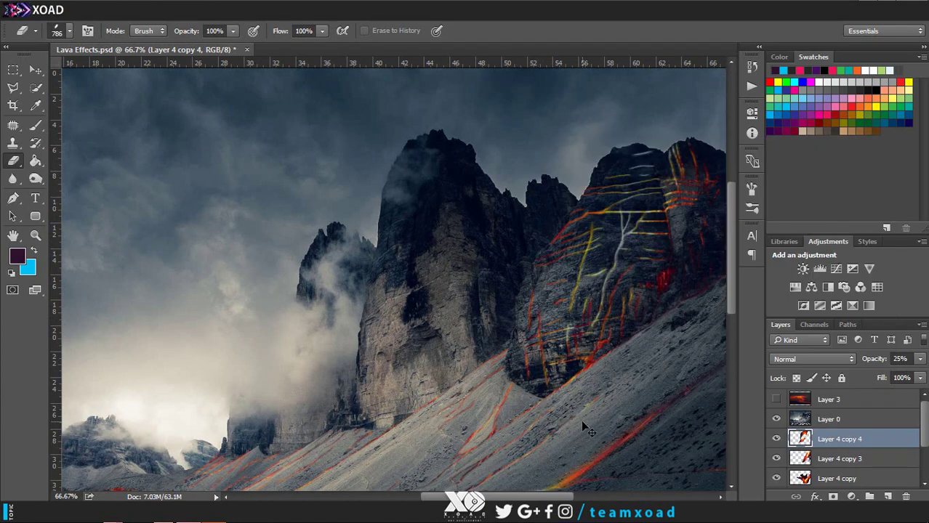
Step: Make Layer 0 the active layer for erasing
left_click(829, 420)
right_click(506, 180)
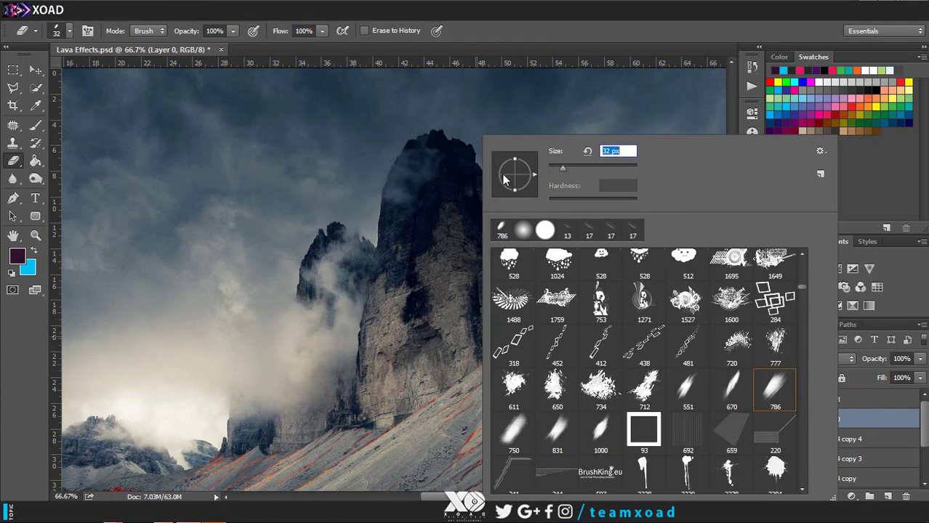
key("Return")
left_click(839, 439)
left_click(825, 419)
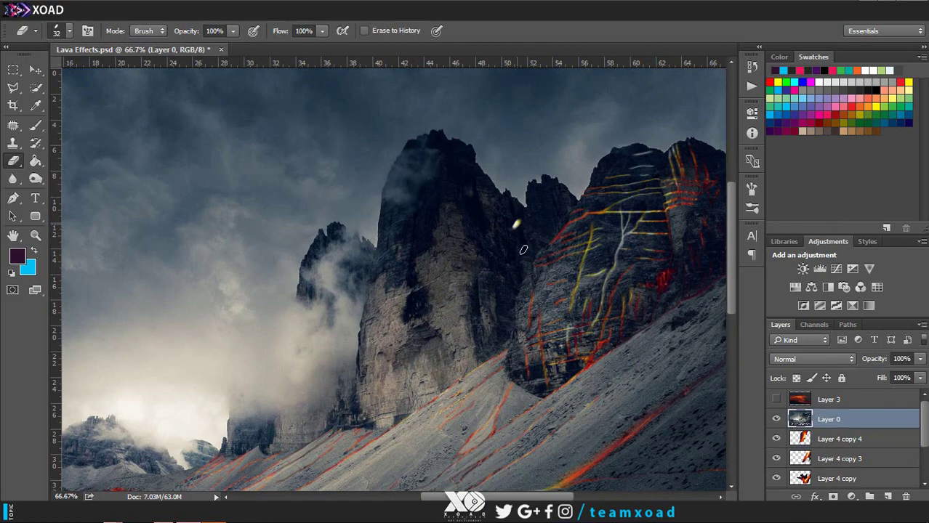
Step: Choose the 1250 splatter brush from the brush presets
right_click(522, 250)
scroll(683, 364, "down", 3)
scroll(683, 363, "down", 3)
scroll(683, 363, "down", 3)
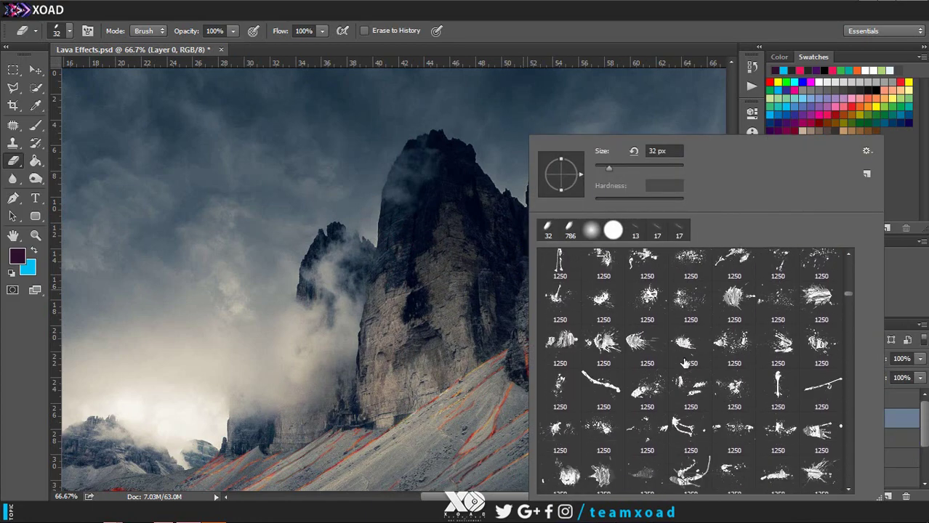
scroll(683, 364, "up", 2)
left_click(821, 386)
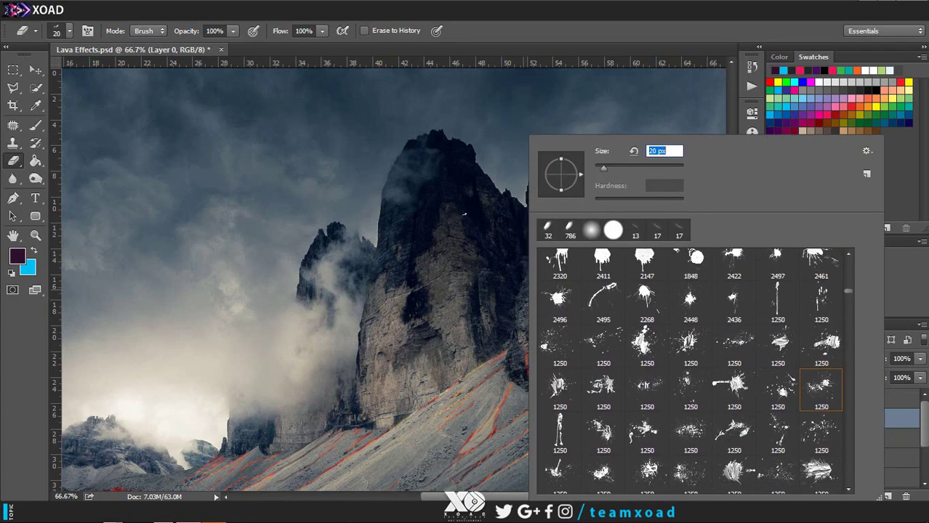
key("Return")
Step: Zoom in on the mountain peak tops
key("ctrl+plus")
key("ctrl+plus")
right_click(584, 194)
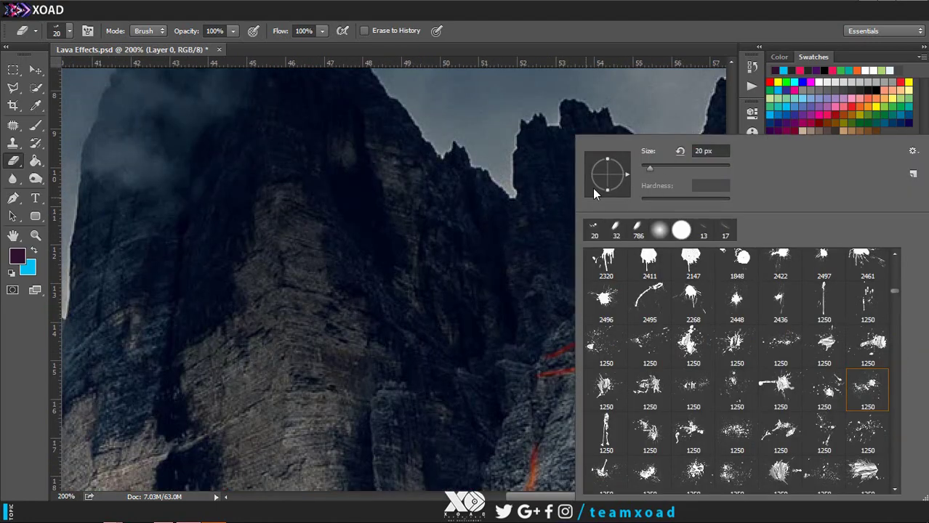
left_click(553, 194)
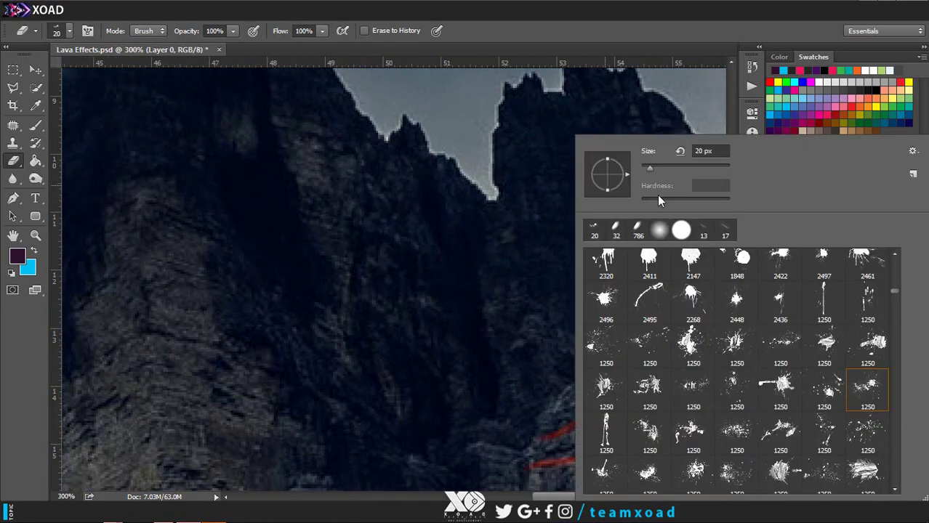
key("Return")
right_click(545, 131)
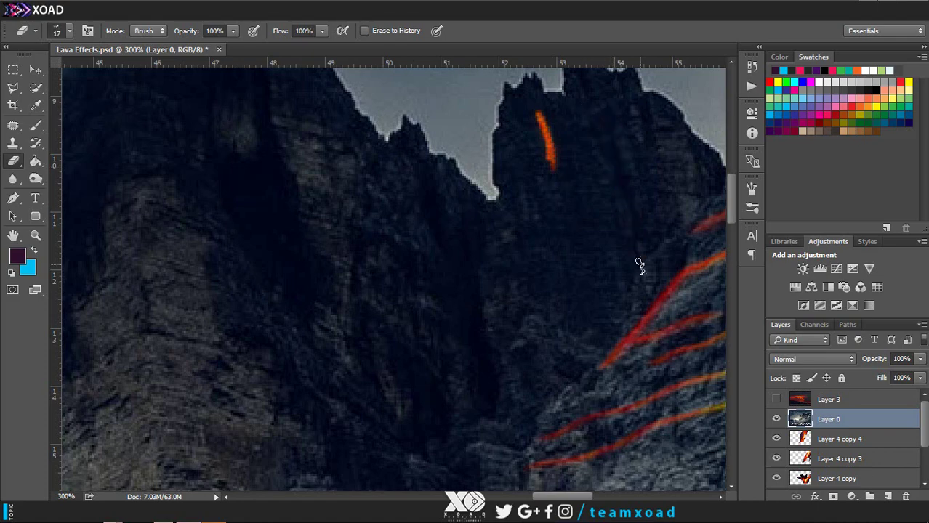
Step: Reveal five orange lava streaks running down the peak
left_click_drag(607, 110, 632, 240)
left_click_drag(639, 89, 654, 160)
left_click_drag(690, 139, 710, 212)
left_click_drag(522, 177, 541, 250)
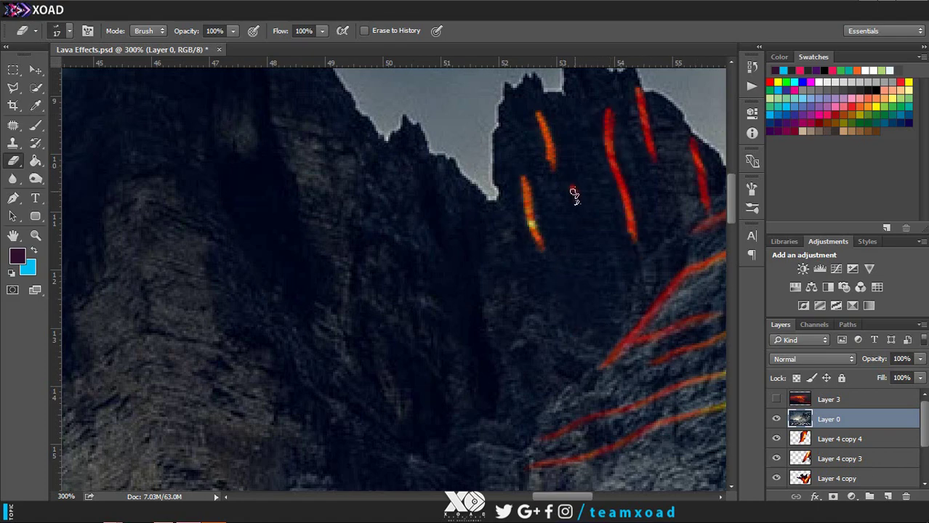
left_click_drag(572, 192, 564, 331)
scroll(564, 331, "down", 5)
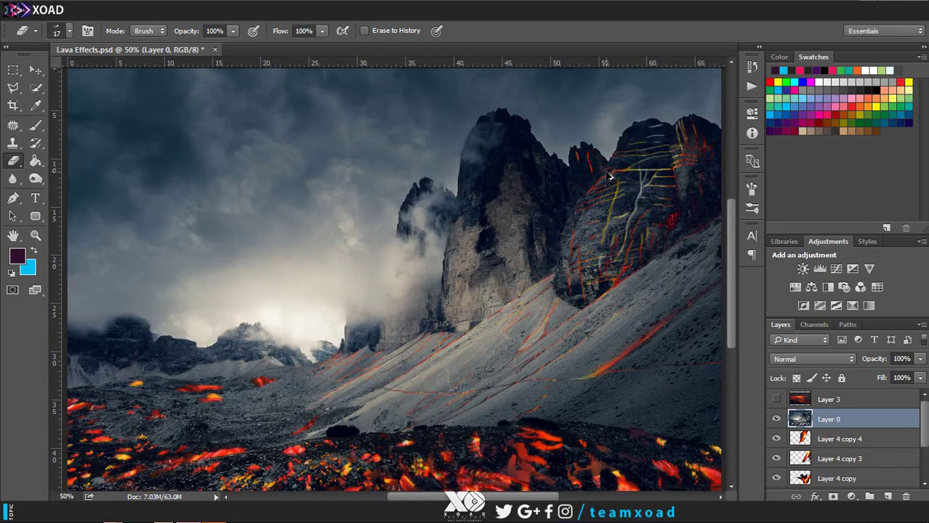
scroll(605, 169, "up", 5)
Step: Choose the 133 px skull brush from the brush presets
right_click(573, 149)
scroll(823, 325, "down", 1)
scroll(823, 325, "down", 2)
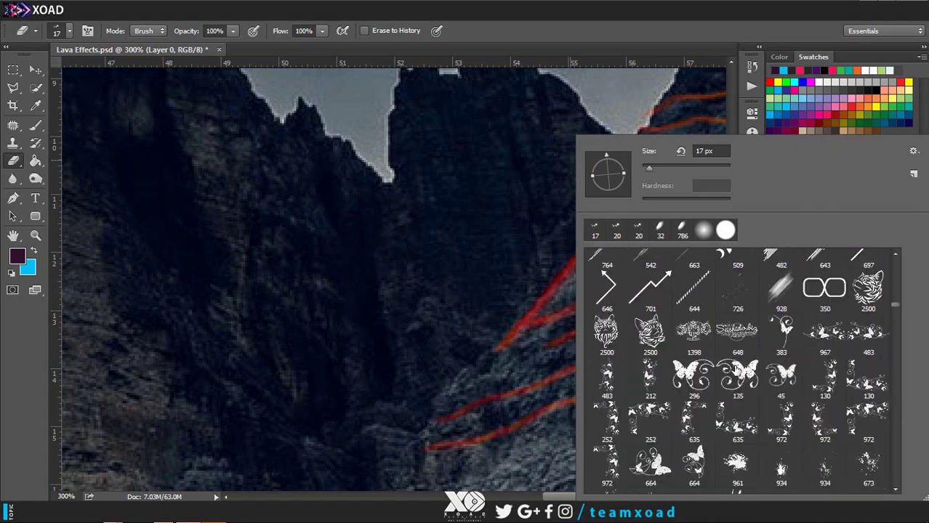
scroll(814, 335, "down", 2)
scroll(804, 343, "down", 2)
scroll(795, 352, "down", 2)
scroll(795, 352, "down", 3)
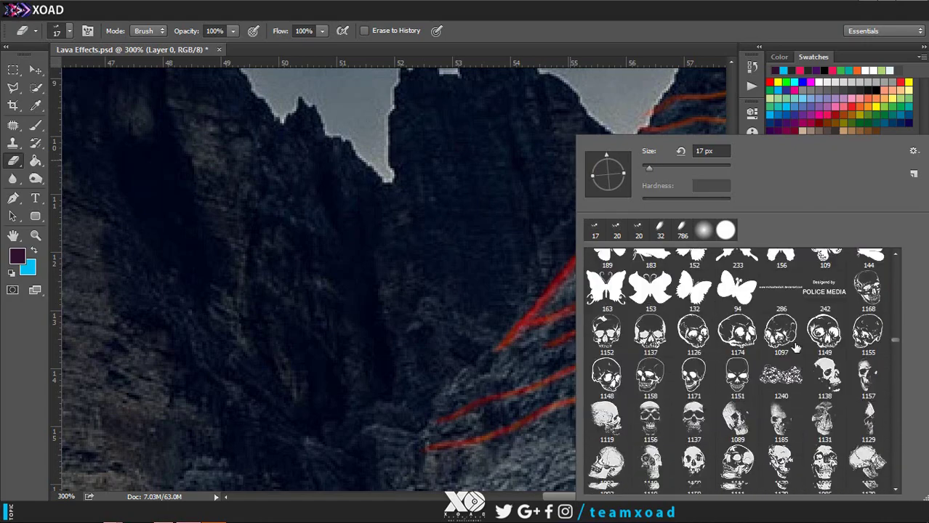
scroll(794, 353, "up", 1)
left_click(607, 429)
left_click(490, 234)
Step: Dab a small orange lava mark on the rocks
scroll(519, 276, "down", 2)
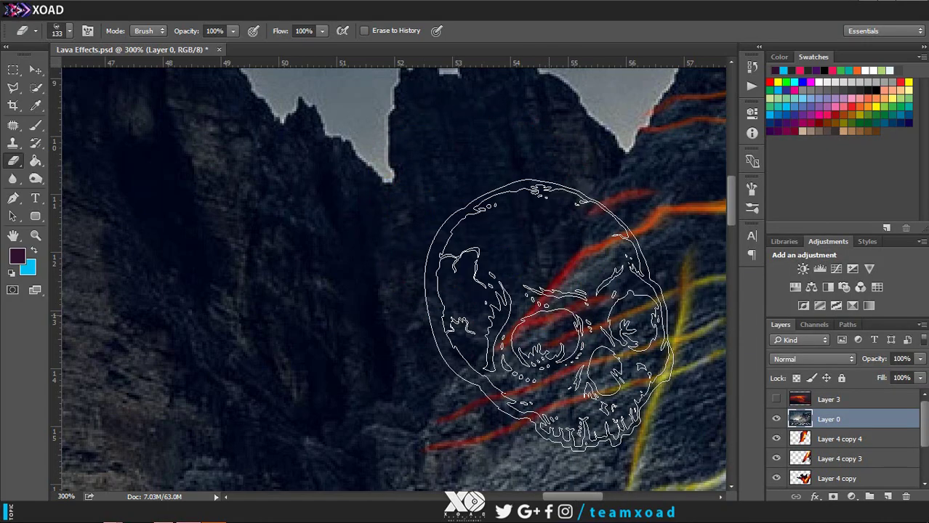
scroll(529, 331, "down", 2)
scroll(466, 290, "down", 2)
right_click(486, 271)
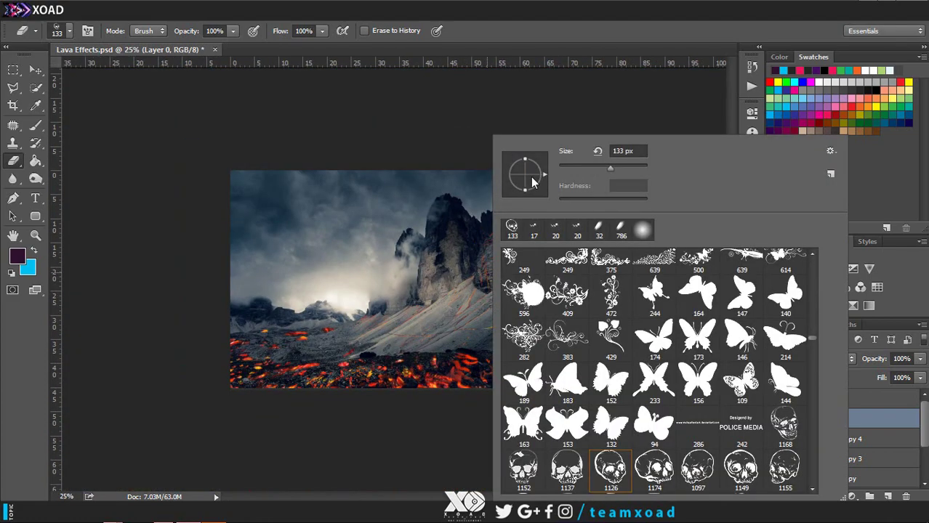
left_click(449, 245)
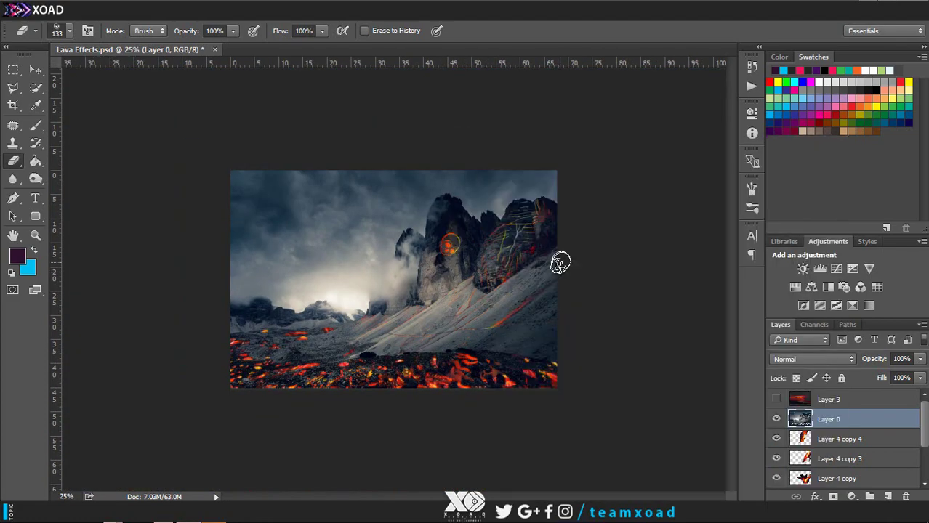
Step: Choose the wispy 368 brush
right_click(536, 298)
scroll(654, 349, "down", 2)
scroll(654, 356, "down", 3)
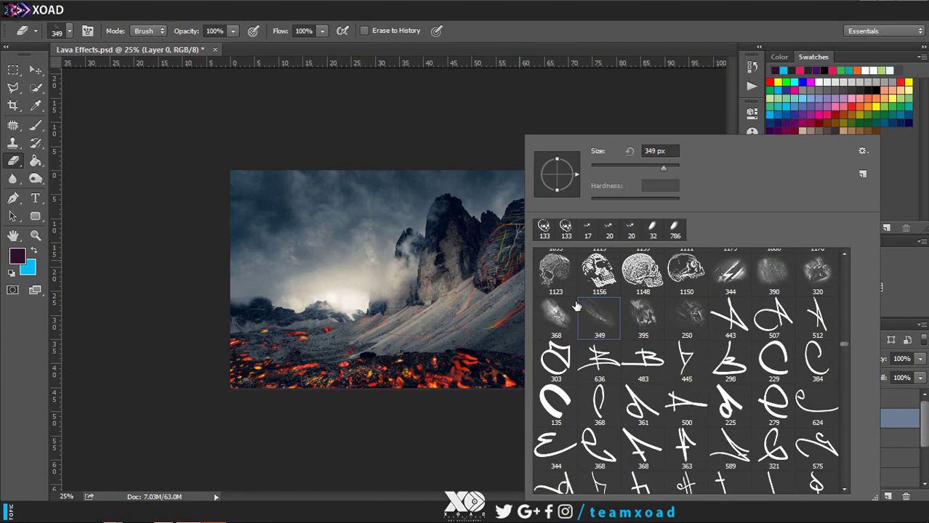
double_click(655, 358)
Step: Reopen the brush presets, then play and close the Limca video
right_click(508, 334)
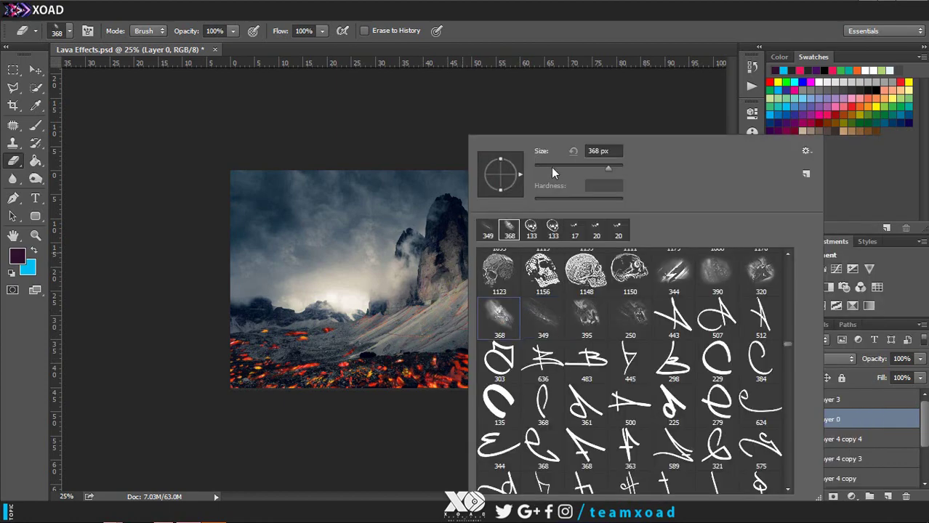
scroll(498, 218, "up", 2)
scroll(476, 254, "up", 4)
right_click(476, 254)
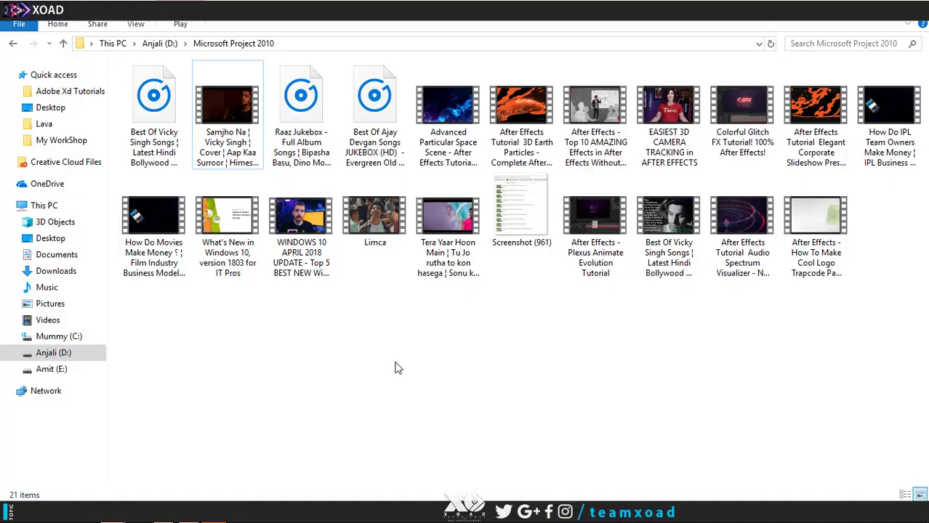
double_click(394, 367)
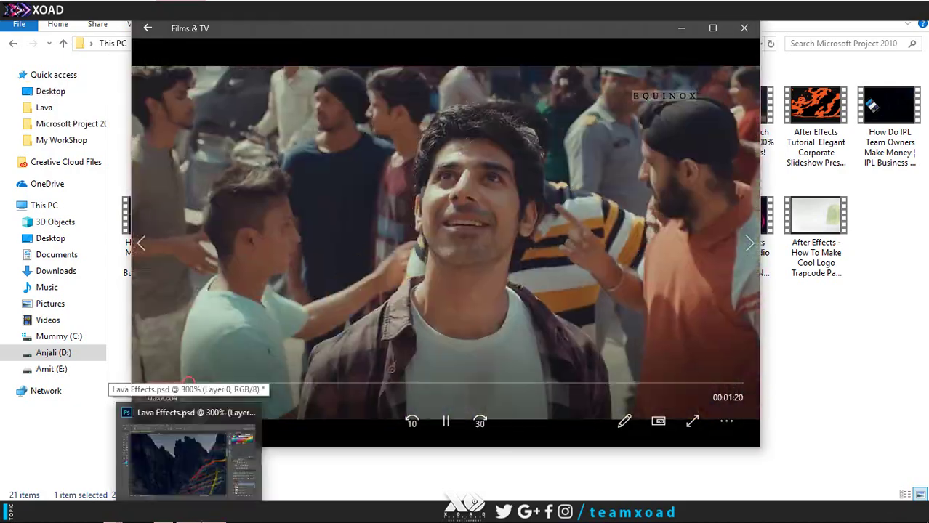
left_click(832, 328)
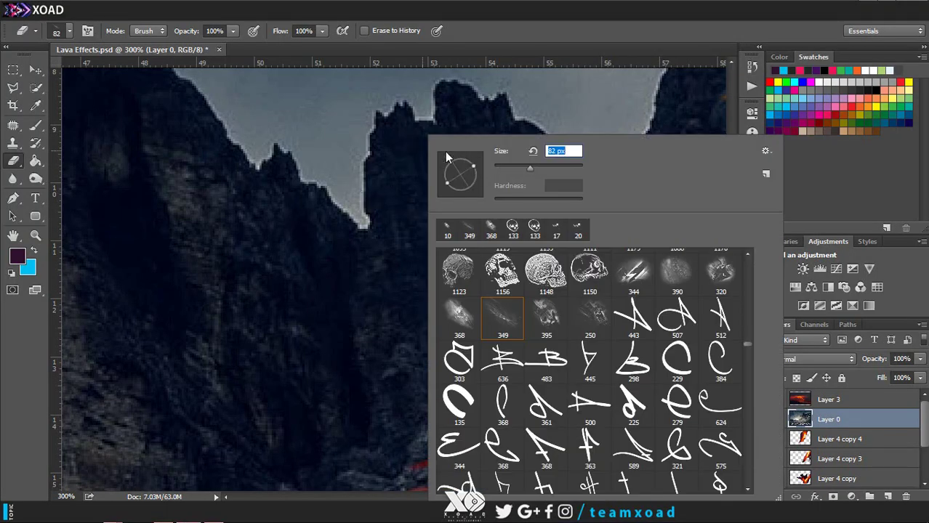
Step: Set the eraser to 15 px and reveal three thin lava streaks on the central peak
type("15")
key("Return")
left_click_drag(410, 138, 425, 193)
left_click_drag(482, 140, 501, 265)
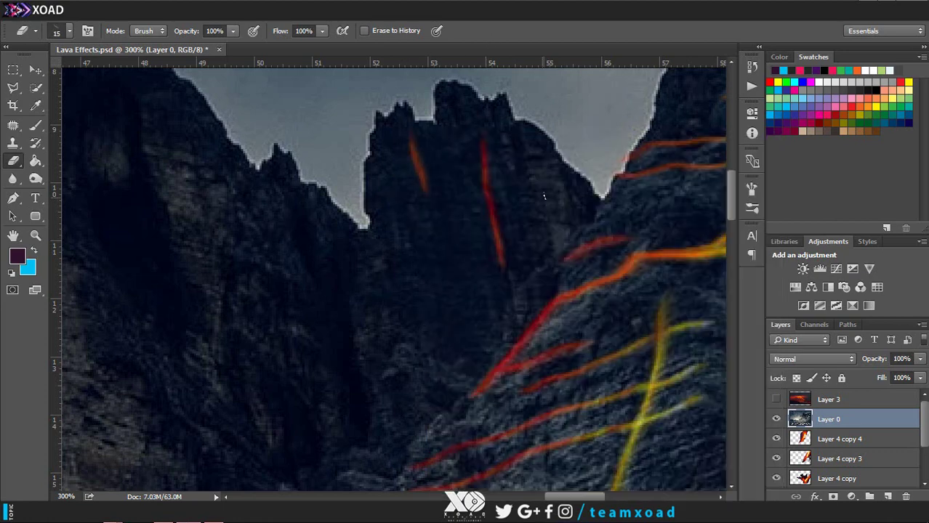
left_click_drag(513, 121, 525, 182)
Step: Switch to a 9 px eraser and brighten the middle red and left orange lava strokes
right_click(501, 140)
type("9")
key("Return")
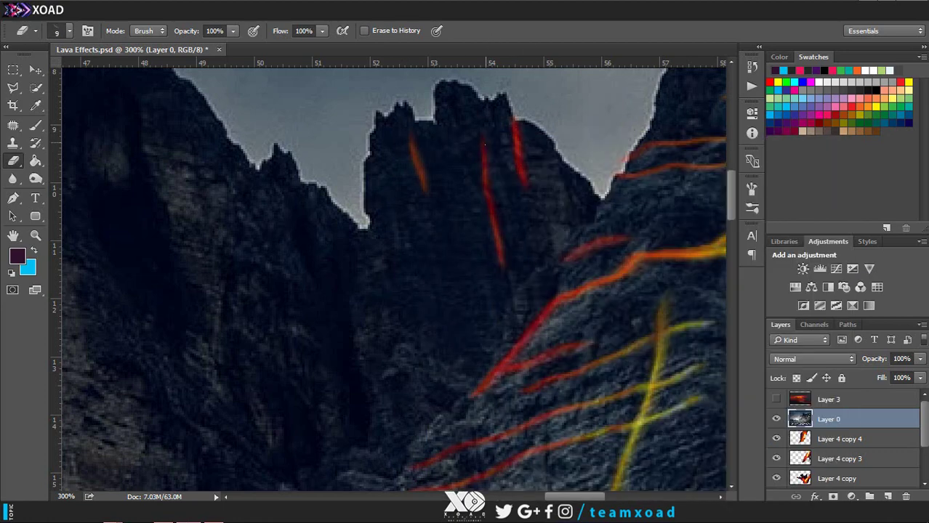
scroll(481, 149, "up", 2)
left_click_drag(456, 138, 488, 343)
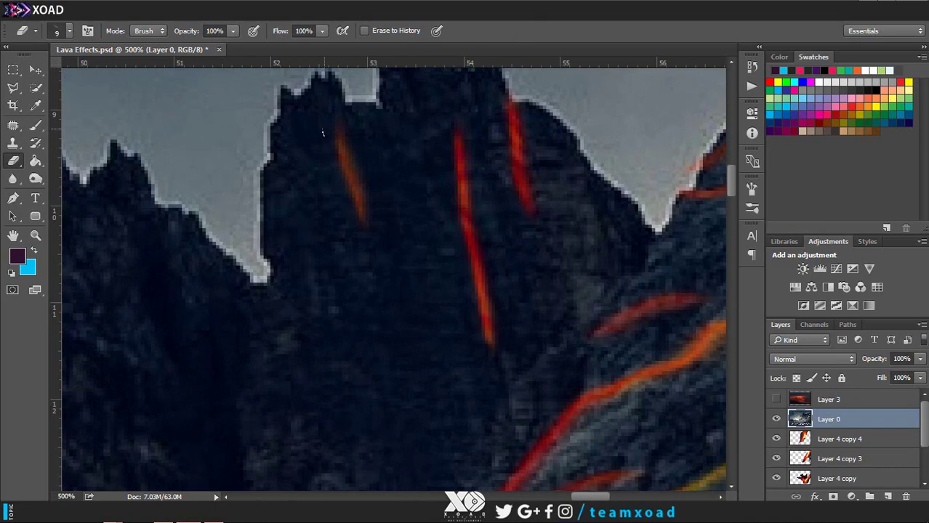
left_click_drag(338, 138, 361, 210)
Step: Erase a new curving red lava stroke down from the summit
scroll(391, 276, "up", 2)
left_click_drag(404, 83, 460, 289)
left_click_drag(404, 83, 469, 299)
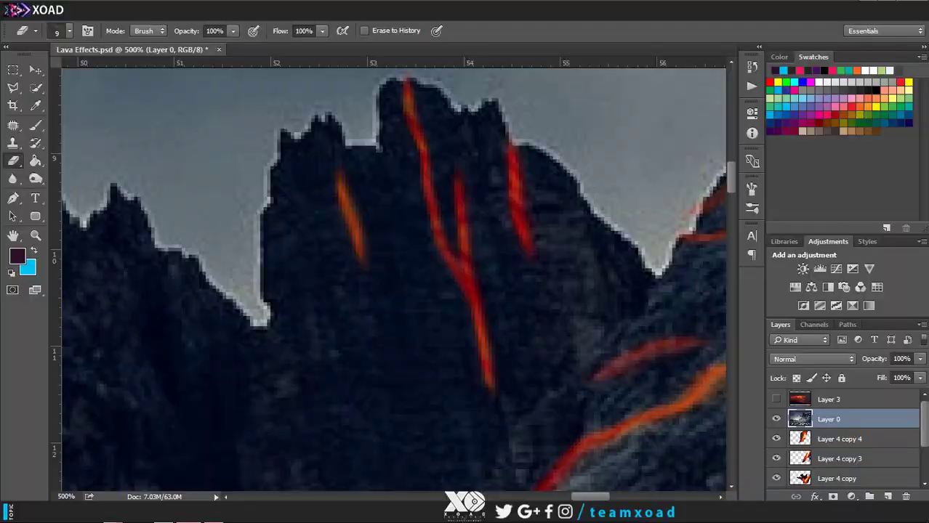
scroll(446, 307, "down", 3)
scroll(446, 307, "down", 3)
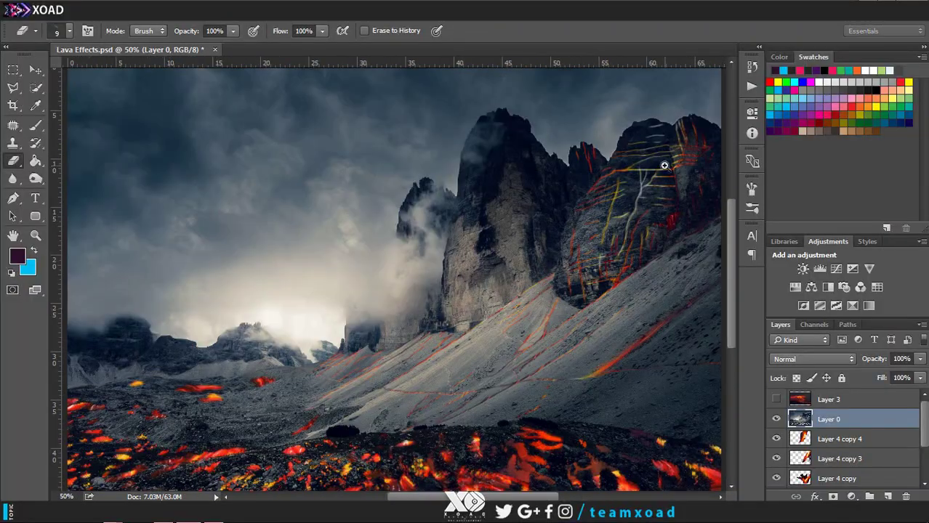
scroll(663, 164, "up", 5)
Step: Reveal more red lava on the left rock edge and a thin yellow lava streak
left_click_drag(256, 240, 278, 239)
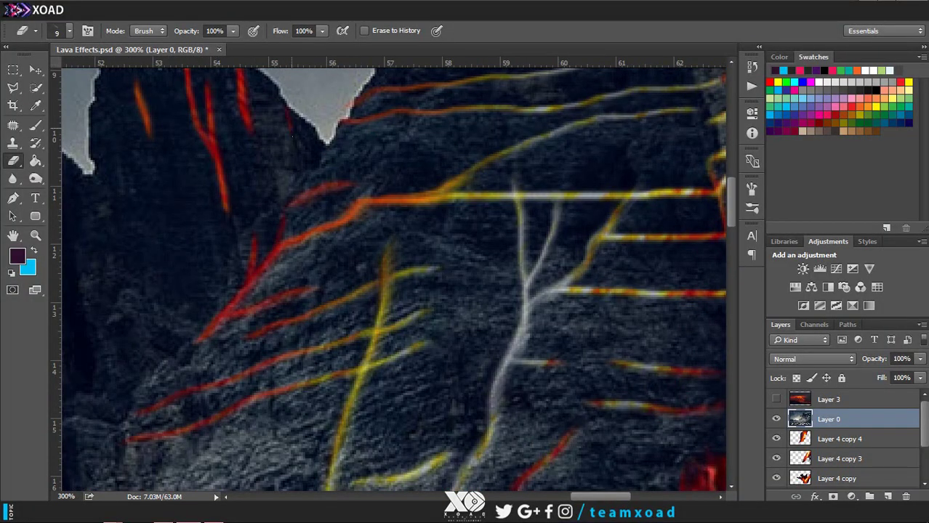
left_click_drag(577, 498, 549, 498)
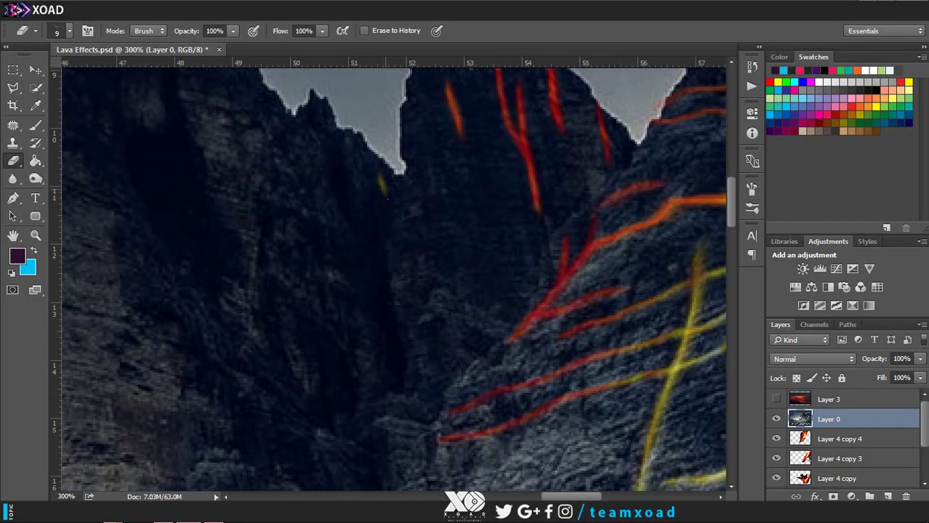
left_click_drag(365, 176, 393, 399)
left_click_drag(381, 290, 394, 396)
scroll(388, 363, "down", 4)
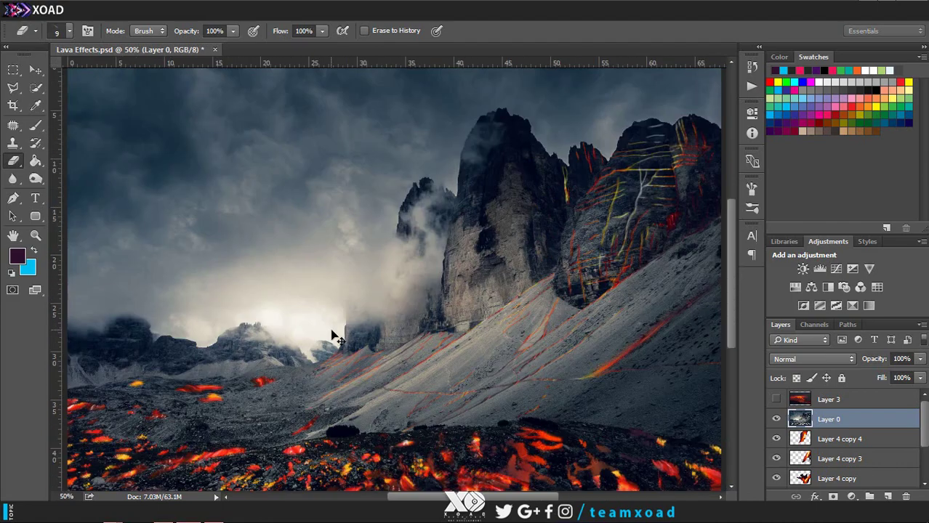
Step: Reveal a two-strand yellow streak running down from the rock edge
scroll(332, 332, "up", 5)
left_click_drag(258, 139, 297, 225)
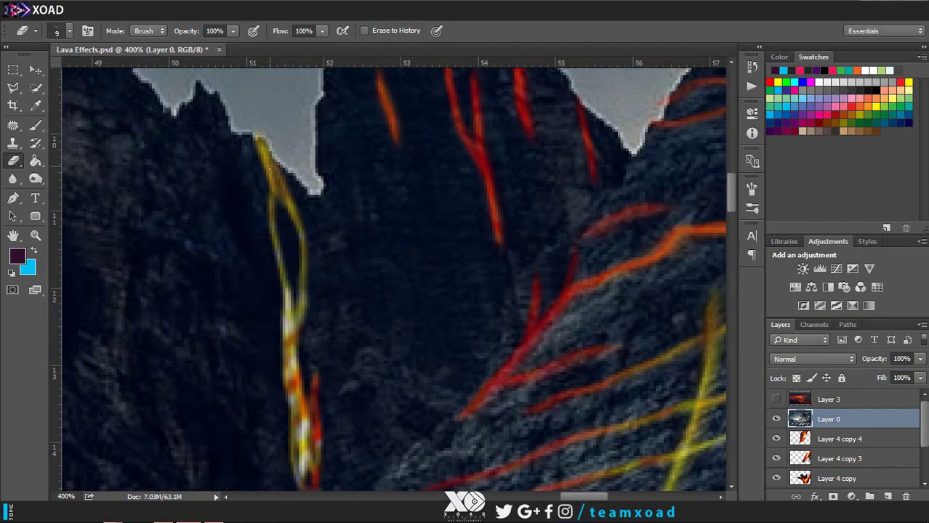
mouse_move(275, 171)
left_mouse_down()
mouse_move(301, 375)
mouse_move(293, 421)
left_mouse_up()
scroll(306, 327, "down", 3)
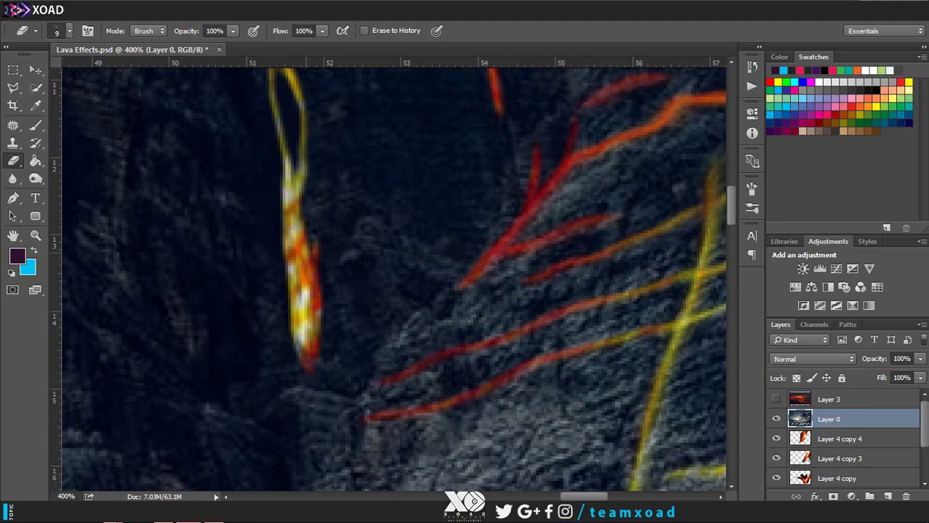
Step: Enlarge the History Eraser brush to 68 px and reveal the lava streak's lower tail
right_click(401, 194)
left_click_drag(425, 168, 452, 168)
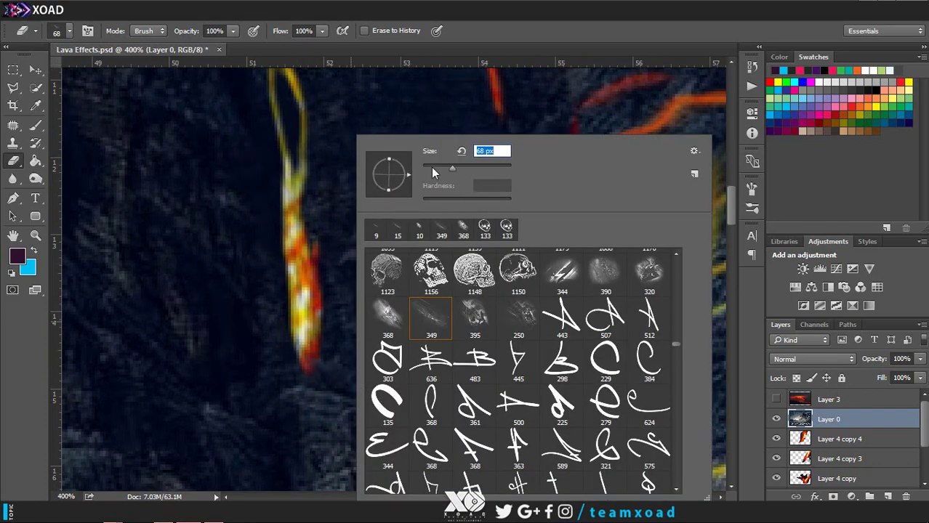
double_click(398, 227)
left_click_drag(305, 363, 356, 392)
mouse_move(297, 341)
left_mouse_down()
mouse_move(349, 392)
mouse_move(314, 361)
left_mouse_up()
Step: Save the lava document
right_click(308, 356)
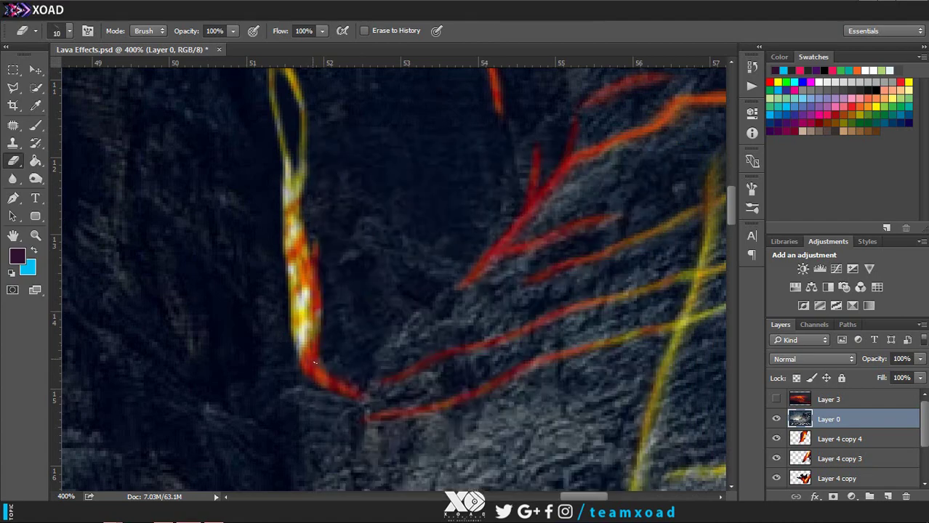
scroll(422, 283, "down", 3)
scroll(422, 283, "down", 3)
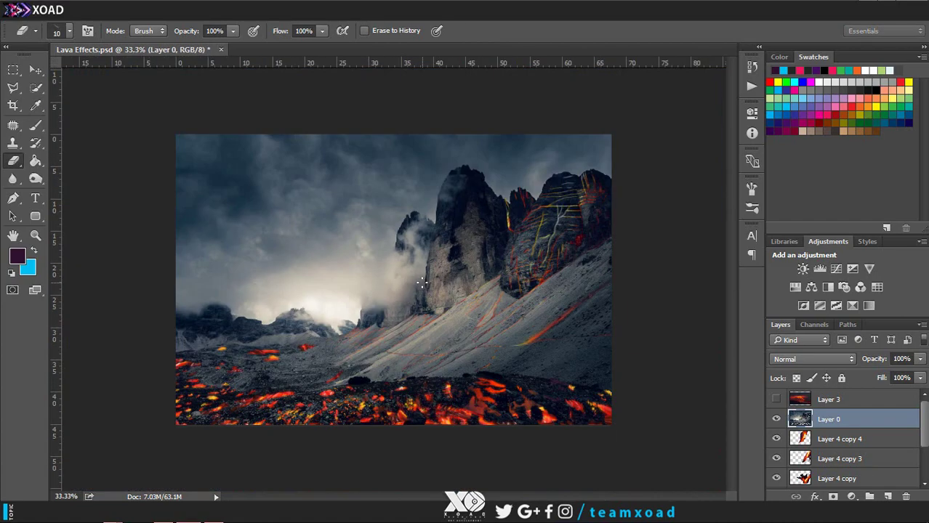
left_click(33, 11)
left_click(58, 145)
Step: Set the brush to 18 px and paint orange lava strokes across the rock
scroll(542, 202, "up", 5)
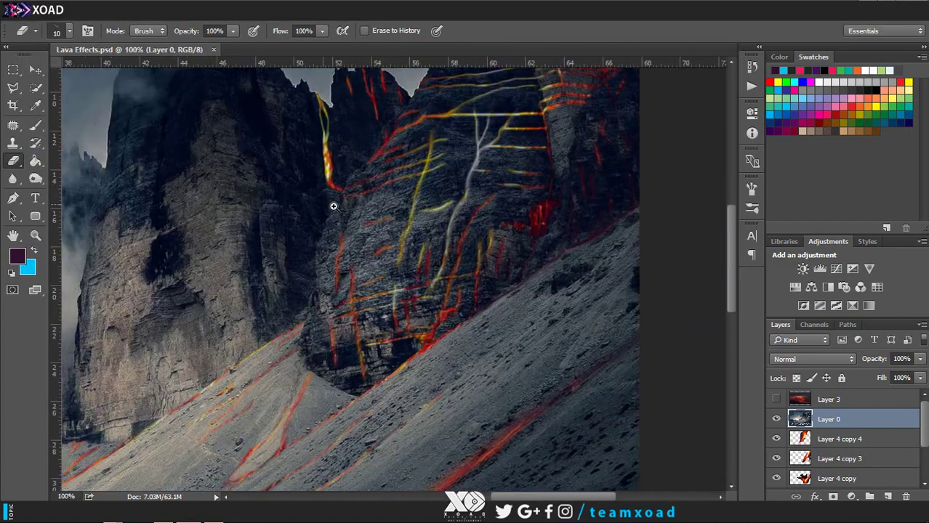
right_click(240, 138)
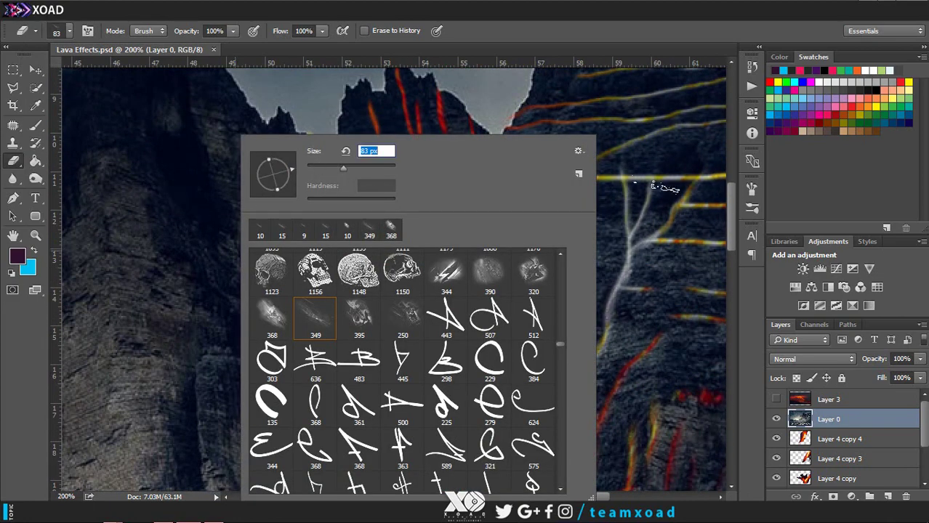
key("bracketleft")
key("bracketleft")
key("bracketleft")
type("18")
key("Return")
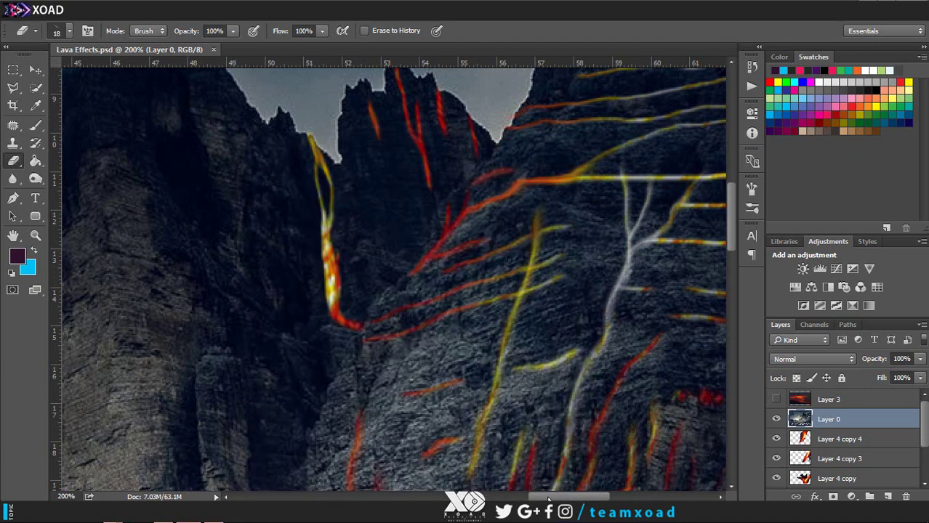
left_click_drag(218, 291, 526, 290)
left_click_drag(416, 247, 508, 275)
left_click_drag(413, 205, 469, 218)
left_click_drag(414, 165, 525, 210)
Step: Undo the last stroke and add yellow lava strokes on the rock
scroll(600, 109, "up", 1)
scroll(601, 109, "up", 3)
key("ctrl+z")
mouse_move(446, 198)
left_mouse_down()
mouse_move(518, 222)
mouse_move(529, 211)
mouse_move(545, 233)
mouse_move(540, 222)
left_mouse_up()
left_click_drag(311, 247, 353, 255)
Step: Extend the yellow lava stroke and add more yellow strokes lower down
scroll(346, 249, "down", 3)
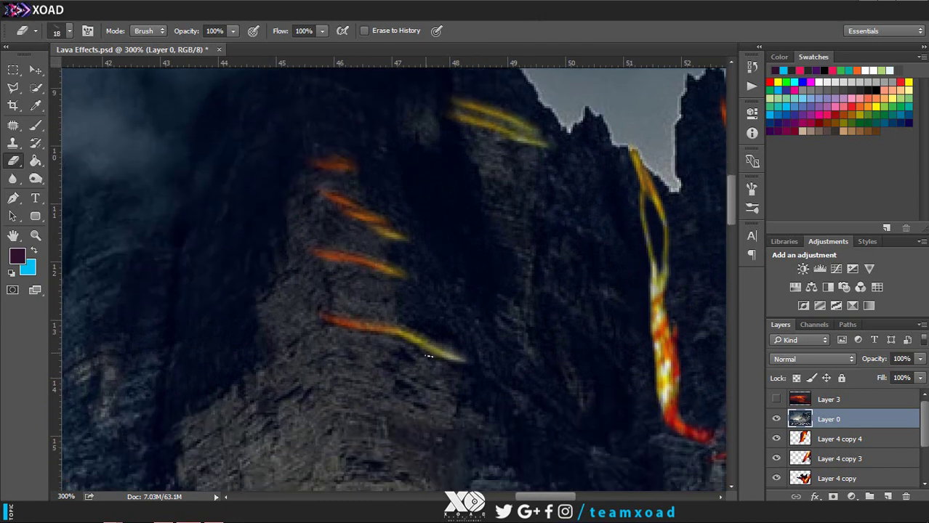
scroll(397, 247, "down", 5)
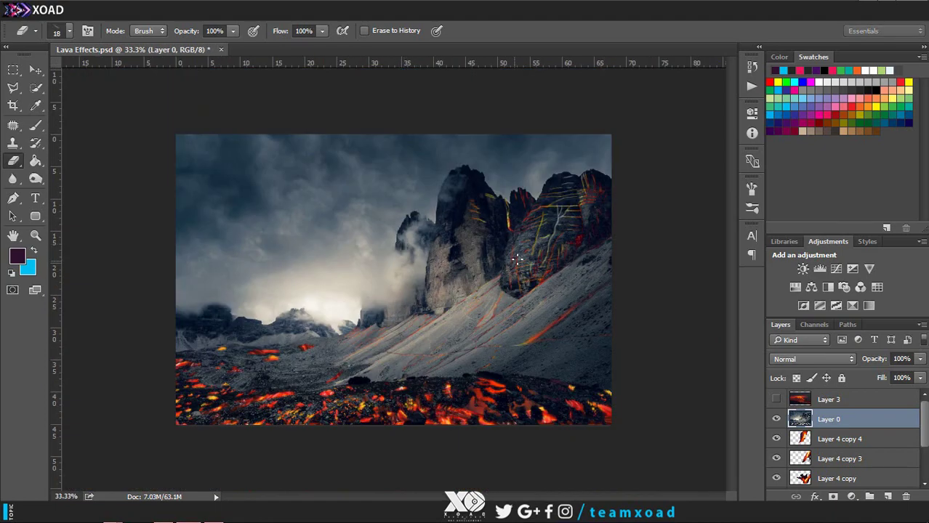
scroll(517, 259, "up", 5)
scroll(392, 276, "left", 3)
left_click_drag(270, 271, 358, 284)
right_click(341, 287)
key("Escape")
left_click_drag(273, 320, 338, 327)
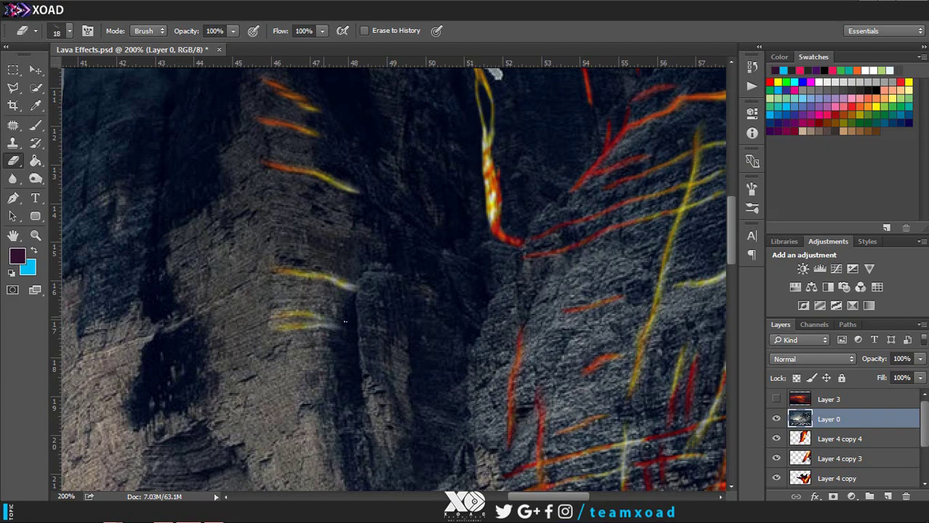
Step: Enlarge the brush to 94 px and paint a bright white-yellow streak down the cliff
right_click(347, 295)
left_click_drag(451, 168, 488, 168)
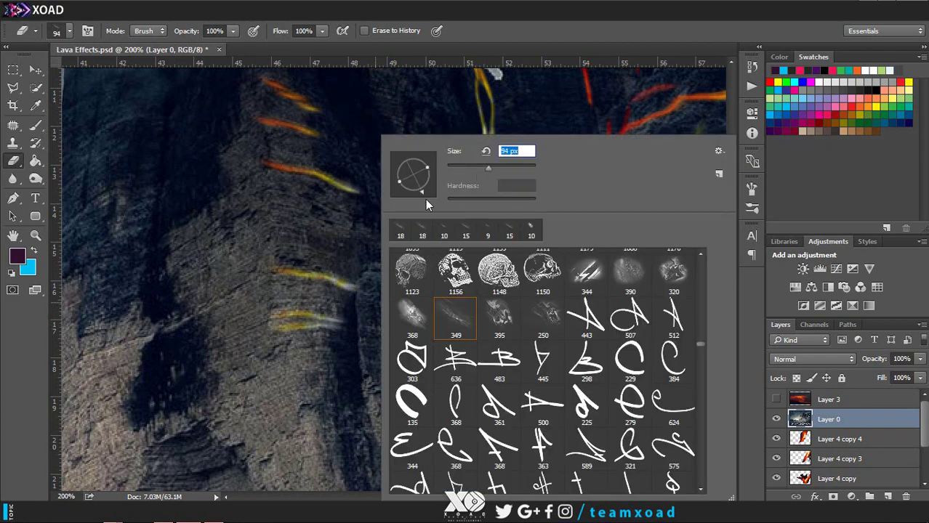
key("Return")
left_click_drag(350, 287, 341, 386)
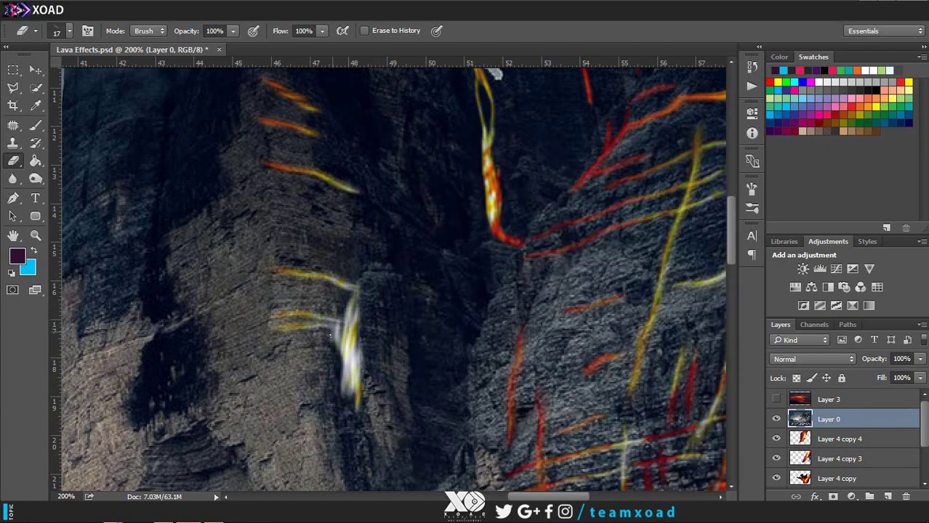
Step: Zoom out to view the whole image
key("ctrl+0")
key("ctrl+minus")
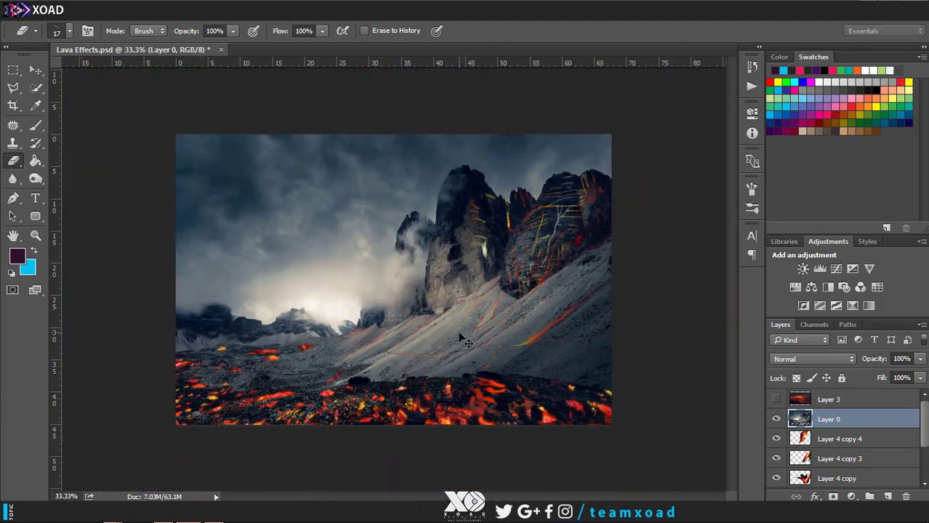
scroll(443, 258, "up", 5)
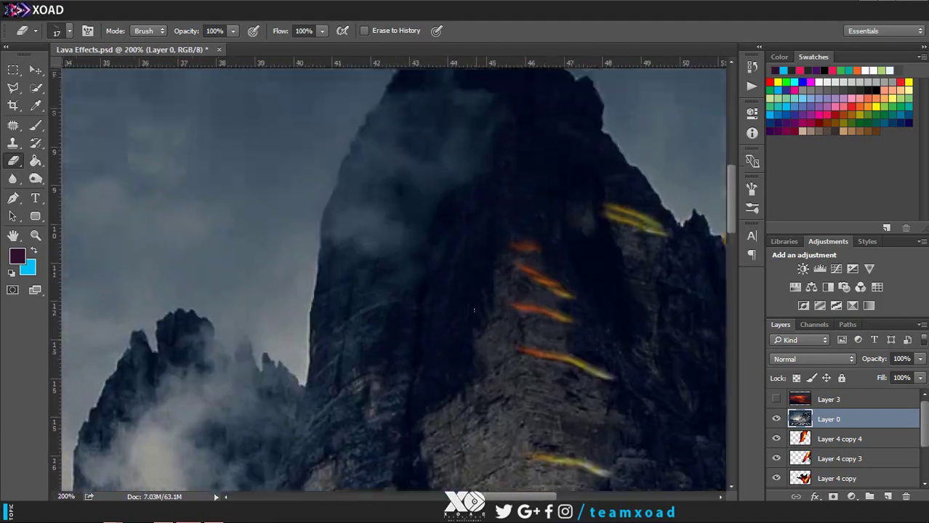
Step: Set the brush to 13 px and paint a small red lava stroke extending downward
right_click(434, 243)
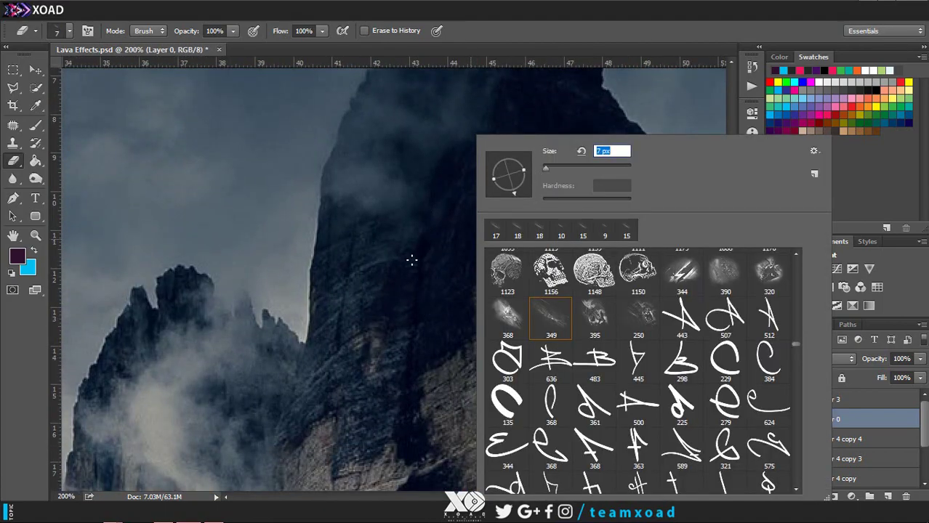
key("Escape")
right_click(461, 207)
left_click_drag(531, 168, 538, 167)
key("Return")
left_click_drag(443, 154, 422, 247)
left_click_drag(419, 289, 422, 301)
Step: Set the brush to 18 px and paint thin lava and white highlight streaks down the cliff
scroll(461, 247, "down", 3)
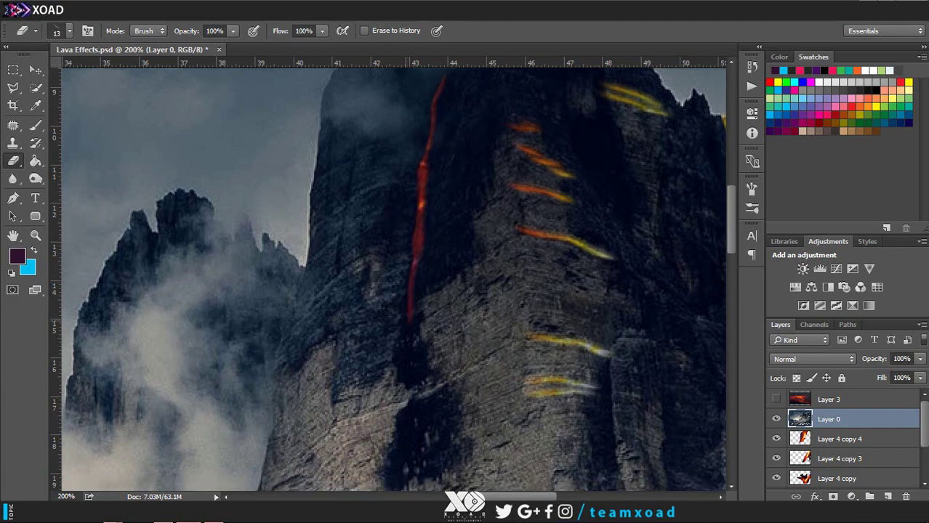
scroll(410, 292, "down", 5)
mouse_move(407, 205)
left_mouse_down()
mouse_move(416, 242)
mouse_move(407, 211)
mouse_move(398, 236)
mouse_move(414, 193)
left_mouse_up()
scroll(410, 251, "down", 4)
scroll(410, 251, "down", 1)
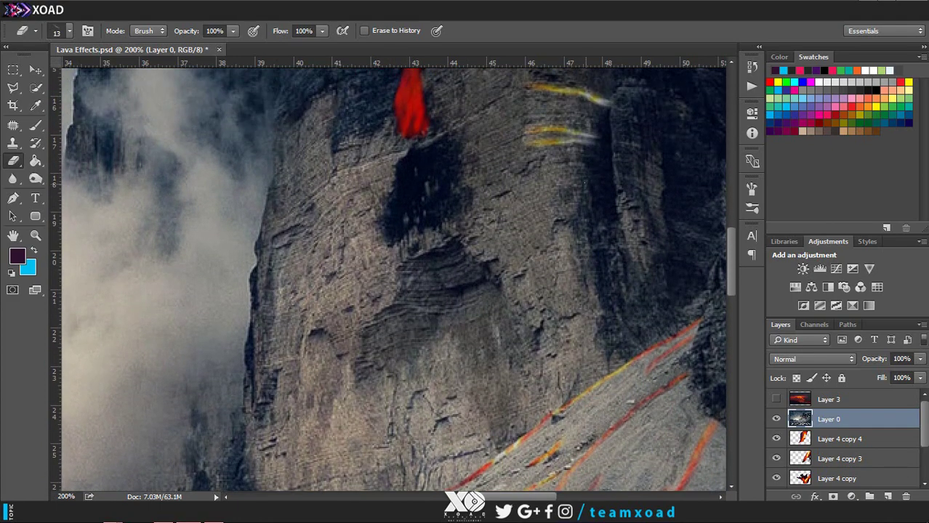
right_click(642, 188)
type("18")
key("Return")
left_click_drag(581, 163, 607, 374)
left_click_drag(622, 238, 631, 294)
left_click_drag(602, 248, 607, 302)
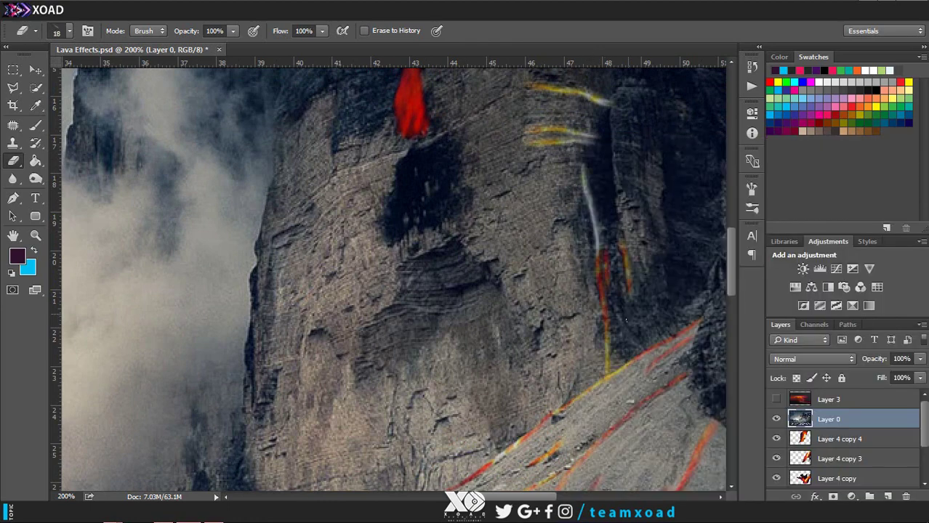
Step: Switch to a 17 px brush and paint thin vertical lava and white streaks on the cliff
right_click(644, 101)
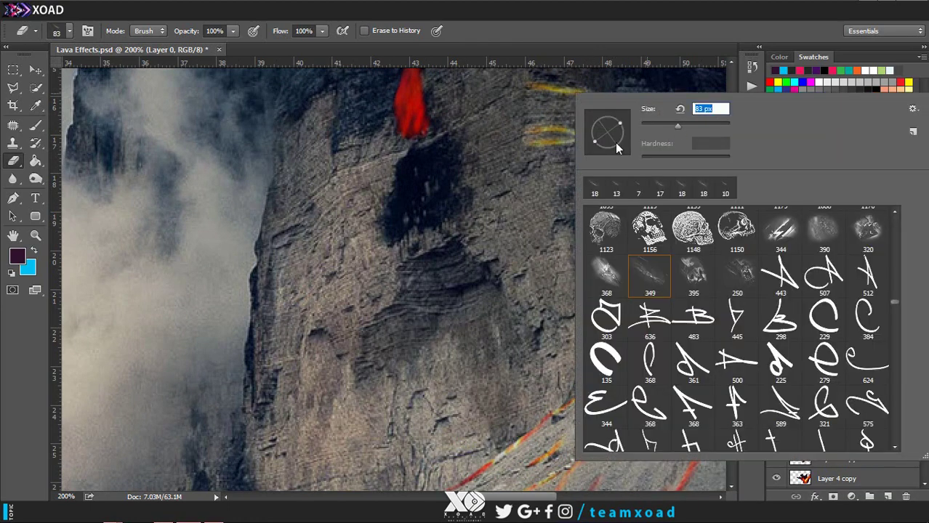
right_click(614, 142)
type("17")
key("Return")
scroll(606, 150, "up", 1)
left_click_drag(607, 150, 621, 258)
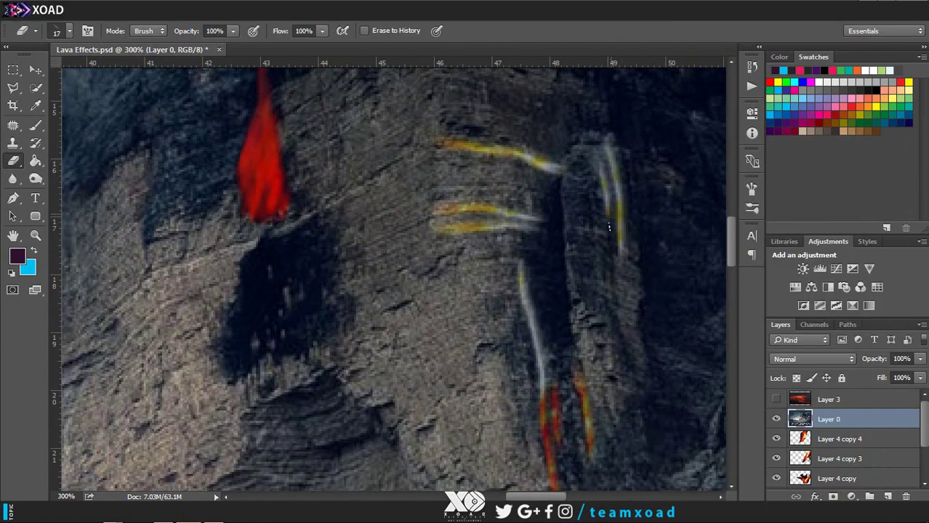
left_click_drag(596, 174, 600, 298)
left_click_drag(611, 244, 626, 338)
mouse_move(597, 279)
left_mouse_down()
mouse_move(623, 371)
mouse_move(617, 447)
left_mouse_up()
Step: Set the brush to 10 px and paint thin orange and branching lava streaks low on the cliff
scroll(618, 407, "down", 2)
right_click(621, 200)
left_click_drag(643, 165, 649, 163)
type("10")
key("Return")
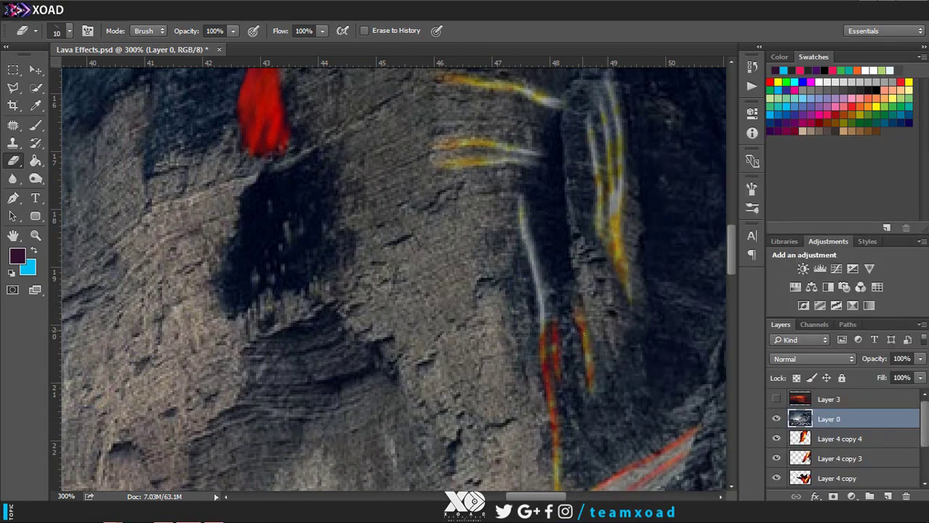
left_click_drag(603, 326, 623, 378)
left_click_drag(592, 342, 616, 387)
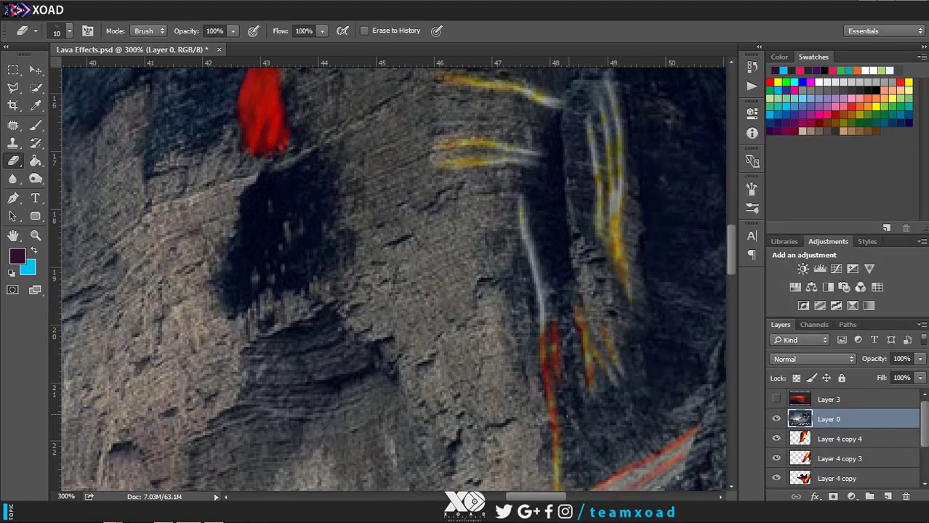
mouse_move(557, 386)
left_mouse_down()
mouse_move(571, 435)
mouse_move(606, 461)
left_mouse_up()
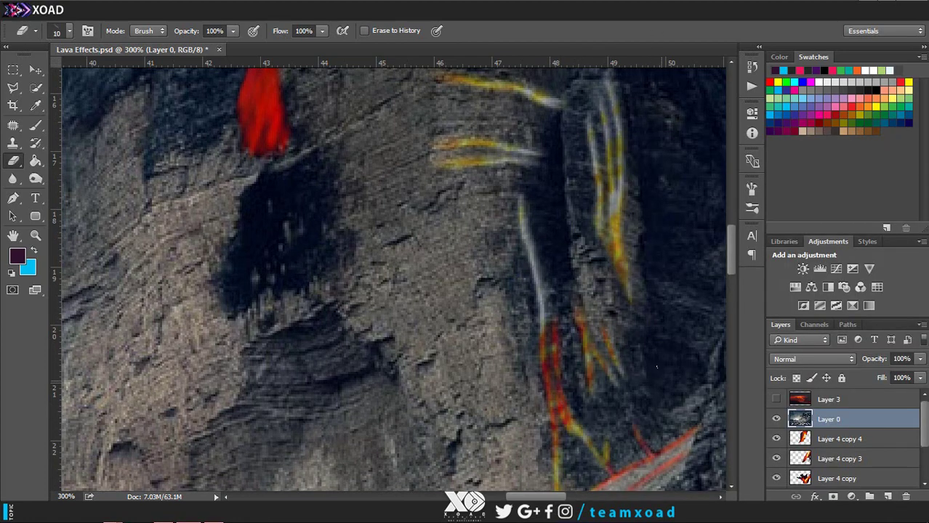
Step: Paint thin yellow-white lava streaks across the rock and lower on the rock face
left_click_drag(639, 234, 660, 326)
left_click_drag(643, 161, 639, 247)
left_click_drag(649, 195, 636, 281)
mouse_move(648, 238)
left_mouse_down()
mouse_move(641, 267)
mouse_move(638, 193)
left_mouse_up()
mouse_move(629, 119)
left_mouse_down()
mouse_move(644, 199)
mouse_move(628, 124)
left_mouse_up()
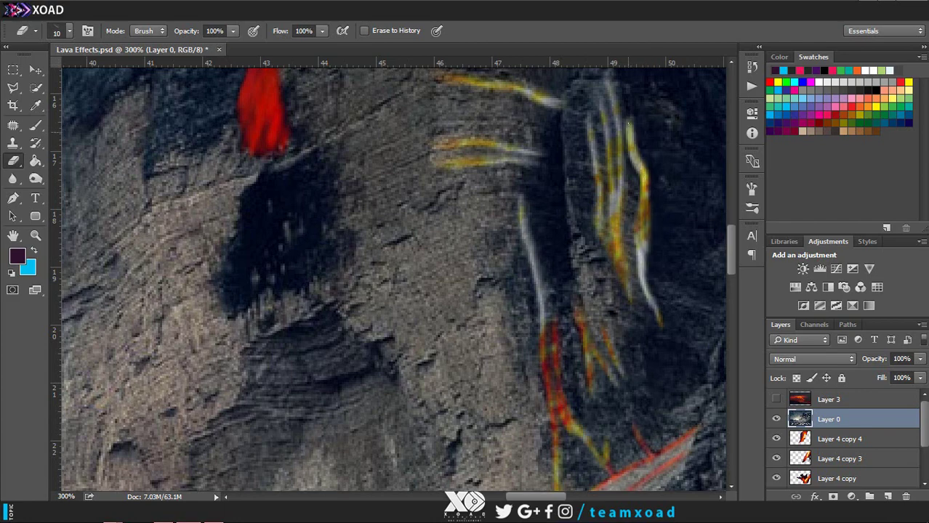
scroll(617, 182, "up", 2)
scroll(596, 240, "up", 3)
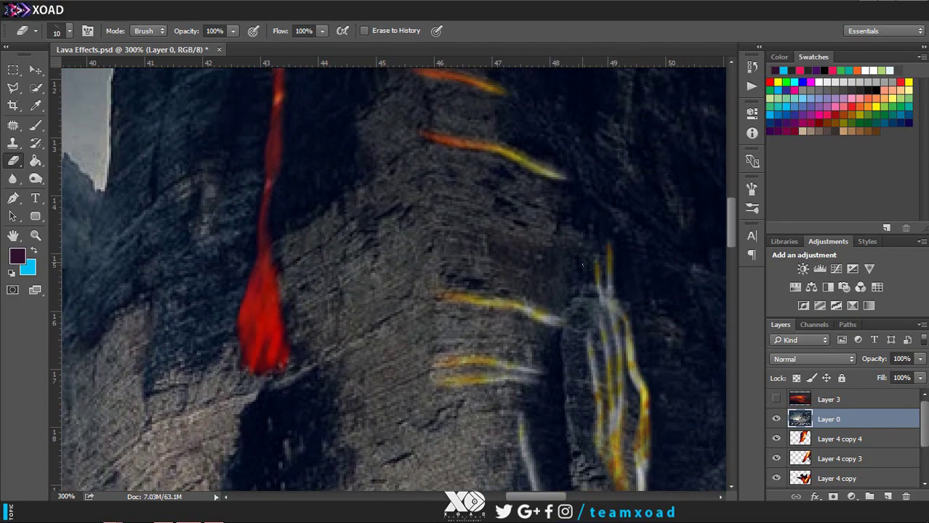
left_click_drag(582, 265, 592, 299)
Step: Set the History Eraser brush to 15 px and reveal two thin red streaks across the cliff
scroll(616, 241, "down", 3)
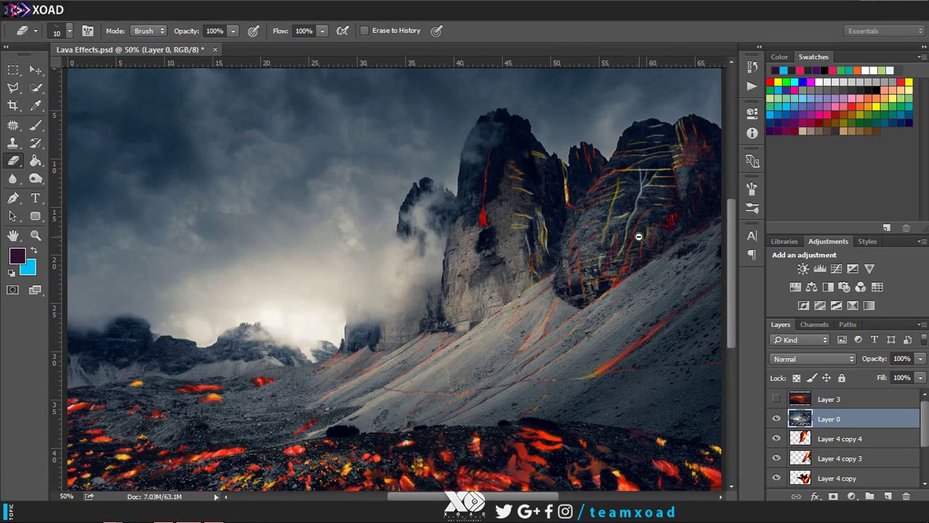
scroll(616, 236, "down", 1)
scroll(545, 218, "up", 1)
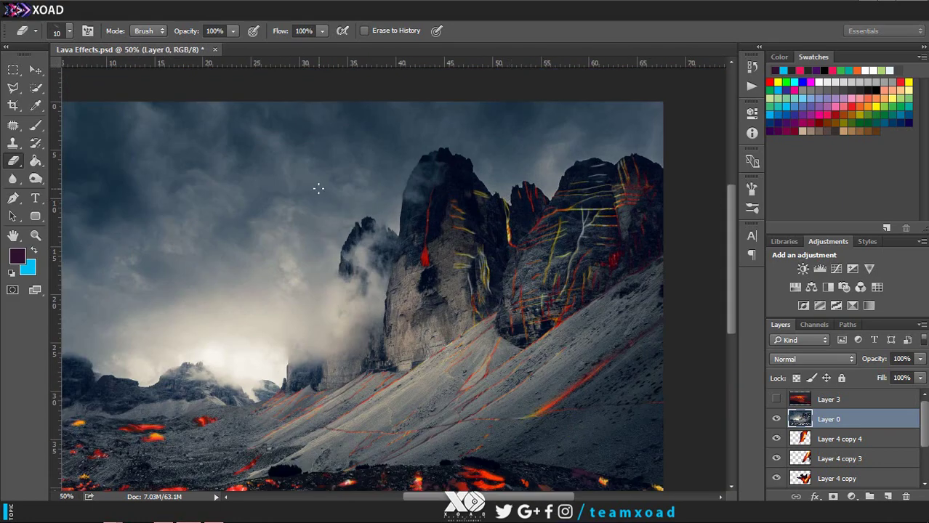
scroll(517, 296, "up", 2)
scroll(508, 276, "up", 1)
right_click(485, 227)
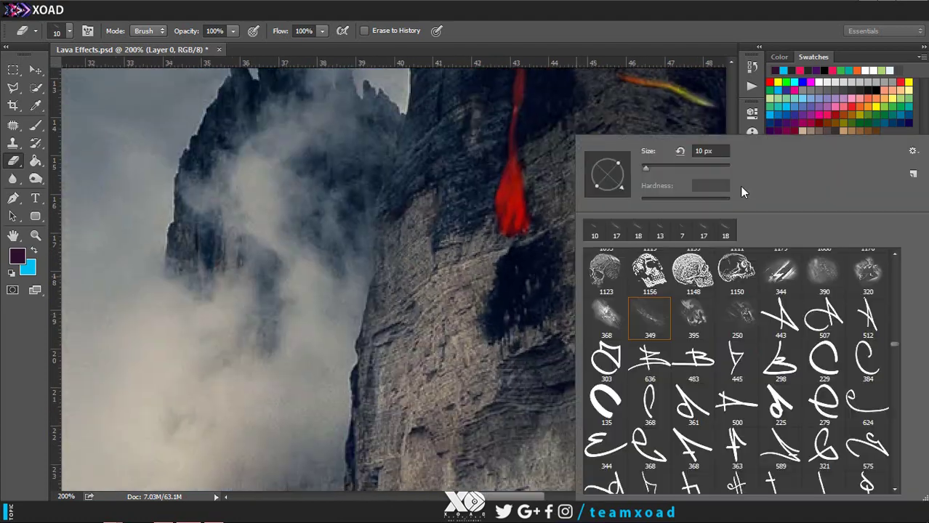
key("Escape")
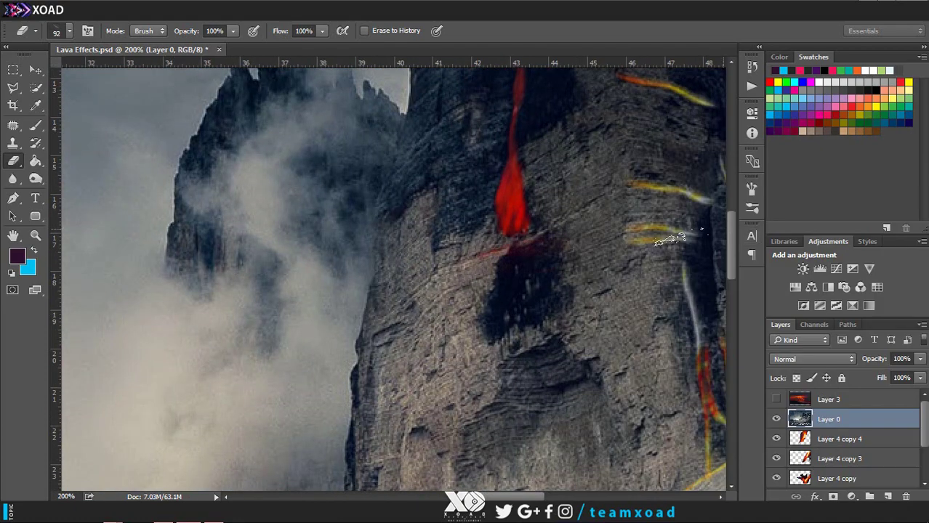
right_click(456, 138)
type("15")
key("Return")
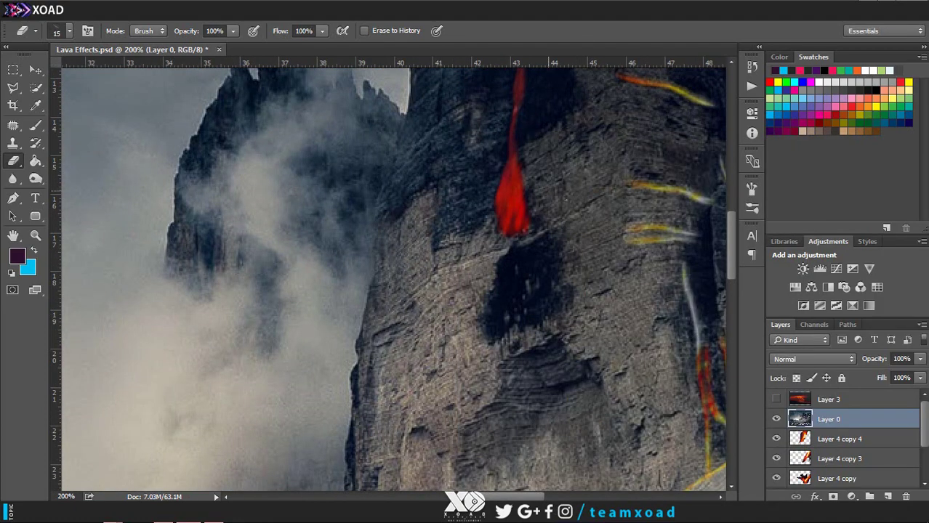
left_click_drag(626, 185, 381, 314)
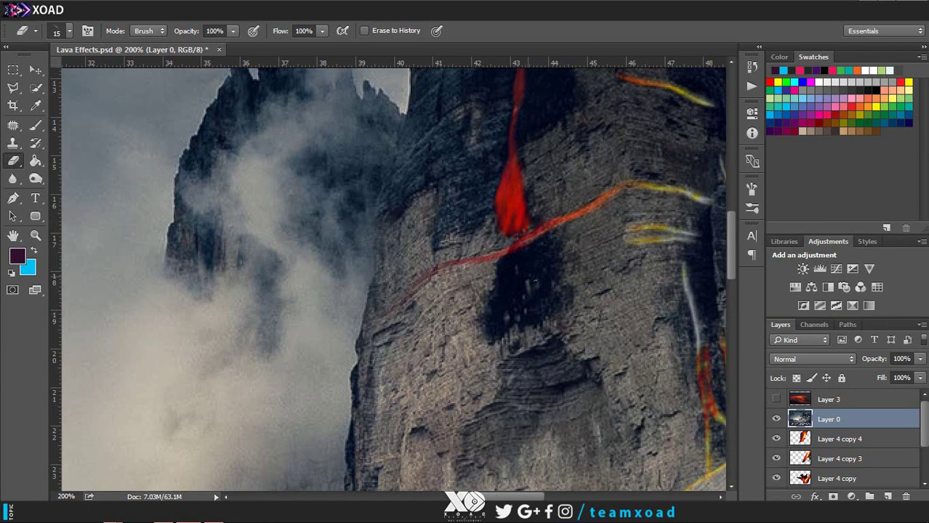
left_click_drag(501, 274, 376, 342)
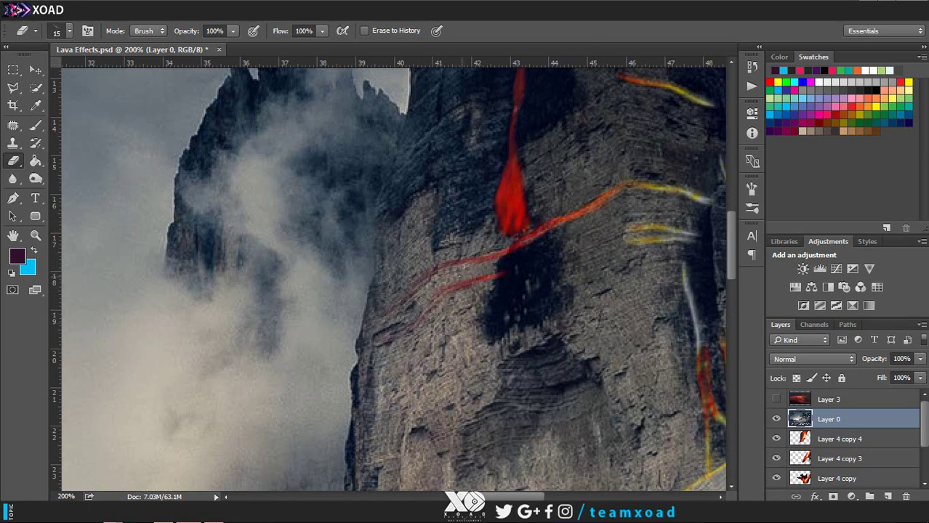
Step: Undo the last stroke and paint red streaks rising to the right higher on the rock
scroll(617, 149, "up", 3)
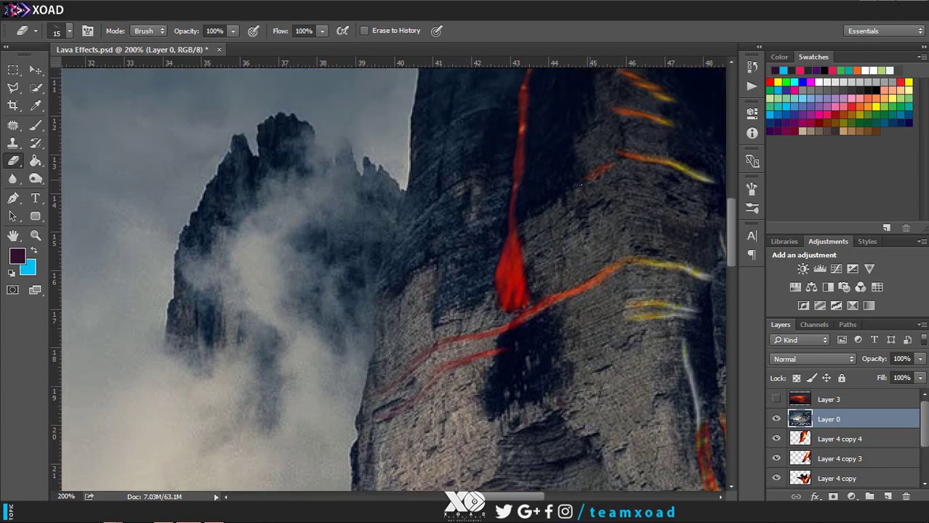
key("ctrl+z")
left_click_drag(523, 218, 574, 186)
left_click_drag(597, 124, 536, 158)
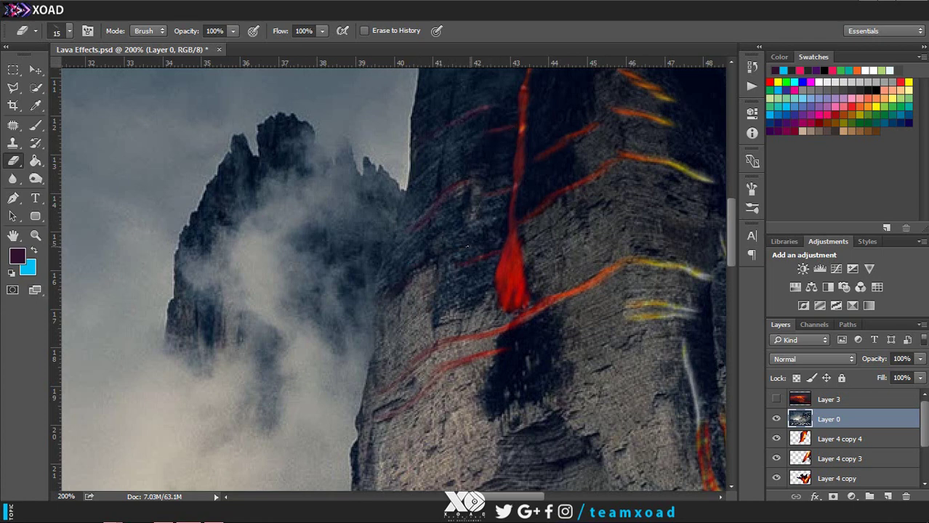
Step: Paint four yellow-red lava streaks across the rock face
scroll(457, 210, "down", 5)
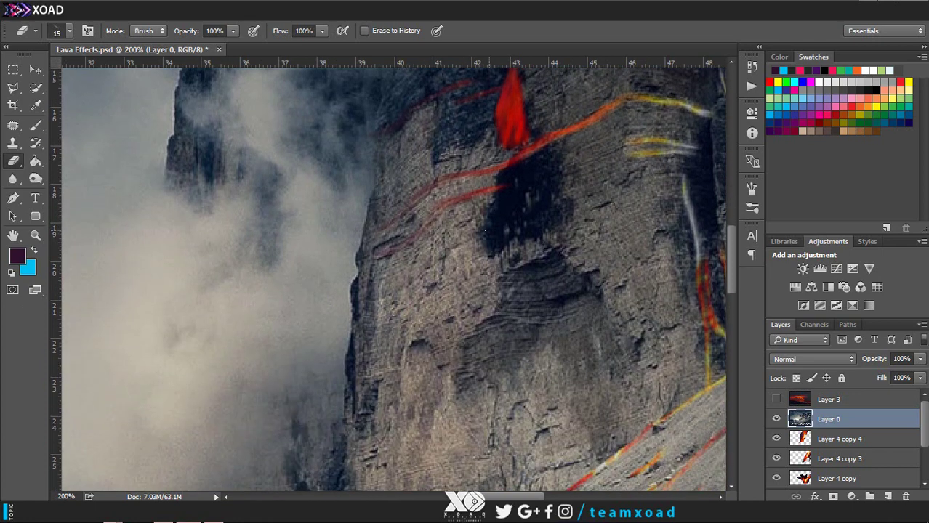
left_click_drag(578, 315, 454, 341)
left_click_drag(570, 271, 501, 286)
left_click_drag(568, 259, 534, 267)
left_click_drag(589, 291, 513, 312)
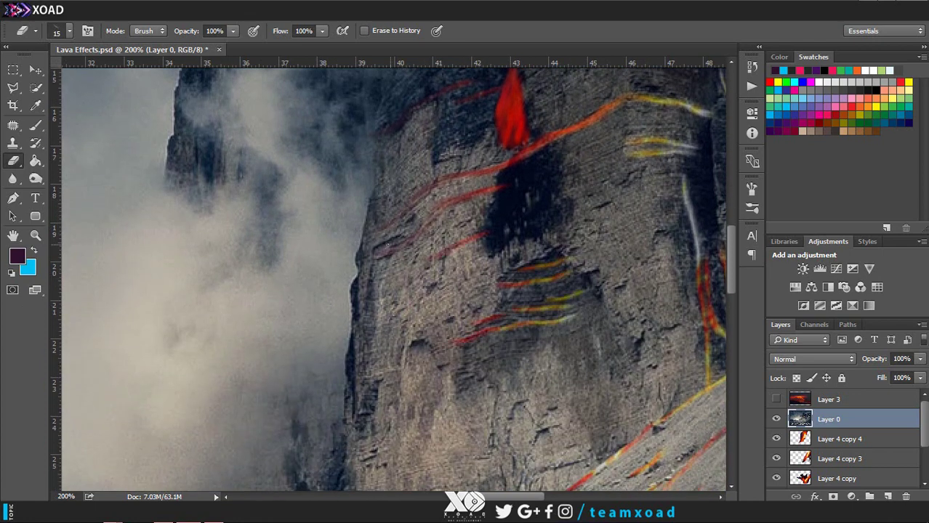
Step: Add red-yellow and red-orange streaks along the rock base above the scree slope
scroll(380, 380, "down", 4)
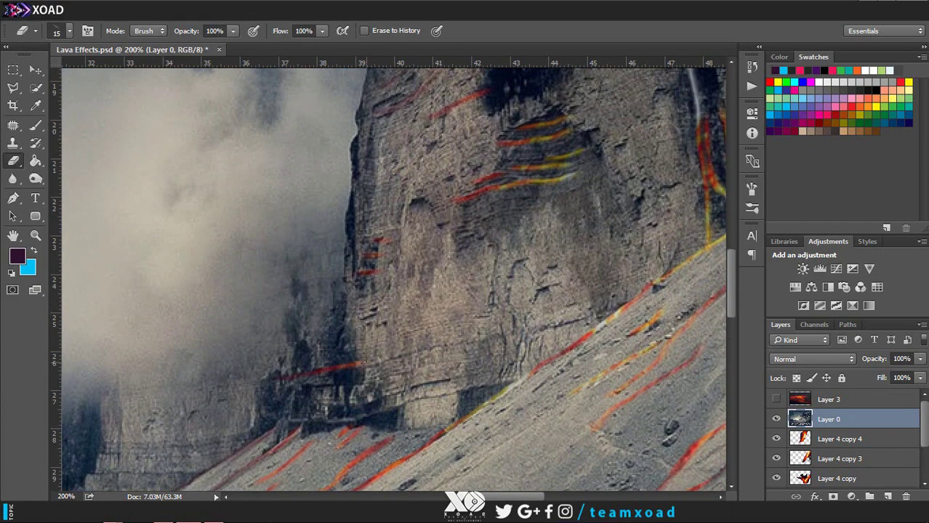
left_click_drag(617, 310, 471, 341)
left_click_drag(523, 374, 347, 420)
left_click_drag(451, 379, 349, 415)
scroll(336, 378, "down", 2)
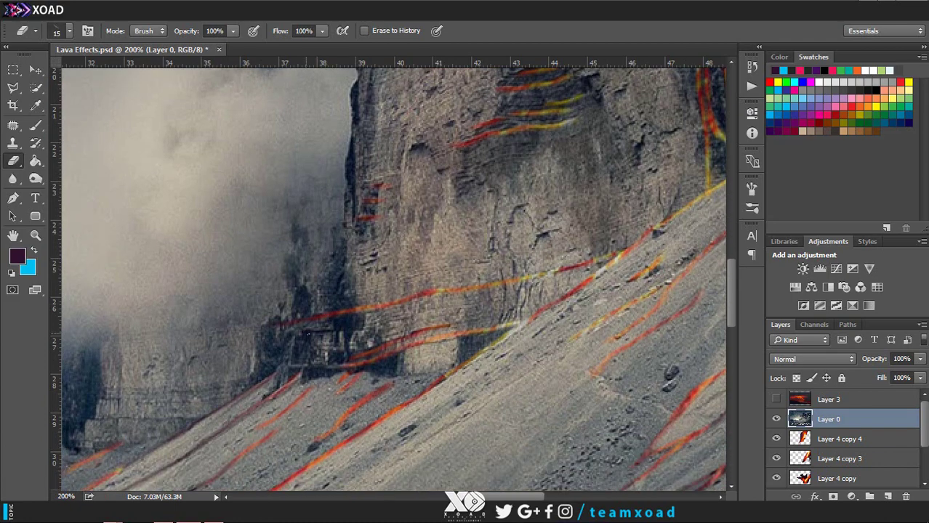
left_click_drag(277, 371, 360, 357)
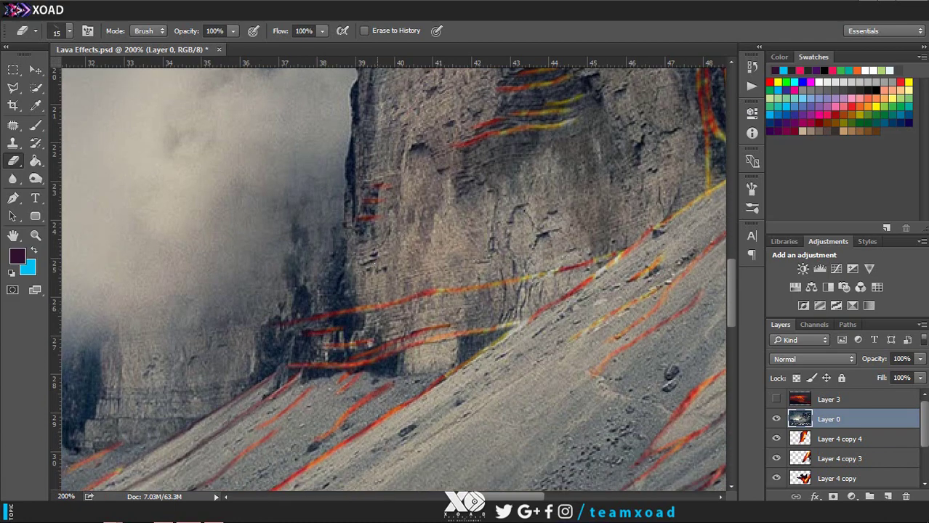
scroll(378, 270, "up", 3)
Step: Paint a long red-yellow streak across the slope and a short one on the upper rock face
scroll(307, 258, "down", 3)
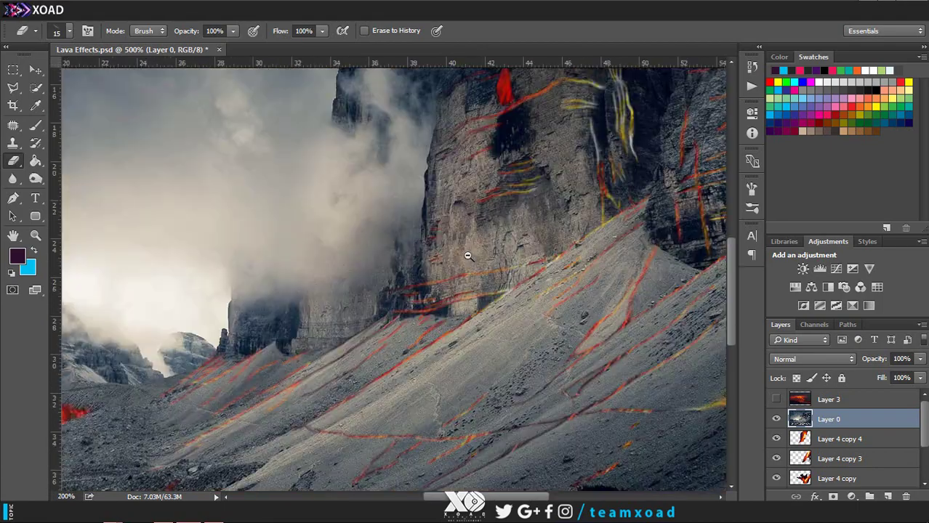
scroll(468, 306, "down", 2)
scroll(465, 283, "up", 5)
left_click_drag(461, 256, 324, 298)
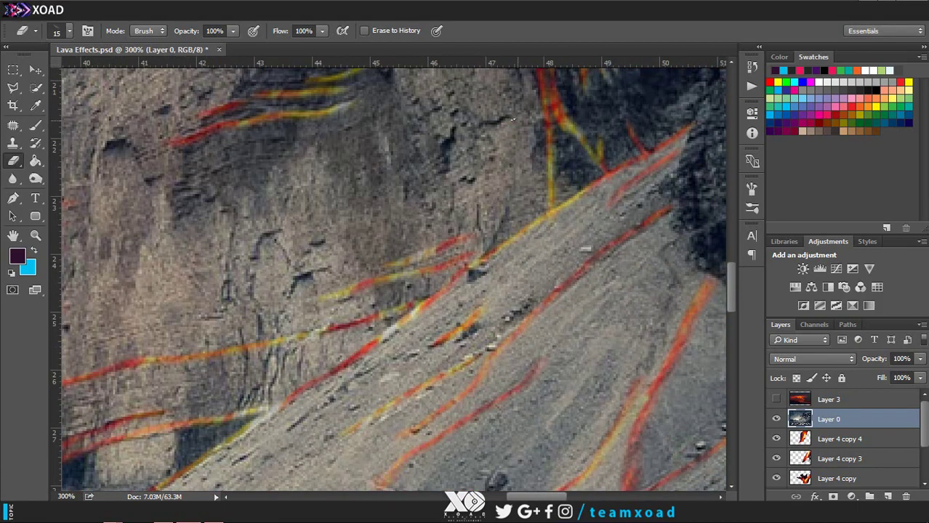
left_click_drag(523, 116, 485, 123)
left_click_drag(282, 155, 204, 175)
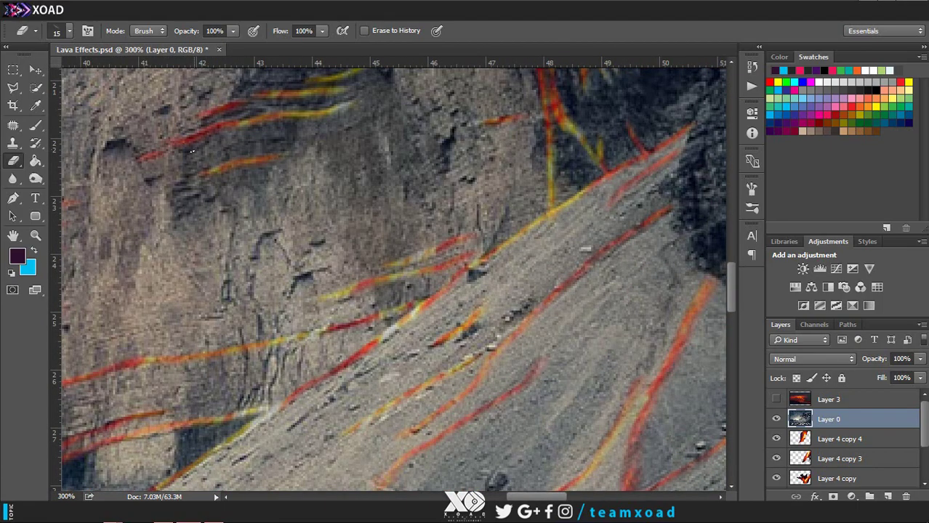
scroll(191, 151, "down", 4)
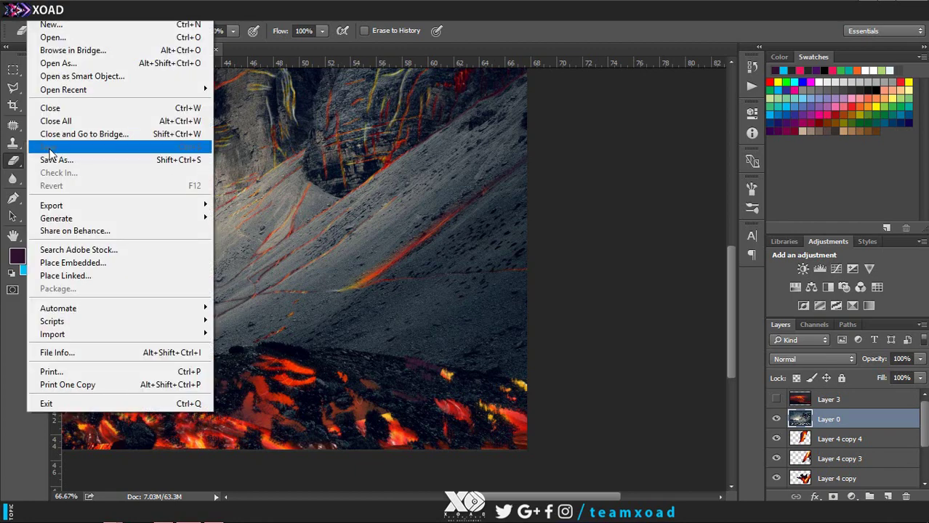
Step: Zoom in and erase two short strokes on the slope to reveal faint red lava streaks
key("ctrl+plus")
key("ctrl+plus")
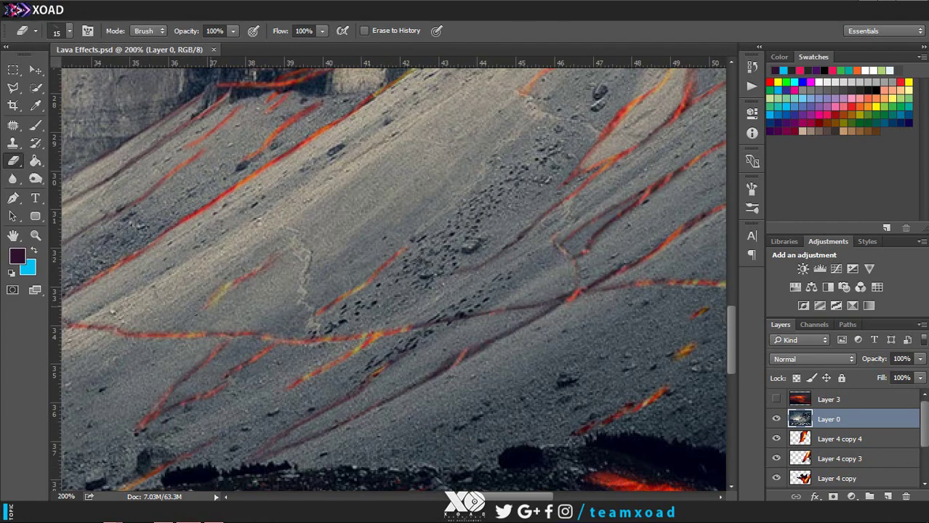
left_click_drag(78, 321, 154, 276)
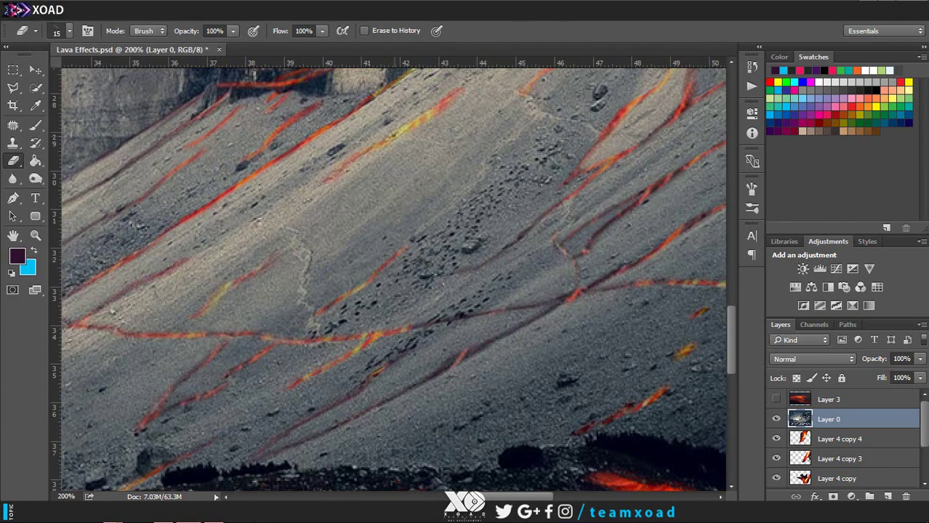
scroll(392, 276, "up", 3)
left_click_drag(340, 255, 320, 266)
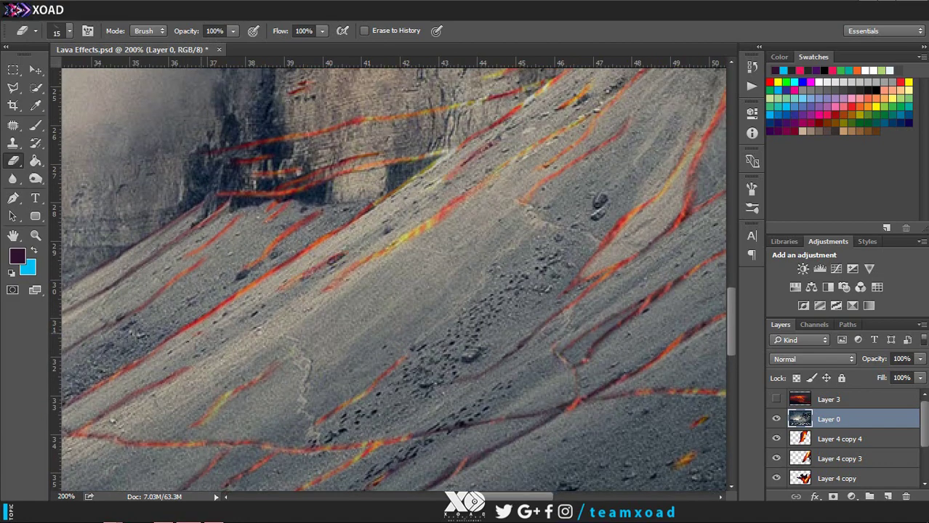
Step: Resize the eraser brush to 13 px, then to 18 px
right_click(327, 168)
type("13")
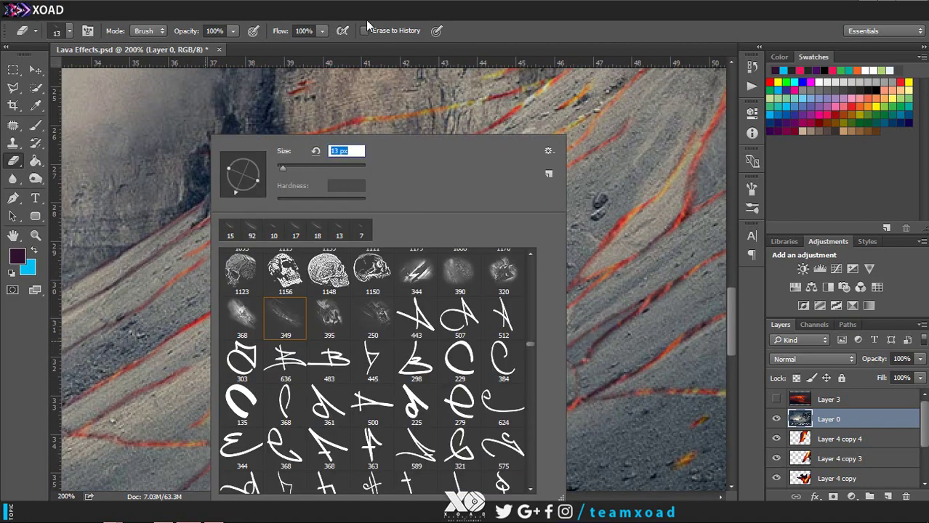
key("Return")
right_click(471, 137)
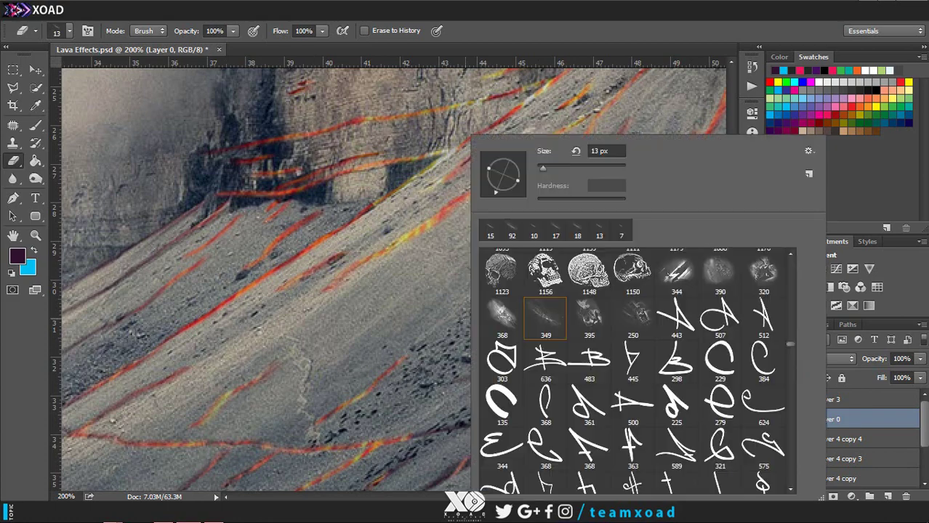
double_click(599, 151)
type("18")
key("Return")
key("ctrl+plus")
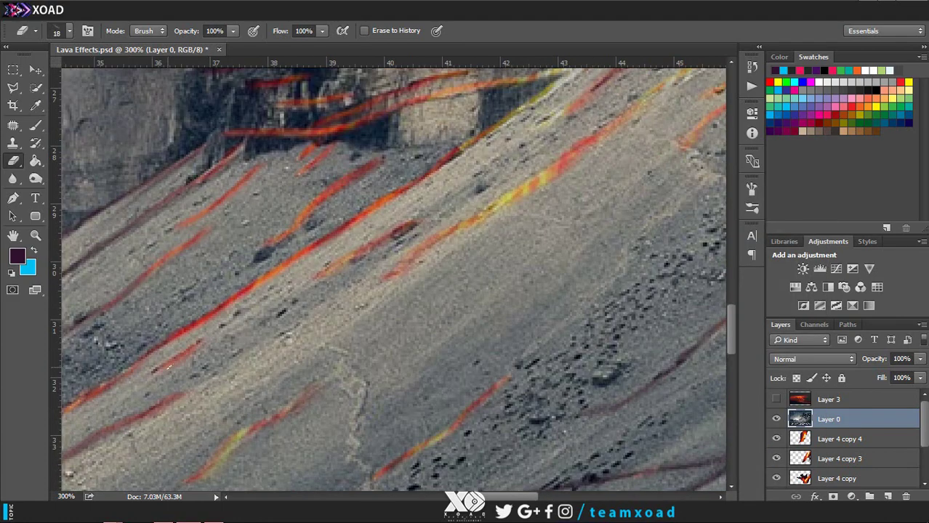
scroll(286, 334, "down", 2)
scroll(477, 294, "down", 3)
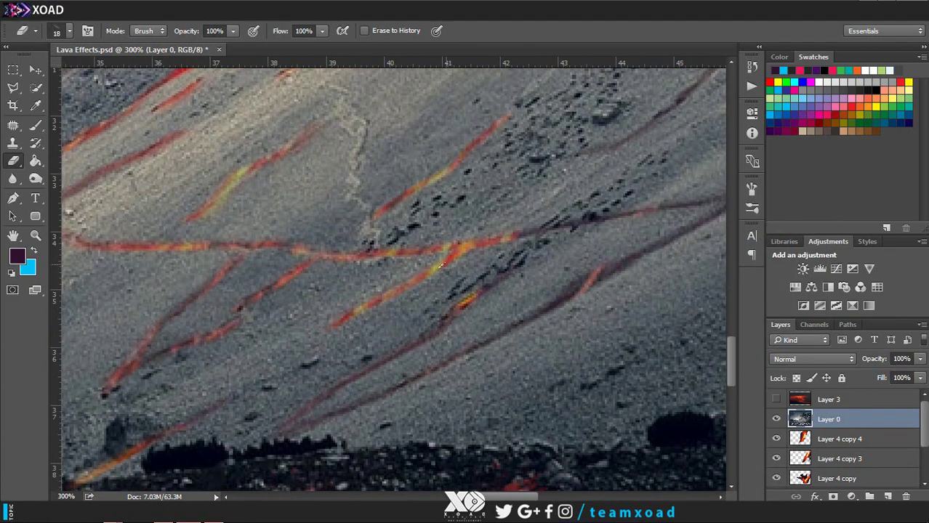
Step: Lower the music player volume to about 50
left_click(406, 403)
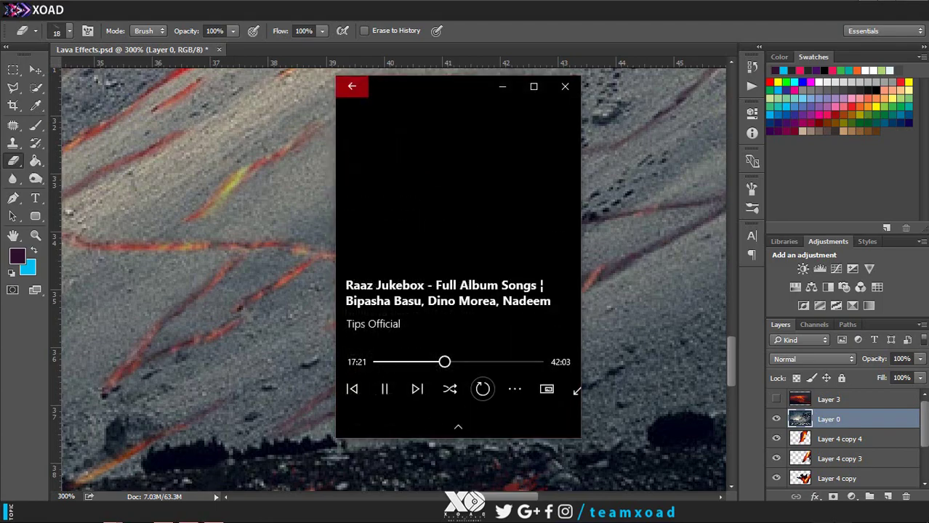
left_click(823, 485)
left_click_drag(823, 492, 806, 493)
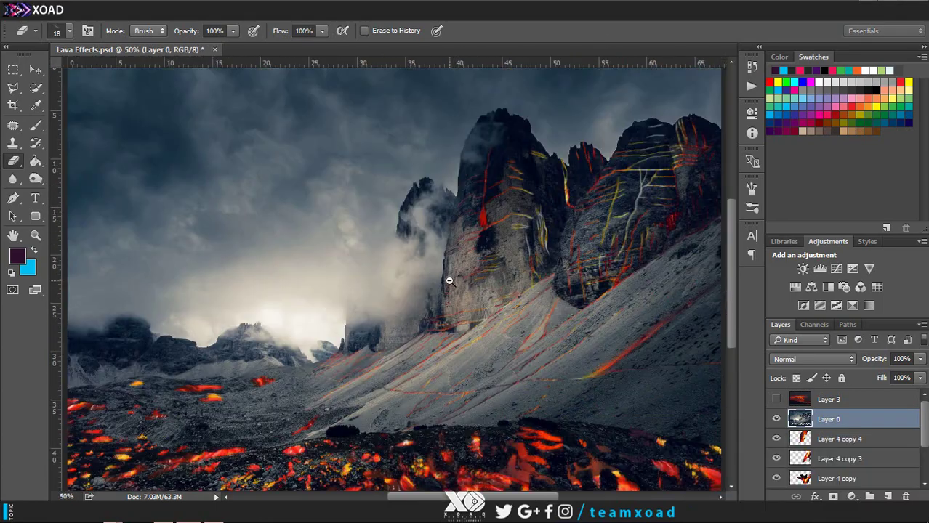
scroll(624, 295, "down", 1)
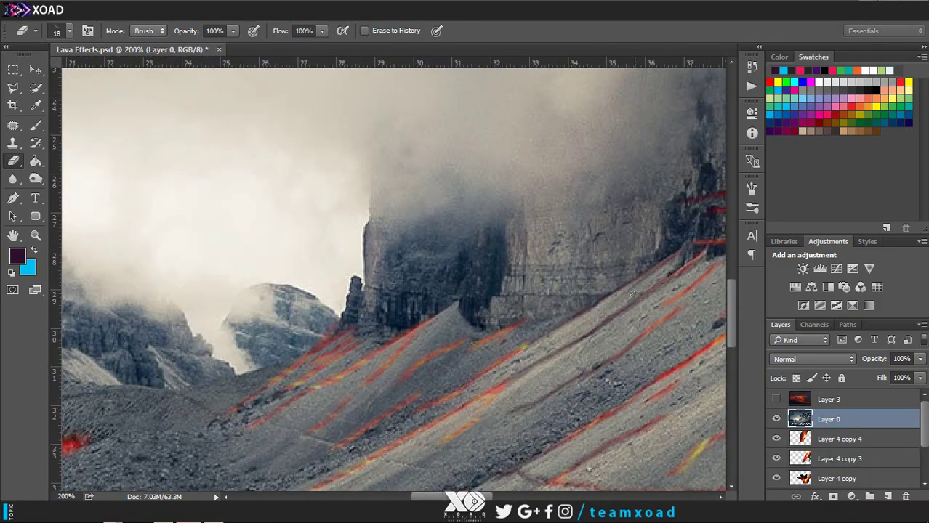
Step: Set the eraser brush size to 15 px, then to 17 px
right_click(521, 135)
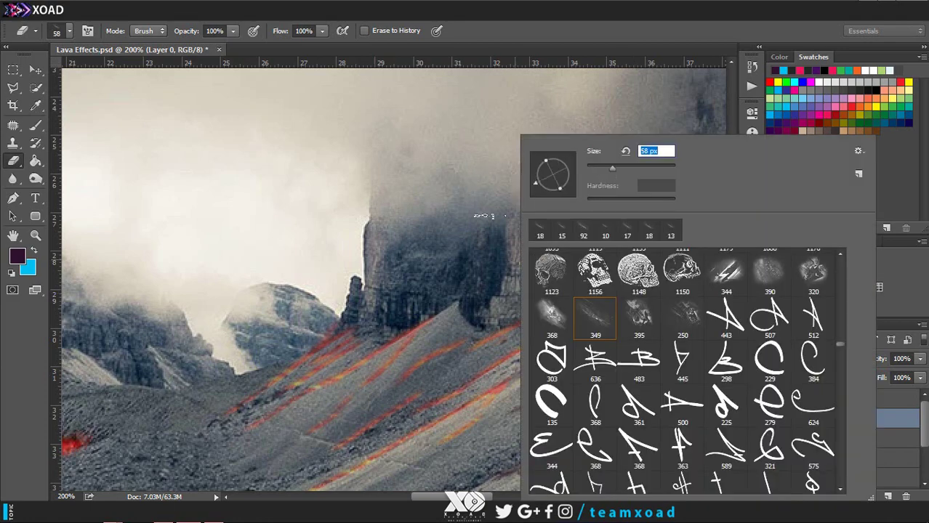
type("15")
key("Return")
scroll(613, 291, "up", 1)
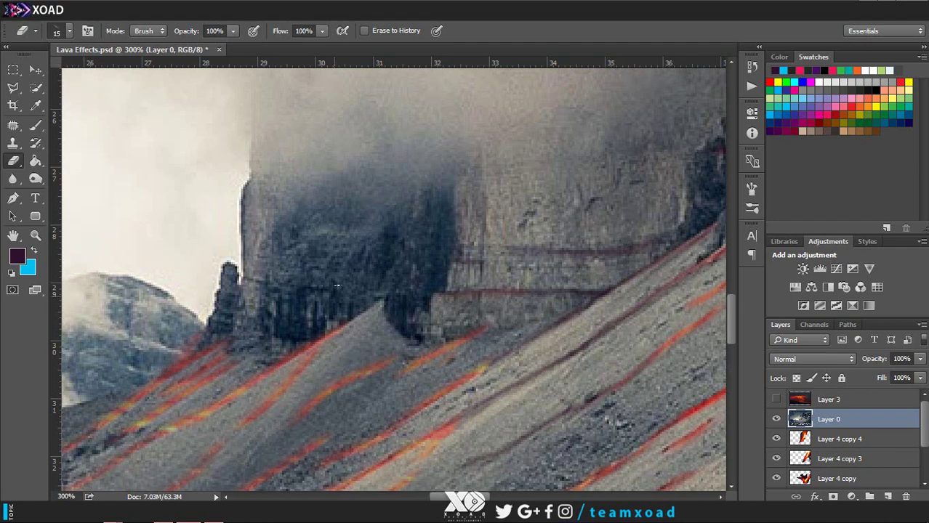
right_click(349, 135)
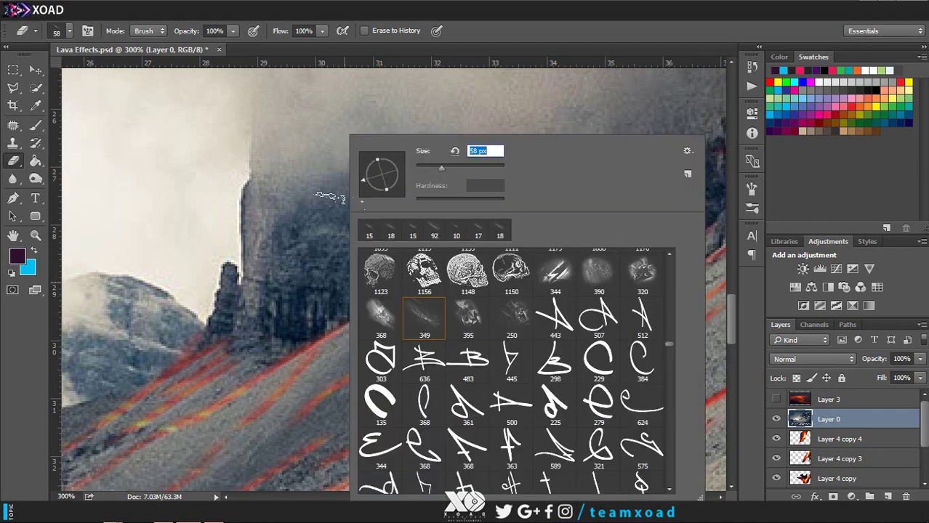
type("17")
key("Return")
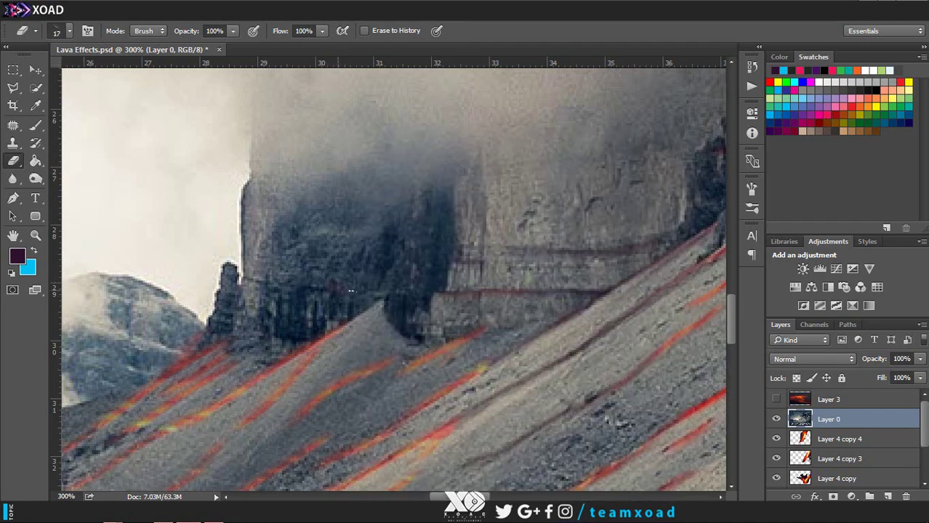
Step: Erase along the rock base to reveal the red lava streaks beneath
left_click_drag(291, 335, 313, 340)
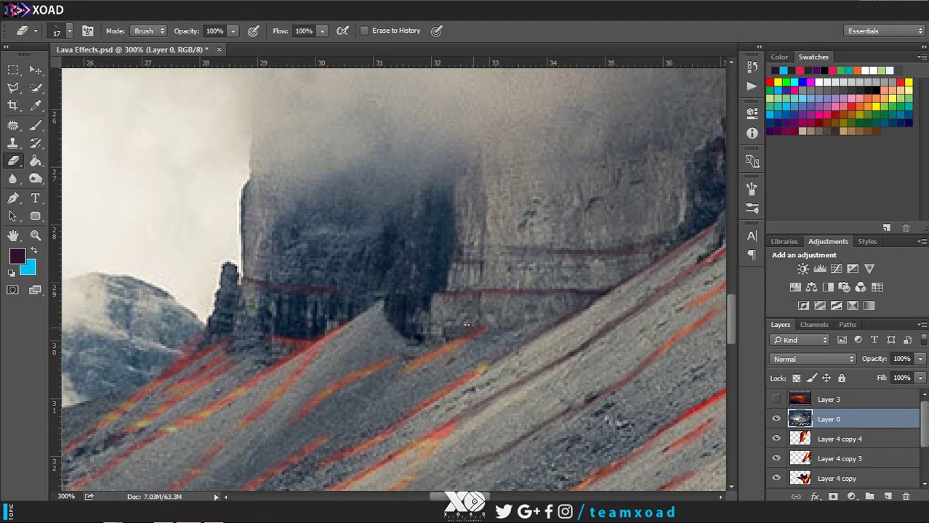
scroll(468, 258, "down", 1)
scroll(554, 204, "down", 1)
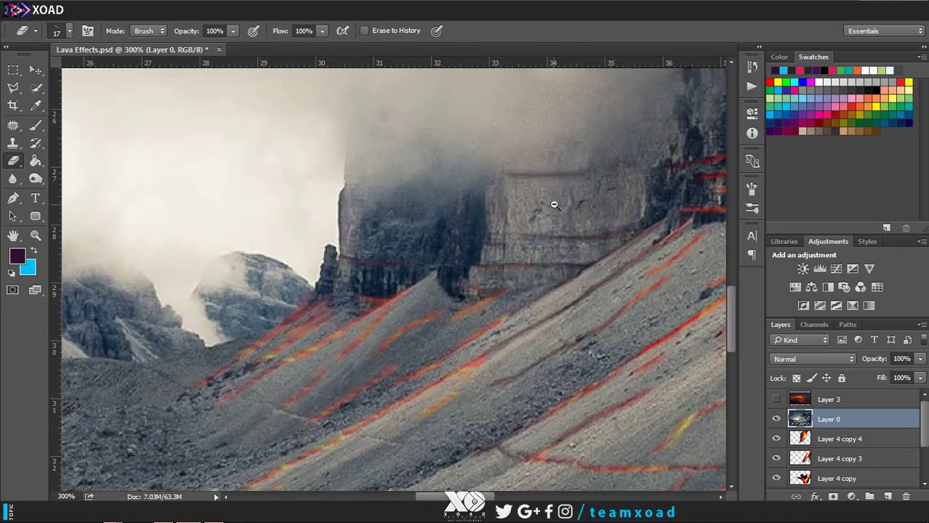
scroll(554, 203, "down", 2)
scroll(605, 276, "up", 1)
scroll(495, 227, "up", 1)
Step: Enlarge the eraser brush to 65 px
scroll(495, 227, "down", 3)
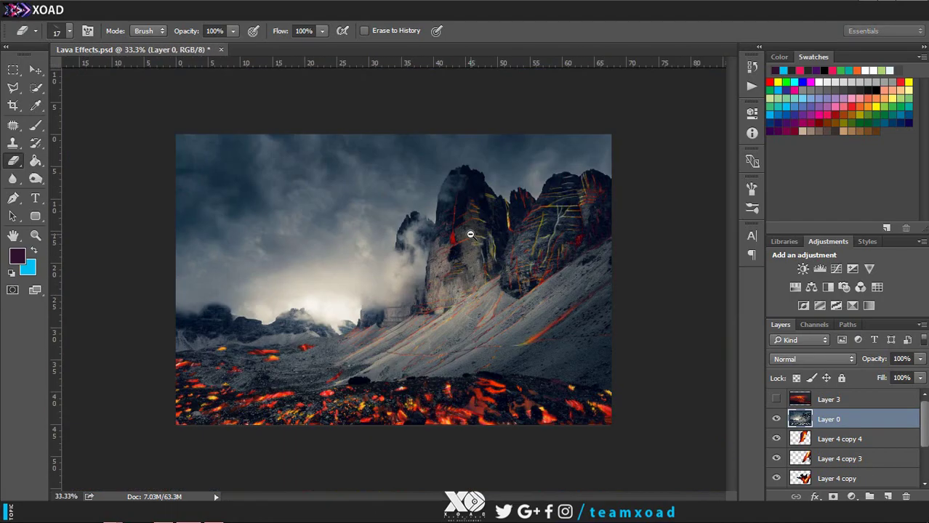
scroll(554, 216, "up", 3)
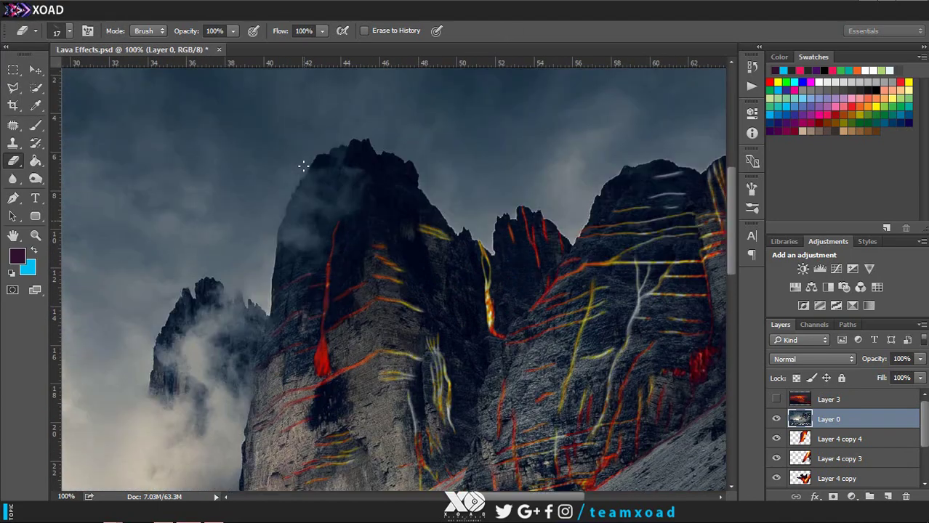
scroll(355, 218, "up", 1)
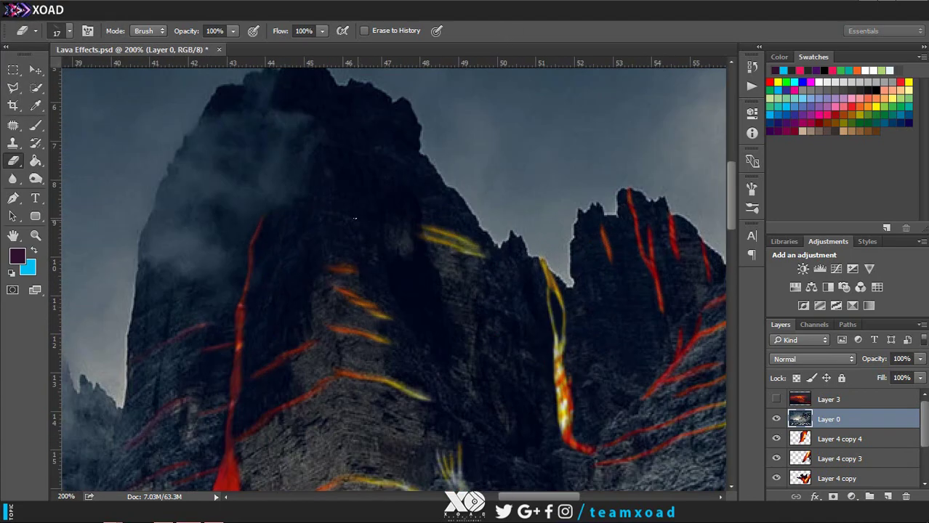
scroll(472, 309, "up", 1)
right_click(449, 308)
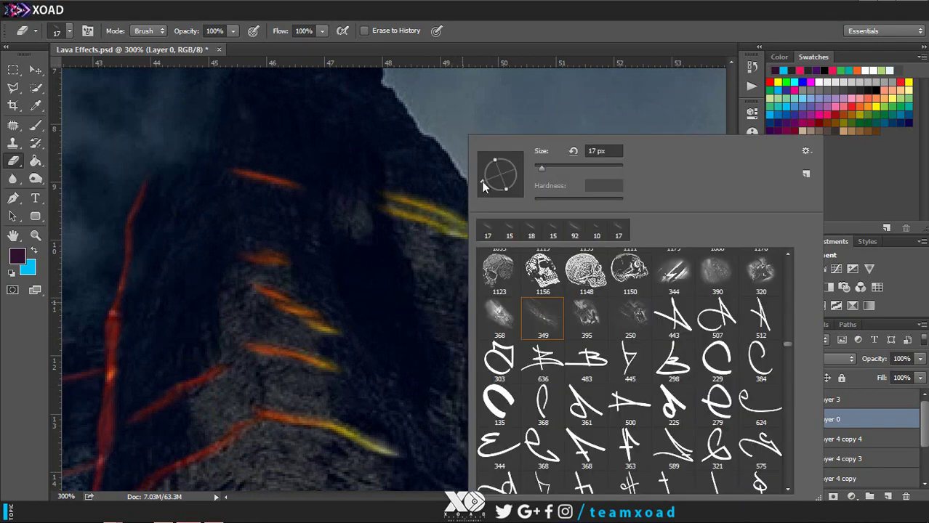
key("Escape")
scroll(447, 310, "down", 1)
scroll(481, 315, "down", 2)
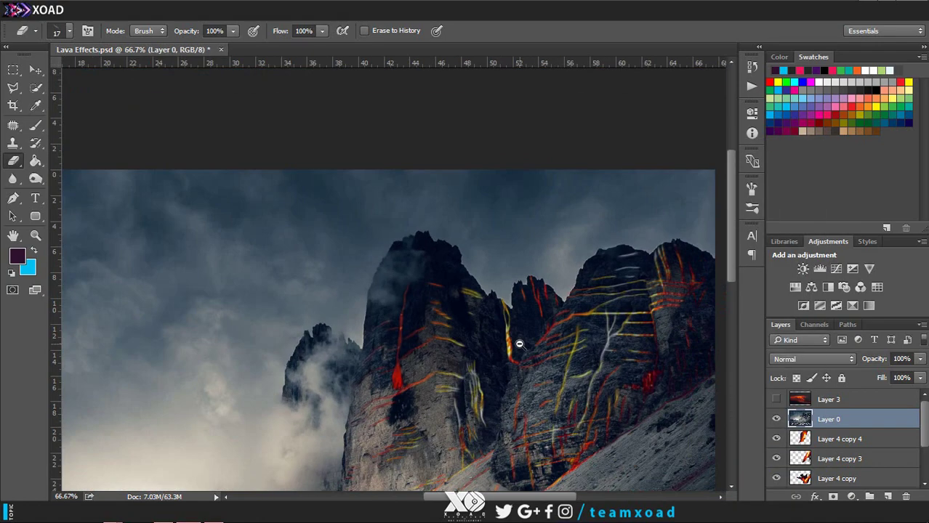
scroll(508, 342, "up", 2)
right_click(481, 210)
left_click(484, 168)
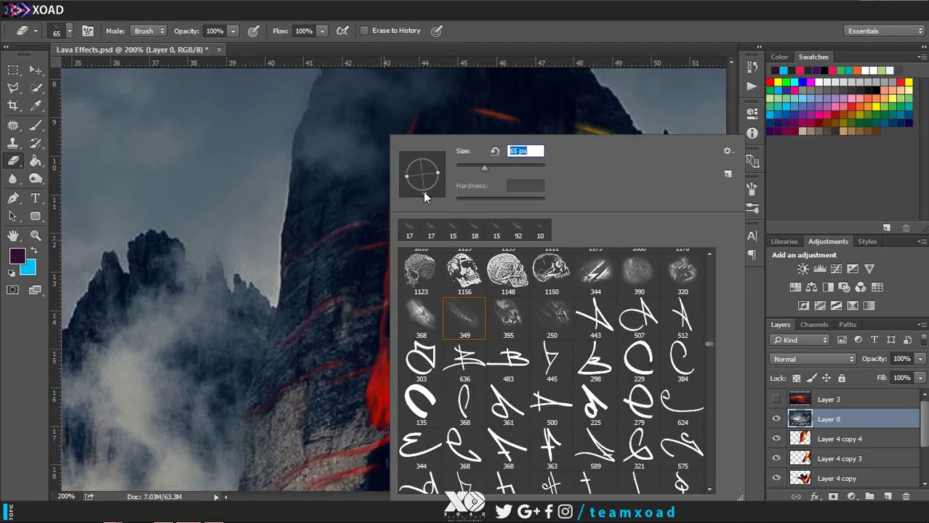
left_click(393, 169)
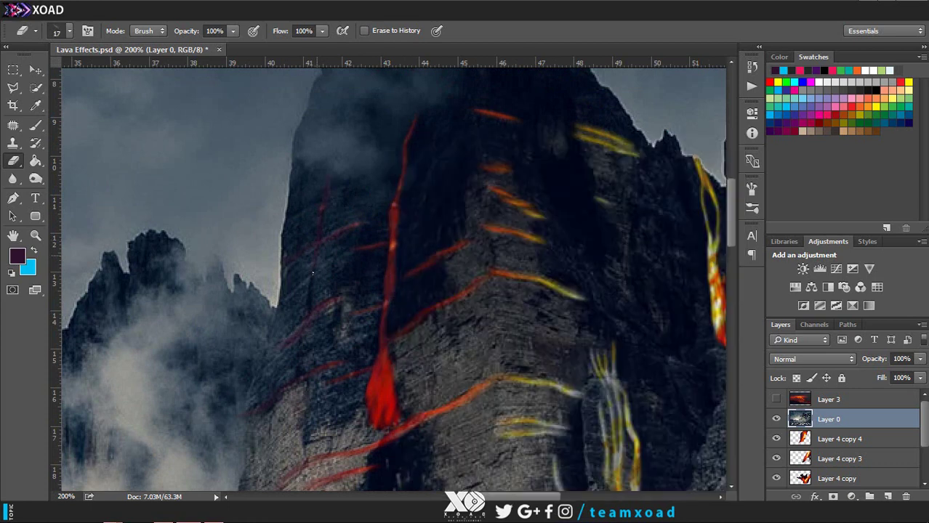
Step: Adjust the system speaker volume
scroll(299, 223, "down", 2)
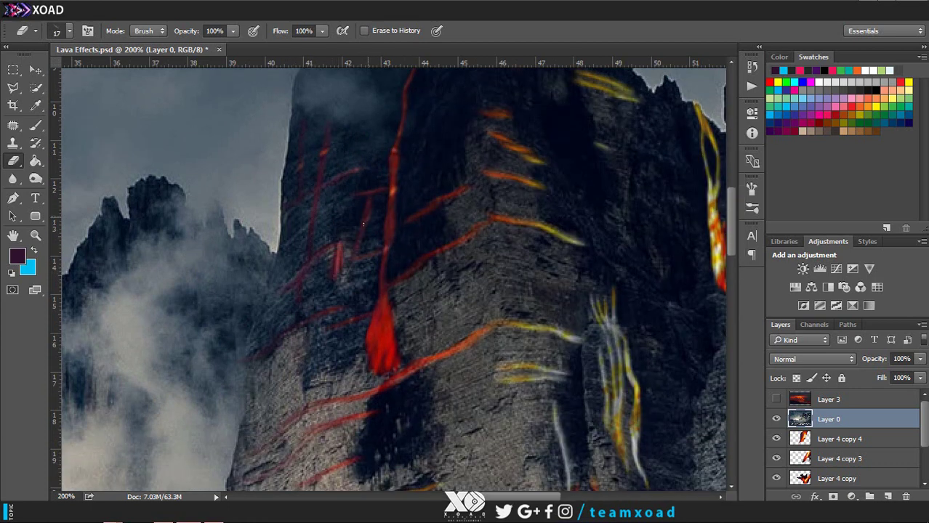
scroll(362, 223, "down", 3)
left_click(835, 486)
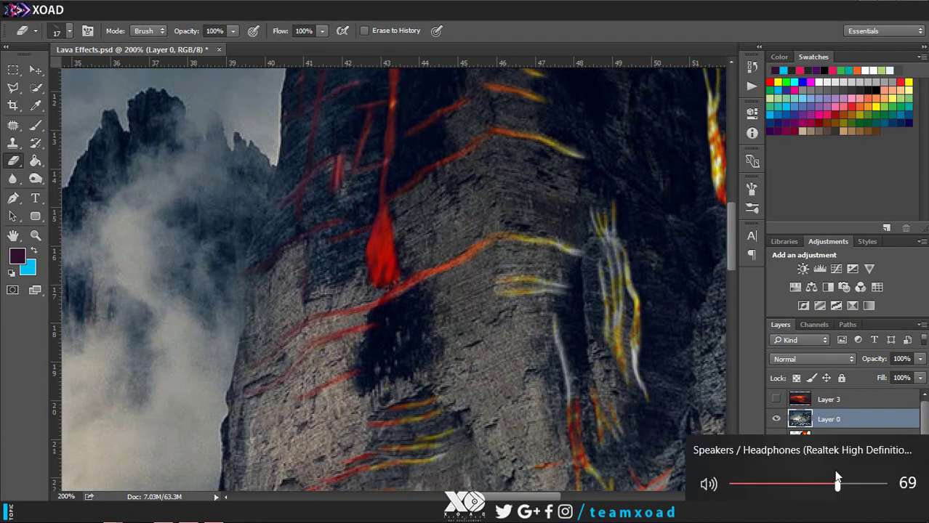
scroll(392, 280, "down", 2)
Step: Set the eraser brush size to 18 px
right_click(578, 138)
double_click(787, 322)
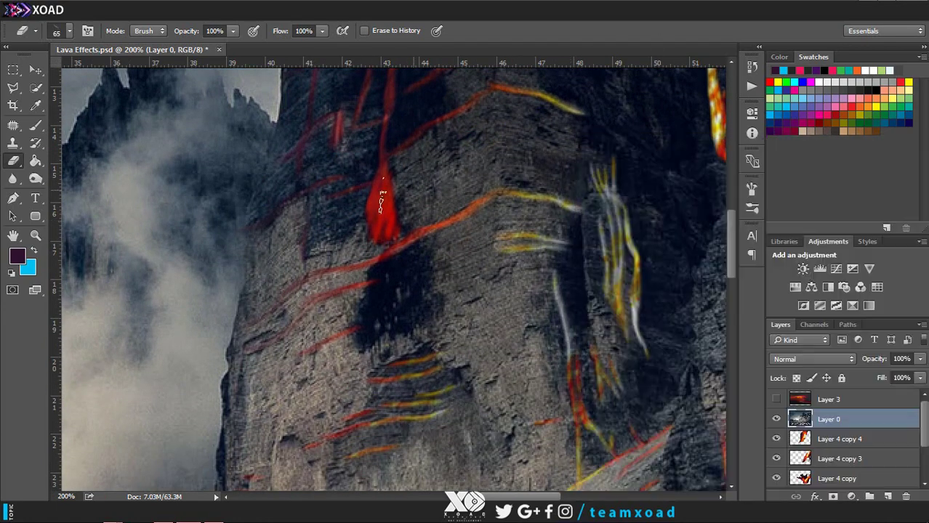
right_click(380, 202)
type("18")
key("Return")
Step: Erase thin streaks down the cliff face, revealing pale, yellow and red lava
mouse_move(578, 209)
left_mouse_down()
mouse_move(586, 320)
mouse_move(559, 399)
mouse_move(552, 218)
left_mouse_up()
left_click_drag(550, 178, 566, 283)
left_click_drag(586, 108, 605, 309)
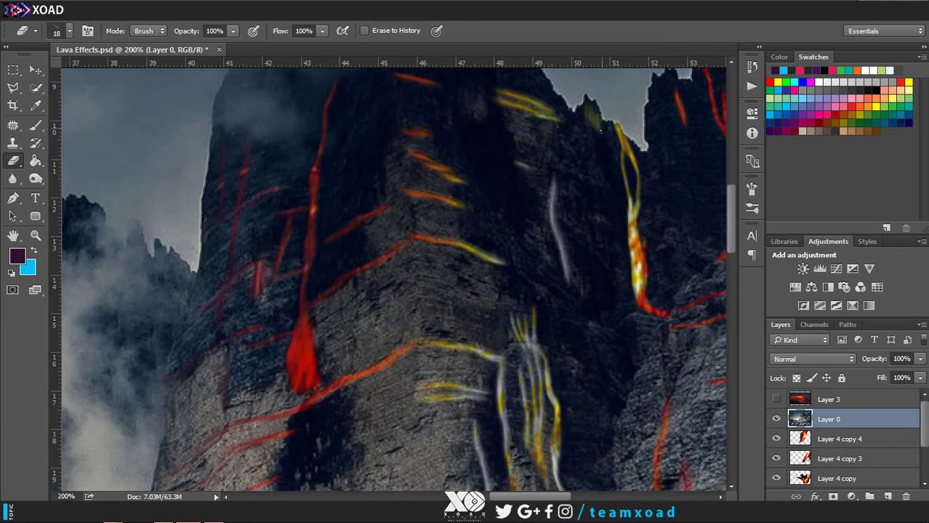
left_click_drag(575, 248, 585, 299)
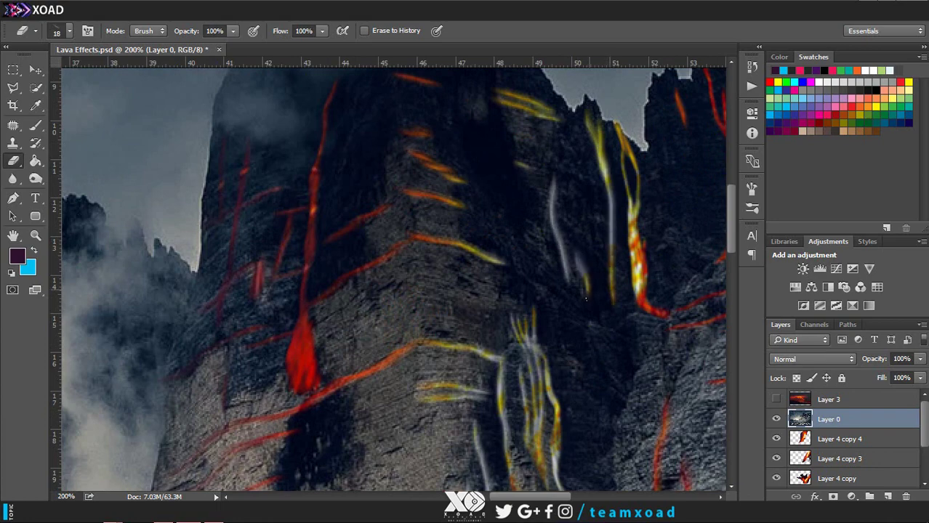
left_click_drag(590, 338, 607, 385)
left_click_drag(623, 334, 626, 373)
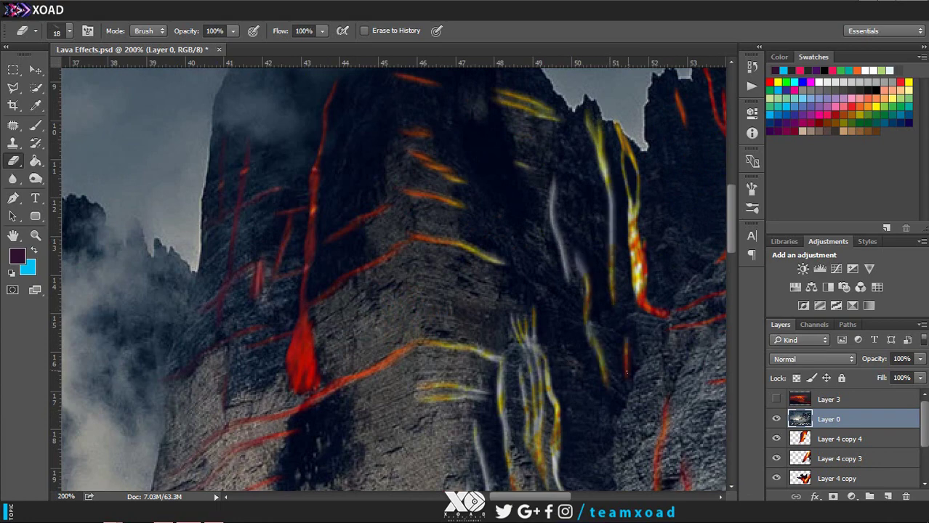
Step: Zoom in on another rock area and reveal a pale streak there
key("ctrl+minus")
key("ctrl+minus")
key("ctrl+plus")
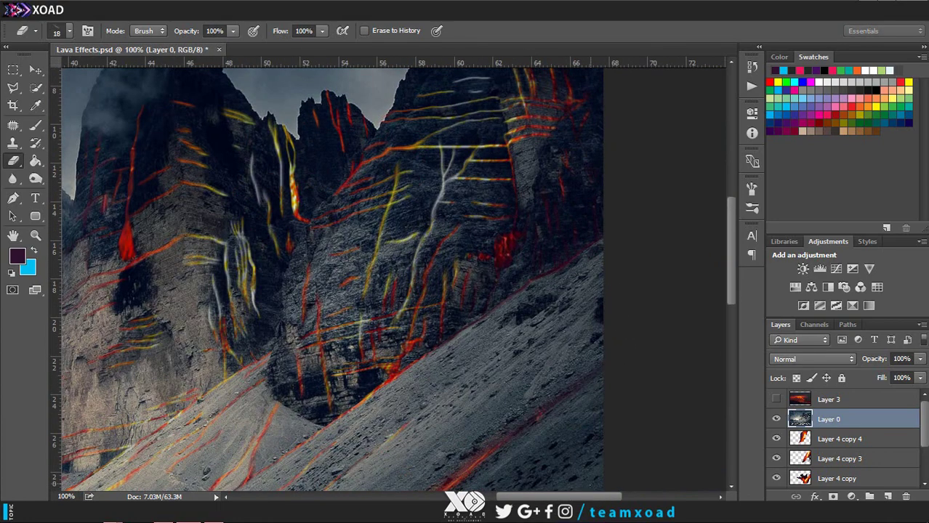
key("ctrl+plus")
scroll(464, 308, "down", 2)
scroll(694, 215, "up", 3)
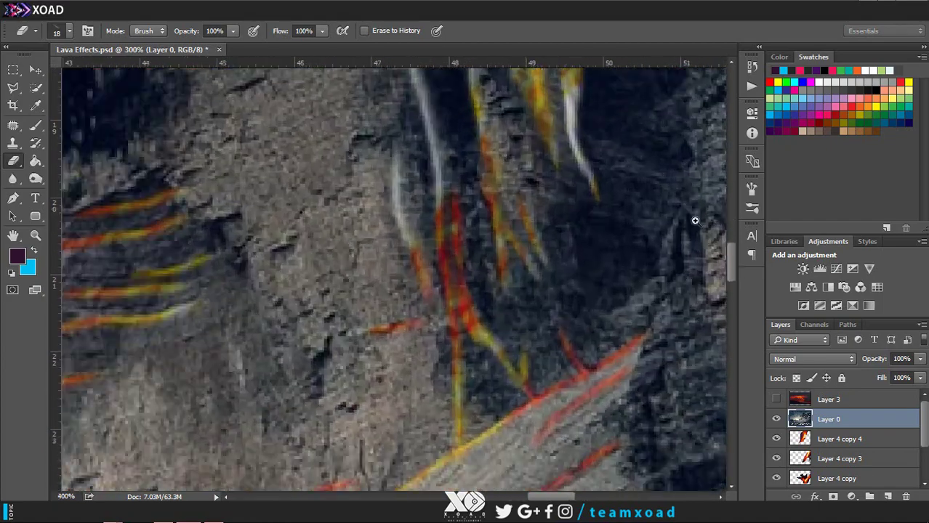
scroll(631, 378, "down", 4)
scroll(630, 377, "up", 5)
scroll(669, 401, "down", 5)
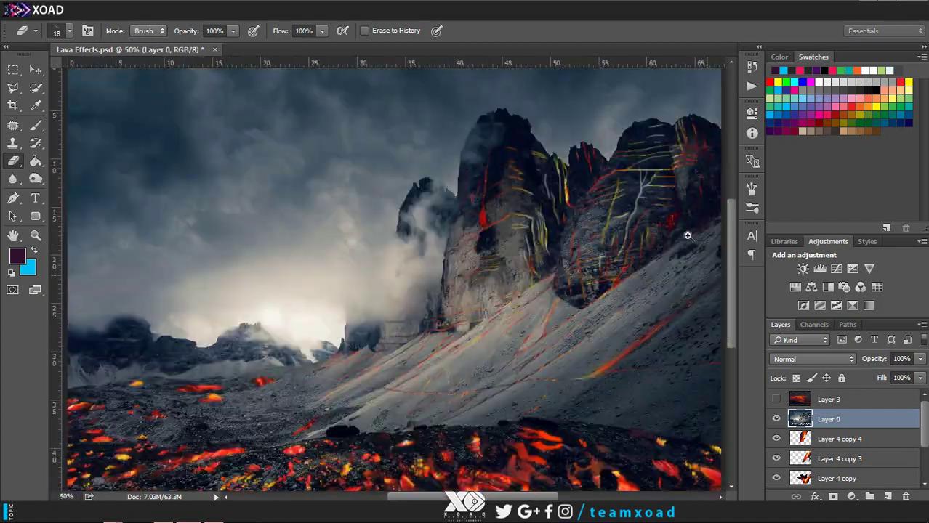
scroll(684, 234, "up", 3)
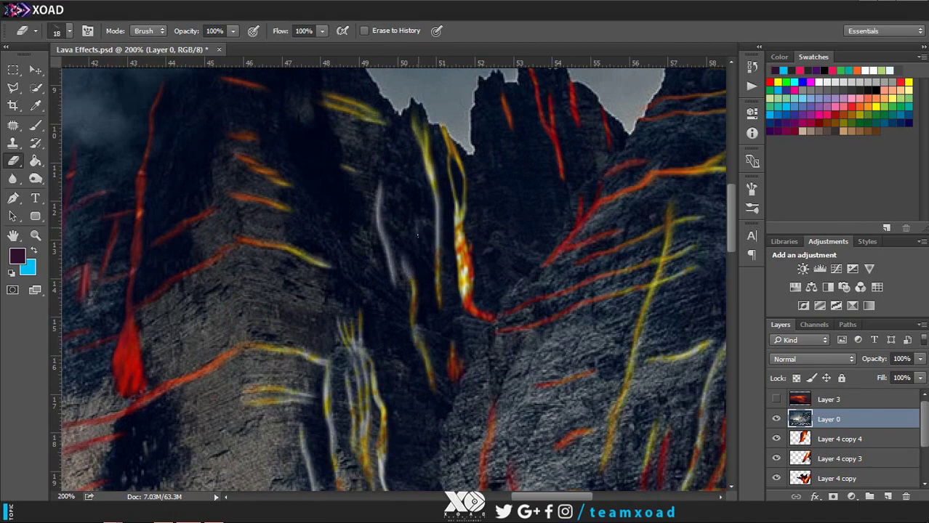
left_click_drag(338, 255, 357, 298)
Step: Reveal a glowing lava streak in the crevice
scroll(363, 330, "down", 3)
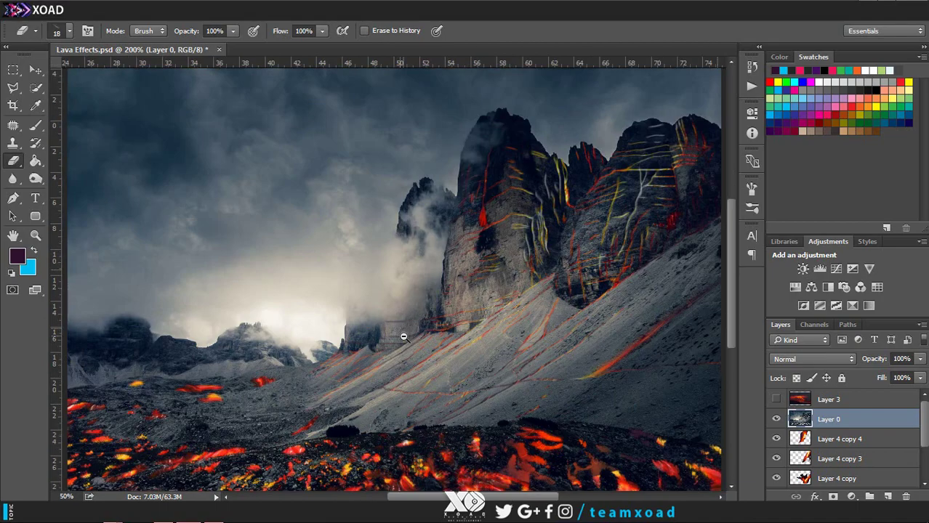
scroll(626, 197, "up", 5)
scroll(426, 311, "down", 1)
scroll(426, 310, "up", 1)
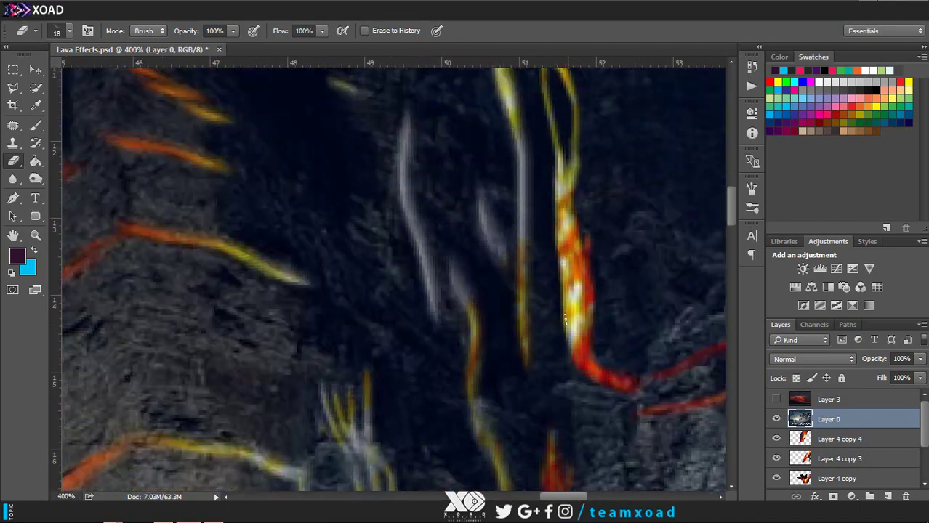
scroll(427, 310, "up", 2)
scroll(476, 448, "down", 3)
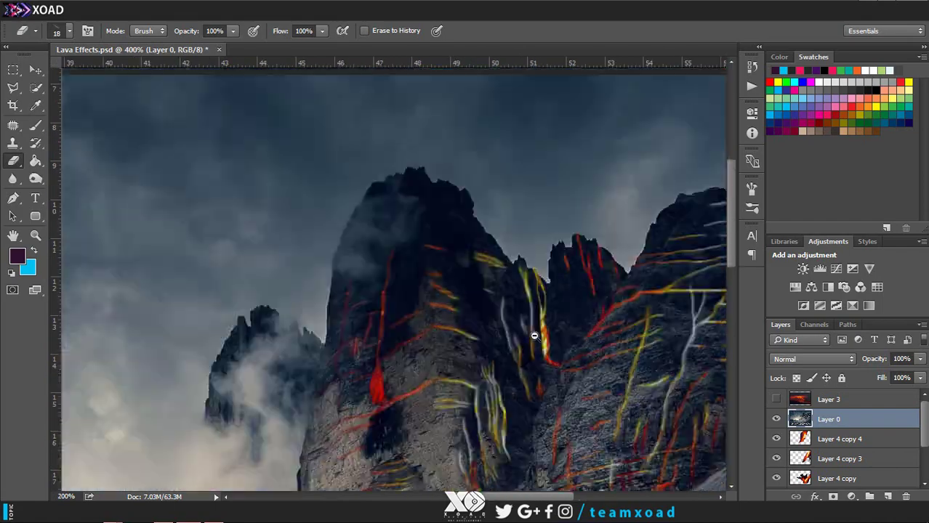
scroll(534, 328, "down", 2)
scroll(422, 190, "up", 5)
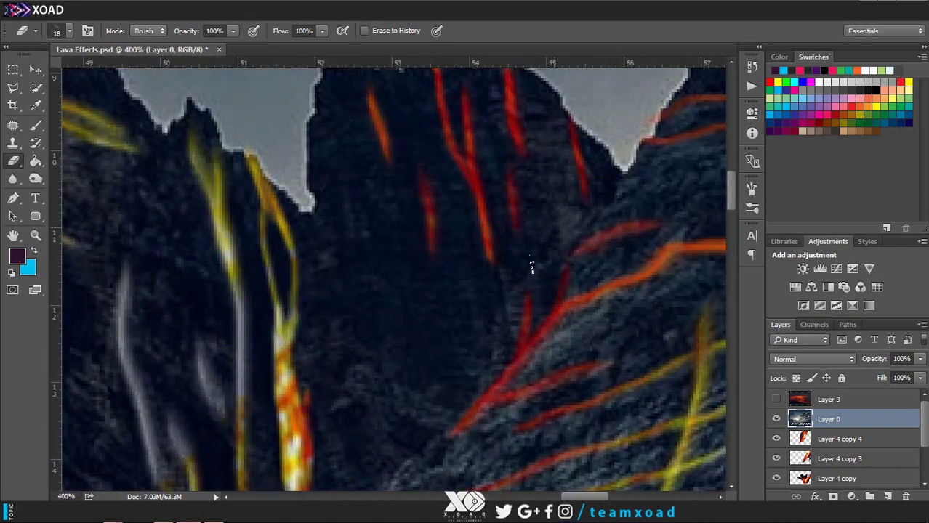
left_click_drag(404, 289, 411, 343)
Step: Add three glowing yellow lava strokes on the peak
scroll(322, 357, "down", 2)
scroll(369, 342, "down", 2)
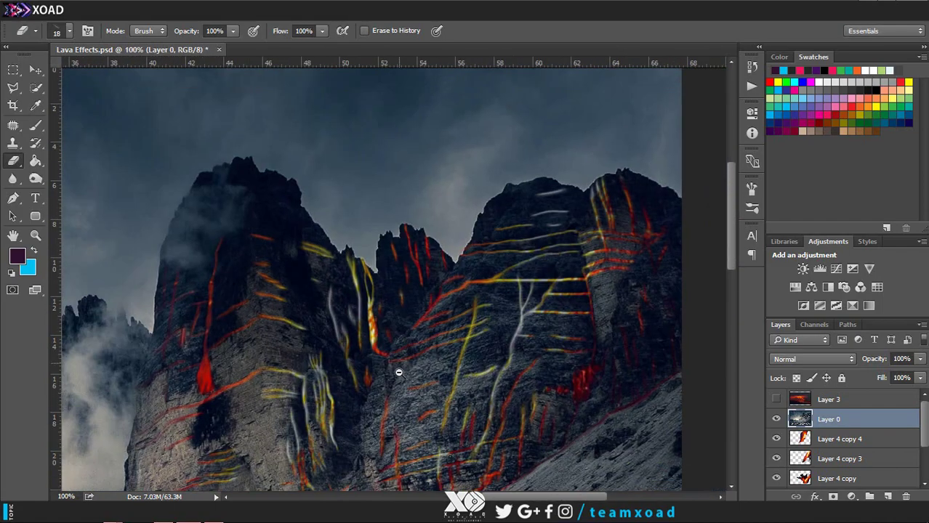
scroll(348, 277, "up", 2)
left_click_drag(353, 261, 374, 414)
left_click_drag(400, 243, 418, 374)
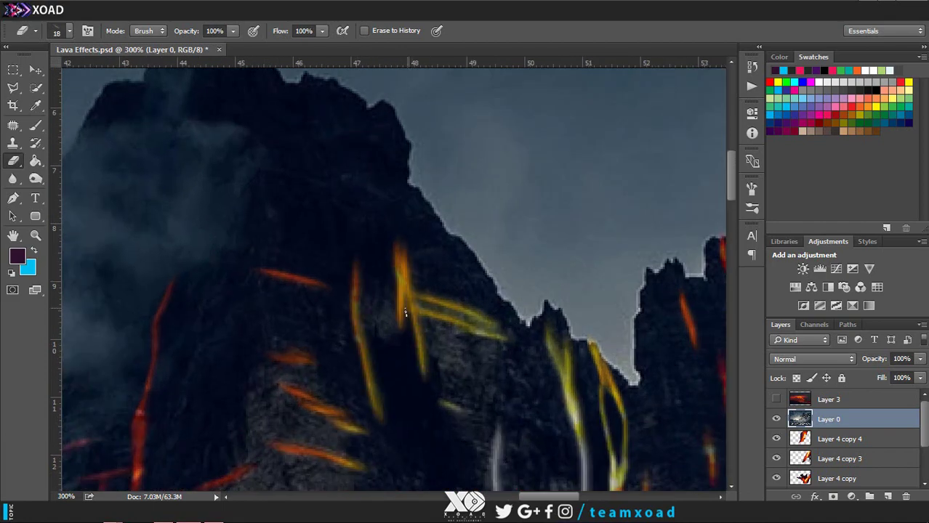
left_click_drag(404, 312, 387, 372)
Step: Enlarge the eraser to 55 px and brighten the glowing lava streak
key("bracketright")
key("bracketright")
key("bracketright")
scroll(386, 349, "down", 3)
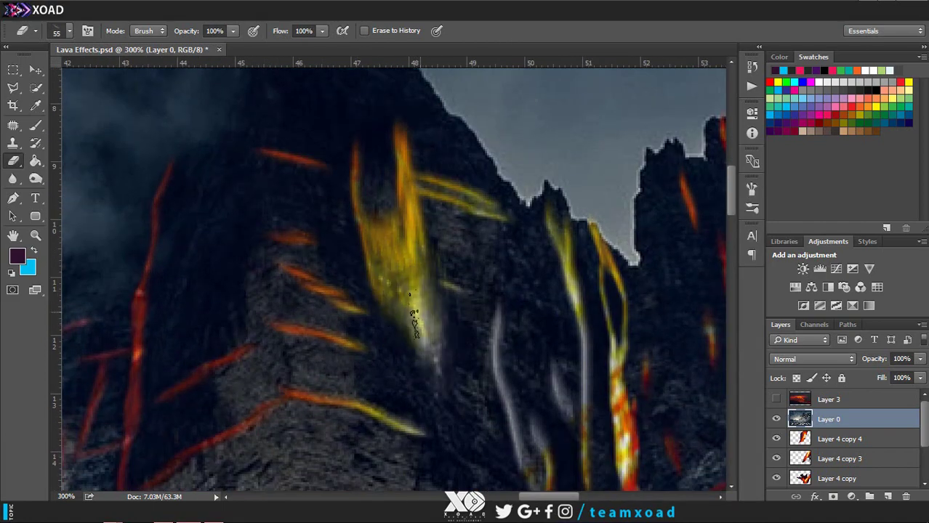
left_click_drag(396, 233, 453, 342)
right_click(436, 284)
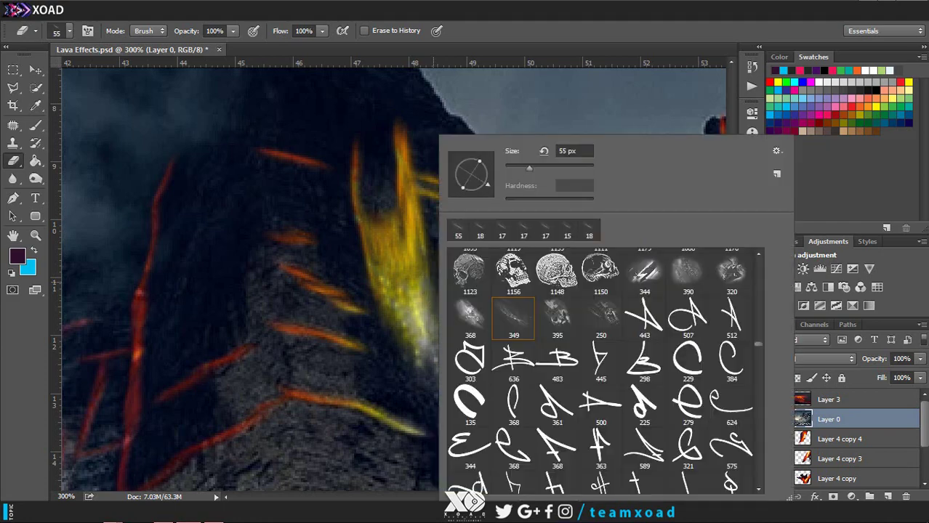
key("Escape")
mouse_move(400, 237)
left_mouse_down()
mouse_move(441, 340)
mouse_move(408, 306)
left_mouse_up()
scroll(408, 307, "down", 3)
scroll(576, 172, "up", 3)
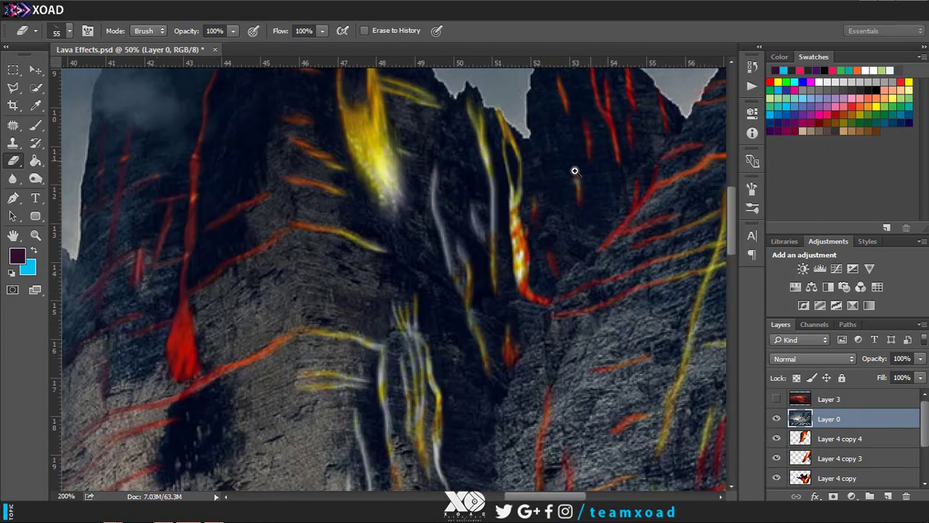
Step: Erase rock along the pale streak on the left peak to brighten it
right_click(425, 190)
key("Escape")
left_click_drag(302, 207, 313, 348)
right_click(380, 307)
key("Escape")
left_click_drag(305, 247, 319, 349)
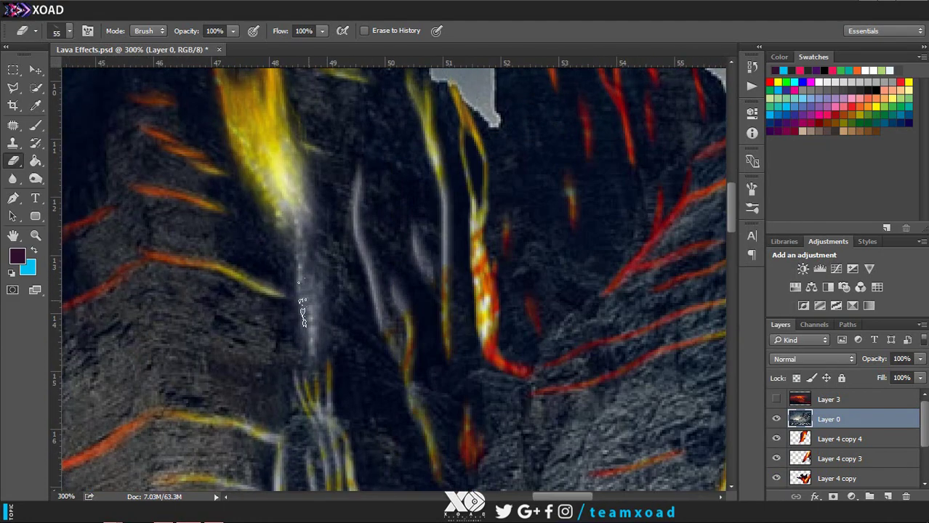
left_click_drag(295, 269, 291, 200)
left_click_drag(334, 270, 319, 421)
left_click_drag(305, 313, 323, 447)
left_click_drag(312, 378, 349, 349)
Step: Temporarily fade the mountain layer's opacity to check the lava beneath
scroll(349, 341, "down", 3)
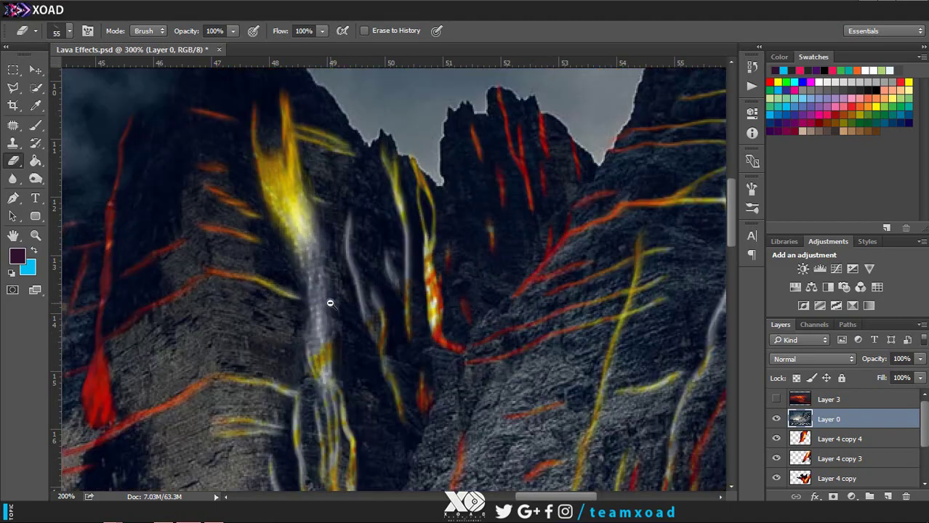
scroll(381, 343, "down", 2)
scroll(650, 207, "up", 2)
left_click(920, 358)
mouse_move(918, 376)
left_mouse_down()
mouse_move(877, 372)
mouse_move(920, 374)
left_mouse_up()
scroll(508, 269, "down", 2)
key("alt+space")
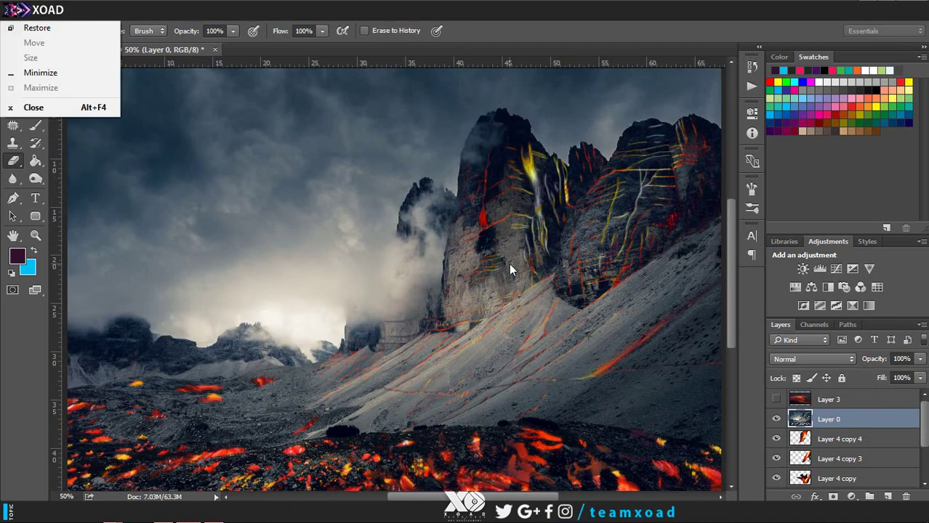
left_click(826, 445)
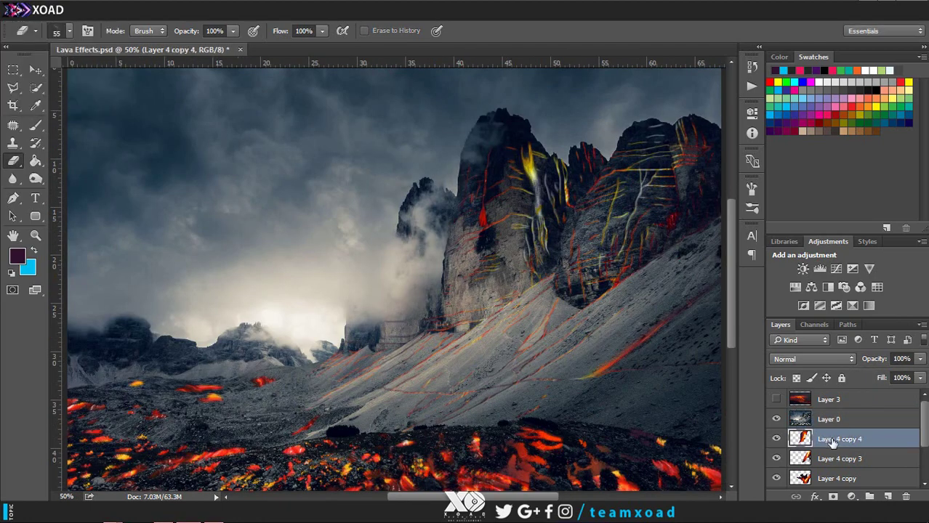
left_click(836, 439)
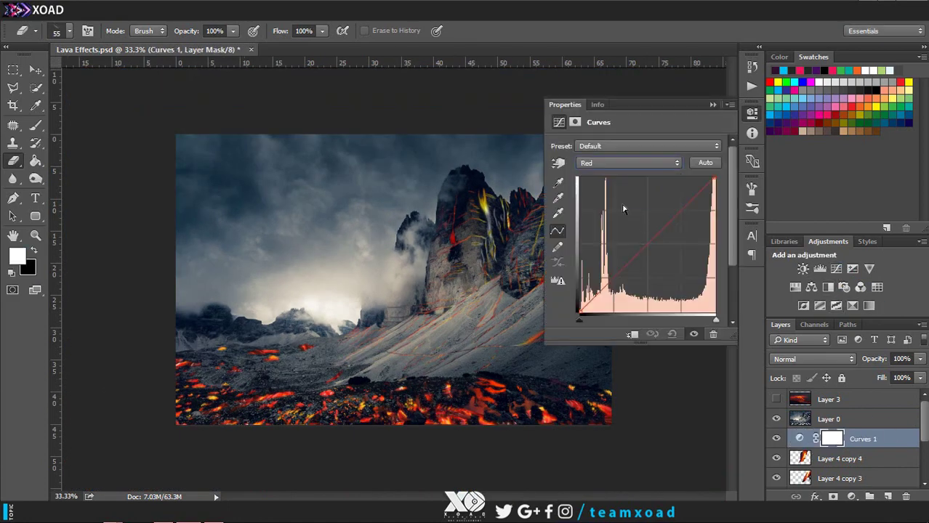
left_click(628, 163)
left_click(610, 186)
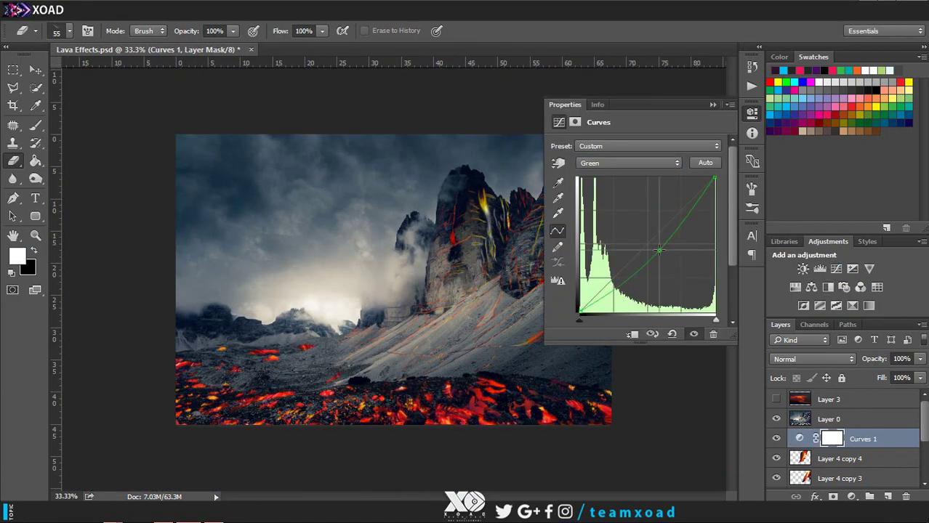
key("alt+5")
key("alt+2")
left_click(712, 104)
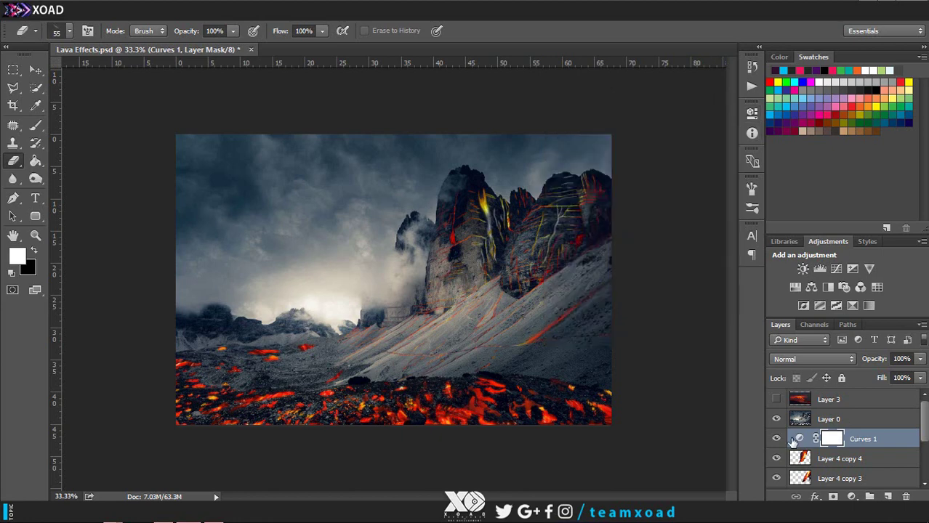
left_click(776, 439)
Step: Delete Curves 1 and duplicate the lava layer above the mountain photo at 63% opacity
key("Delete")
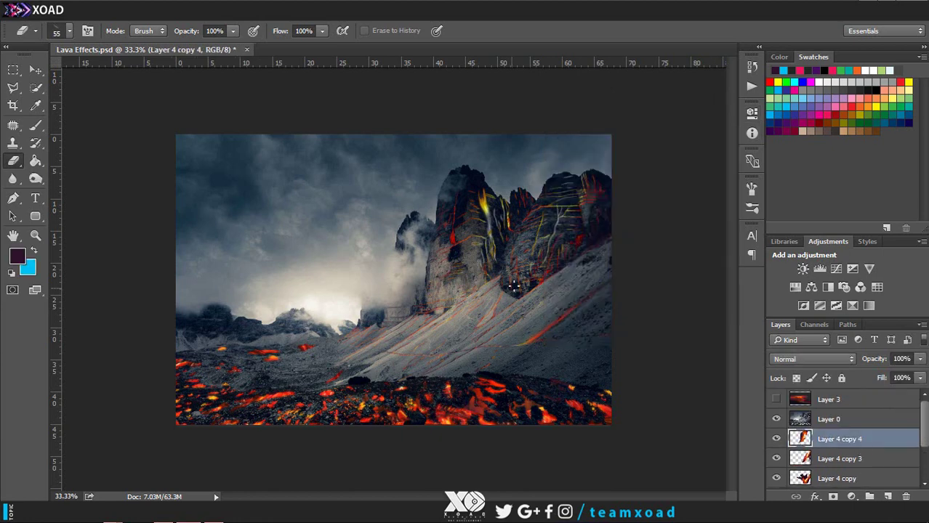
right_click(864, 439)
left_click(588, 151)
left_click_drag(800, 439, 799, 420)
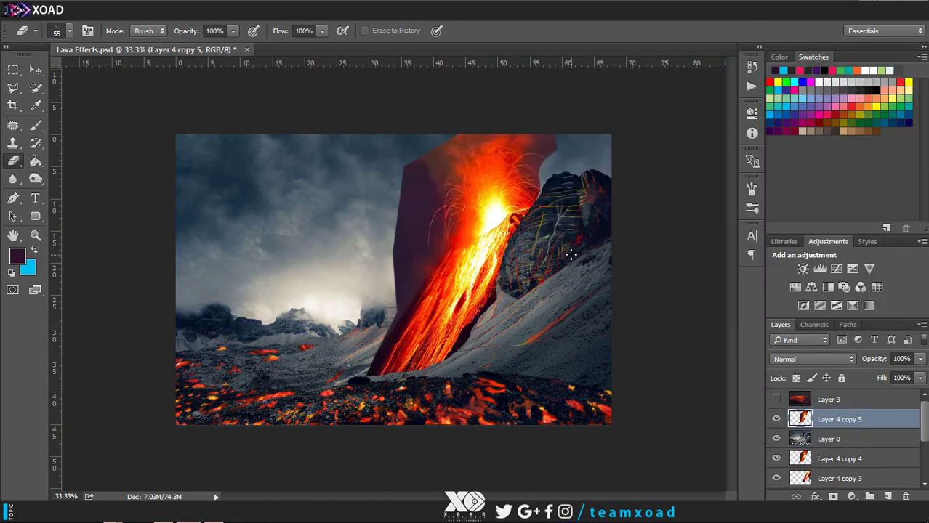
left_click(920, 359)
left_click_drag(917, 374, 894, 374)
Step: Lasso the bright lava burst, cut it to Layer 5, and delete the leftover copy
scroll(547, 180, "up", 1)
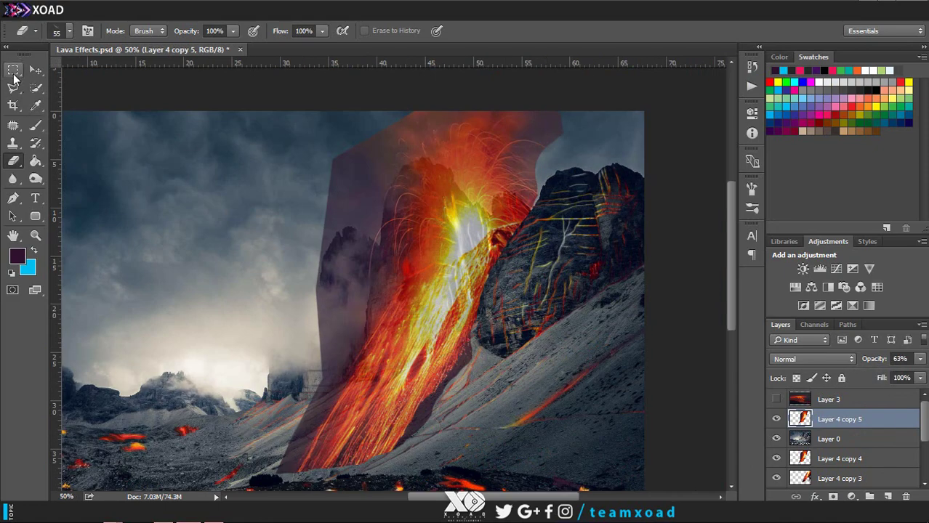
key("l")
left_click(427, 181)
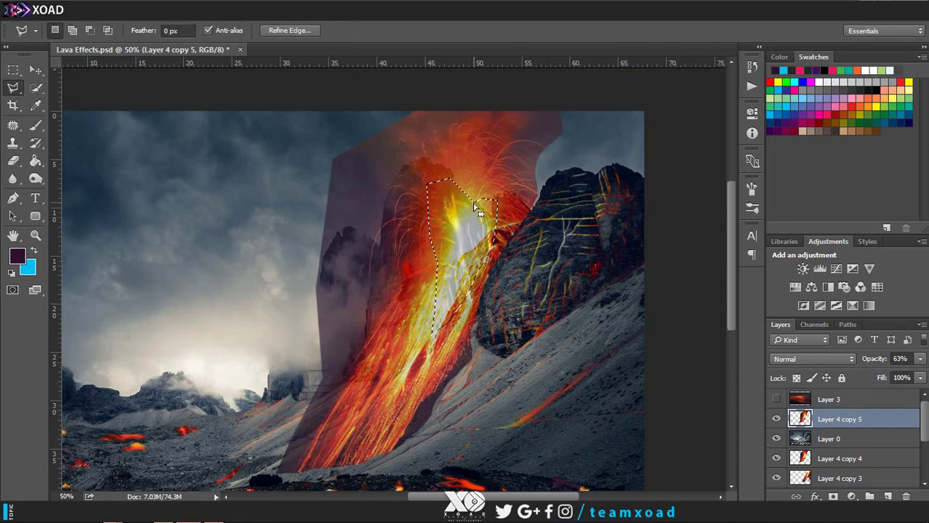
right_click(430, 206)
left_click(497, 343)
mouse_move(839, 439)
left_mouse_down()
mouse_move(824, 435)
mouse_move(852, 434)
left_mouse_up()
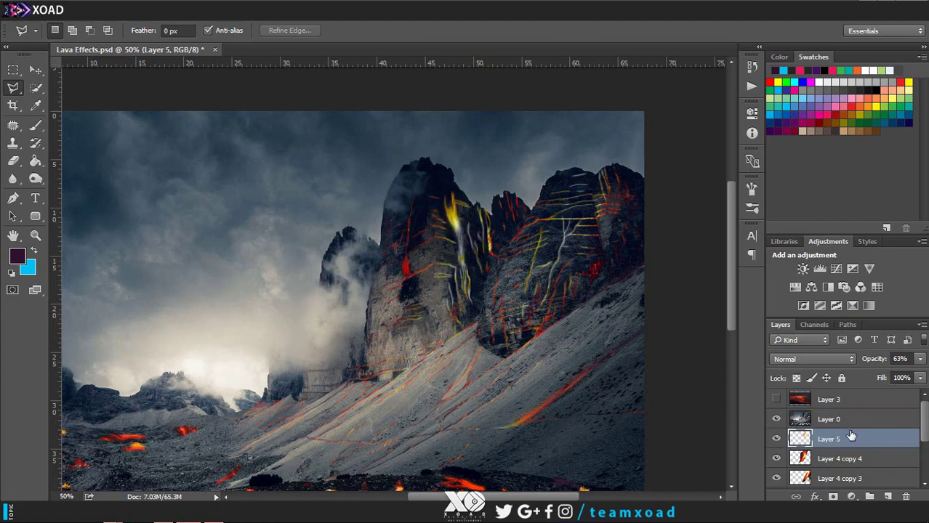
Step: Set Layer 5 to full opacity beneath the mountain and move it onto the yellow streak
key("ctrl+bracketright")
key("0")
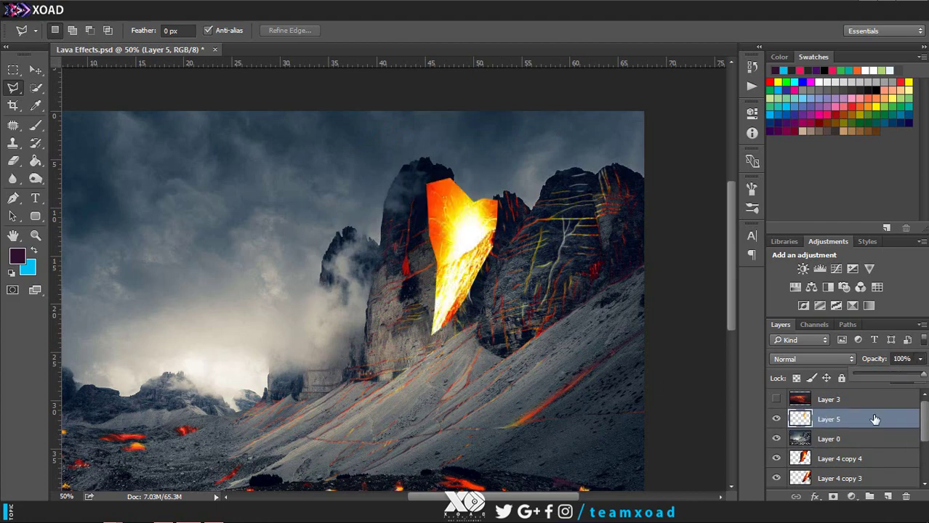
key("ctrl+bracketleft")
key("ctrl+plus")
key("ctrl+plus")
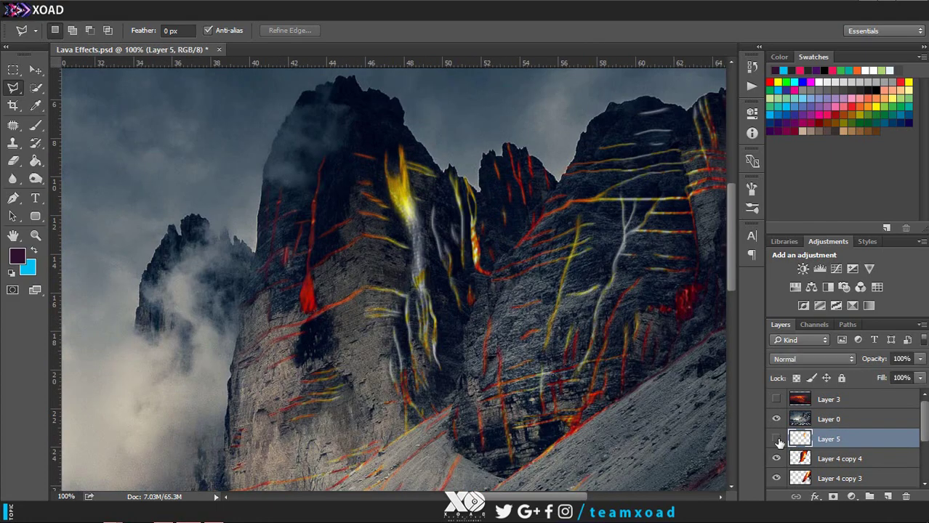
key("v")
left_click_drag(428, 239, 469, 312)
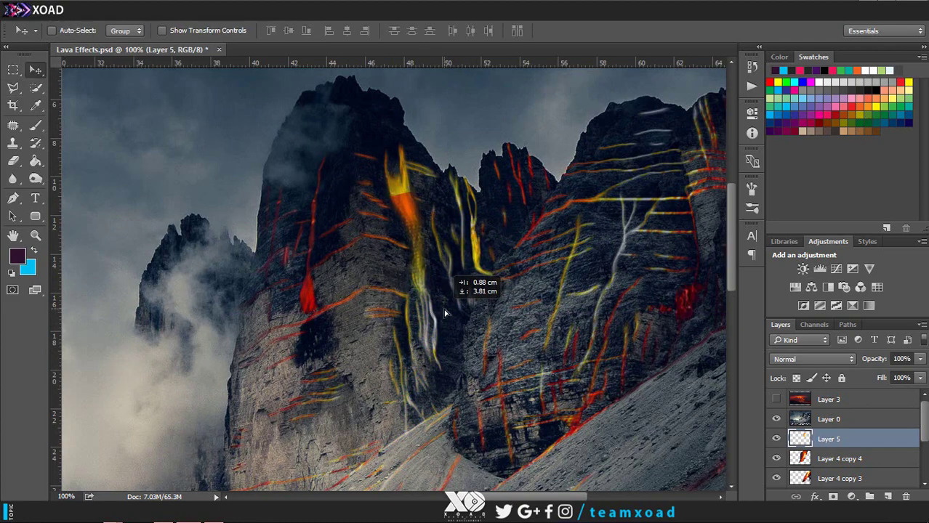
Step: Choose a soft round eraser brush and compare with a lava layer briefly hidden
left_click(13, 161)
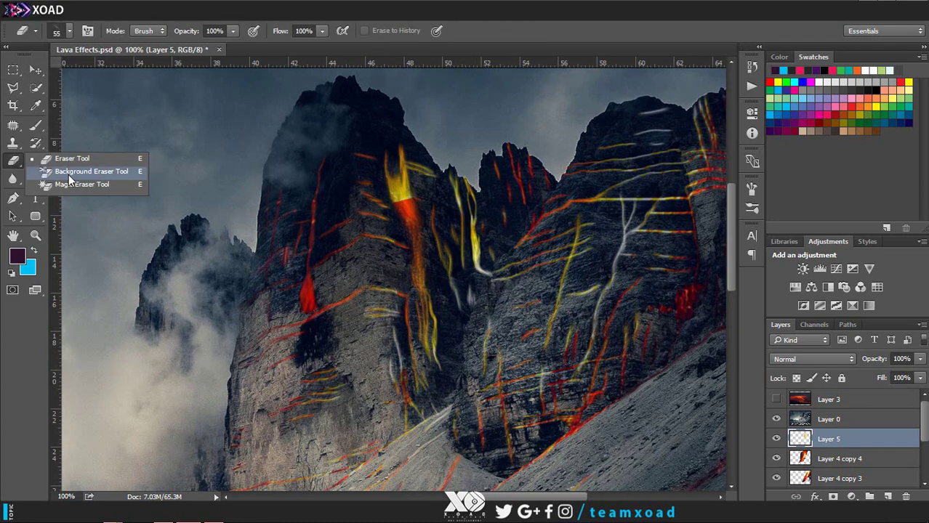
left_click(64, 31)
double_click(42, 178)
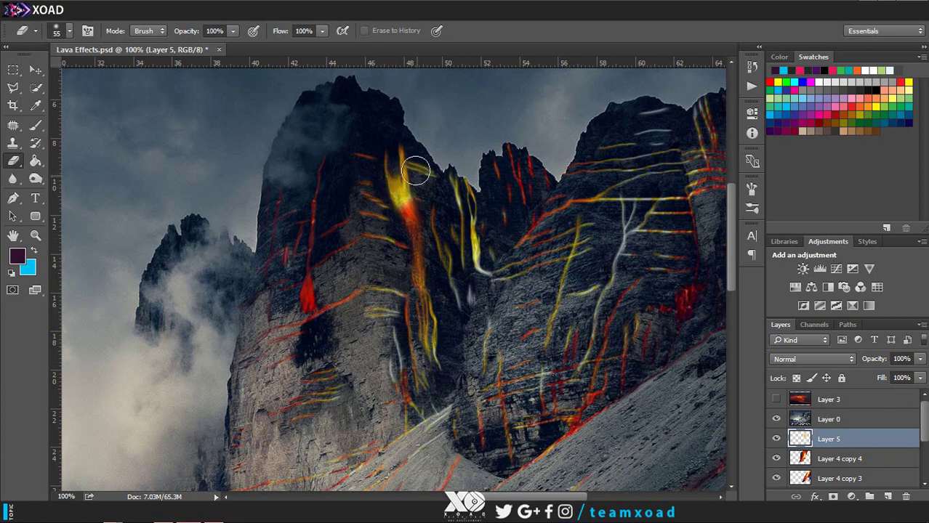
left_click(776, 458)
left_click(776, 459)
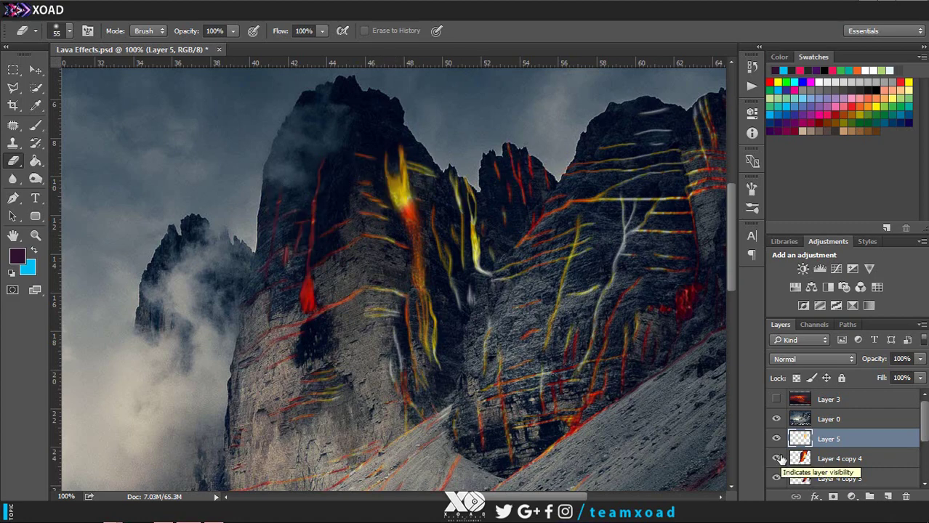
Step: Duplicate Layer 5
right_click(828, 440)
left_click(798, 83)
key("Return")
Step: Reposition the Layer 5 lava copy and place a new Layer 5 copy 2 elsewhere on the peaks
key("v")
mouse_move(440, 388)
left_mouse_down()
mouse_move(433, 419)
mouse_move(402, 413)
left_mouse_up()
right_click(835, 438)
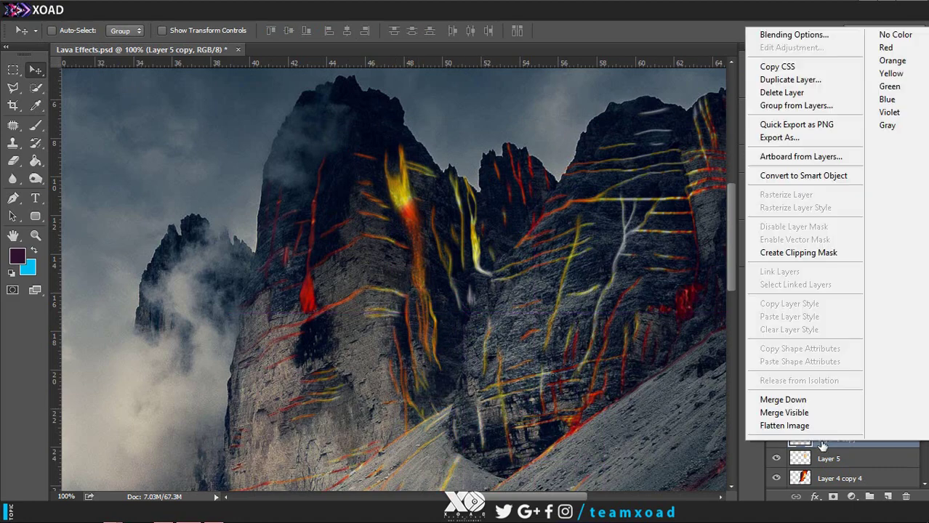
left_click(798, 78)
key("Return")
left_click_drag(415, 379, 500, 450)
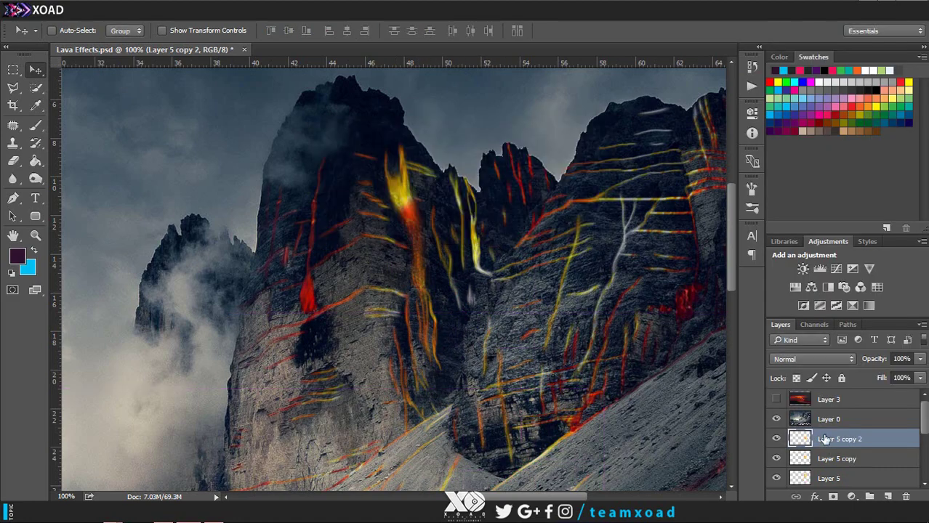
Step: Duplicate it as Layer 5 copy 3 and position it on the right rock face
right_click(824, 439)
left_click(799, 79)
key("Return")
mouse_move(424, 154)
left_mouse_down()
mouse_move(707, 264)
mouse_move(762, 260)
mouse_move(649, 315)
left_mouse_up()
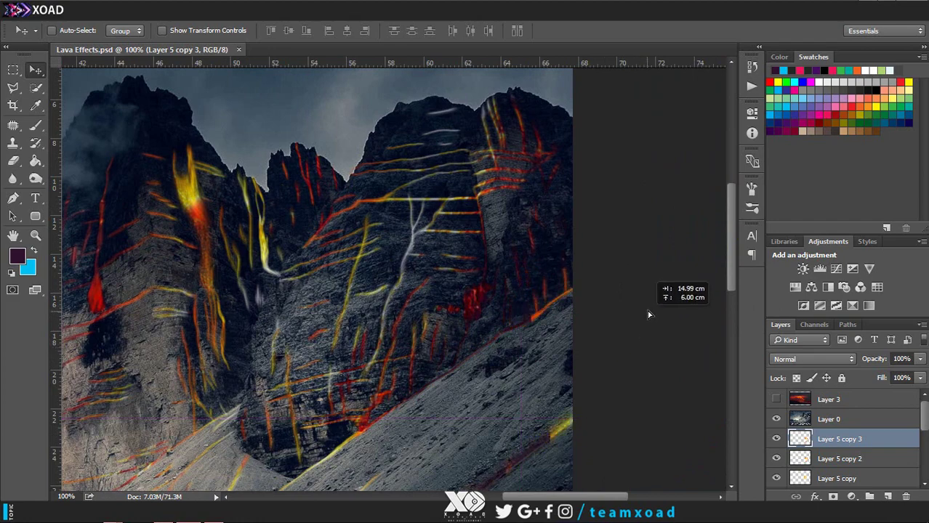
left_click_drag(649, 315, 612, 280)
Step: Place another lava copy on the rock and check the whole image zoomed out
right_click(823, 438)
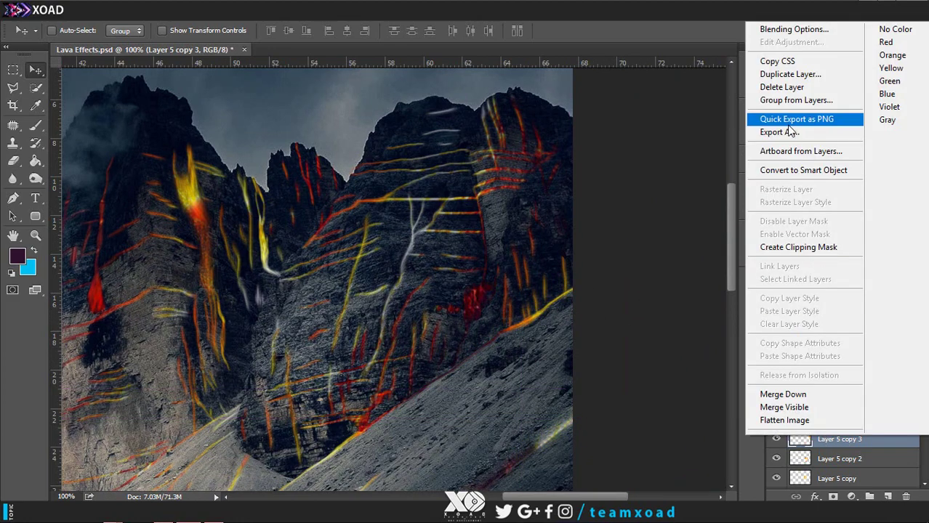
key("Escape")
mouse_move(505, 208)
left_mouse_down()
mouse_move(497, 309)
mouse_move(494, 298)
mouse_move(522, 267)
left_mouse_up()
key("e")
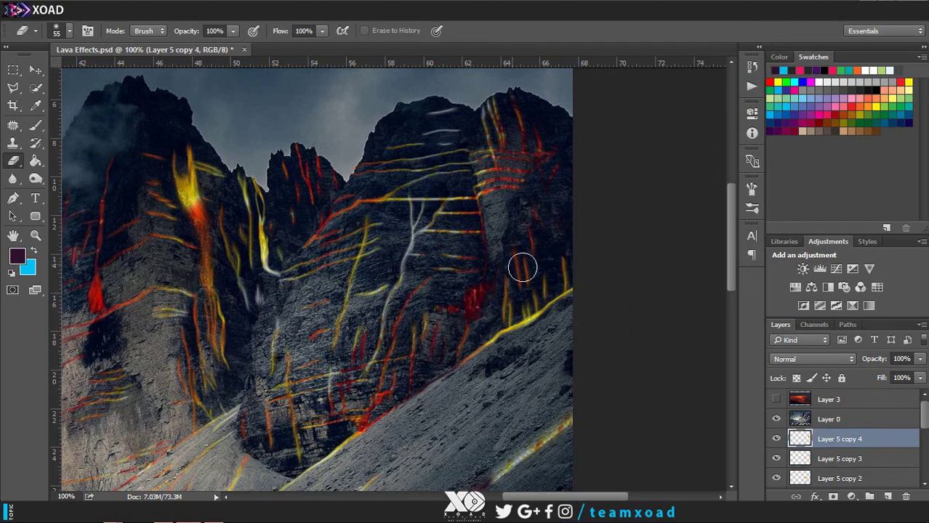
key("ctrl+0")
key("ctrl+1")
Step: Add Layer 5 copy 5 higher on the rock and erase its stray white glow
right_click(823, 459)
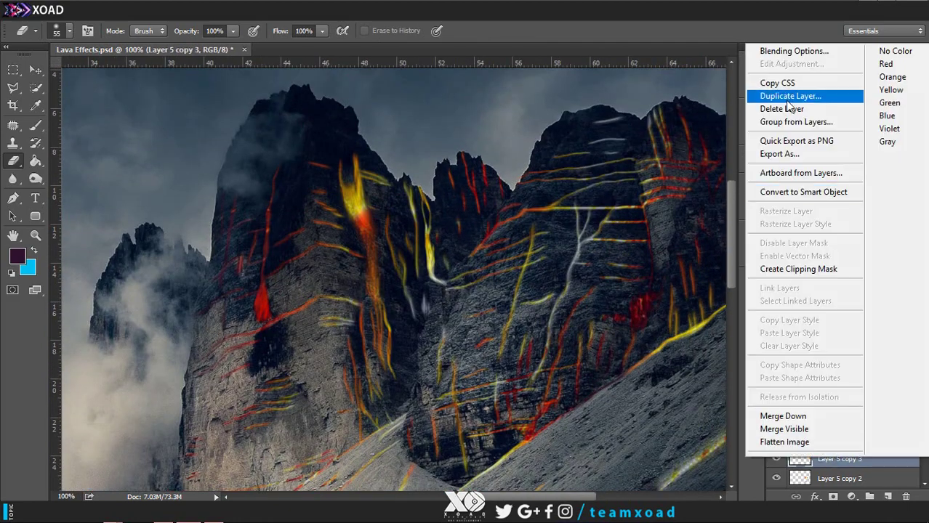
left_click(787, 104)
left_click(584, 152)
key("v")
mouse_move(692, 394)
left_mouse_down()
mouse_move(571, 162)
mouse_move(329, 308)
mouse_move(346, 229)
mouse_move(294, 324)
mouse_move(392, 212)
mouse_move(281, 445)
mouse_move(411, 190)
left_mouse_up()
key("e")
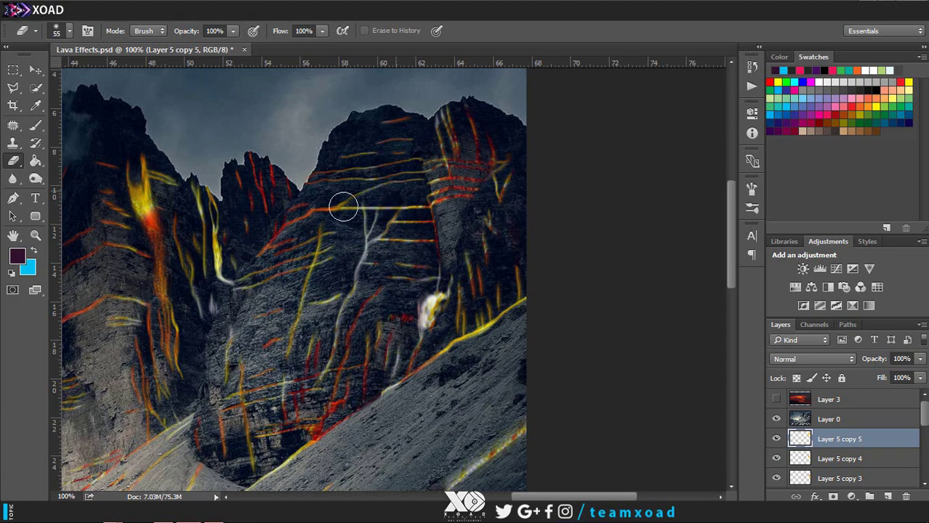
left_click(425, 294)
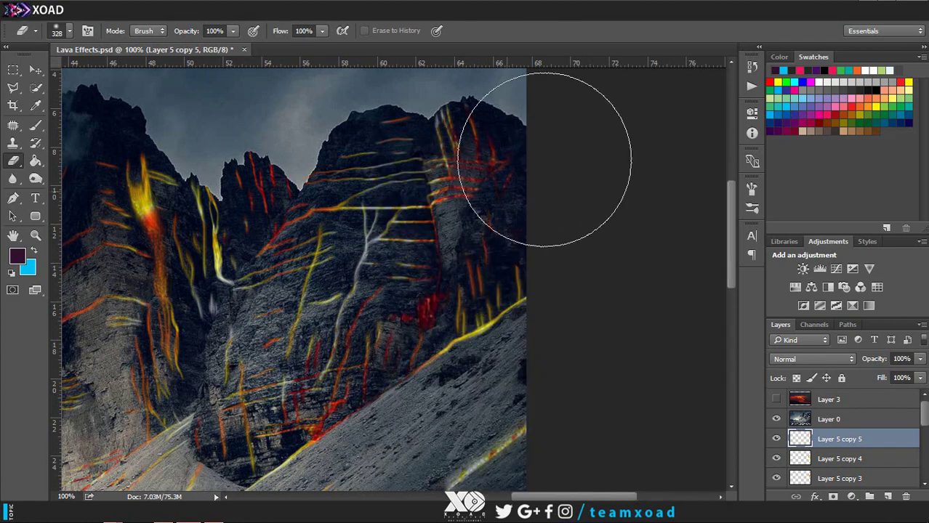
Step: Add Layer 5 copy 6 and move it across the peaks
right_click(843, 439)
left_click(787, 120)
key("Return")
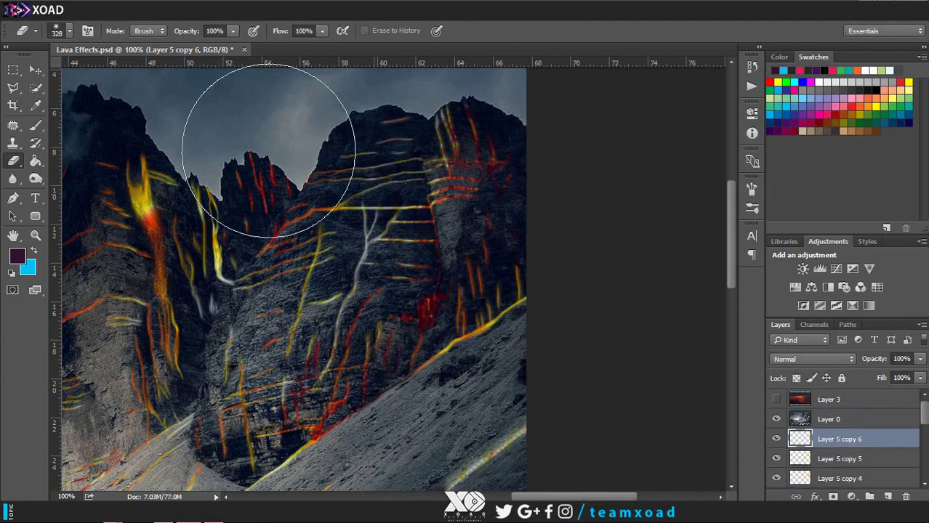
key("v")
mouse_move(464, 269)
left_mouse_down()
mouse_move(474, 269)
mouse_move(414, 420)
mouse_move(518, 201)
mouse_move(321, 214)
mouse_move(477, 327)
mouse_move(433, 166)
mouse_move(231, 318)
mouse_move(245, 310)
mouse_move(488, 396)
left_mouse_up()
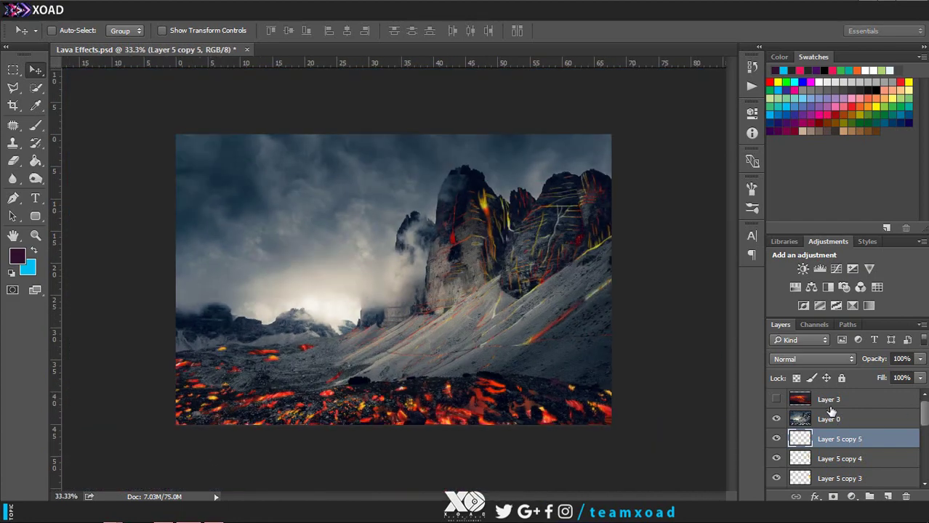
Step: Add a Curves adjustment above Layer 4 copy and bend it to darken the midtones
scroll(872, 436, "down", 5)
scroll(857, 465, "down", 5)
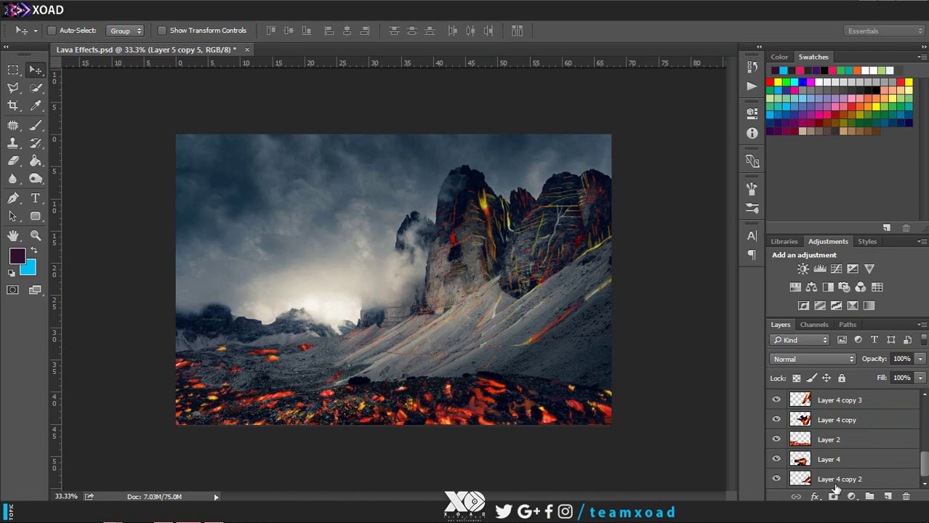
left_click(838, 440)
left_click(840, 425)
left_click(819, 269)
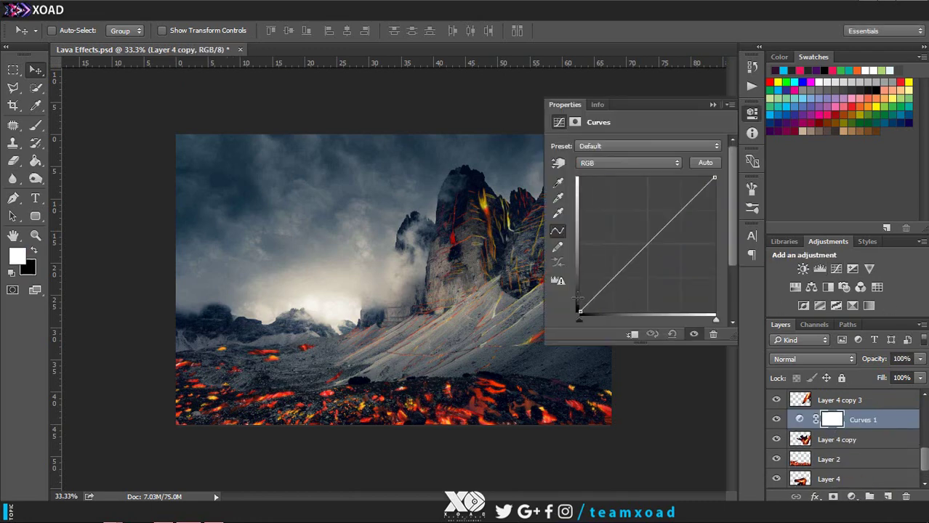
mouse_move(646, 245)
left_mouse_down()
mouse_move(695, 303)
mouse_move(649, 242)
mouse_move(678, 289)
left_mouse_up()
Step: Straighten the green and blue channel curves back to near-diagonal lines
left_click(628, 162)
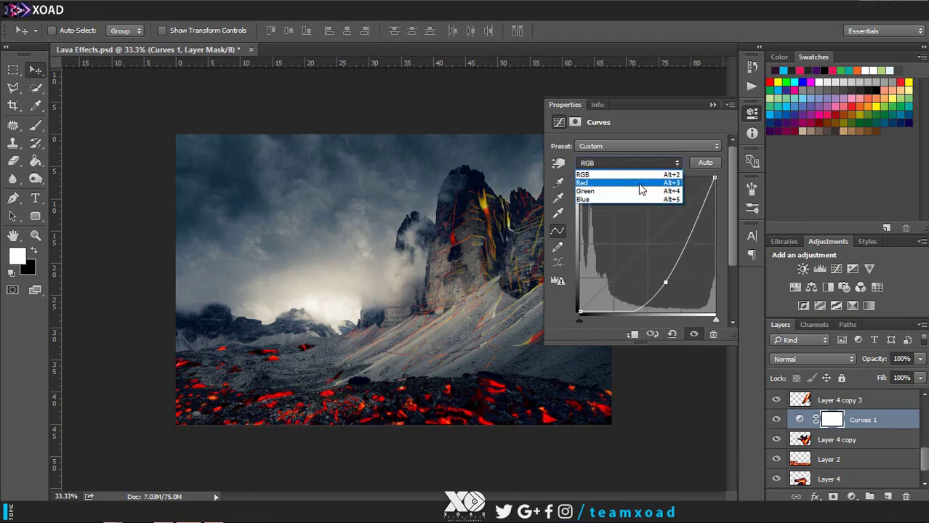
left_click(595, 176)
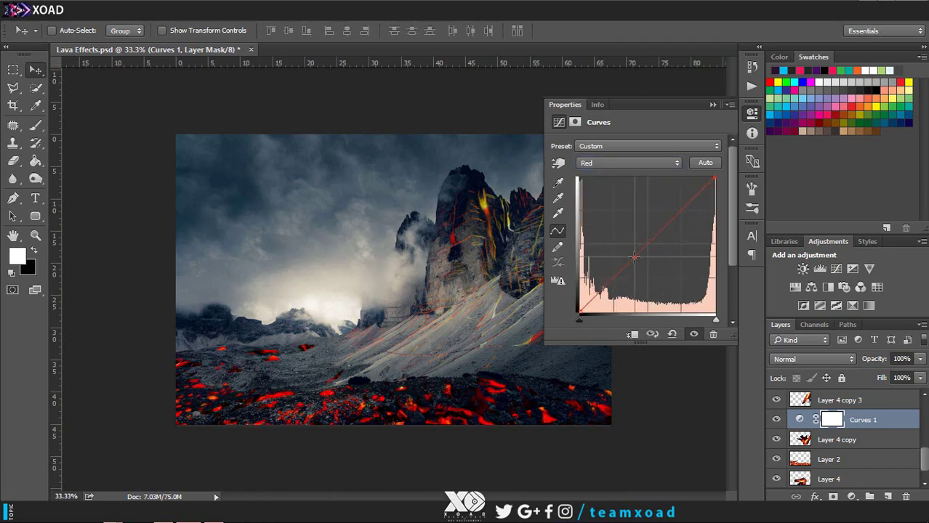
key("alt+4")
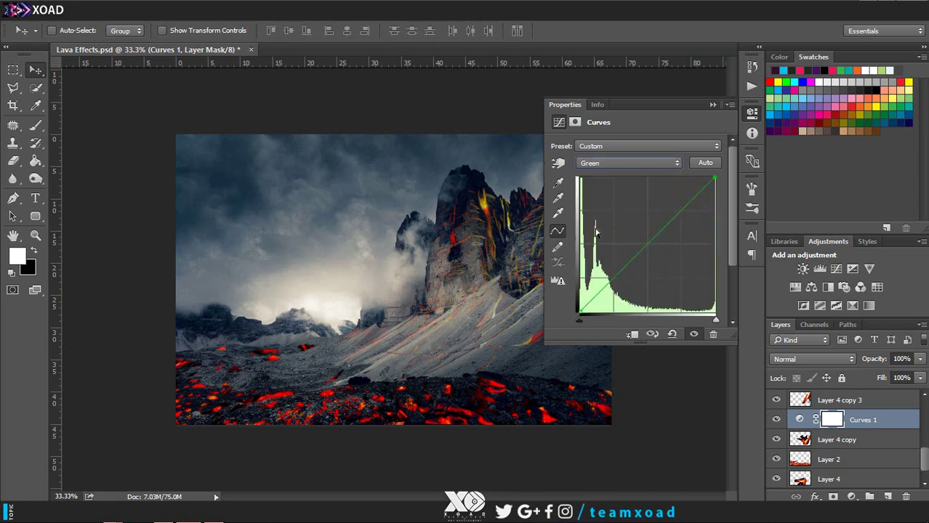
left_click_drag(627, 232, 649, 240)
key("alt+5")
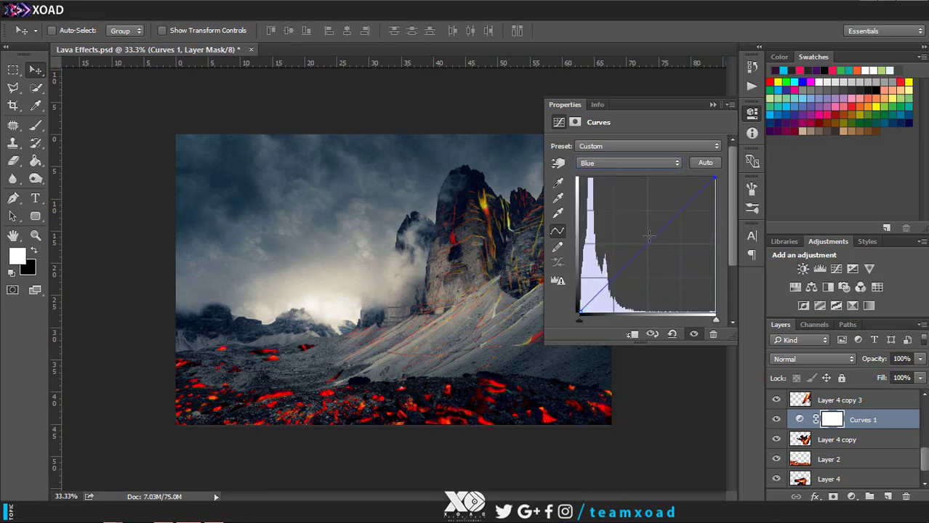
left_click_drag(685, 285, 647, 243)
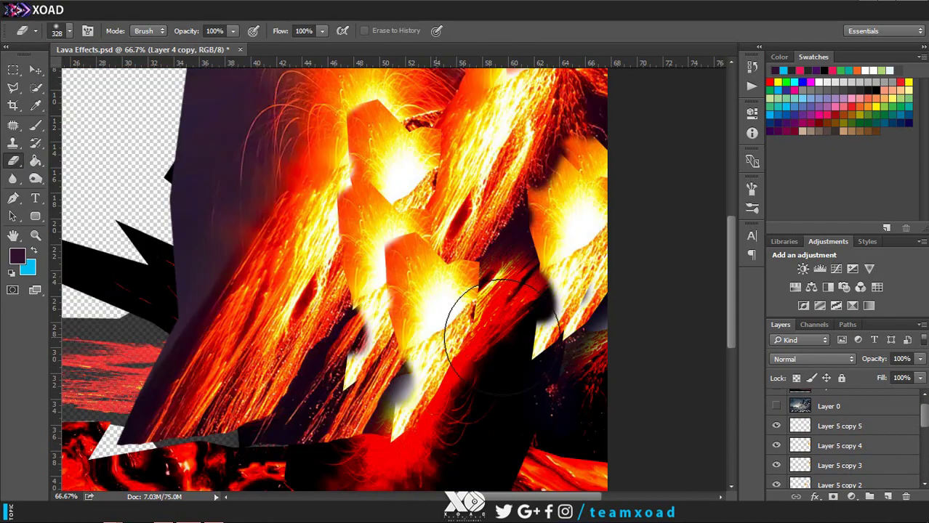
Step: Show the mountain photo Layer 0 and select it
scroll(841, 422, "down", 3)
scroll(840, 422, "down", 1)
scroll(841, 422, "up", 2)
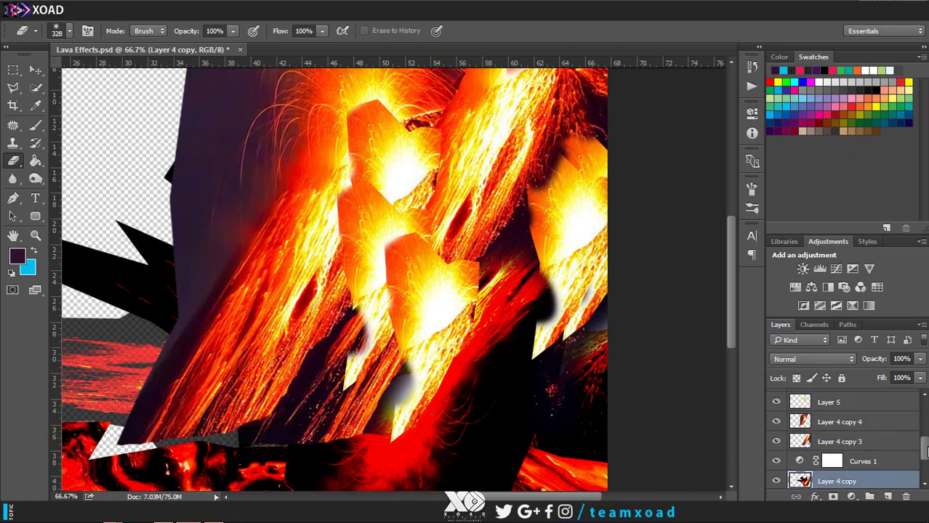
scroll(841, 421, "up", 3)
left_click(828, 419)
left_click(775, 419)
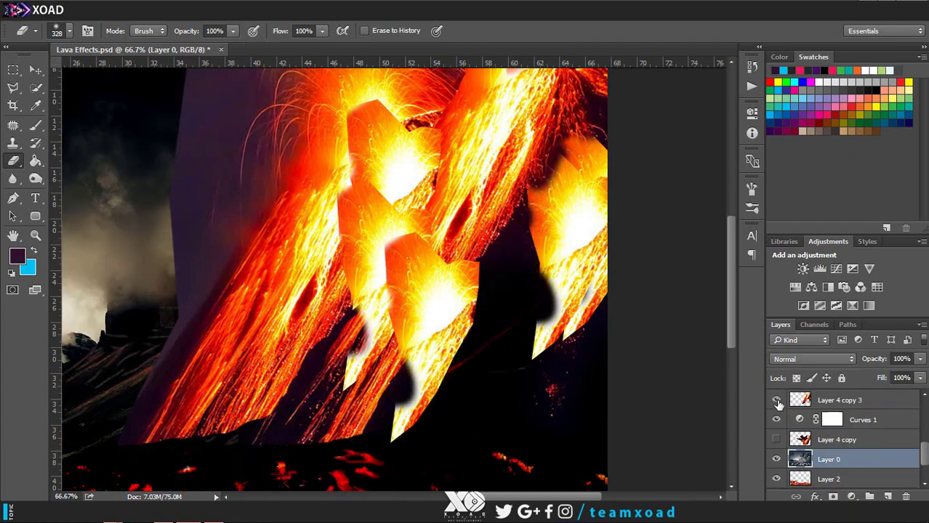
Step: Hide the right lava layer and the fire-shape layers, then show the mountain lava lines
scroll(835, 436, "down", 3)
left_click(776, 459)
left_click(776, 400)
left_click(775, 421)
left_click(775, 401)
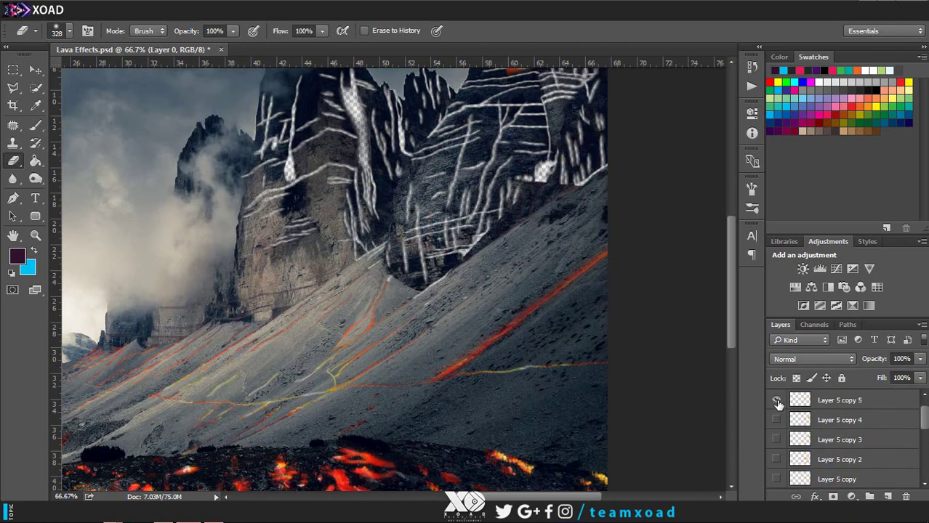
scroll(785, 434, "down", 1)
scroll(785, 434, "down", 2)
scroll(785, 434, "down", 2)
left_click(775, 420)
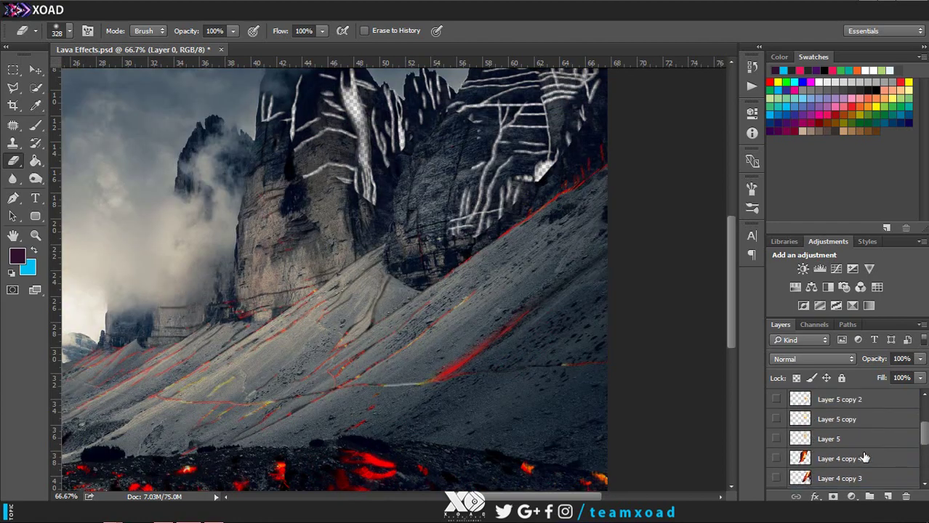
Step: Move Layer 0 above Curves 1, show Layer 5 copy and copy 2, and erase the fire's lower tail
mouse_move(828, 400)
left_mouse_down()
mouse_move(828, 458)
mouse_move(828, 396)
left_mouse_up()
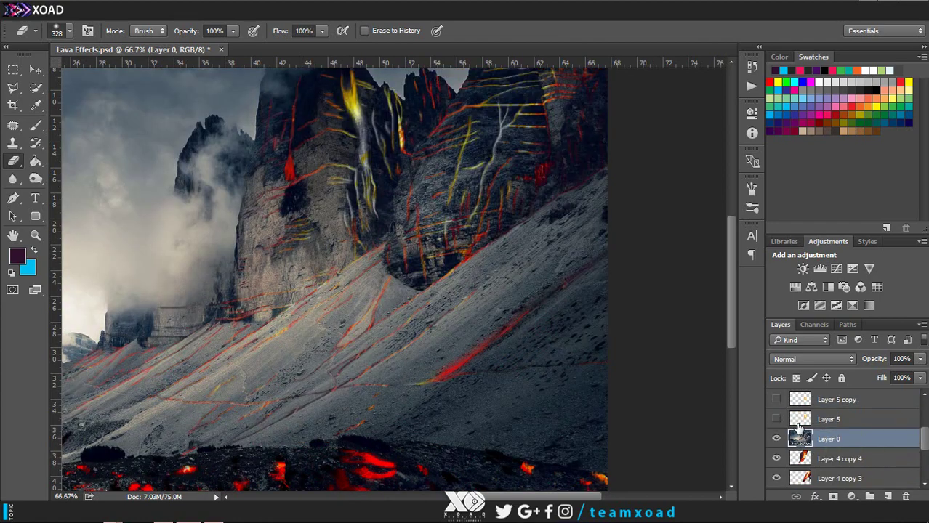
key("ctrl+minus")
scroll(831, 429, "up", 2)
left_click(776, 420)
left_click(776, 400)
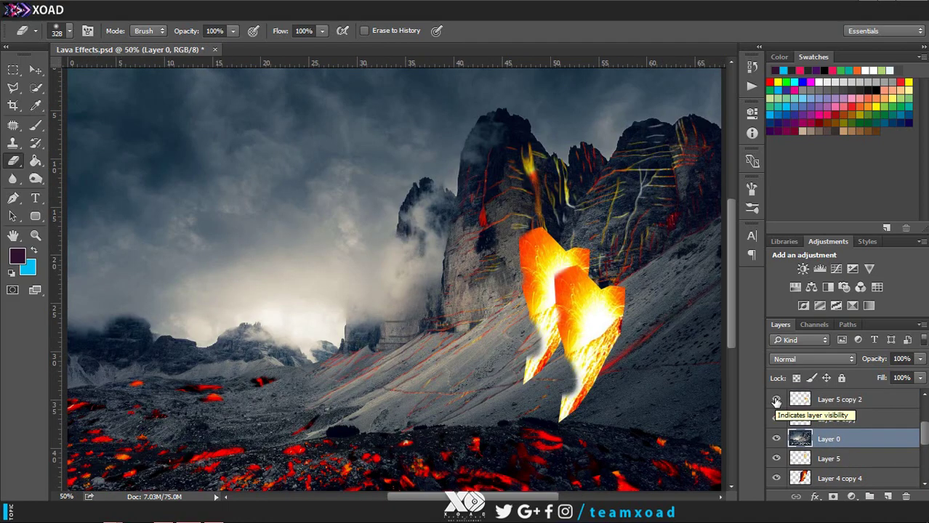
left_click(843, 399)
left_click_drag(567, 407, 639, 384)
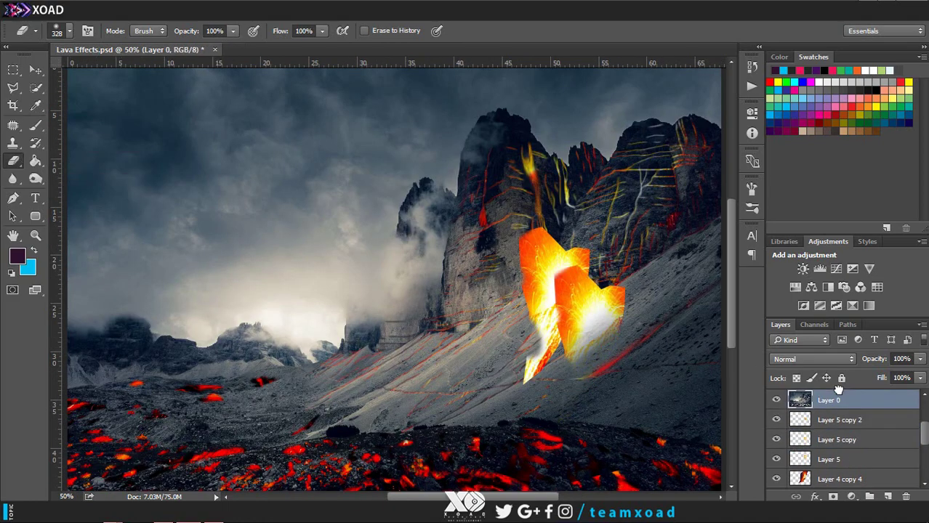
Step: Show Layer 5 copies 4 and 5 and restack them around Layer 0
left_click_drag(829, 439, 828, 396)
left_click(776, 438)
left_click(776, 420)
mouse_move(828, 478)
left_mouse_down()
mouse_move(828, 419)
mouse_move(832, 469)
left_mouse_up()
key("v")
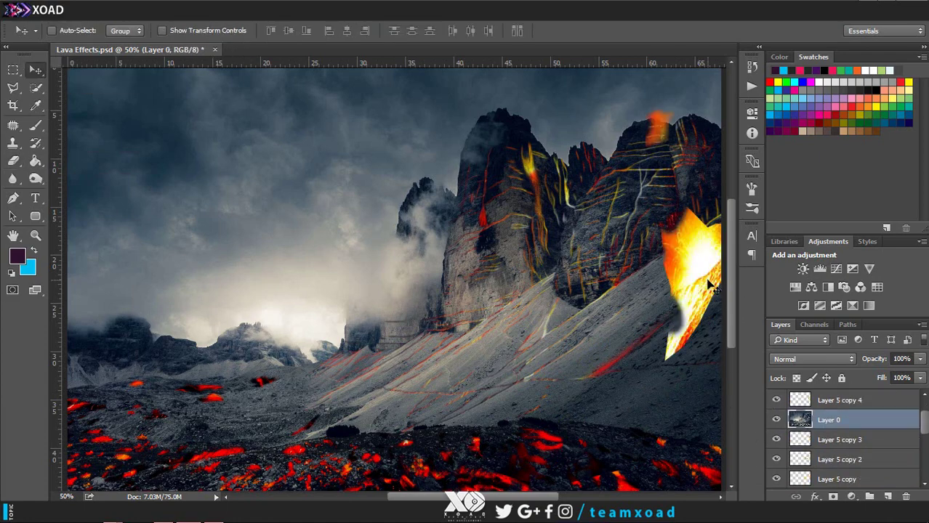
key("alt+bracketright")
key("ctrl+bracketleft")
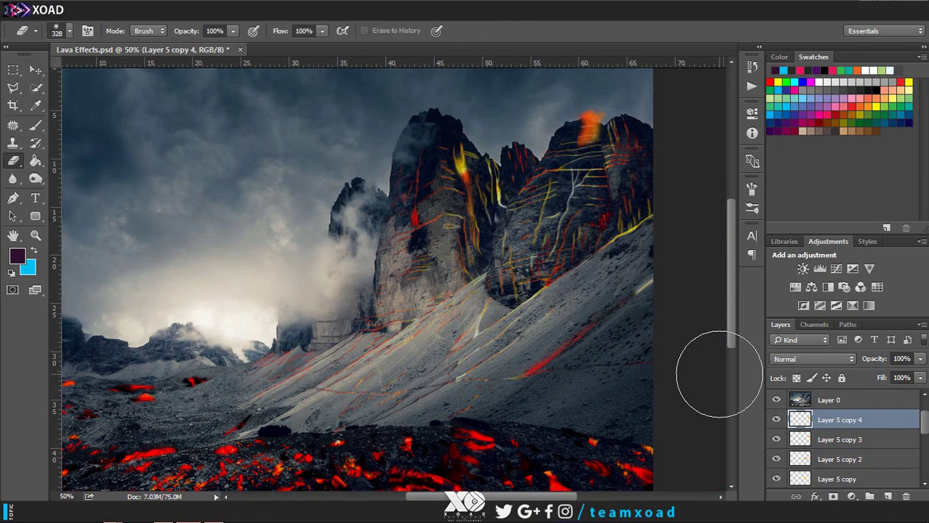
Step: Duplicate the fire shape as Layer 5 copy 6 and reposition it
right_click(852, 426)
left_click(790, 54)
key("Return")
left_click(35, 70)
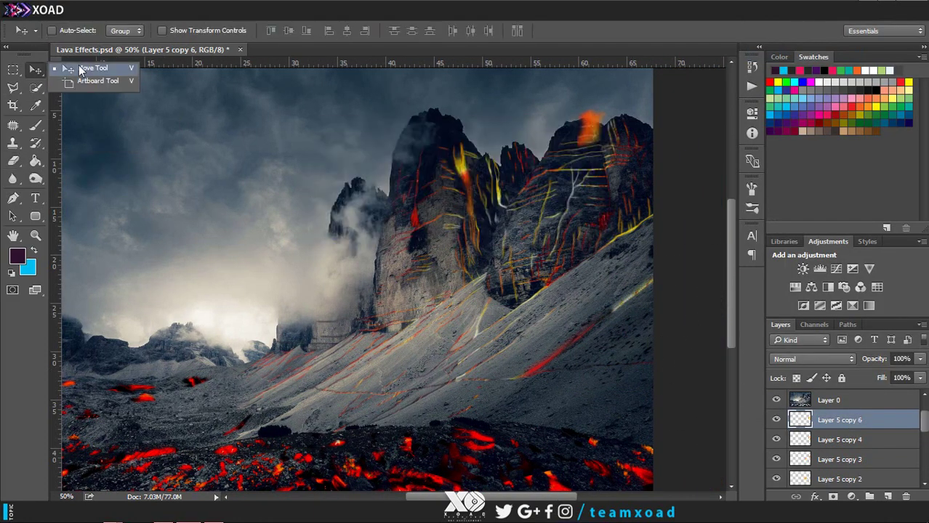
left_click_drag(582, 299, 603, 336)
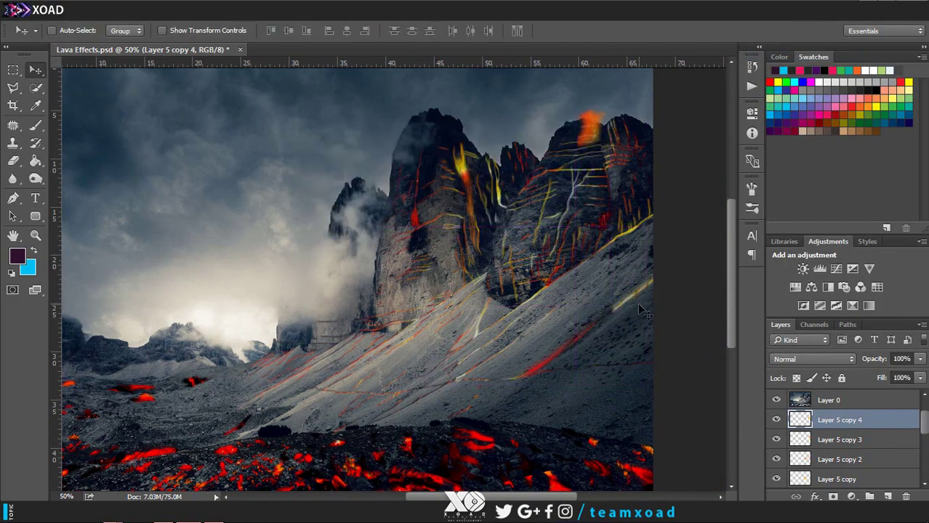
Step: Move Layer 0 two places down the stack and hide several fire-shape layers
left_click(817, 404)
key("ctrl+bracketleft")
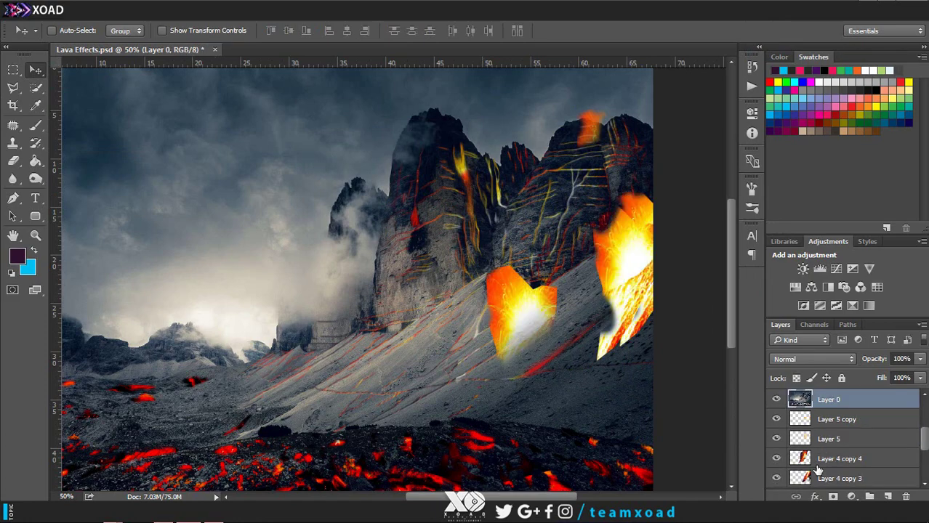
key("ctrl+bracketleft")
key("ctrl+bracketleft")
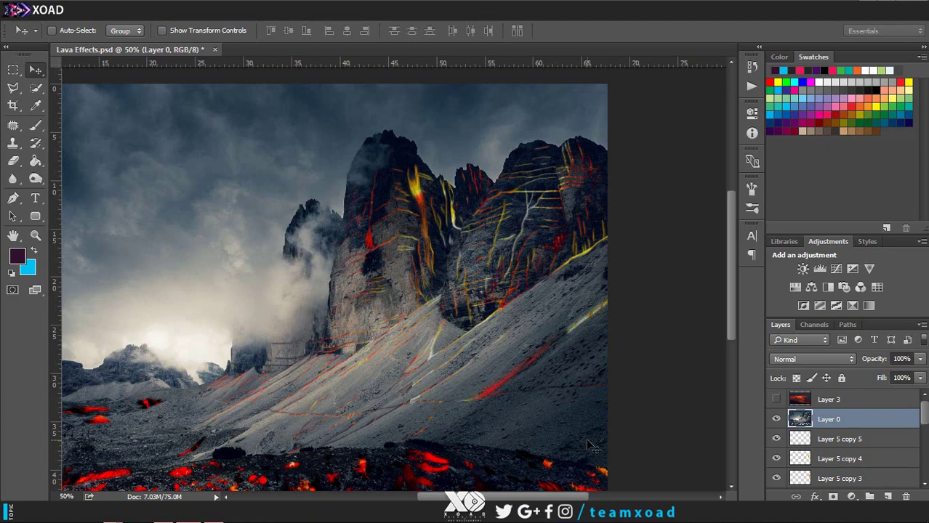
left_click_drag(776, 419, 773, 478)
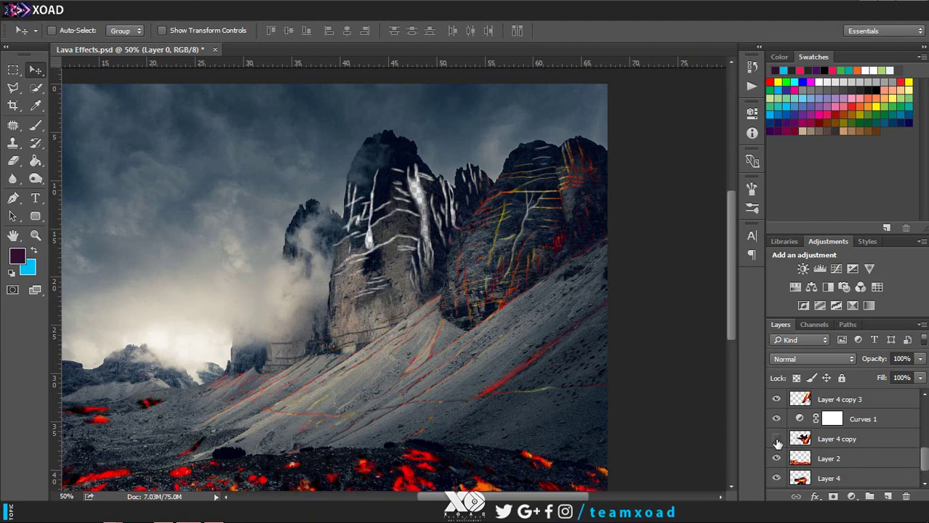
Step: Toggle Layer 4 copy's visibility and undo an attempted move above Curves 1
scroll(783, 425, "up", 1)
left_click(776, 460)
left_click(776, 458)
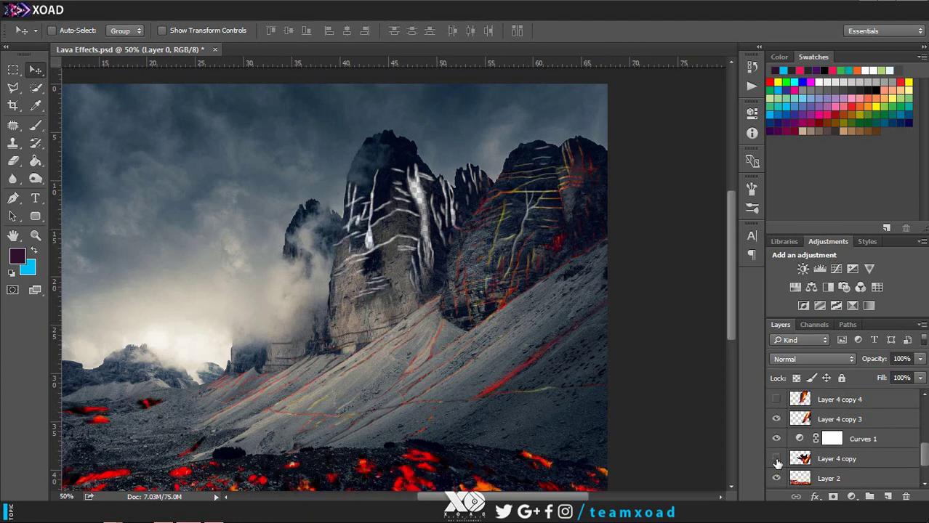
left_click_drag(836, 459, 807, 434)
key("ctrl+z")
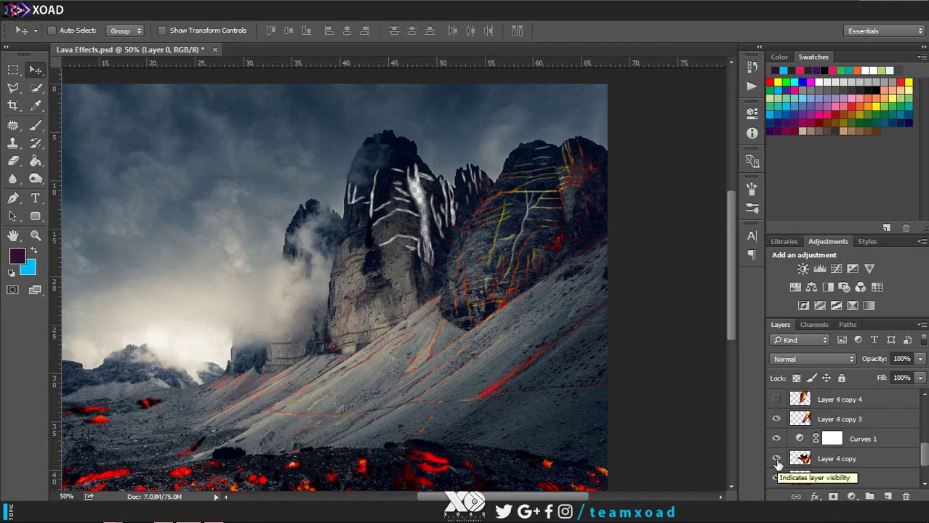
Step: Duplicate Layer 4 copy above Curves 1 as Layer 4 copy 5 and nudge the lava streaks
left_click_drag(836, 464, 840, 441)
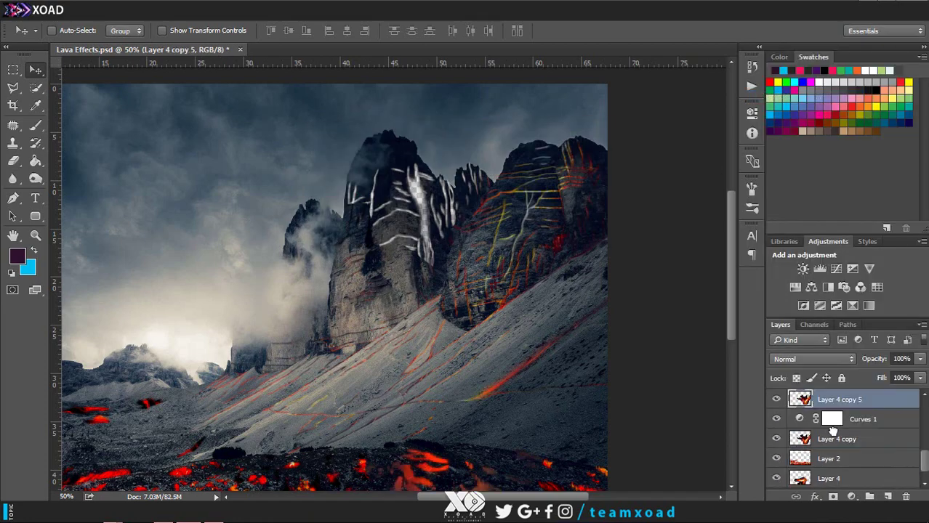
left_click(776, 398)
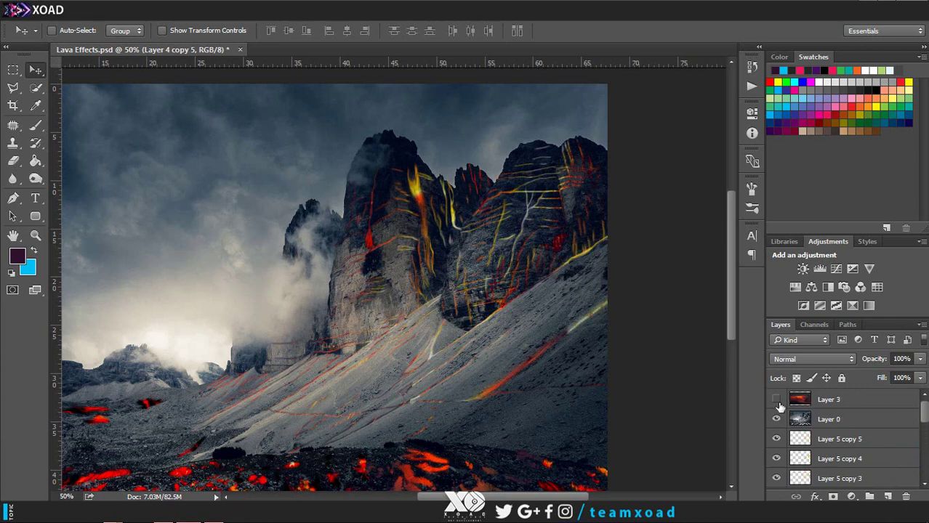
scroll(820, 455, "up", 3)
scroll(820, 454, "down", 1)
mouse_move(629, 323)
left_mouse_down()
mouse_move(501, 375)
mouse_move(560, 372)
mouse_move(551, 371)
left_mouse_up()
left_click(15, 164)
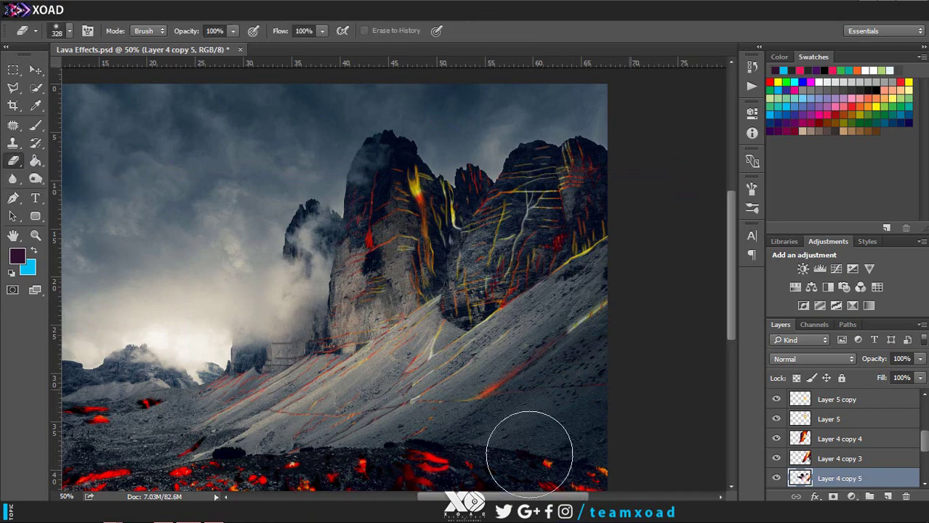
Step: Show volcano photo Layer 3 and copy a lasso-selected volcano piece onto a new layer
scroll(777, 441, "up", 5)
left_click(777, 400)
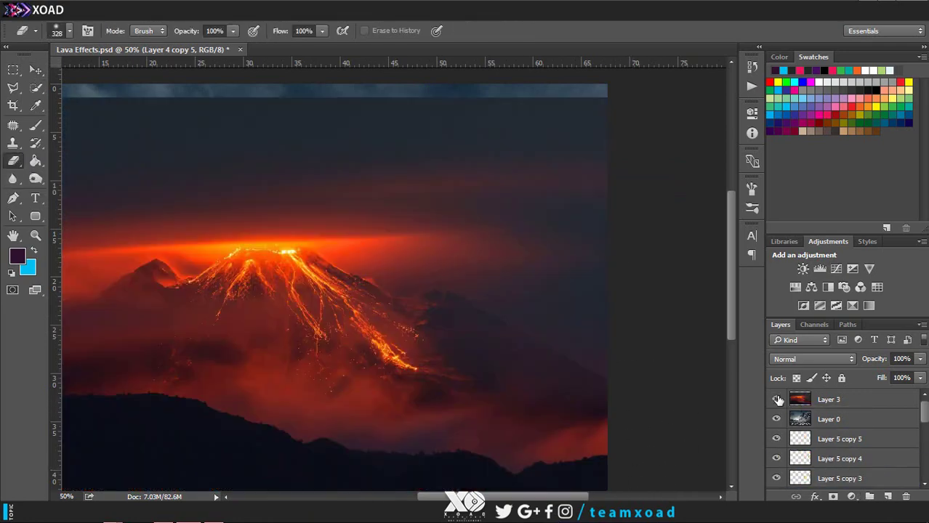
key("ctrl+minus")
key("l")
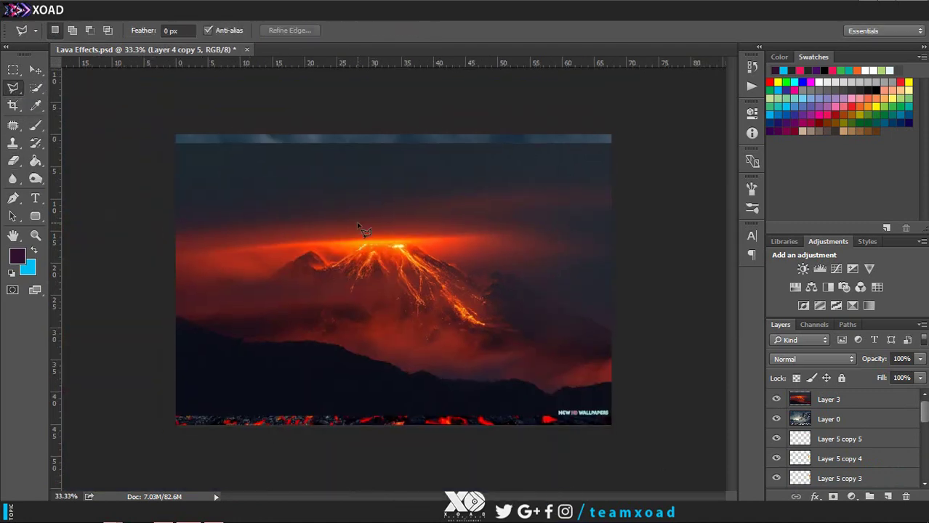
left_click(348, 231)
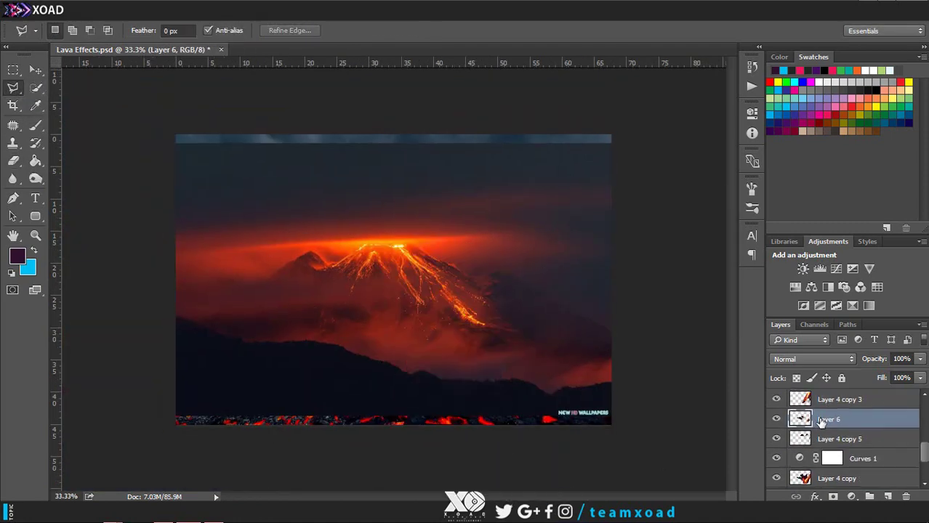
key("ctrl+j")
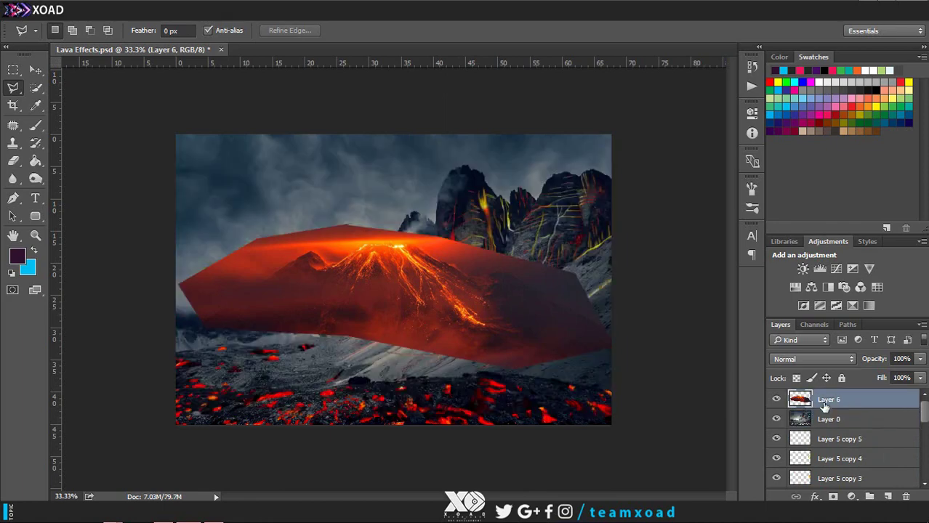
Step: Restack the volcano layers and move the volcano piece into place
key("ctrl+bracketleft")
key("v")
mouse_move(481, 316)
left_mouse_down()
mouse_move(583, 370)
mouse_move(662, 362)
left_mouse_up()
key("ctrl+bracketright")
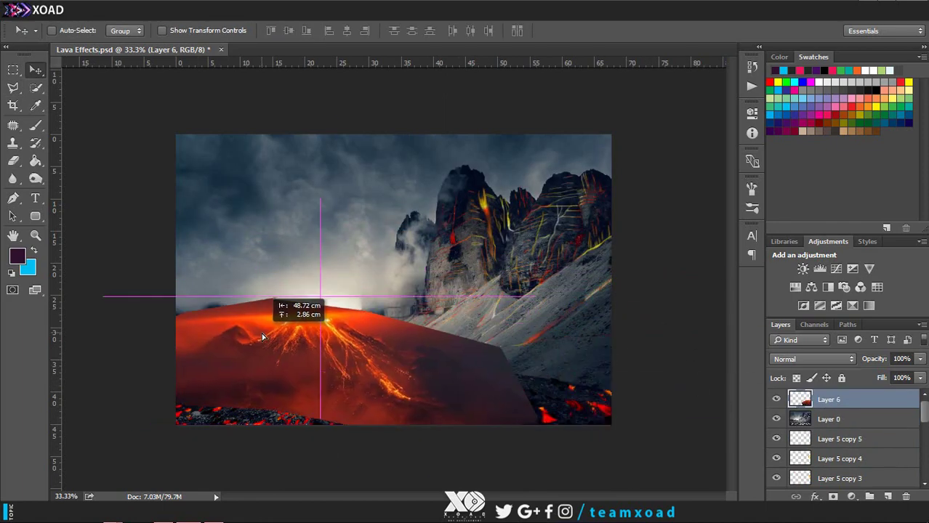
left_click_drag(407, 341, 320, 305)
Step: Rotate the volcano piece about -36° with a distorted corner, then move Layer 6 below the mountain
key("ctrl+t")
left_click_drag(921, 372, 874, 372)
left_click_drag(633, 388, 549, 116)
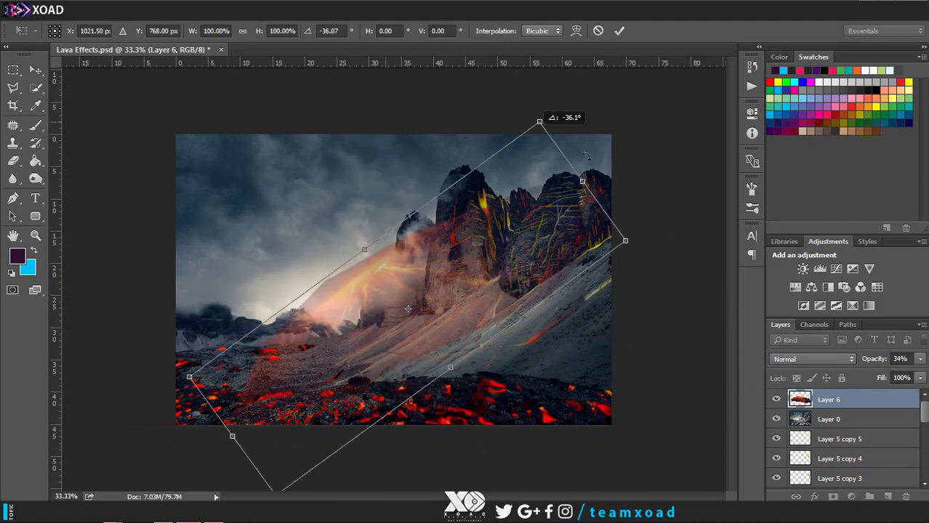
left_click_drag(568, 286, 679, 299)
key("Return")
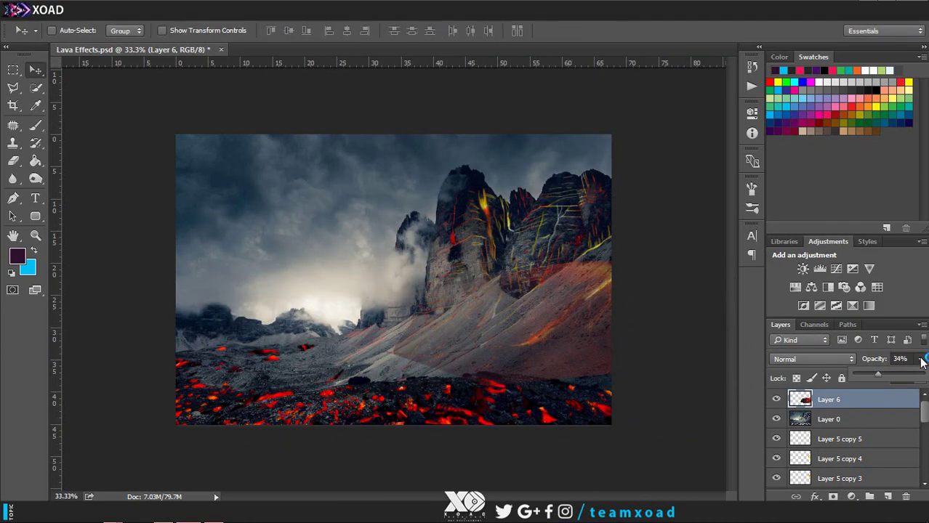
left_click_drag(920, 358, 927, 358)
key("ctrl+bracketleft")
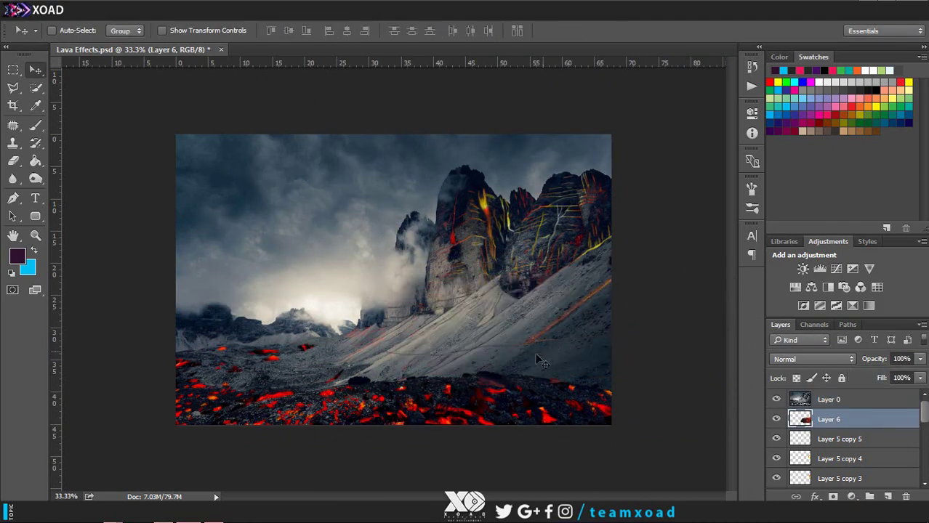
Step: Add a Hue/Saturation adjustment above Layer 0 and shift the image's hue
key("e")
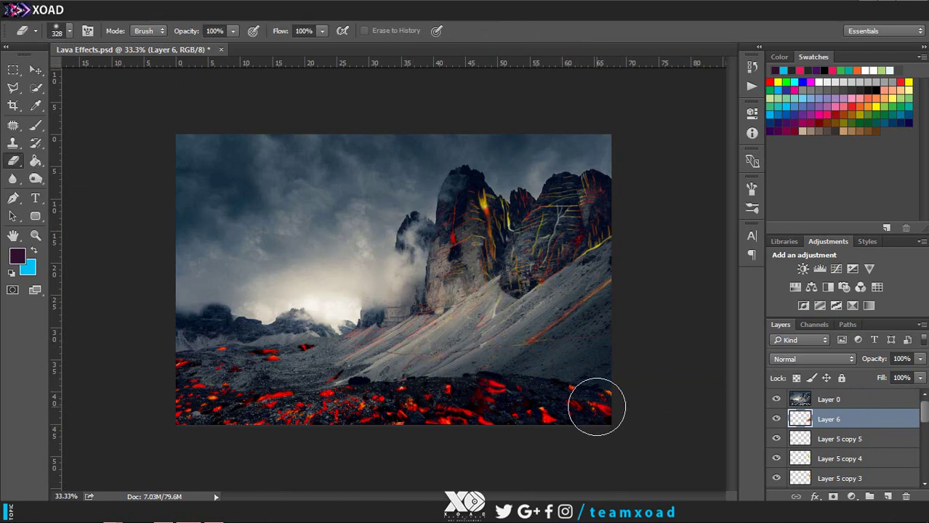
left_click(835, 399)
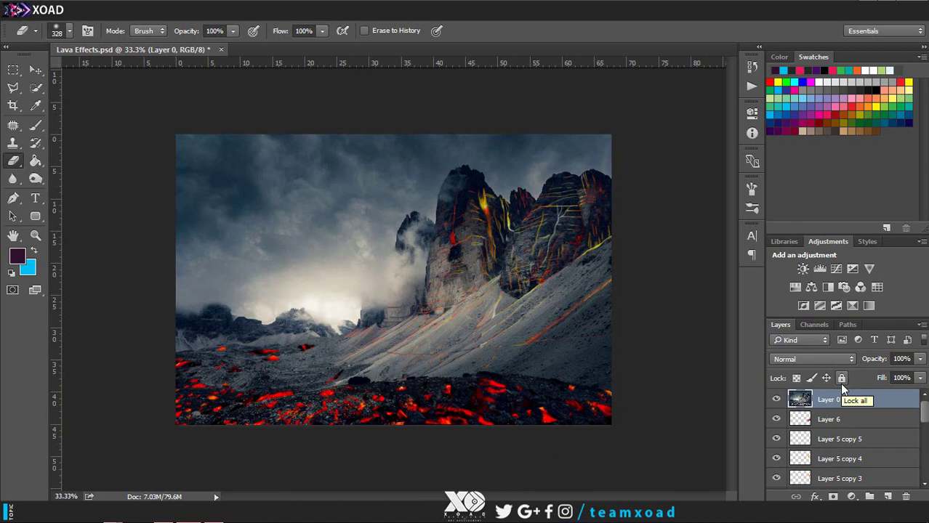
left_click(810, 287)
mouse_move(634, 197)
left_mouse_down()
mouse_move(718, 197)
mouse_move(635, 195)
left_mouse_up()
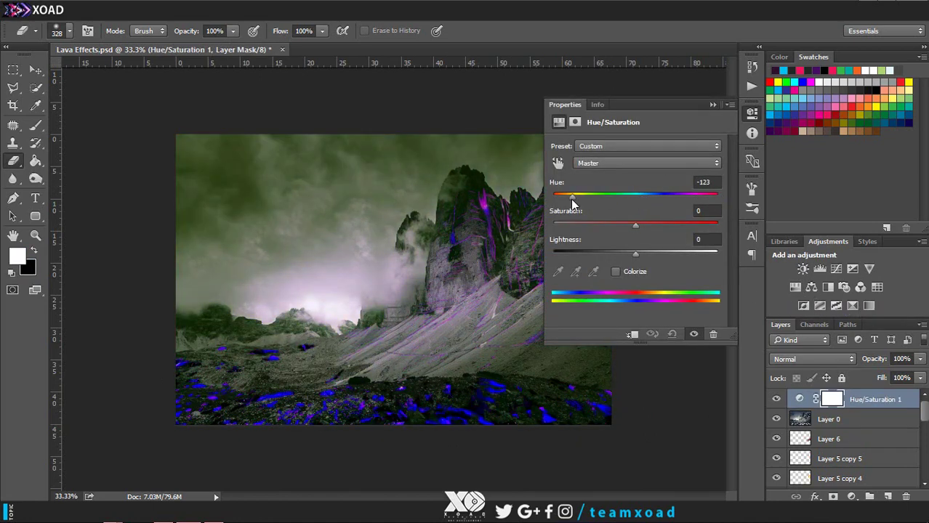
Step: Delete the Hue/Saturation 1 adjustment and close the music player window
left_click(712, 105)
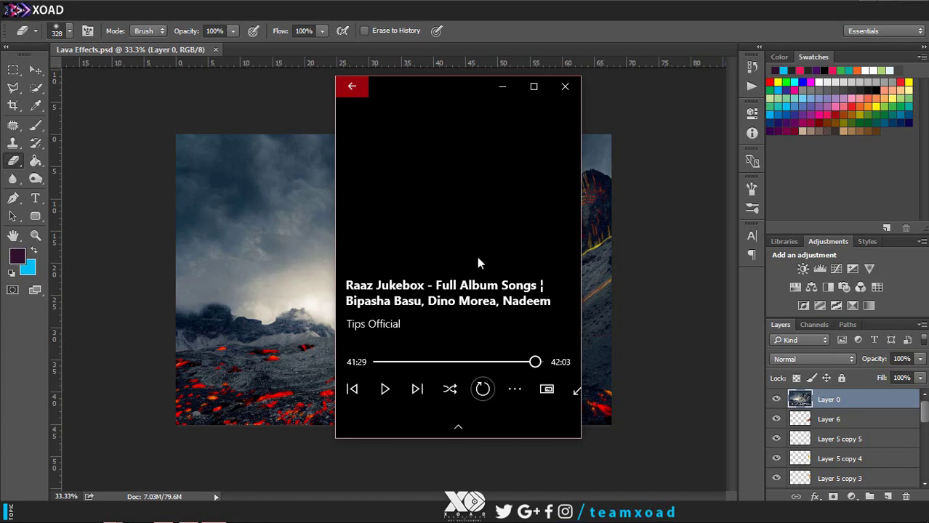
left_click(564, 86)
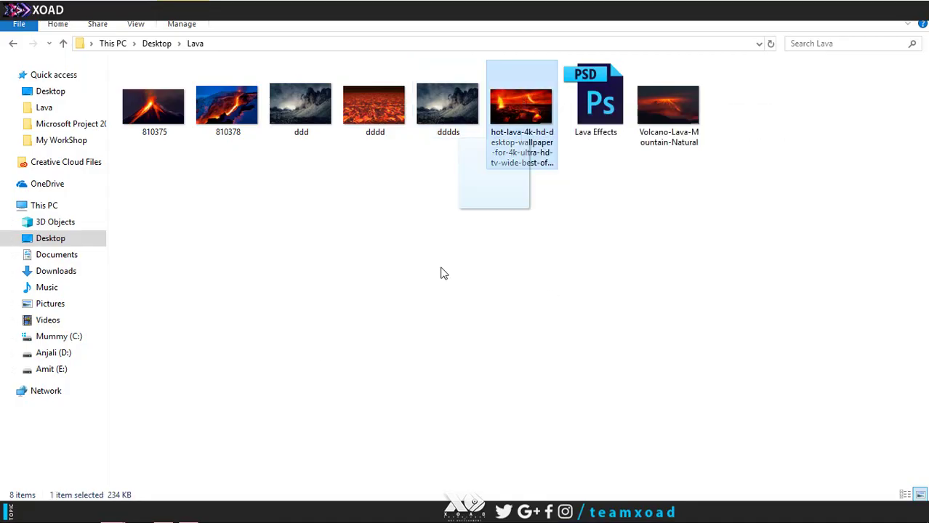
left_click_drag(526, 119, 381, 247)
mouse_move(642, 384)
left_mouse_down()
mouse_move(538, 335)
mouse_move(610, 398)
left_mouse_up()
key("Return")
left_click_drag(919, 359, 874, 379)
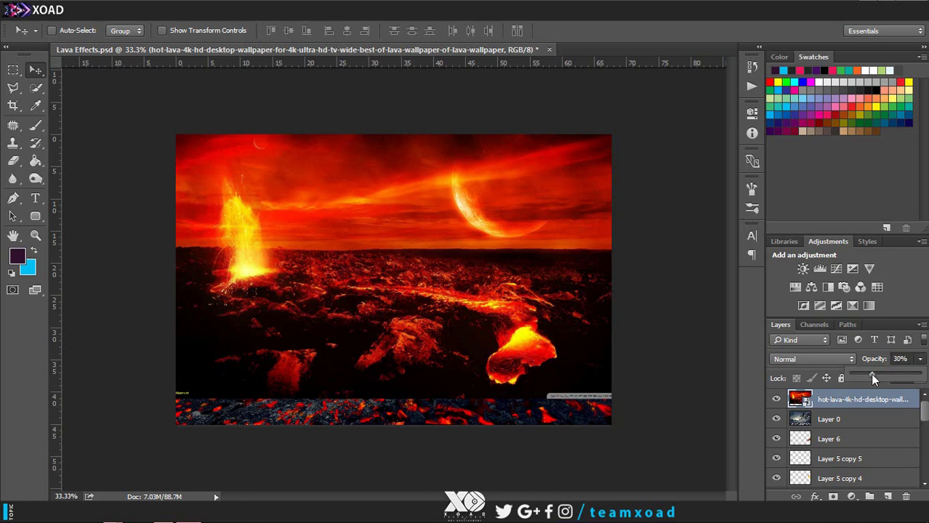
right_click(13, 161)
left_click(106, 160)
right_click(849, 399)
key("Escape")
mouse_move(602, 260)
left_mouse_down()
mouse_move(439, 269)
mouse_move(196, 358)
left_mouse_up()
right_click(513, 218)
type("185")
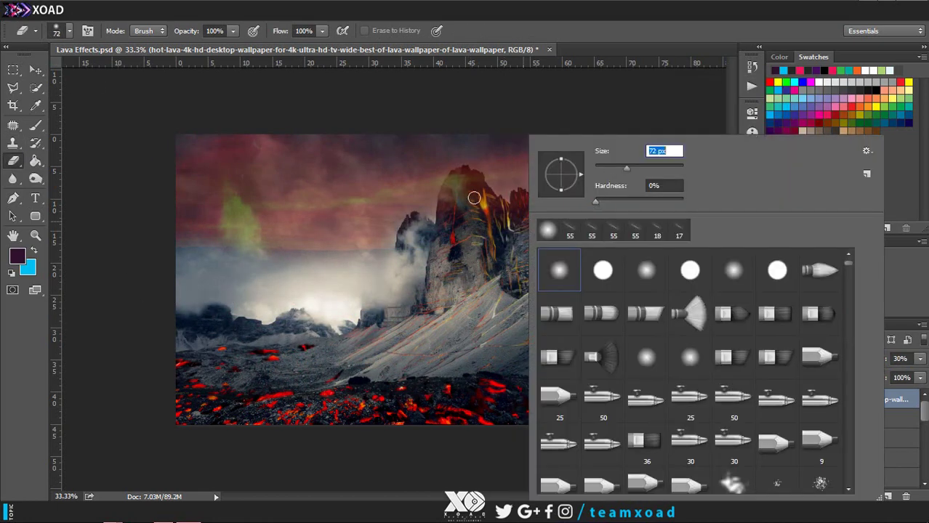
key("Return")
left_click(812, 359)
left_click(832, 308)
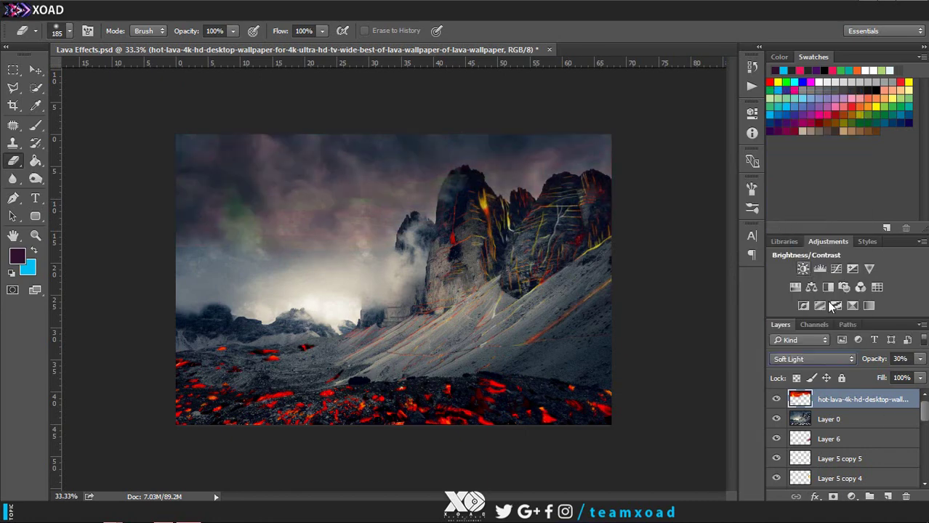
left_click_drag(879, 374, 921, 375)
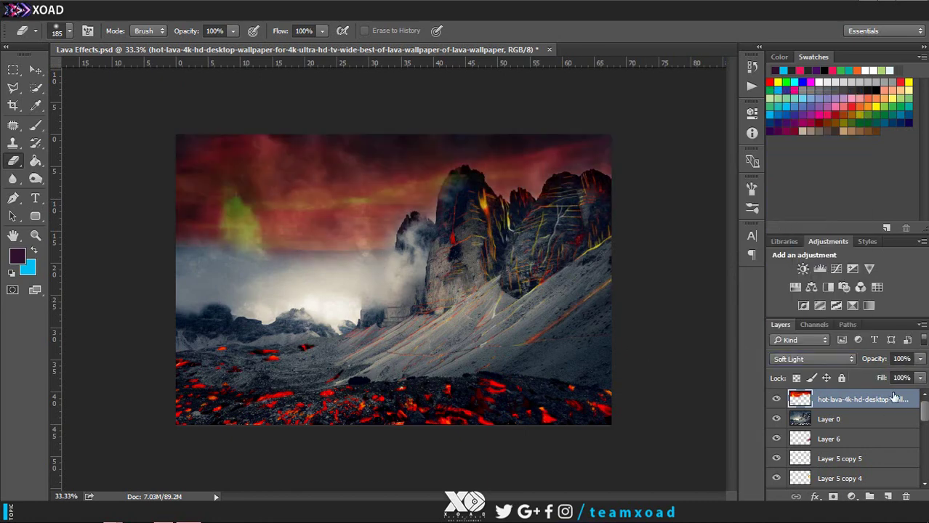
left_click(836, 359)
left_click(788, 125)
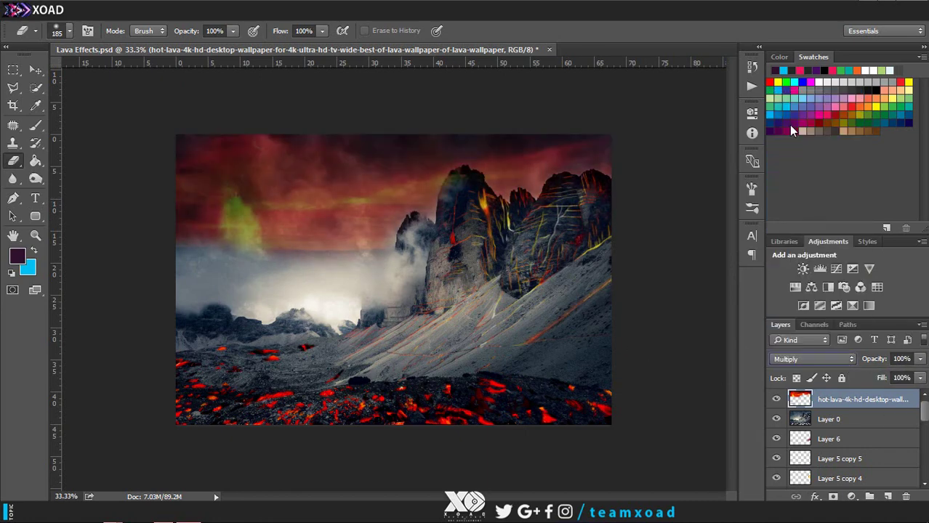
left_click_drag(874, 359, 842, 359)
left_click(813, 359)
left_click(788, 79)
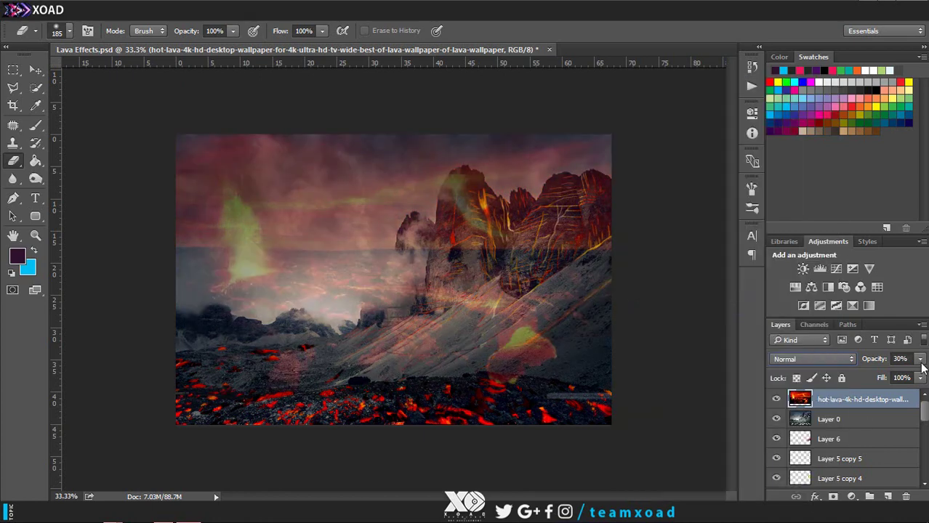
left_click_drag(920, 361, 855, 373)
scroll(152, 347, "up", 1)
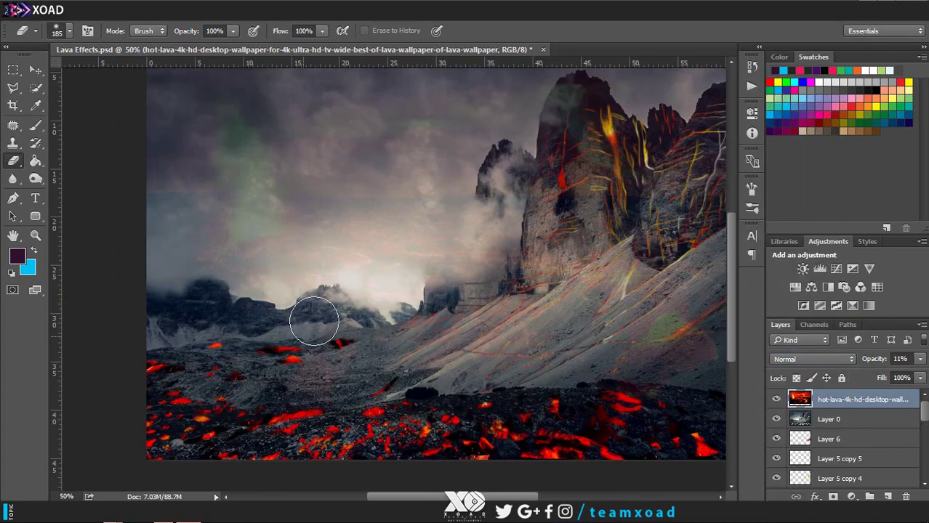
mouse_move(314, 321)
left_mouse_down()
mouse_move(425, 321)
mouse_move(574, 109)
left_mouse_up()
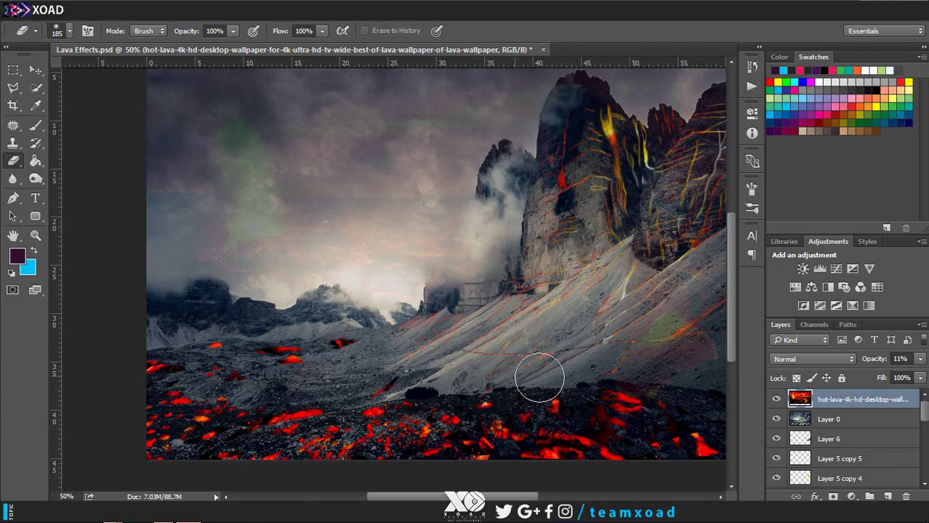
scroll(539, 377, "right", 5)
right_click(545, 387)
left_click_drag(603, 170, 616, 170)
left_click(496, 238)
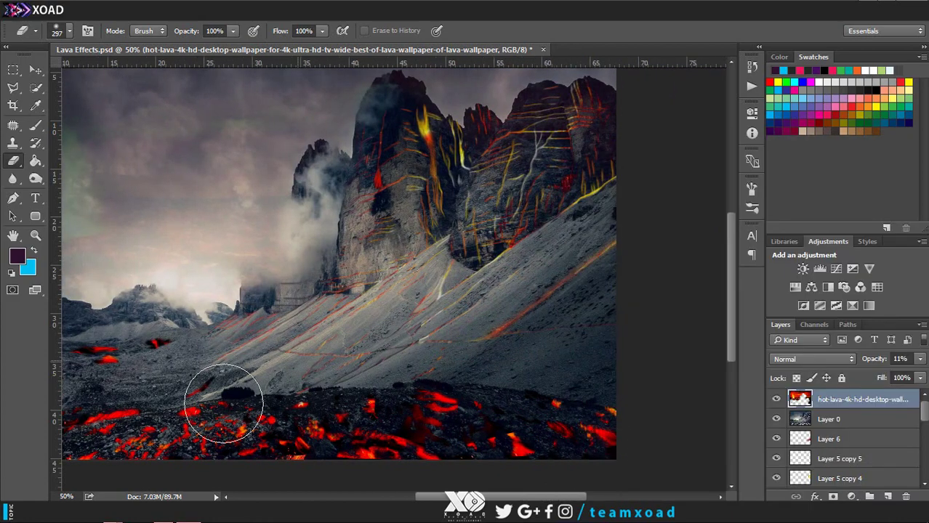
right_click(476, 180)
type("145")
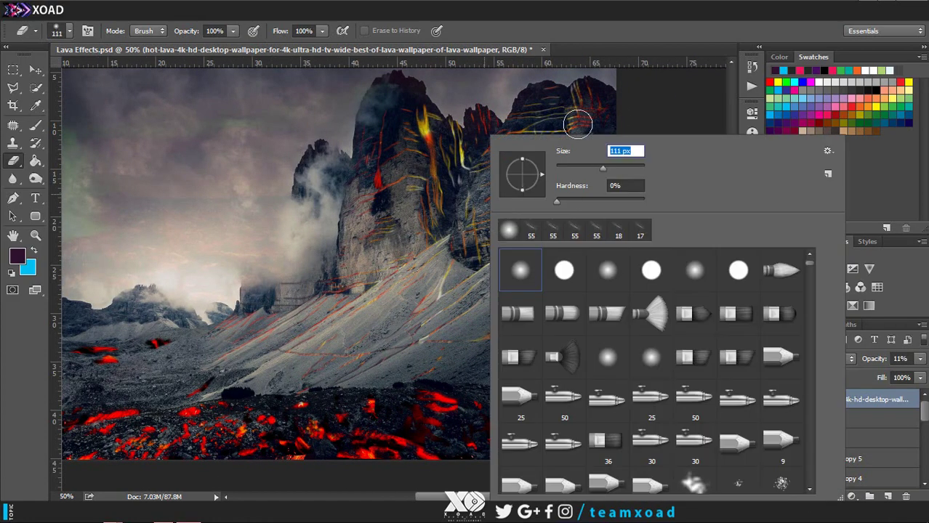
key("Return")
scroll(723, 299, "up", 3)
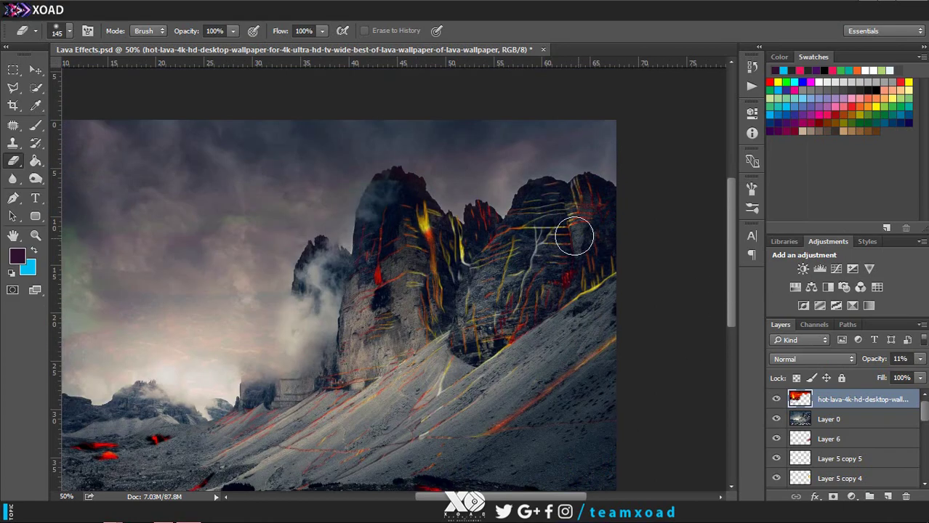
scroll(423, 404, "left", 5)
left_click(813, 359)
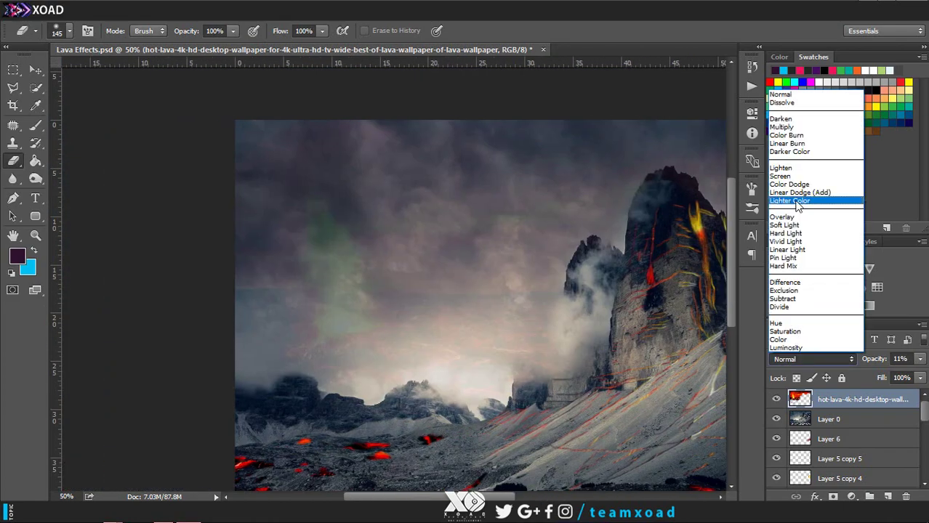
left_click(789, 180)
scroll(848, 358, "up", 5)
key("ctrl+minus")
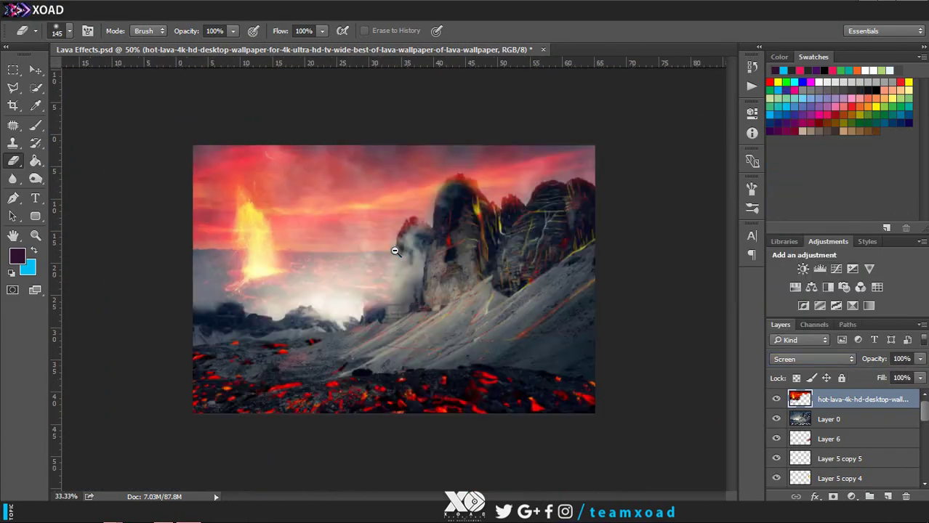
key("ctrl+minus")
left_click(806, 359)
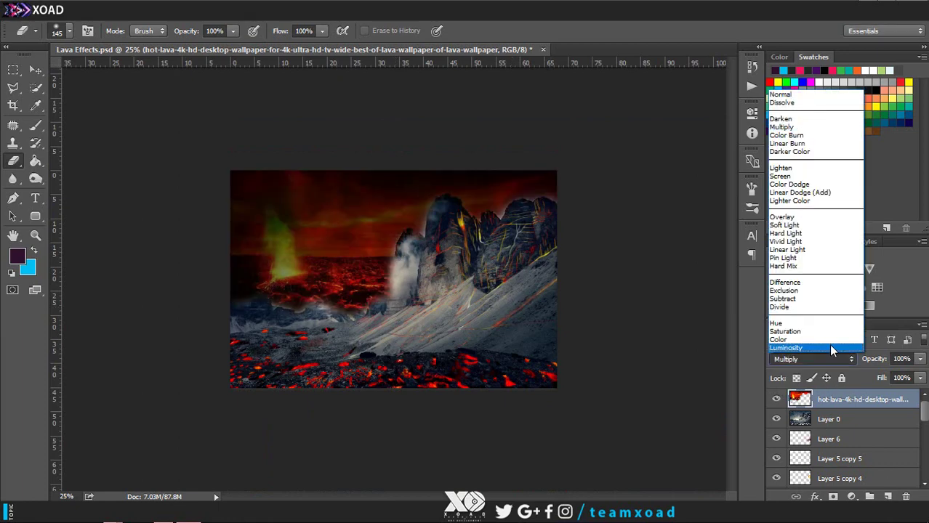
left_click(800, 217)
left_click(848, 359)
left_click(826, 180)
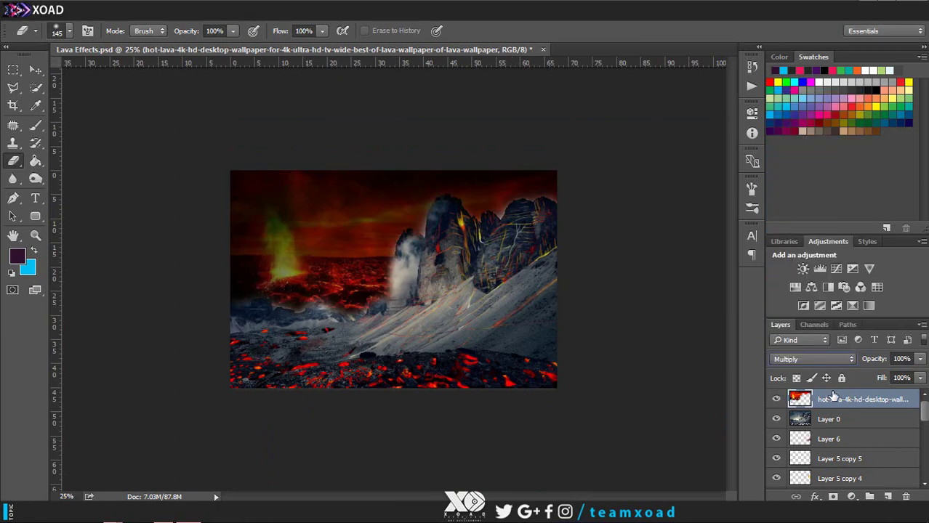
left_click(812, 359)
left_click(815, 225)
left_click(920, 359)
mouse_move(917, 375)
left_mouse_down()
mouse_move(884, 375)
mouse_move(905, 375)
mouse_move(911, 391)
left_mouse_up()
left_click(823, 359)
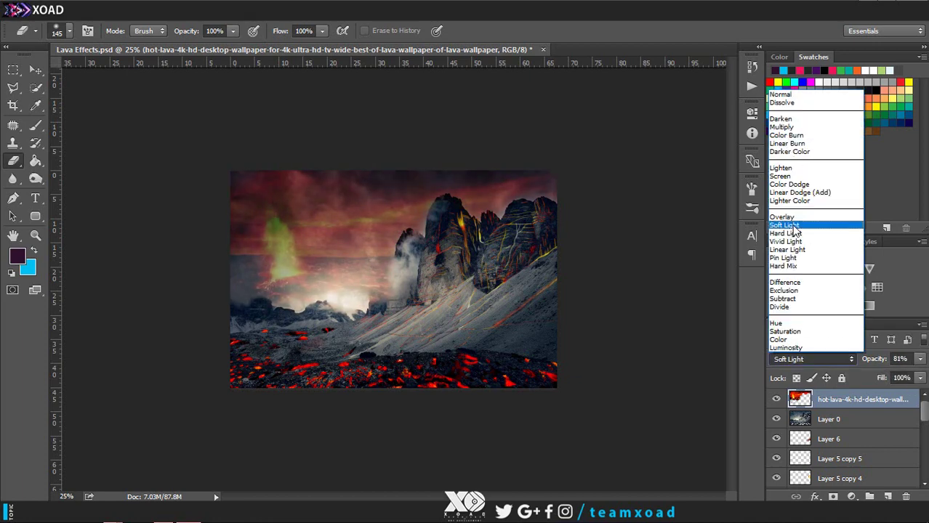
left_click(795, 184)
left_click(839, 357)
left_click(803, 128)
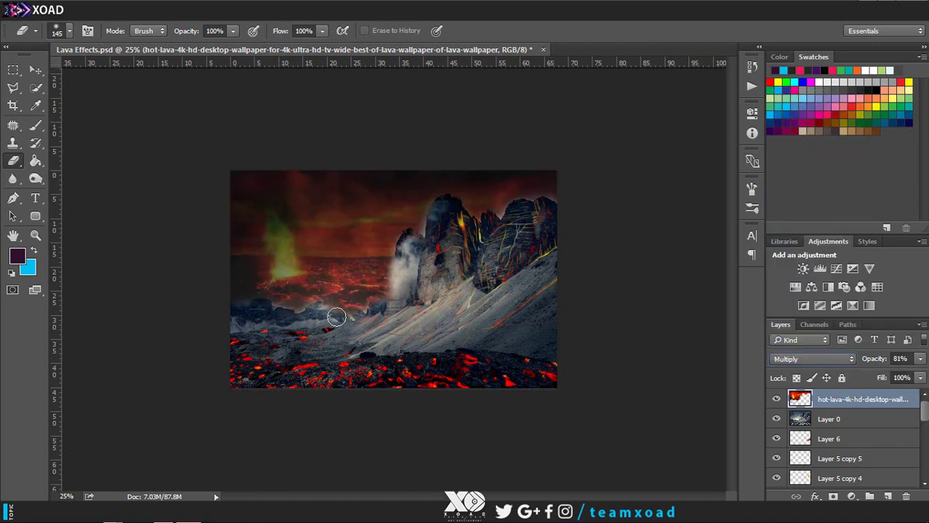
left_click_drag(905, 377, 917, 376)
mouse_move(857, 398)
left_mouse_down()
mouse_move(857, 429)
mouse_move(857, 395)
left_mouse_up()
left_click(835, 359)
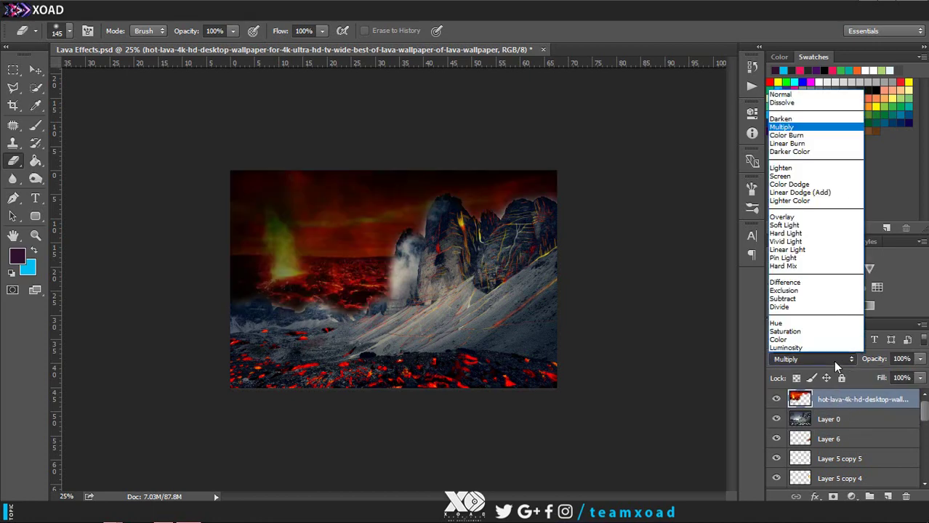
left_click(781, 95)
scroll(802, 359, "down", 5)
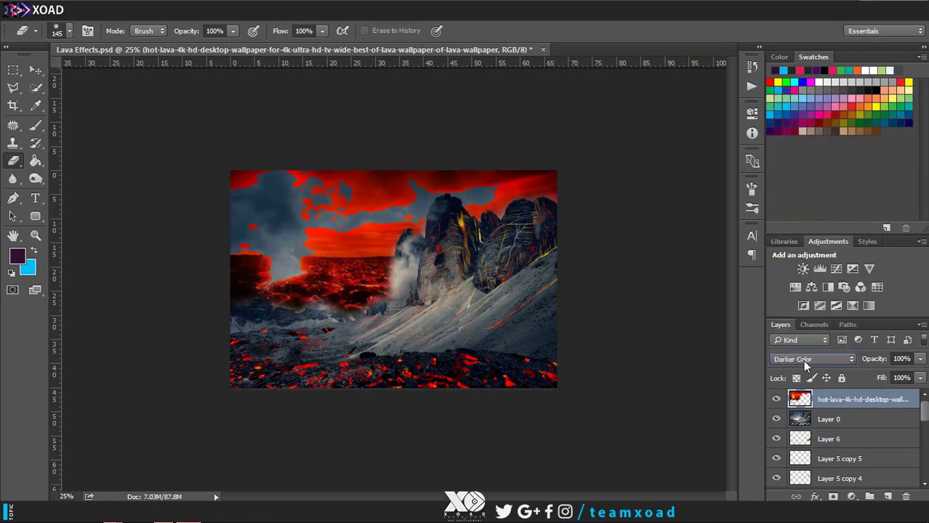
scroll(802, 360, "down", 3)
scroll(802, 360, "down", 2)
scroll(802, 360, "down", 2)
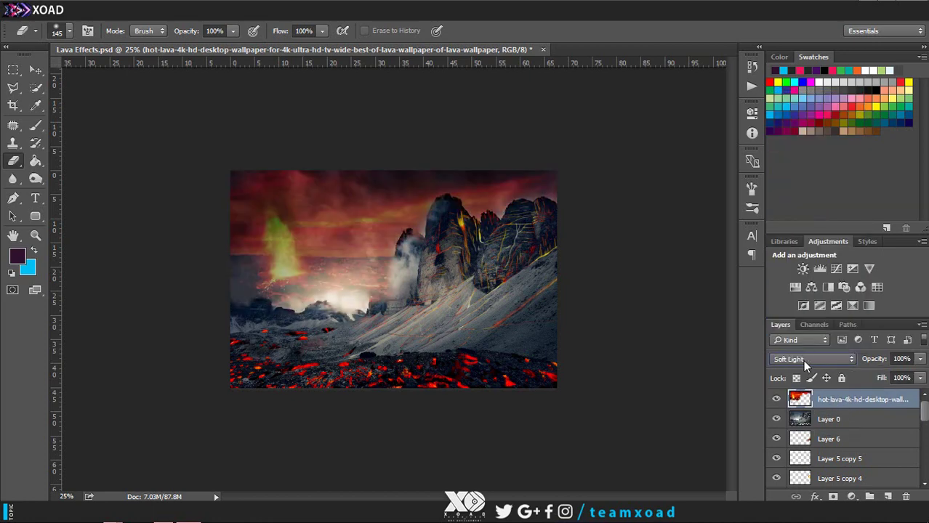
scroll(802, 360, "down", 3)
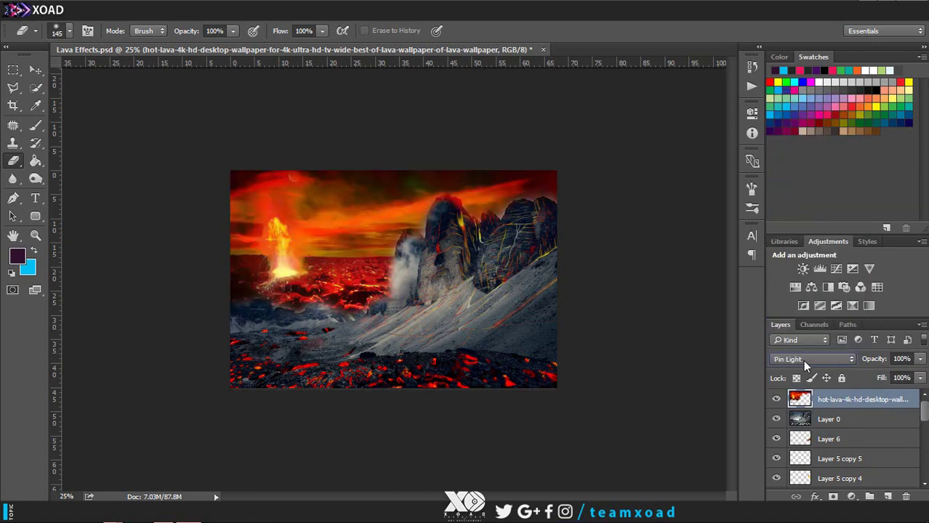
scroll(803, 360, "down", 3)
scroll(802, 359, "down", 3)
scroll(802, 360, "down", 1)
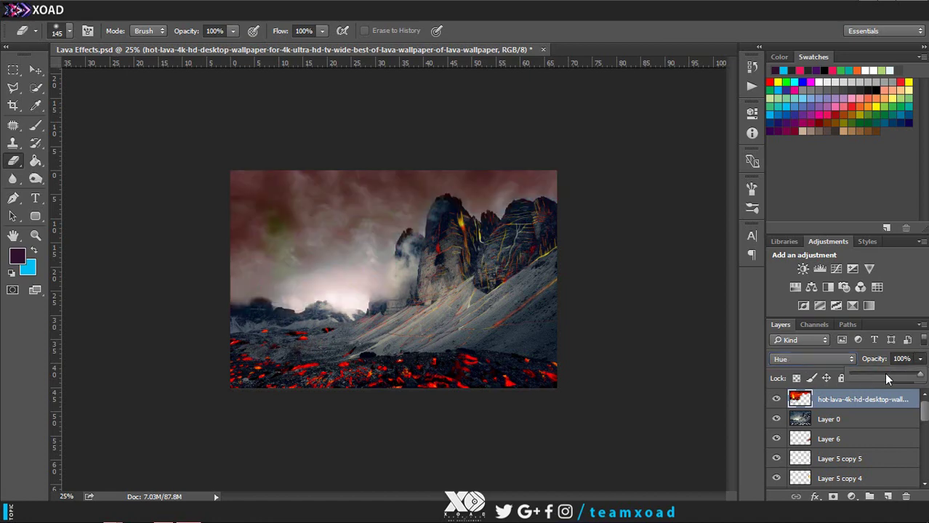
key("Delete")
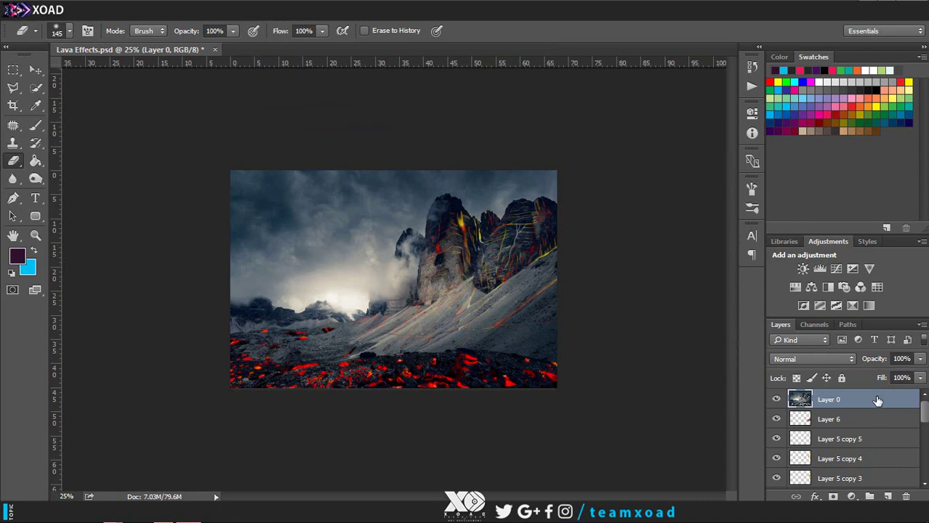
Step: Go through Pictures and expanded OneDrive to the OneDrive Pictures folder
left_click(852, 496)
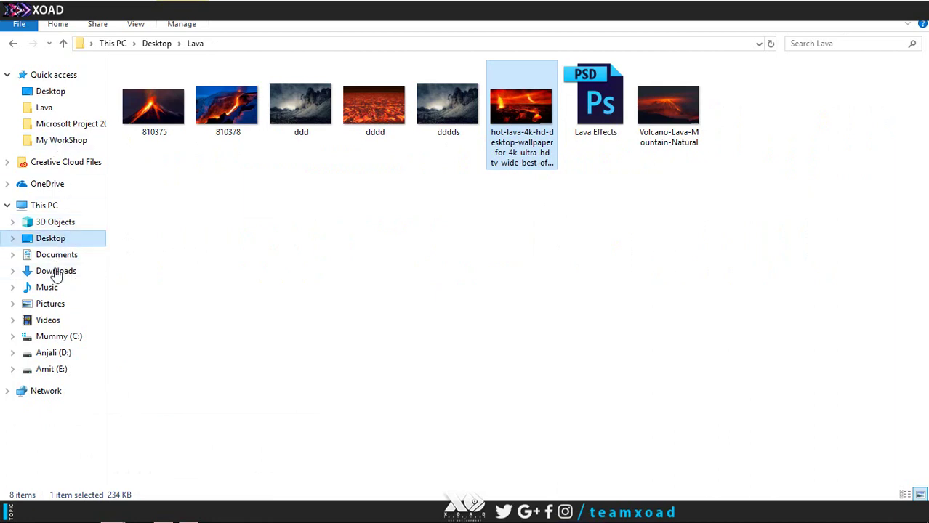
left_click(50, 304)
left_click(7, 183)
left_click(50, 232)
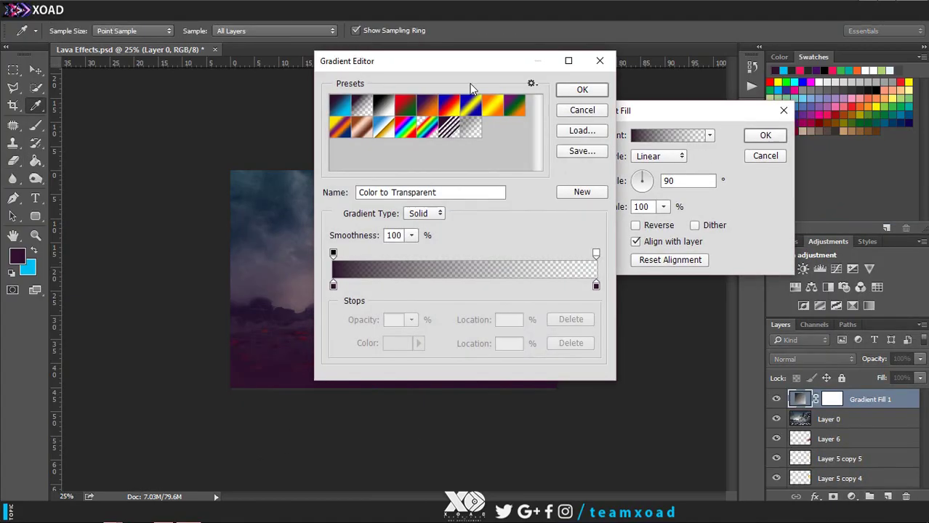
Step: Load the Photographic Toning gradient presets, preview Orange, Yellow, Orange, then discard it
left_click_drag(470, 61, 661, 79)
left_click(722, 102)
left_click(777, 296)
left_click(551, 206)
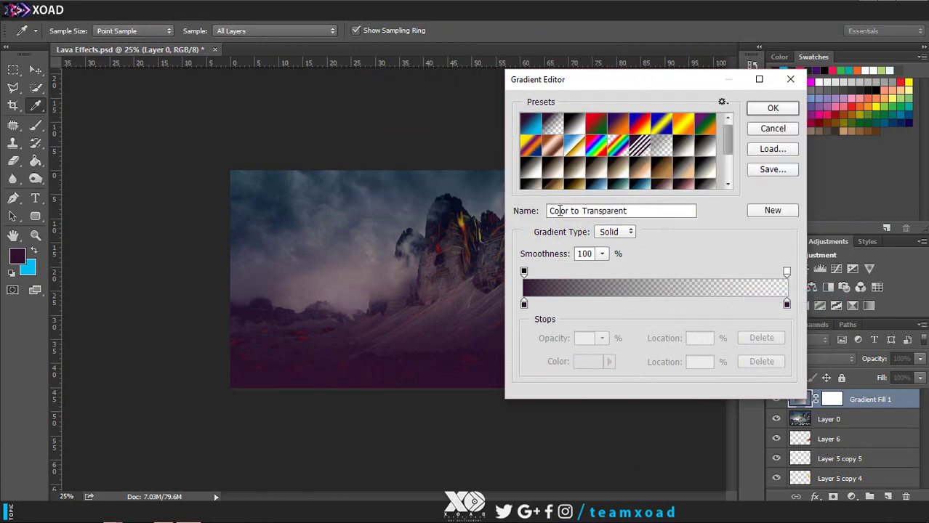
left_click_drag(729, 148, 735, 151)
left_click(683, 125)
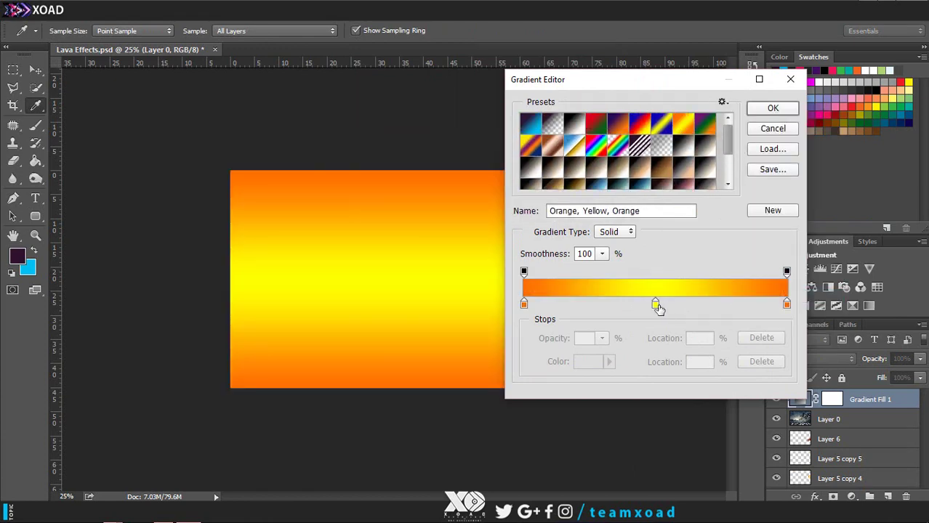
left_click(771, 130)
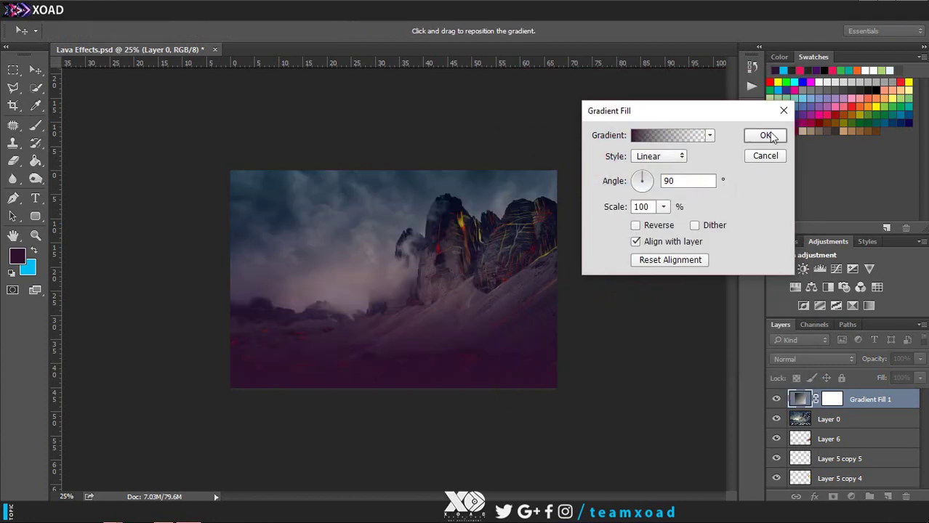
Step: Keep the gradient linear, reverse it, change its angle, and lower the layer's opacity
left_click(657, 156)
left_click(651, 190)
left_click(658, 157)
left_click(662, 172)
left_click(636, 226)
left_click(638, 176)
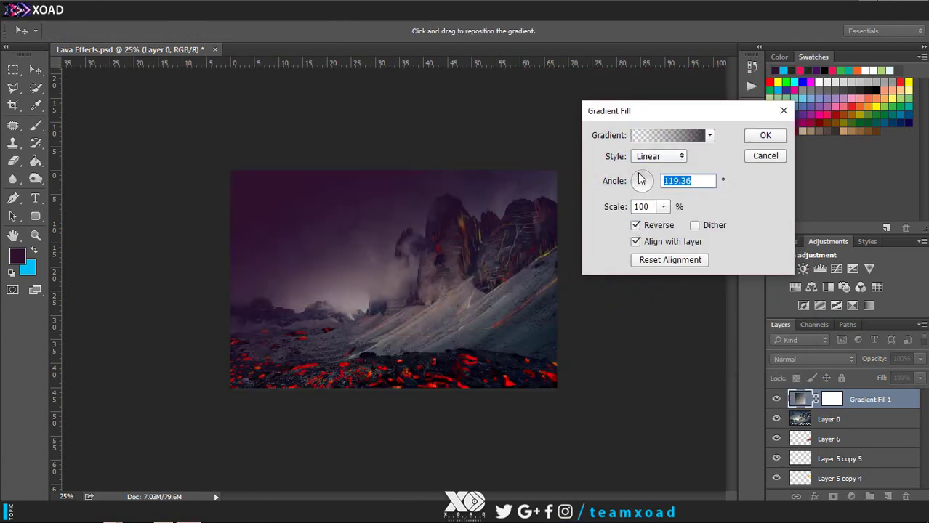
left_click(696, 137)
left_click(771, 109)
left_click(765, 137)
key("e")
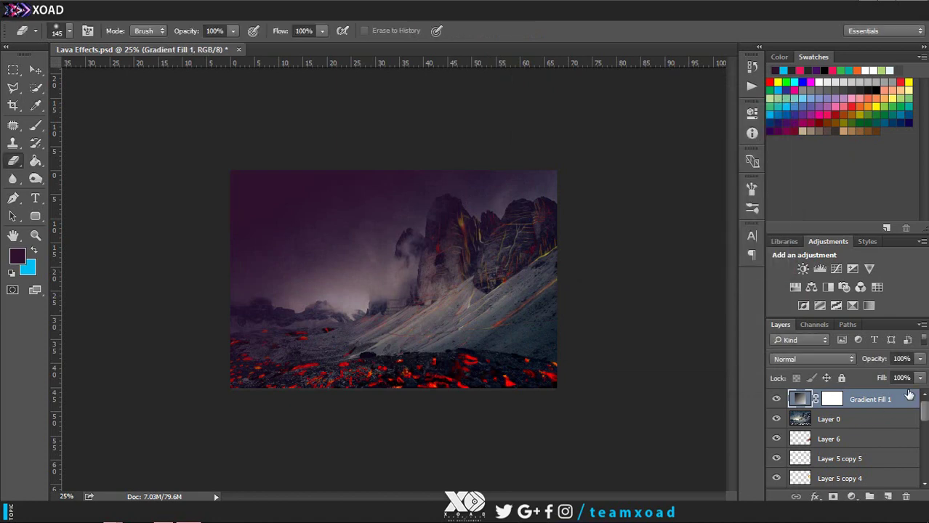
left_click_drag(919, 359, 905, 385)
Step: Recolour one gradient stop bright red and apply the gradient
double_click(799, 400)
left_click(696, 136)
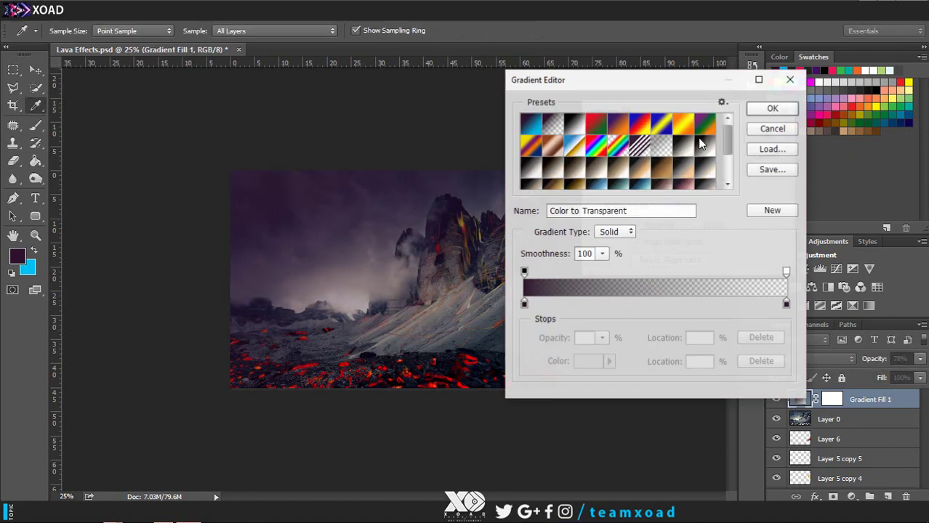
left_click(525, 305)
left_click(571, 359)
left_click(626, 347)
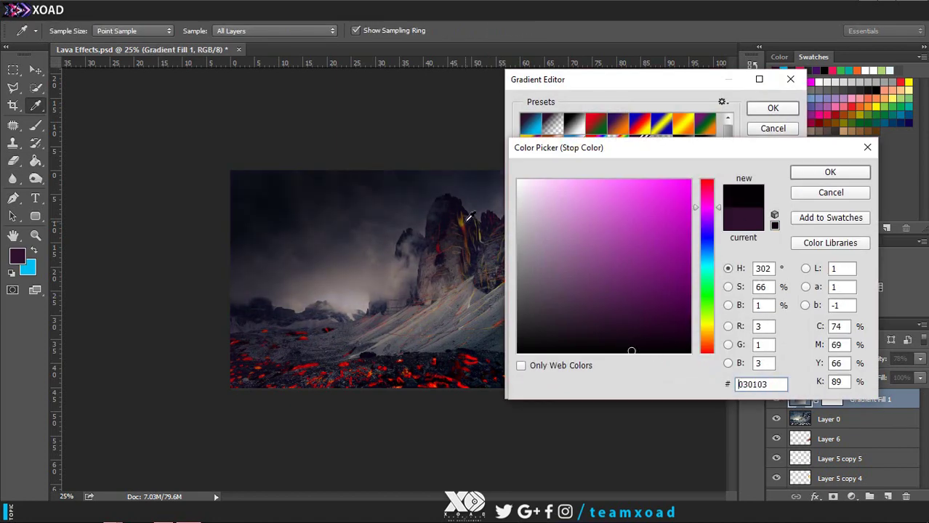
left_click_drag(469, 216, 464, 381)
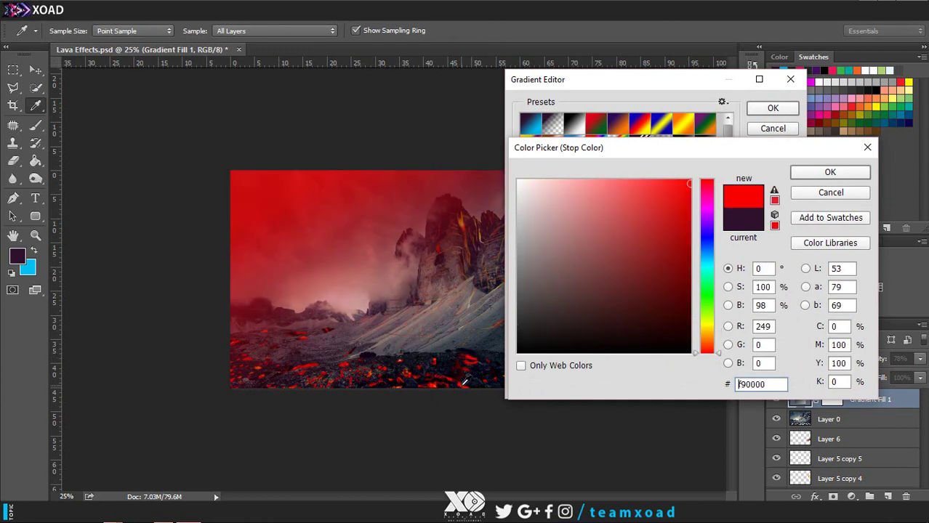
key("Return")
left_click(770, 109)
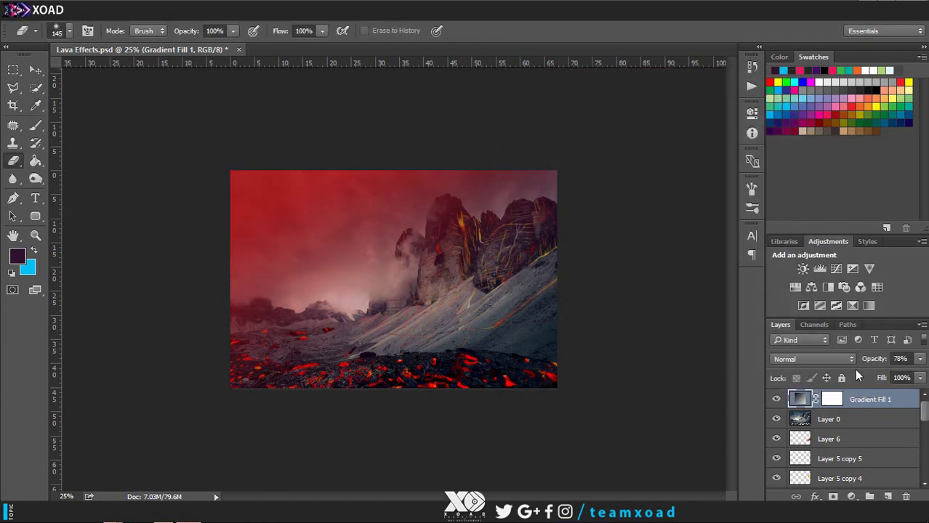
Step: Blend Gradient Fill 1 in Soft Light at 81% opacity and add a Curves adjustment
left_click_drag(921, 379, 915, 393)
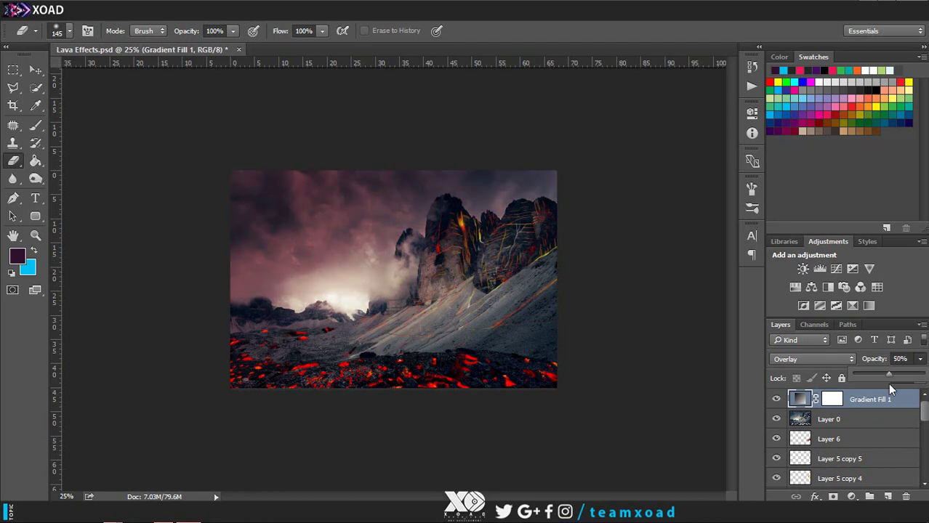
left_click(812, 359)
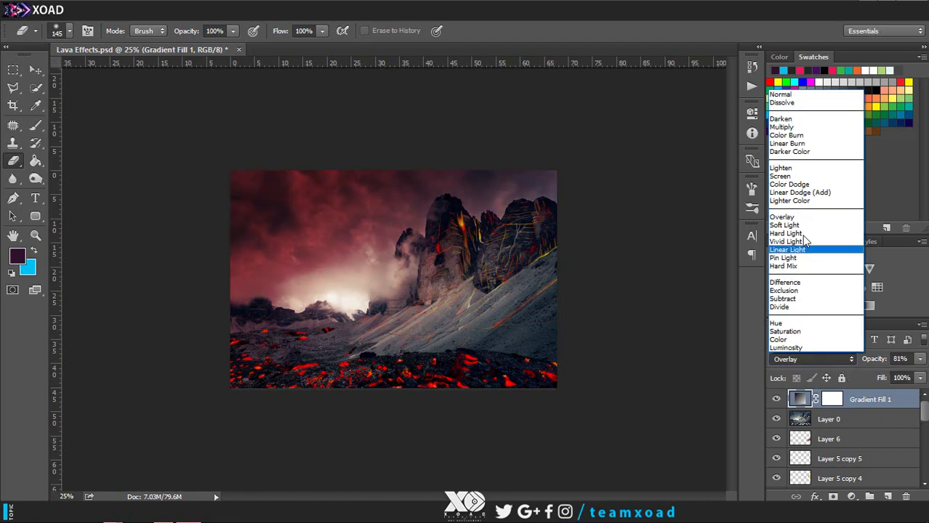
left_click(799, 249)
left_click(777, 401)
left_click(777, 404)
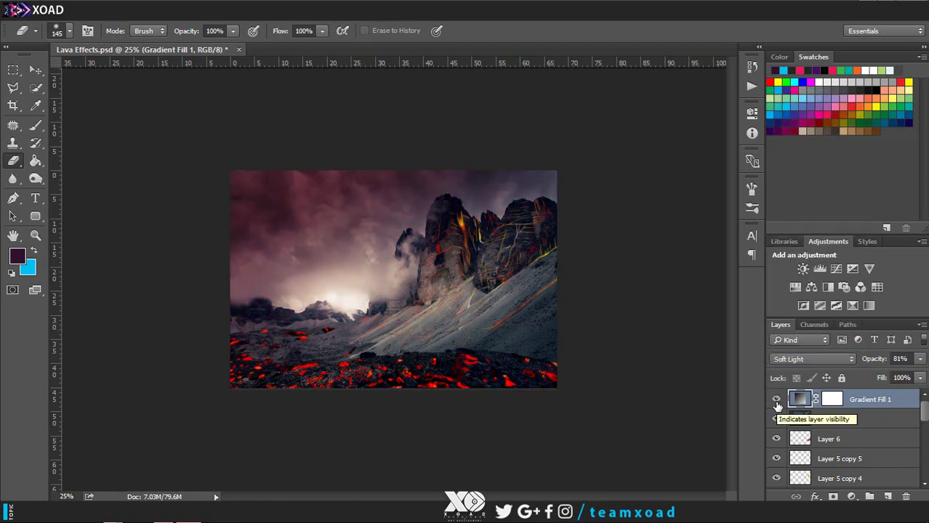
left_click(819, 268)
left_click_drag(634, 253, 637, 256)
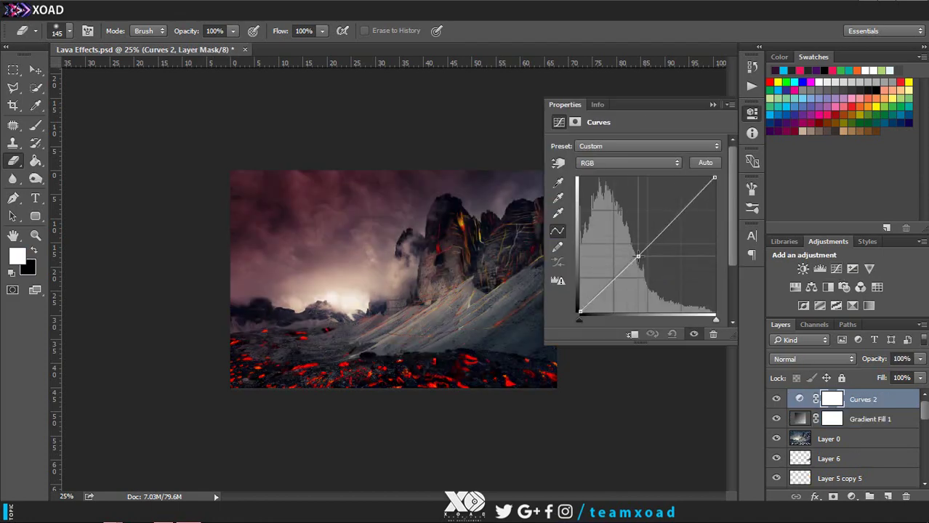
Step: Brighten the image with the Curves 2 curve and save a JPEG copy
mouse_move(637, 255)
left_mouse_down()
mouse_move(654, 275)
mouse_move(612, 244)
mouse_move(646, 273)
mouse_move(634, 256)
mouse_move(650, 269)
mouse_move(643, 261)
left_mouse_up()
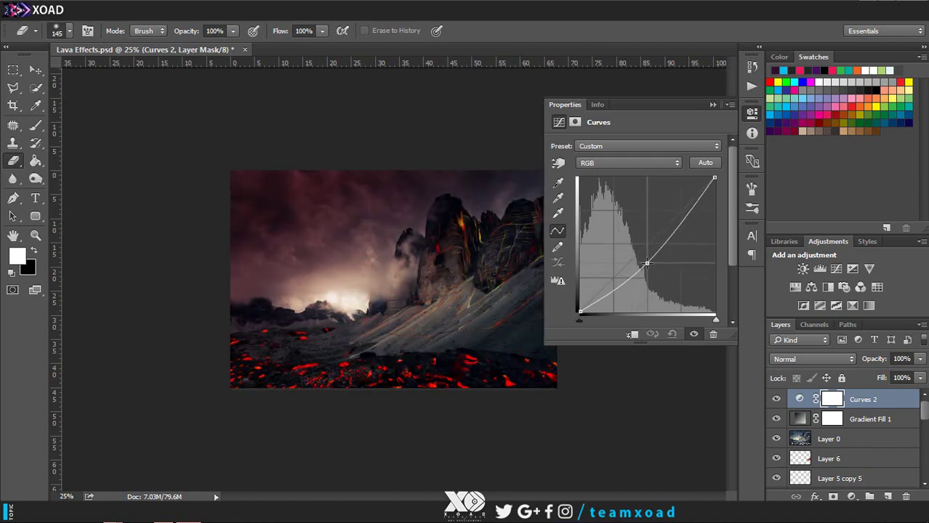
left_click(712, 107)
left_click(14, 9)
left_click(78, 249)
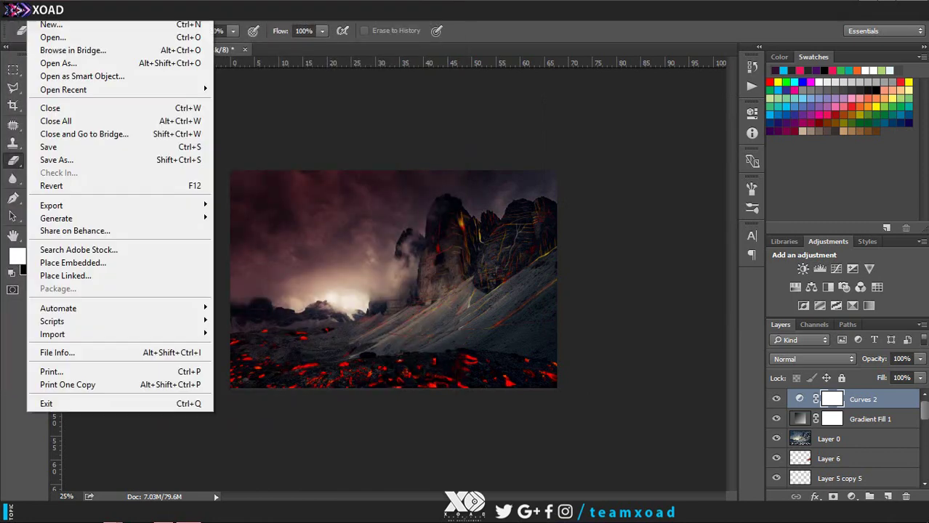
left_click(57, 160)
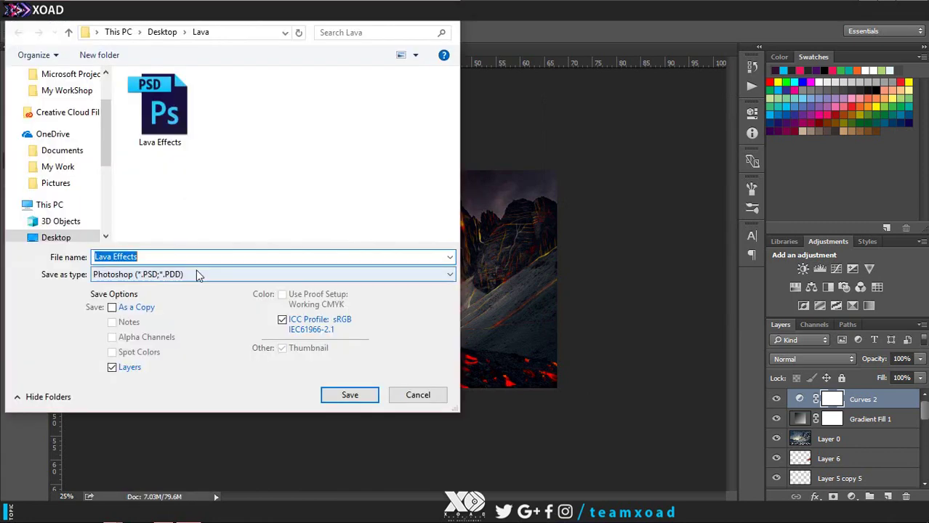
left_click(197, 274)
left_click(145, 362)
left_click(350, 395)
key("Return")
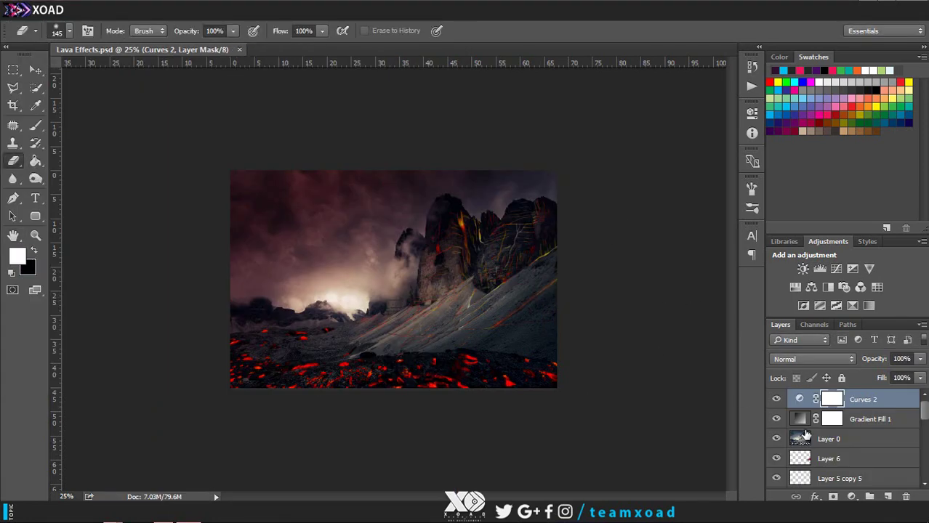
Step: Pull the curve up further and save it as the 'Lava Effects 22' JPEG
double_click(797, 400)
left_click_drag(631, 261, 631, 250)
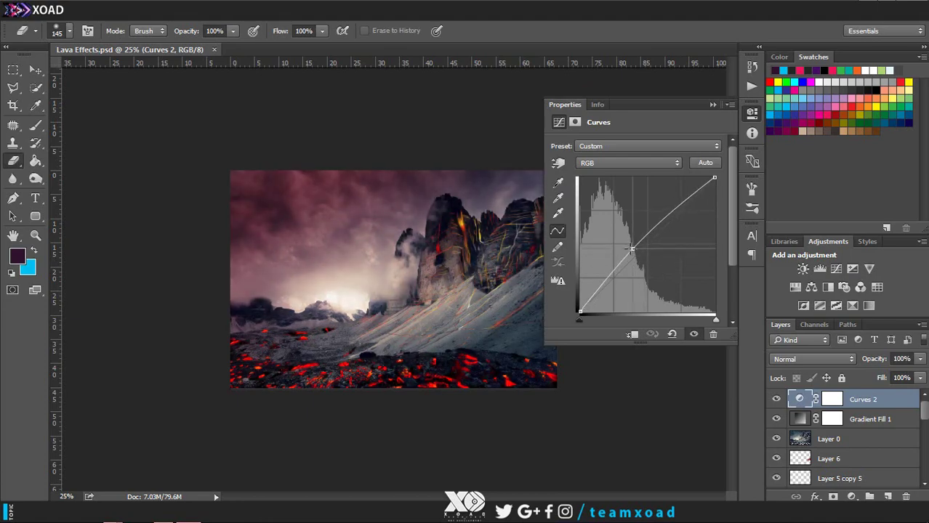
key("ctrl+shift+s")
left_click(197, 274)
left_click(161, 342)
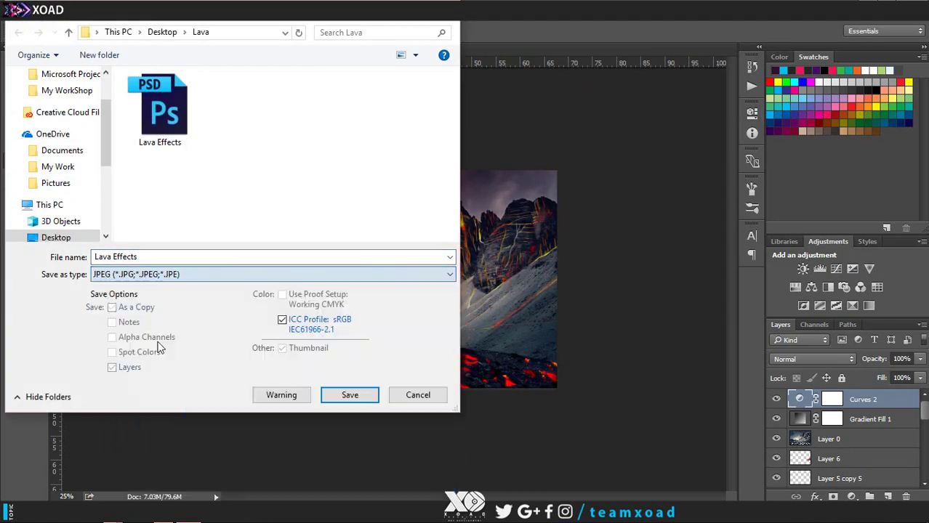
left_click(149, 257)
type("22")
left_click(349, 395)
Step: Pull the curve down to darken the image and save another JPEG version
double_click(799, 399)
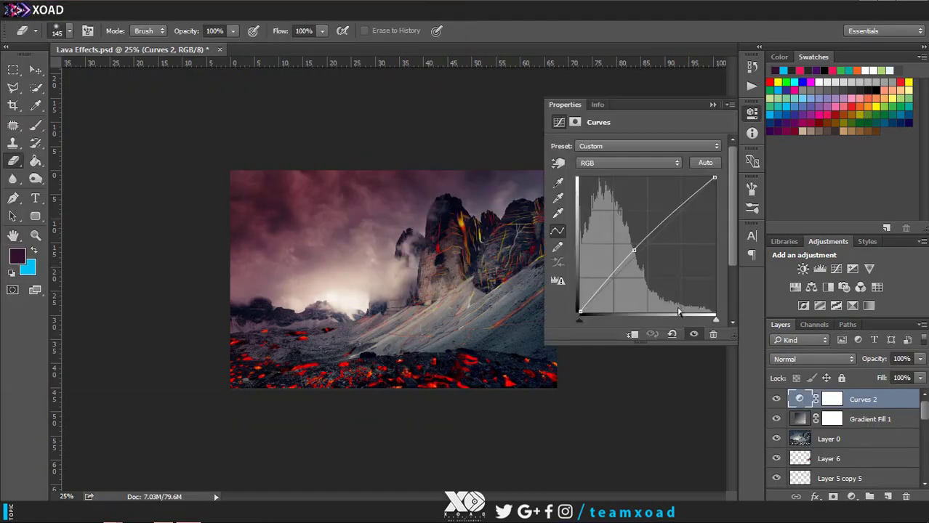
left_click_drag(631, 247, 639, 254)
left_click(18, 9)
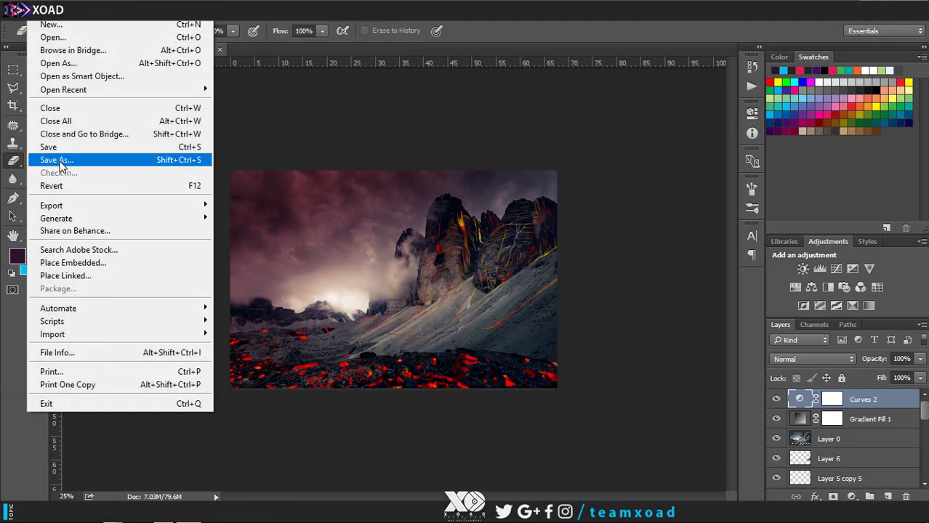
left_click(62, 157)
left_click(269, 274)
left_click(243, 369)
left_click(219, 257)
key("Return")
left_click(543, 124)
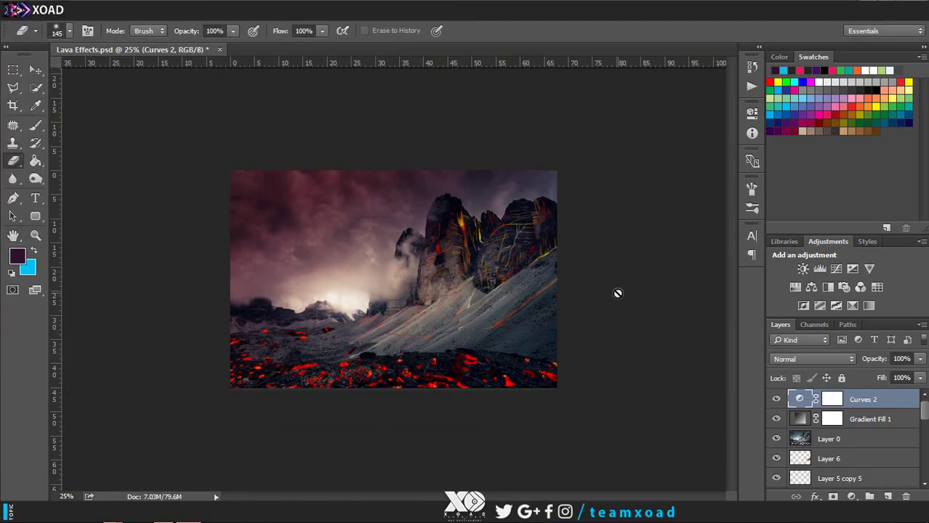
Step: Brighten the curve again, save a JPEG numbered 3, and add new empty Layer 7
double_click(800, 398)
mouse_move(638, 256)
left_mouse_down()
mouse_move(698, 189)
mouse_move(690, 183)
left_mouse_up()
left_click(713, 103)
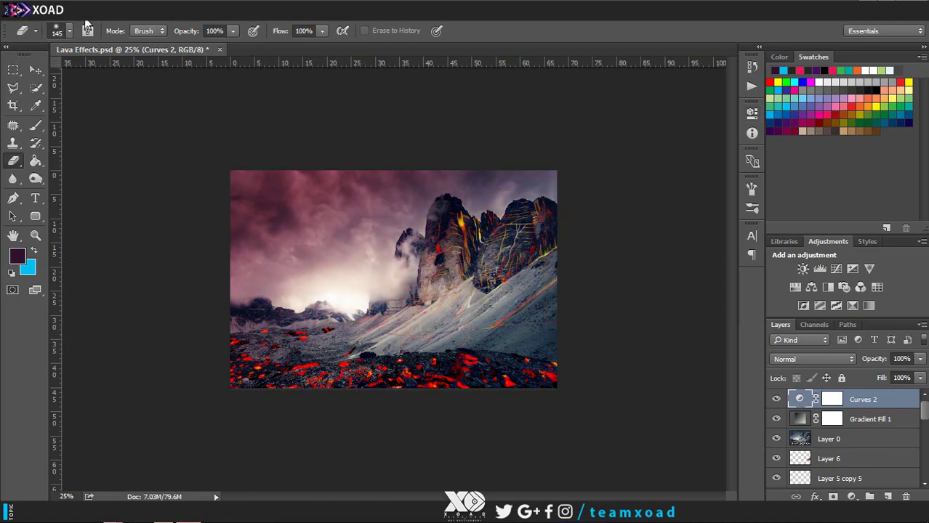
key("ctrl+shift+s")
left_click(268, 274)
left_click(138, 293)
type("3")
left_click(349, 395)
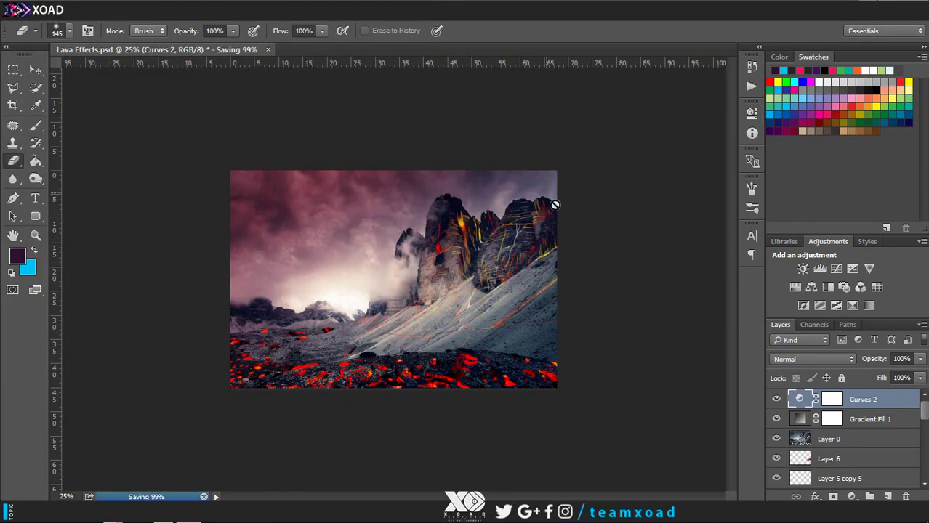
left_click(886, 496)
Step: Fill the new layer dark at 18% opacity, then discard that fill
left_click_drag(36, 160, 102, 174)
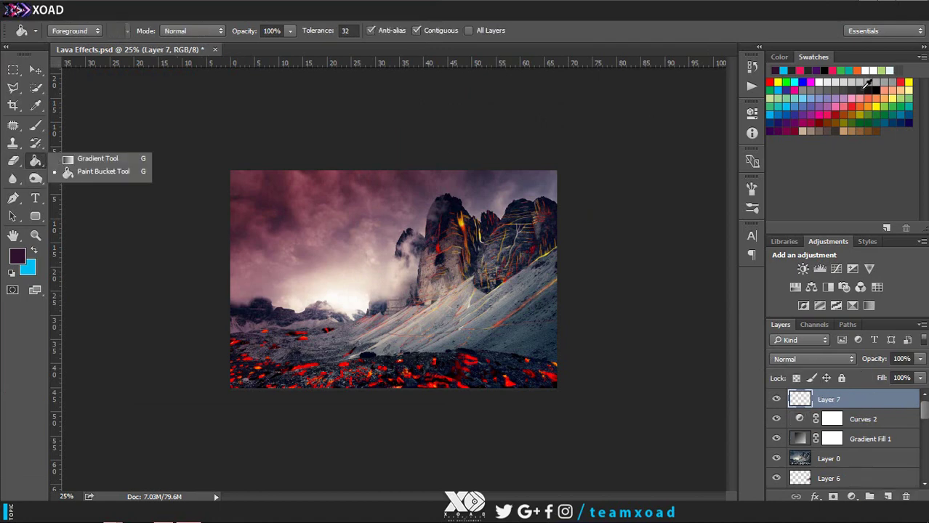
left_click(478, 244)
left_click_drag(925, 358, 850, 390)
key("Delete")
Step: Start a LAVA text layer on the image and set its size to 72 pt
key("t")
left_click(324, 286)
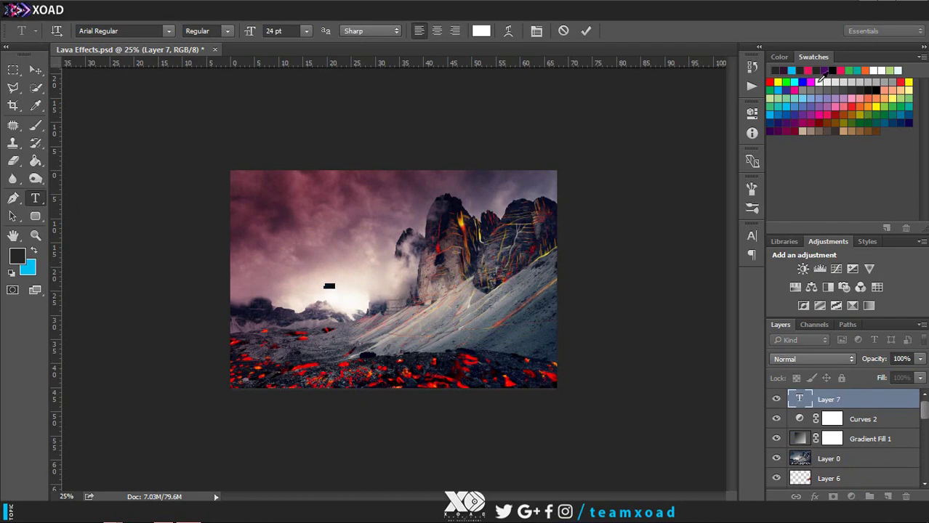
left_click(751, 235)
left_click(654, 263)
left_click(624, 496)
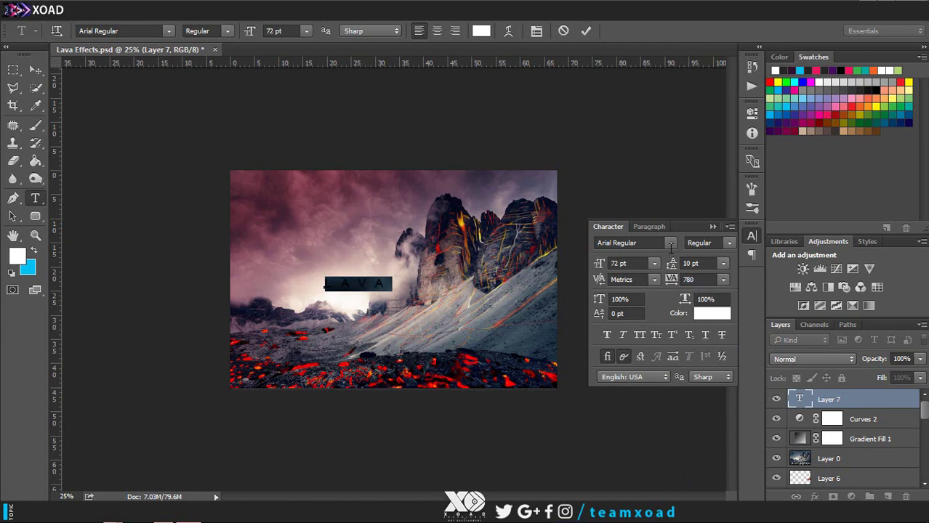
Step: Try Alien League Regular and other fonts, settle on Bebas Regular, and commit the text
scroll(658, 242, "down", 2)
scroll(657, 243, "down", 1)
scroll(658, 243, "up", 3)
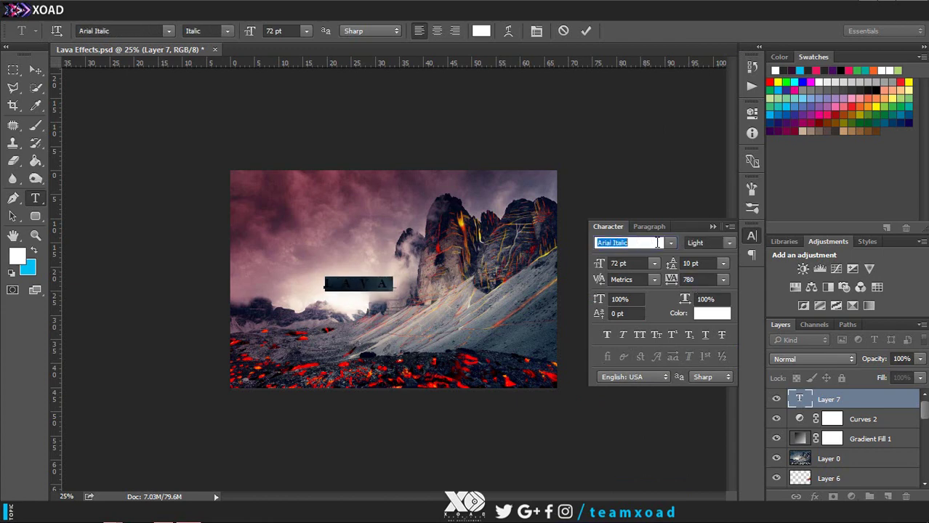
scroll(657, 243, "down", 3)
scroll(657, 242, "down", 1)
left_click(715, 233)
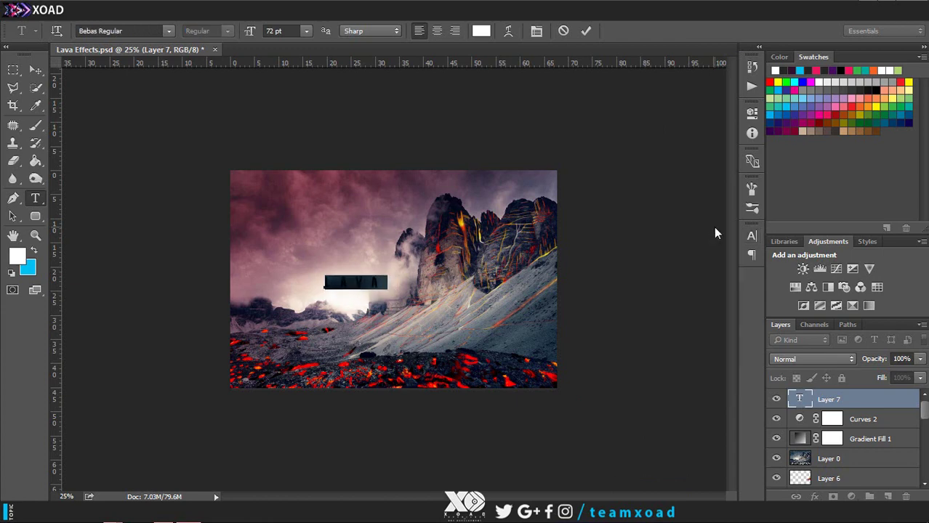
left_click(169, 30)
left_click(155, 139)
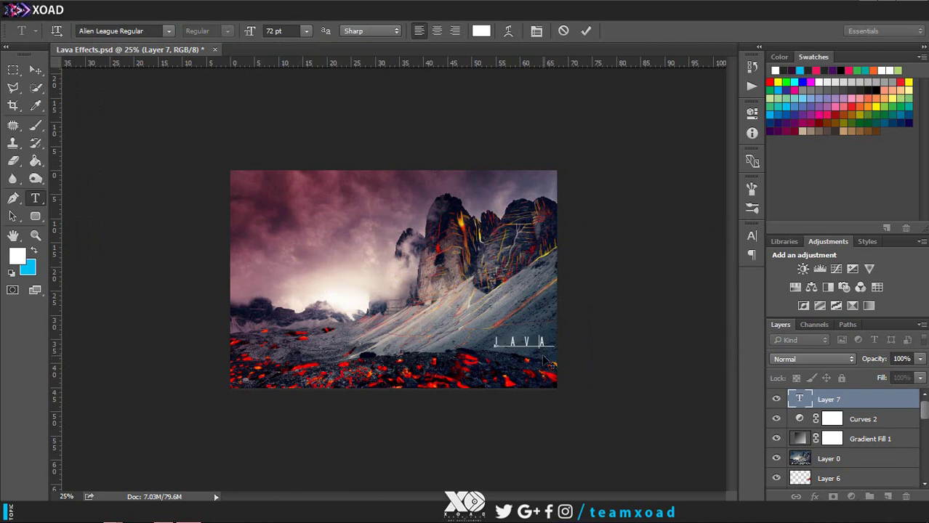
left_click(169, 31)
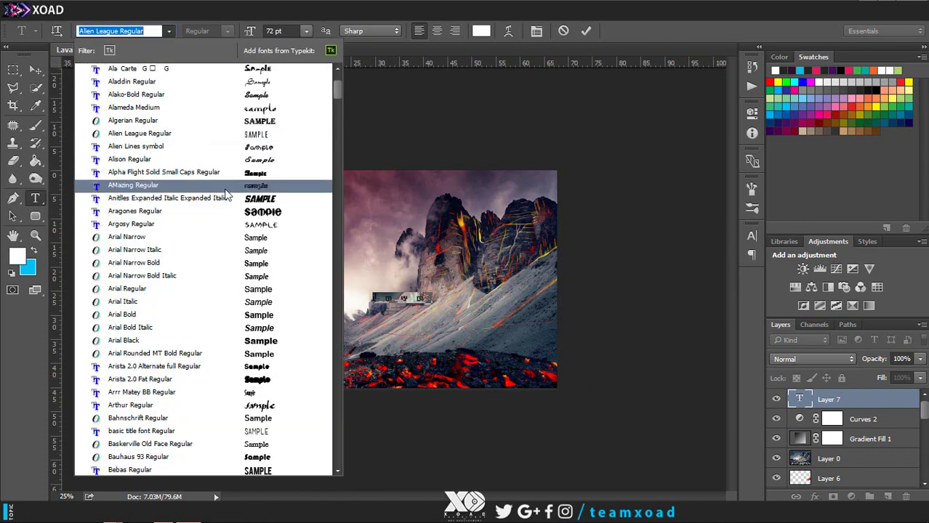
left_click(244, 431)
left_click(245, 472)
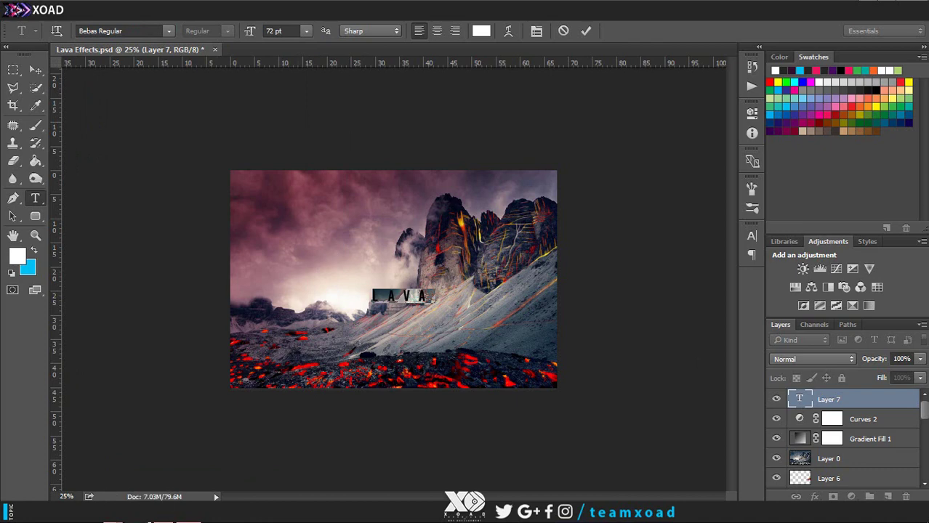
left_click(266, 27)
type("100")
key("ctrl+Return")
Step: Move LAVA near the image centre, select its text, and try a different font
key("v")
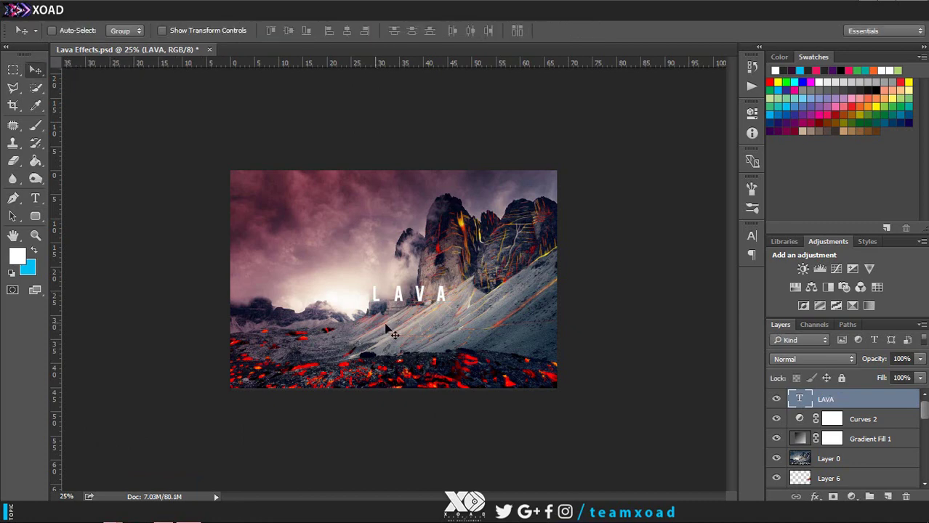
mouse_move(413, 329)
left_mouse_down()
mouse_move(395, 313)
mouse_move(313, 316)
mouse_move(321, 315)
left_mouse_up()
left_click(35, 197)
left_click_drag(242, 305, 319, 305)
left_click(168, 31)
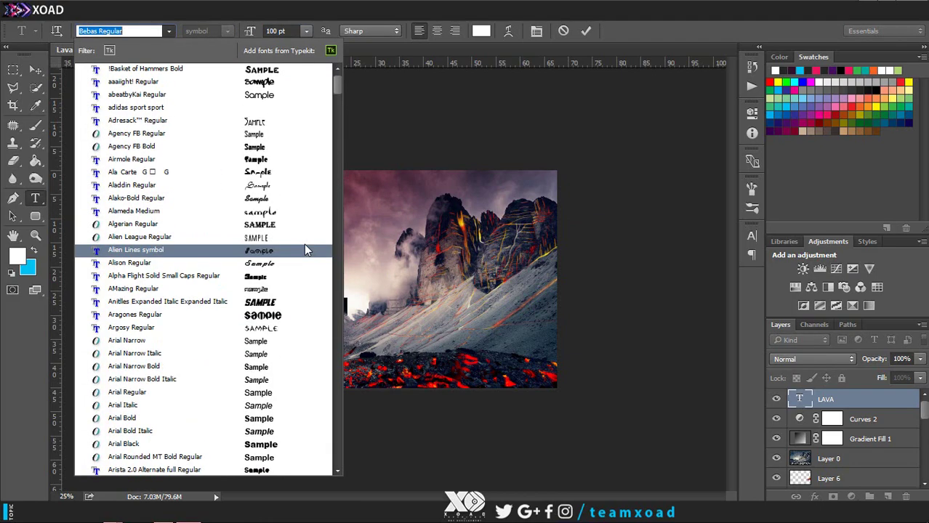
scroll(246, 165, "down", 2)
scroll(258, 203, "down", 5)
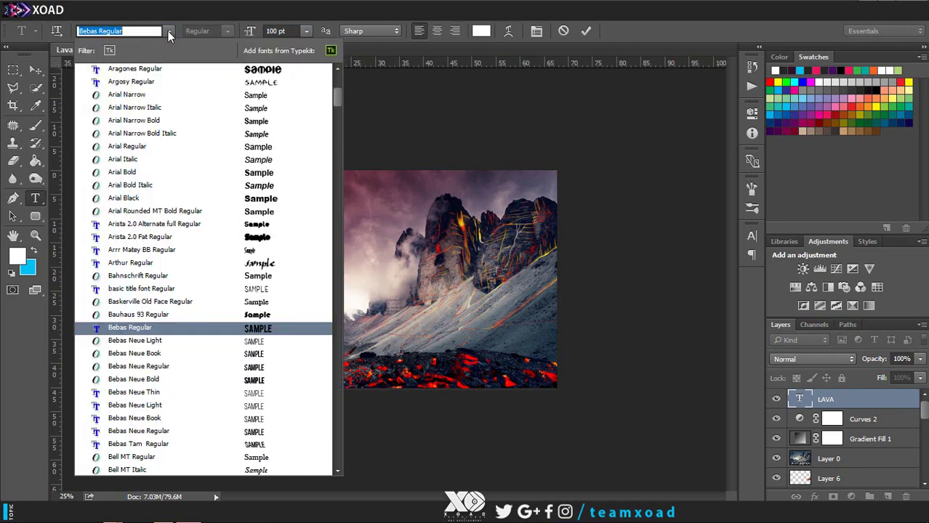
scroll(271, 235, "down", 3)
left_click(146, 314)
Step: Try more fonts including Arista 2.0 Fat Regular, then apply Bebas Regular to LAVA
left_click(167, 31)
scroll(218, 254, "down", 5)
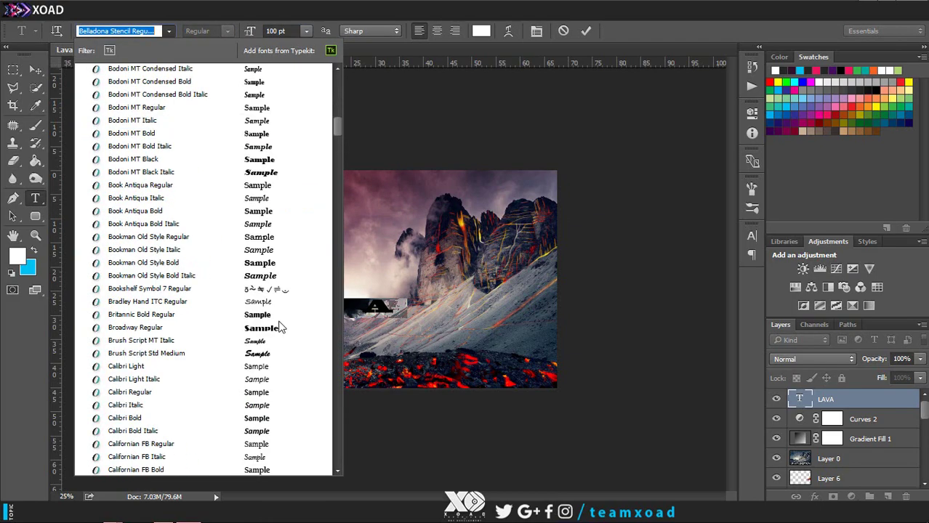
left_click(266, 194)
left_click(168, 30)
scroll(224, 203, "up", 5)
left_click(146, 340)
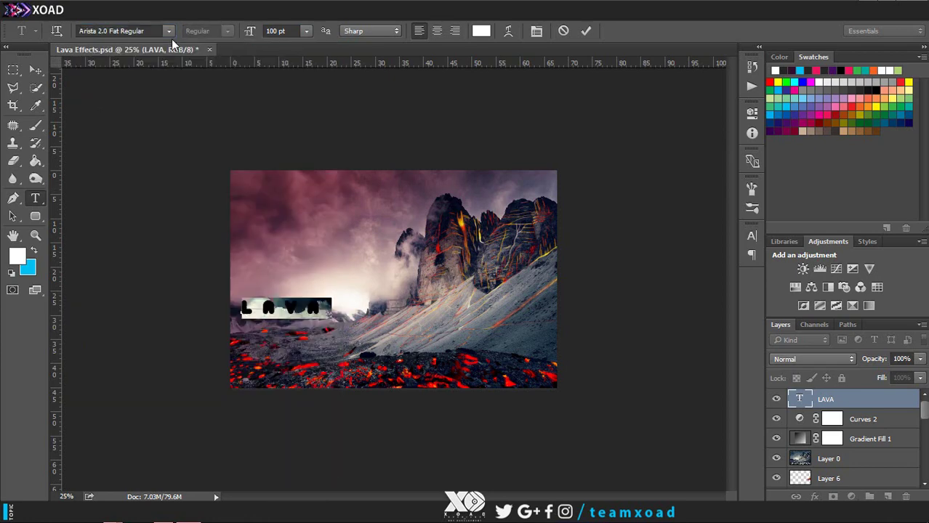
left_click(168, 30)
scroll(182, 218, "down", 3)
left_click(160, 458)
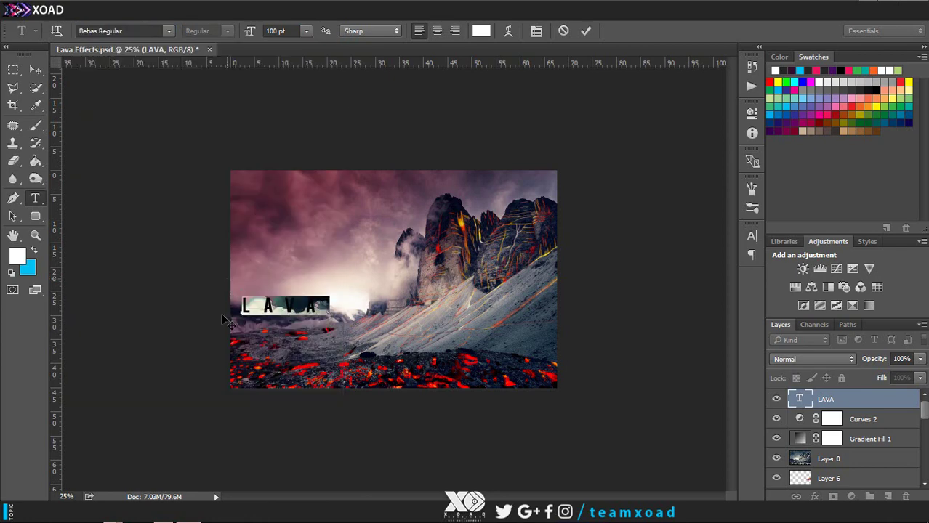
Step: Set LAVA to 190 pt, adjust its letter spacing, and move it up over the peaks
double_click(271, 31)
type("150")
key("Return")
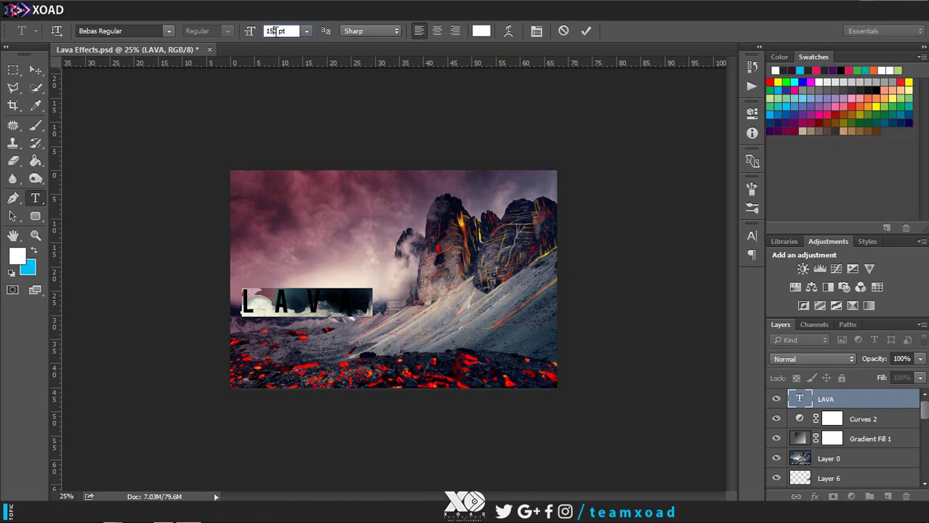
type("190")
key("Return")
left_click(751, 235)
left_click_drag(677, 280, 673, 282)
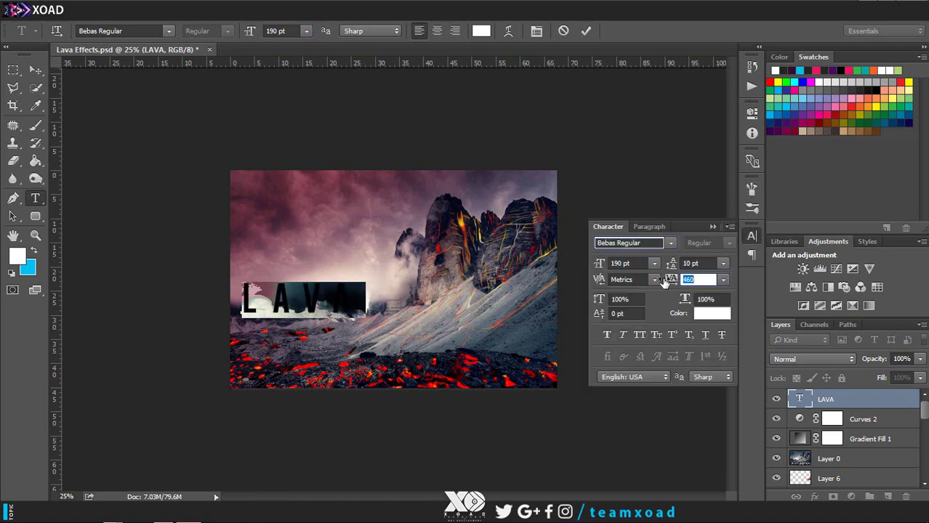
left_click(35, 69)
mouse_move(310, 311)
left_mouse_down()
mouse_move(302, 314)
mouse_move(430, 277)
left_mouse_up()
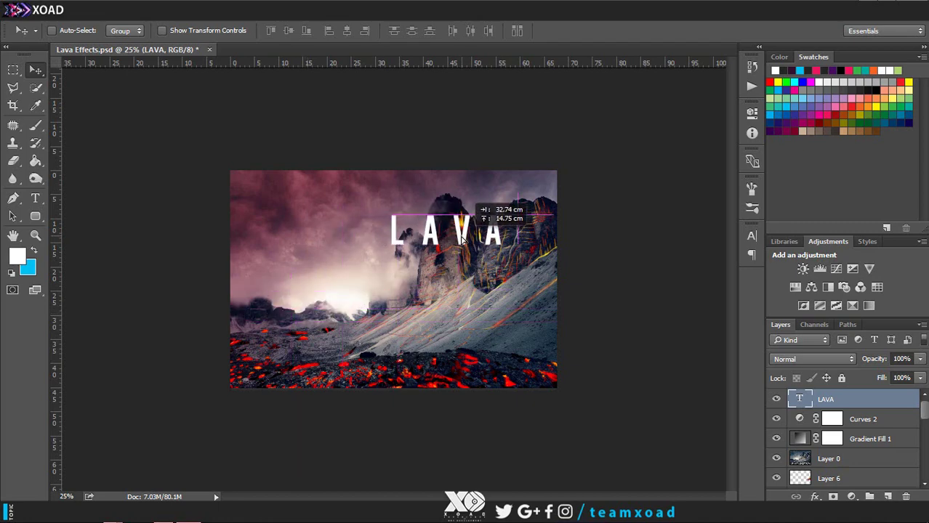
Step: Set LAVA's tracking to 420, size to 300 pt, and font to Arial Black
double_click(800, 399)
left_click(751, 235)
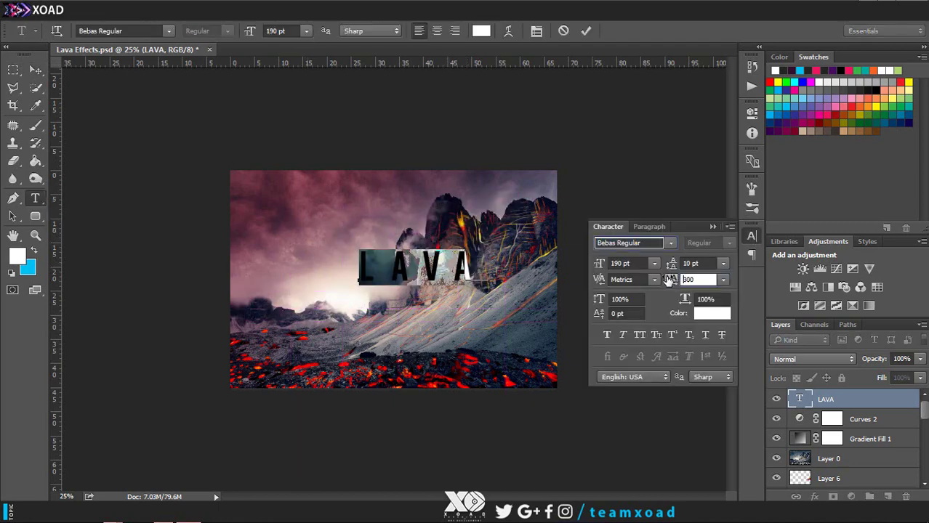
key("alt+Left")
key("alt+Left")
key("alt+Left")
key("alt+Left")
type("300")
key("Return")
left_click(169, 31)
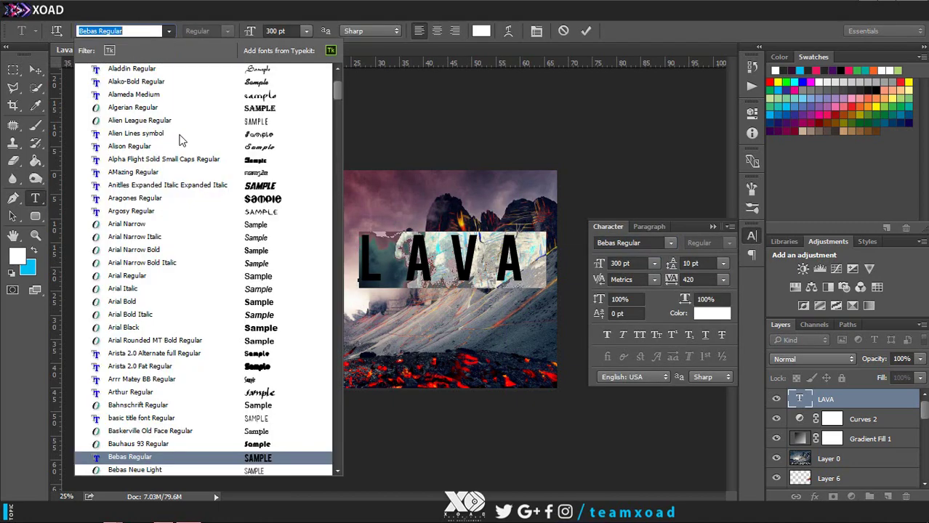
left_click(144, 352)
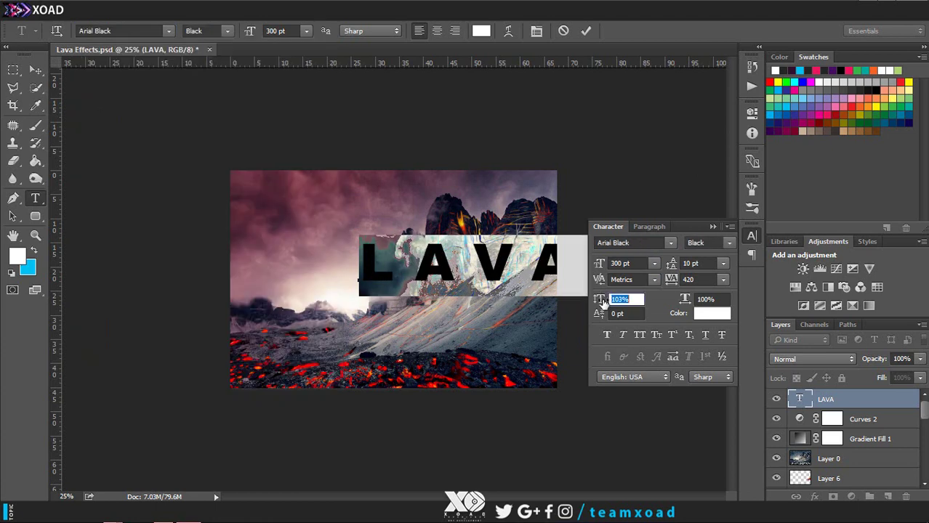
Step: Stretch the LAVA letters taller, resize to 250 pt, and move the title higher
mouse_move(602, 302)
left_mouse_down()
mouse_move(688, 299)
mouse_move(691, 281)
left_mouse_up()
type("250")
key("Return")
left_click(35, 70)
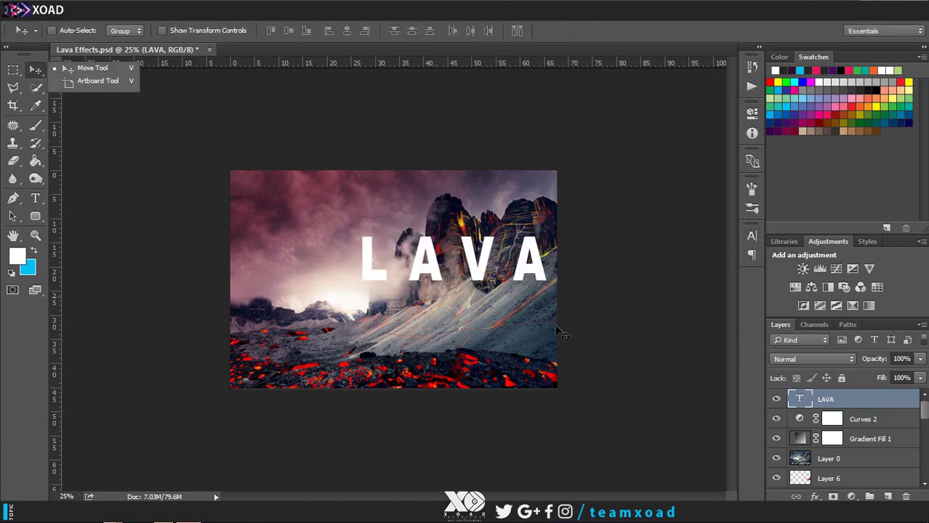
mouse_move(471, 274)
left_mouse_down()
mouse_move(485, 218)
mouse_move(494, 217)
left_mouse_up()
Step: Tighten the spacing between LAVA's letters and move it to the top right of the image
double_click(799, 399)
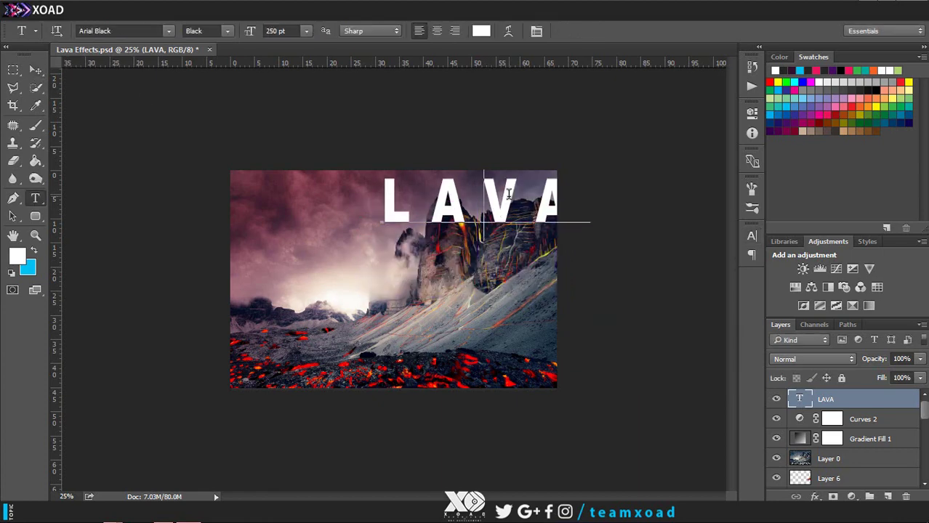
left_click(751, 236)
left_click_drag(674, 281, 657, 282)
left_click(751, 236)
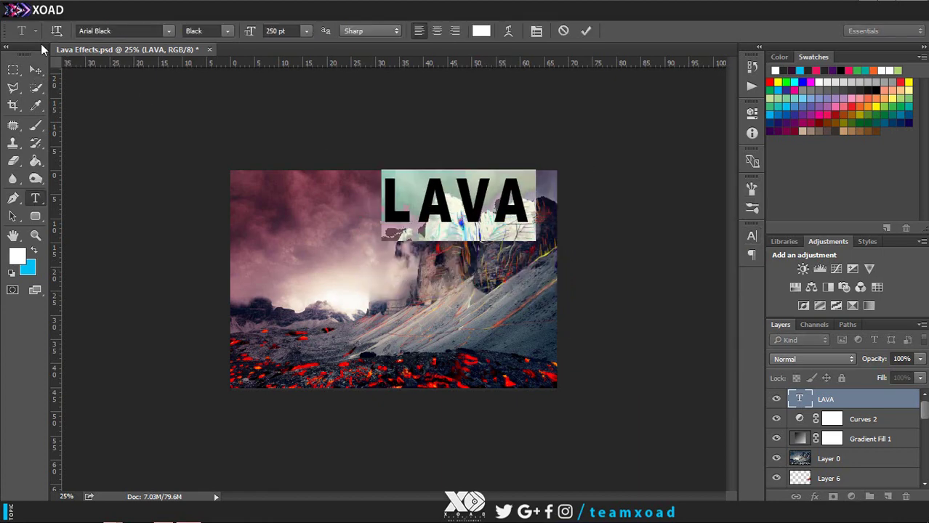
left_click(35, 70)
left_click_drag(449, 209, 535, 210)
Step: Lower the LAVA layer to 20% opacity, rasterize it, and nudge the text slightly right
left_click_drag(919, 358, 860, 430)
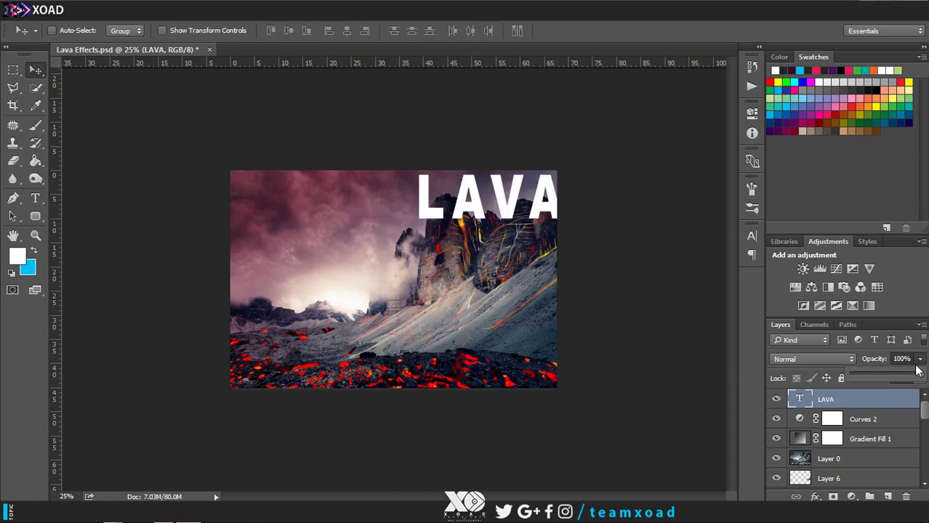
right_click(864, 399)
left_click(691, 276)
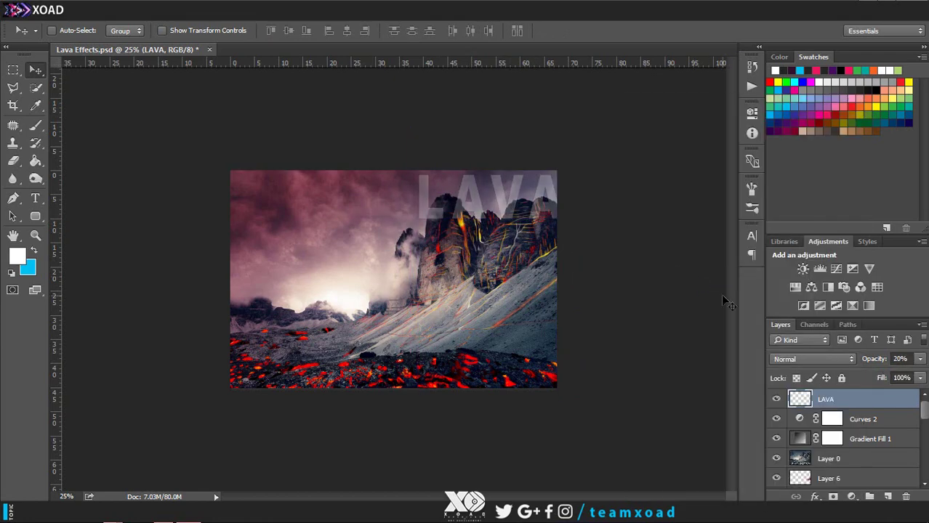
scroll(520, 204, "up", 2)
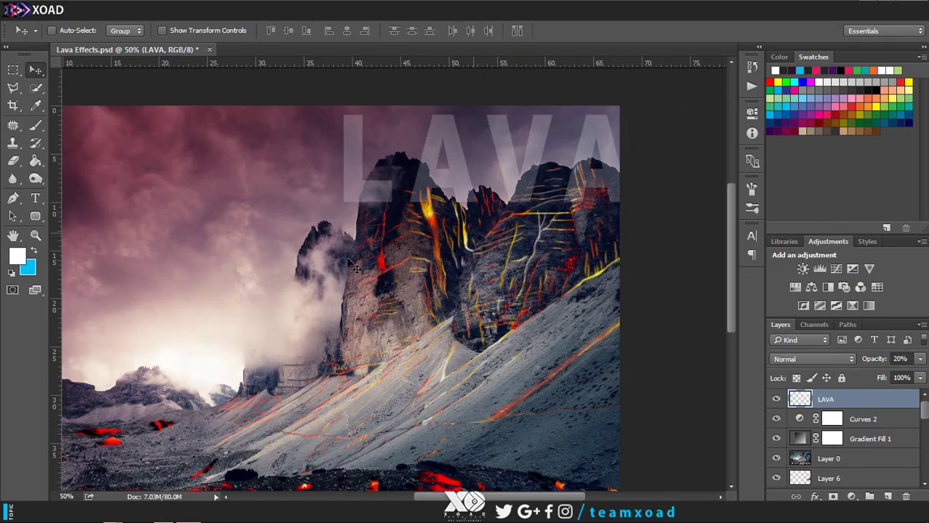
scroll(520, 203, "up", 2)
scroll(498, 195, "up", 1)
left_click_drag(482, 201, 484, 207)
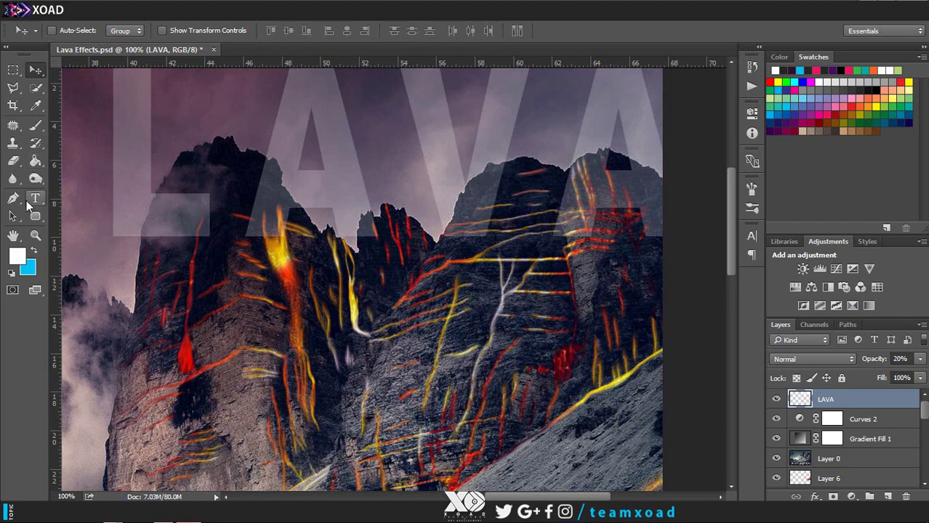
Step: With a 46 px eraser, erase the LAVA text where it overlaps the right peak
key("e")
right_click(207, 211)
key("Escape")
right_click(212, 215)
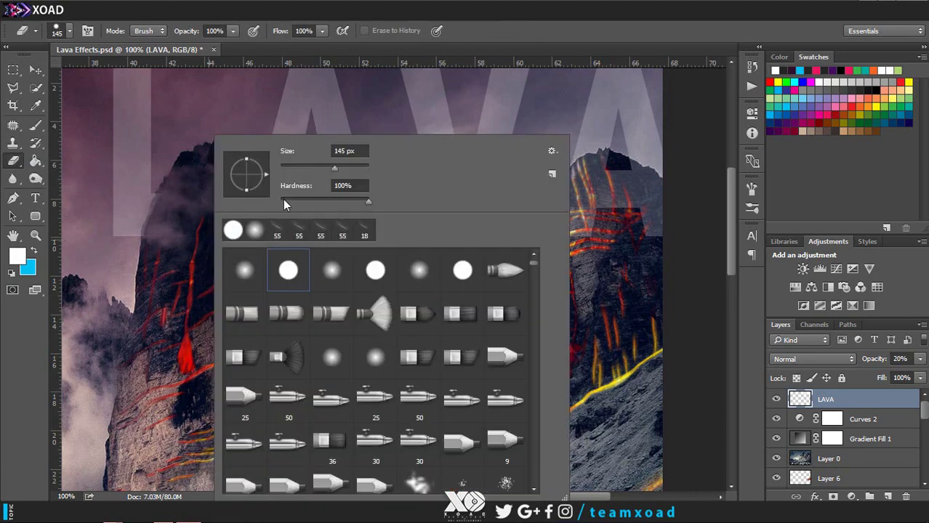
key("Escape")
right_click(244, 210)
key("Escape")
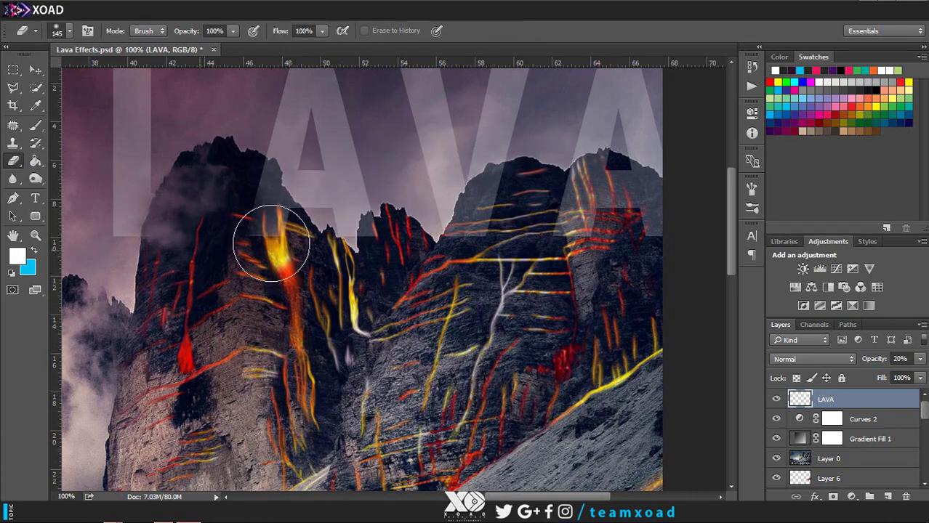
right_click(513, 177)
type("46")
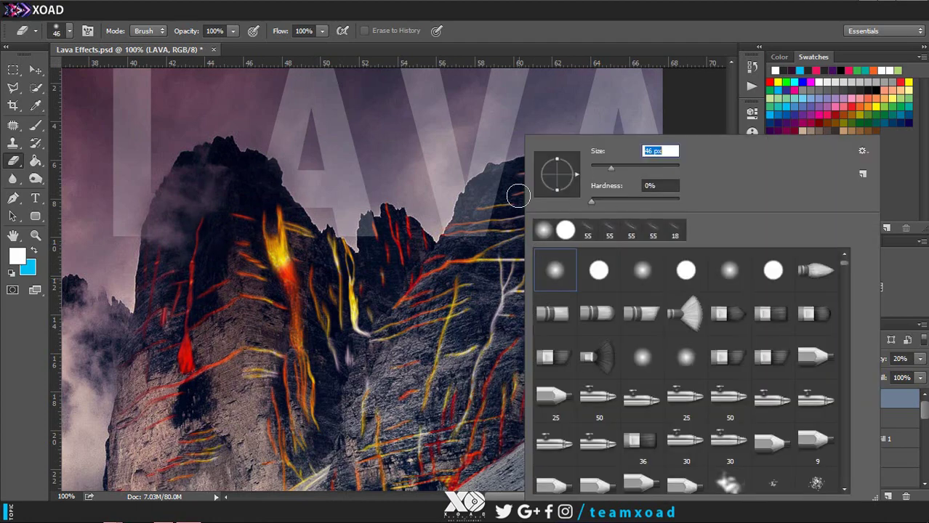
key("Return")
scroll(531, 180, "right", 5)
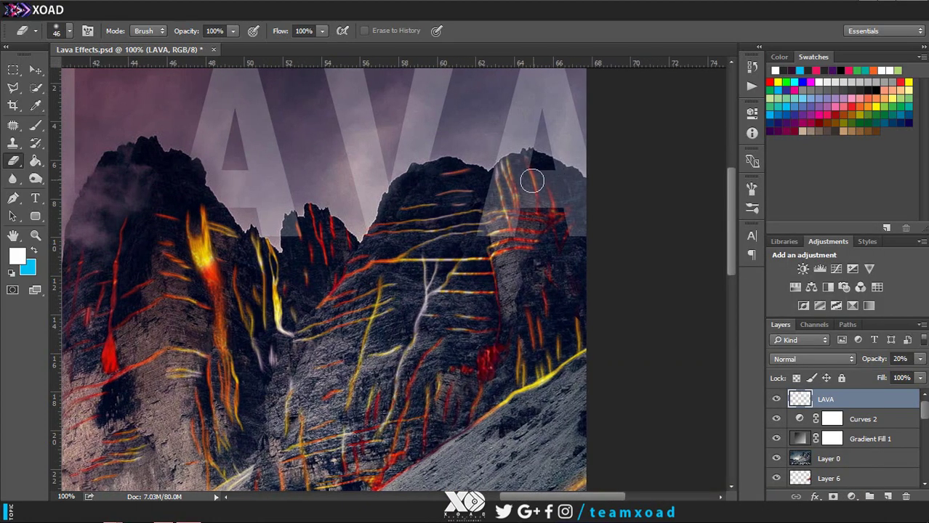
mouse_move(536, 188)
left_mouse_down()
mouse_move(514, 175)
mouse_move(549, 174)
left_mouse_up()
Step: Fade the LAVA layer to 13% opacity and save the file
scroll(486, 251, "down", 4)
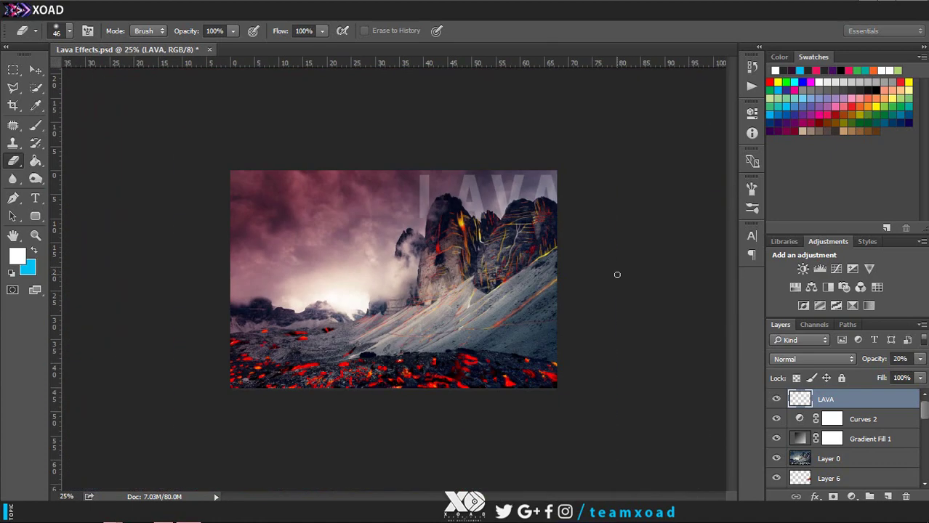
mouse_move(920, 359)
left_mouse_down()
mouse_move(897, 381)
mouse_move(863, 371)
left_mouse_up()
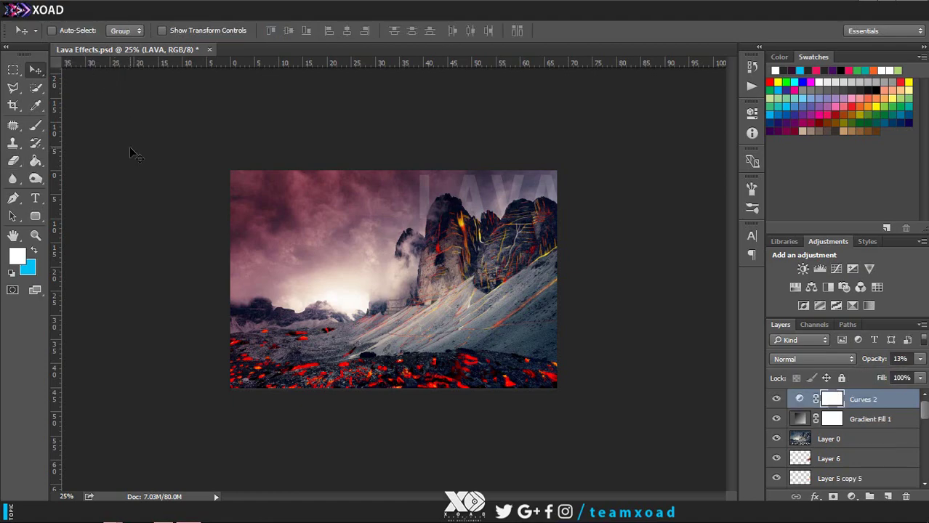
left_click(22, 9)
left_click(83, 145)
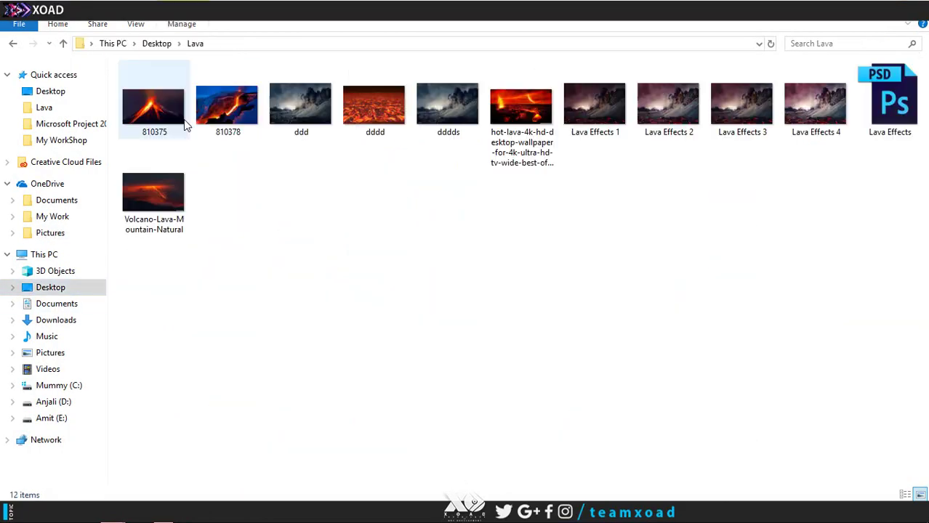
Step: Select Lava Effects images 1–4 and set them as the desktop background
left_click(594, 105)
left_click(810, 103, "shift")
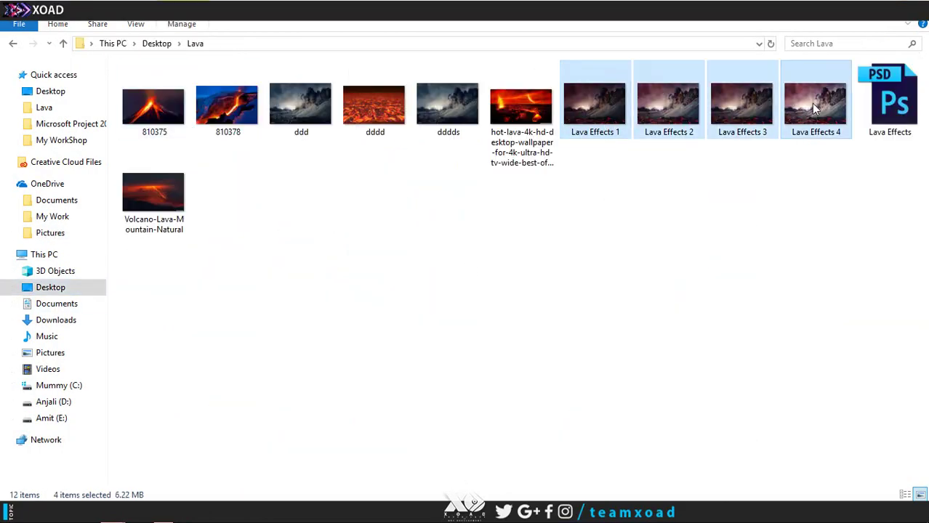
right_click(811, 103)
left_click(810, 158)
Step: Cycle through the lava wallpapers three times using Next desktop background
right_click(535, 109)
left_click(612, 200)
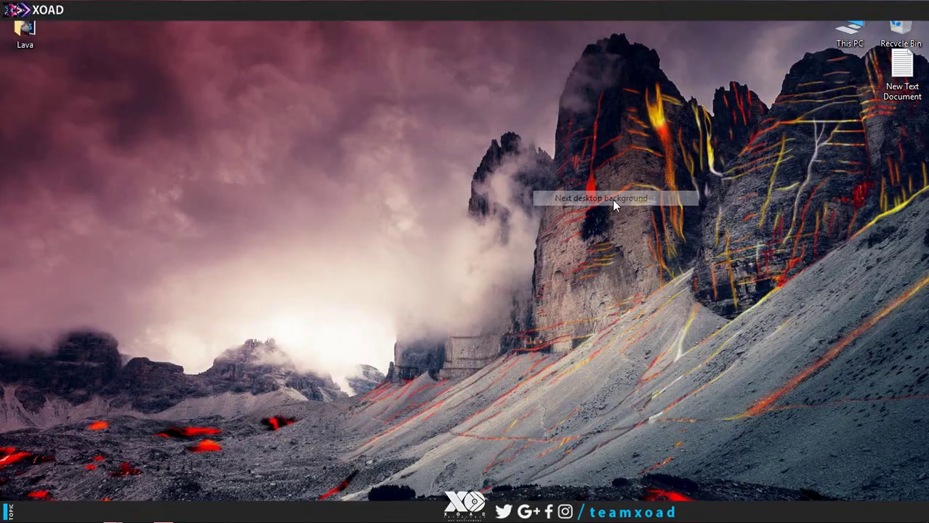
right_click(612, 199)
left_click(653, 288)
right_click(683, 176)
left_click(726, 266)
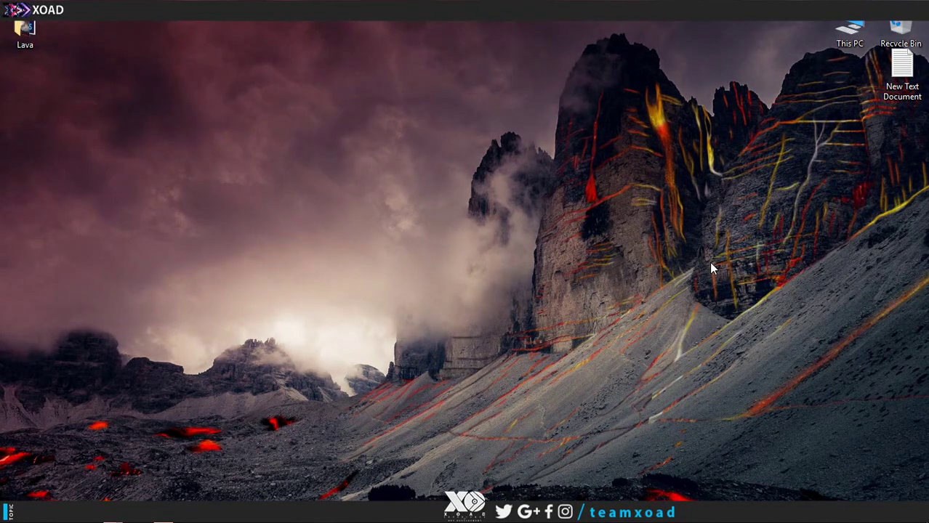